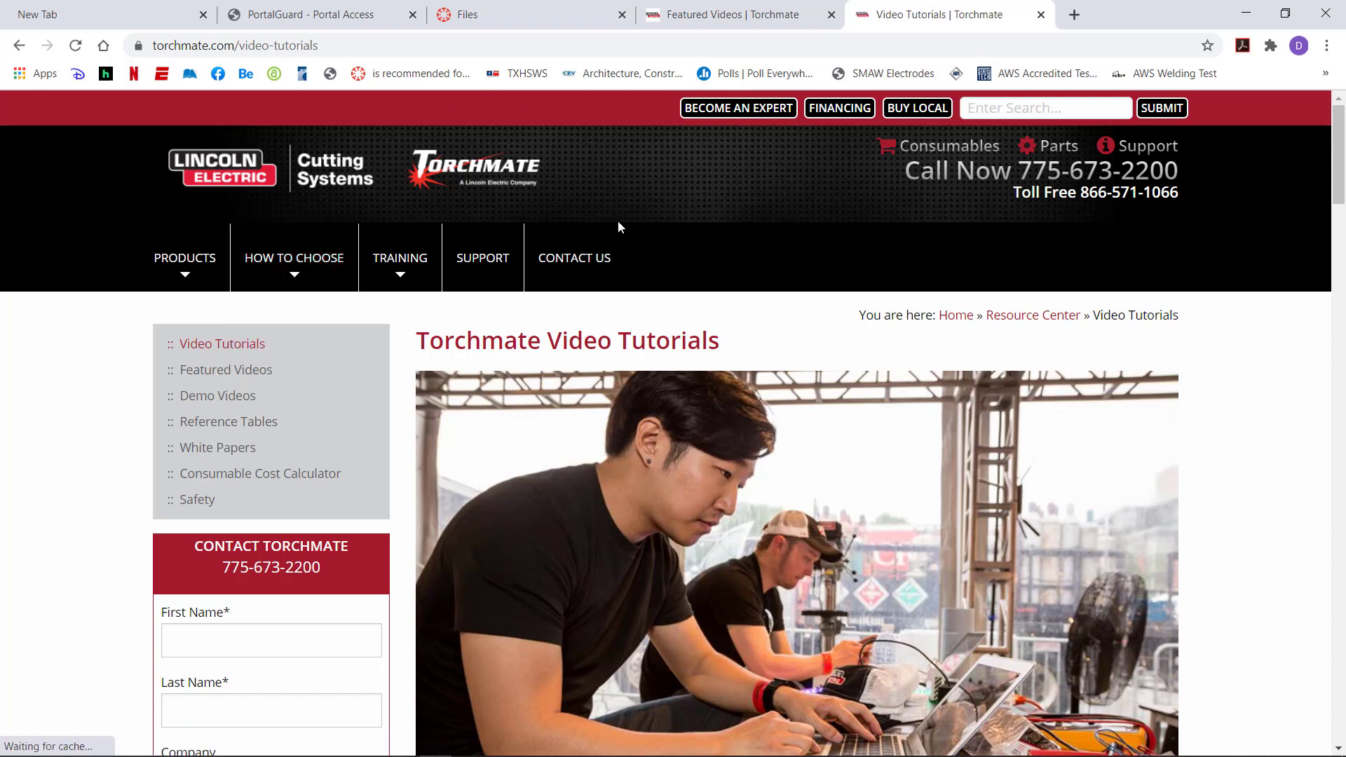
Step: Open the Torchmate Academy training page and review its course description and welcome video section
mouse_move(393, 259)
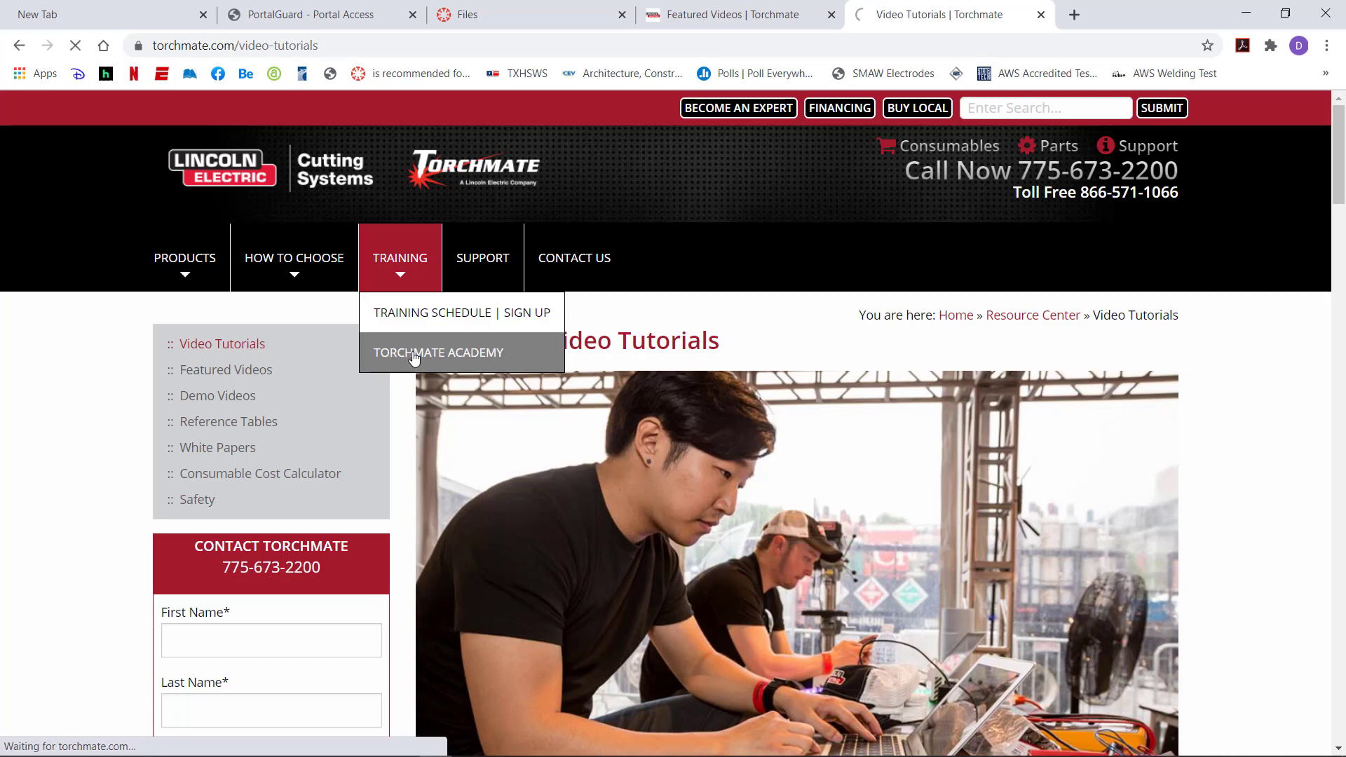
scroll(529, 377, "down", 10)
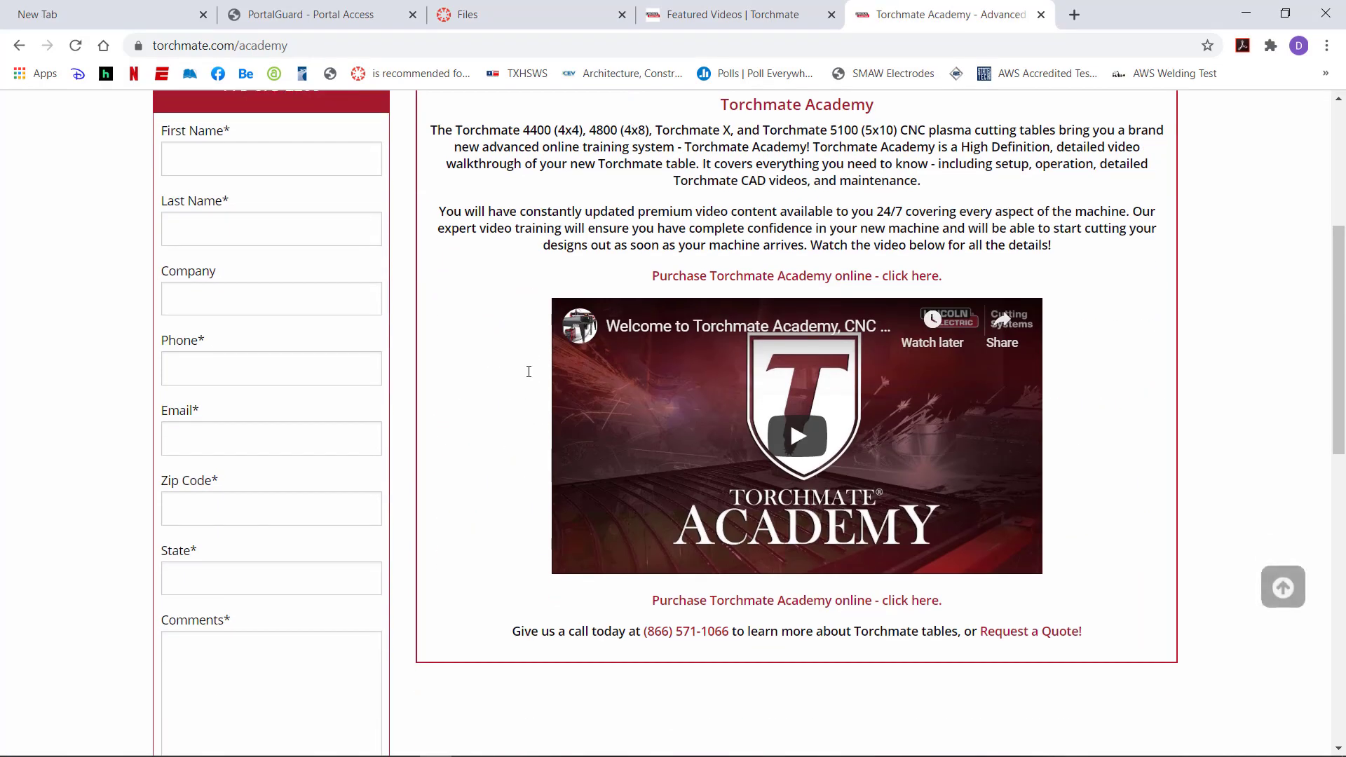
scroll(529, 377, "up", 5)
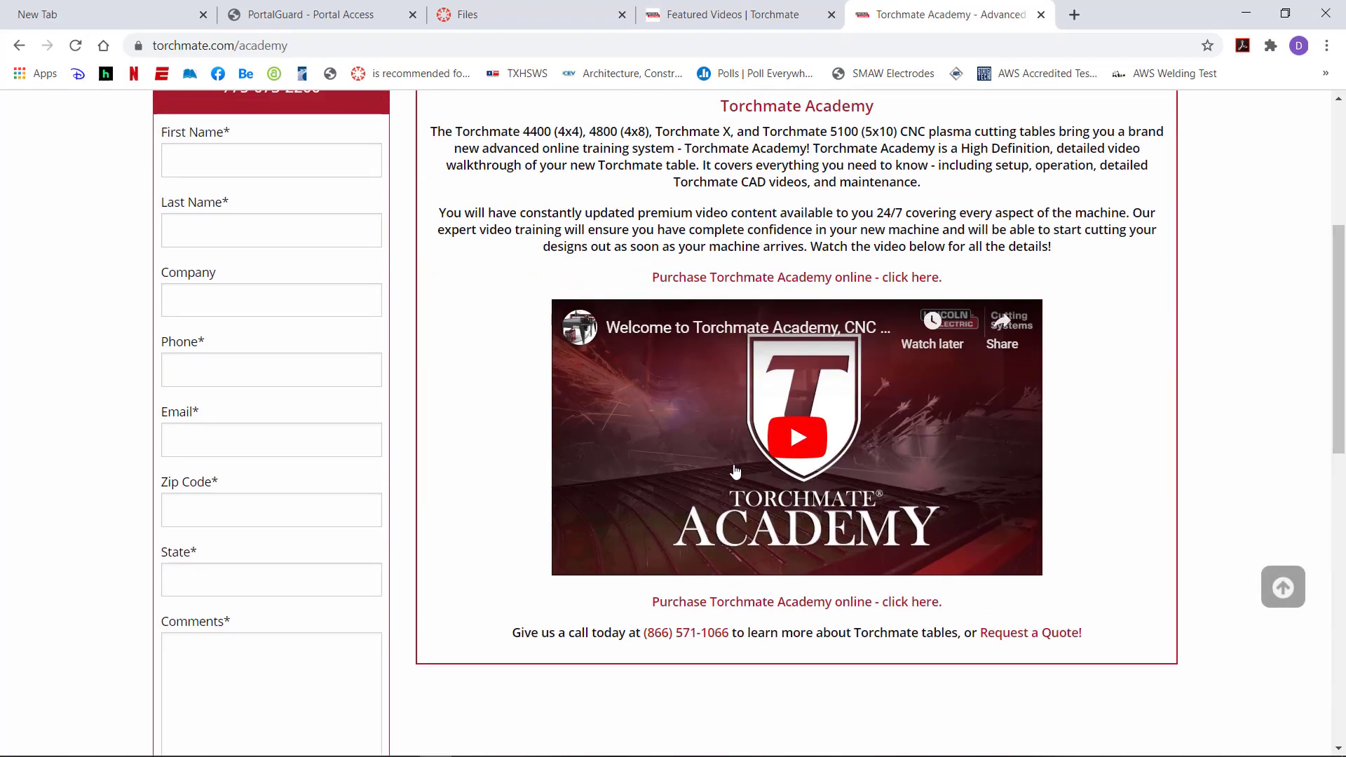
scroll(519, 403, "up", 4)
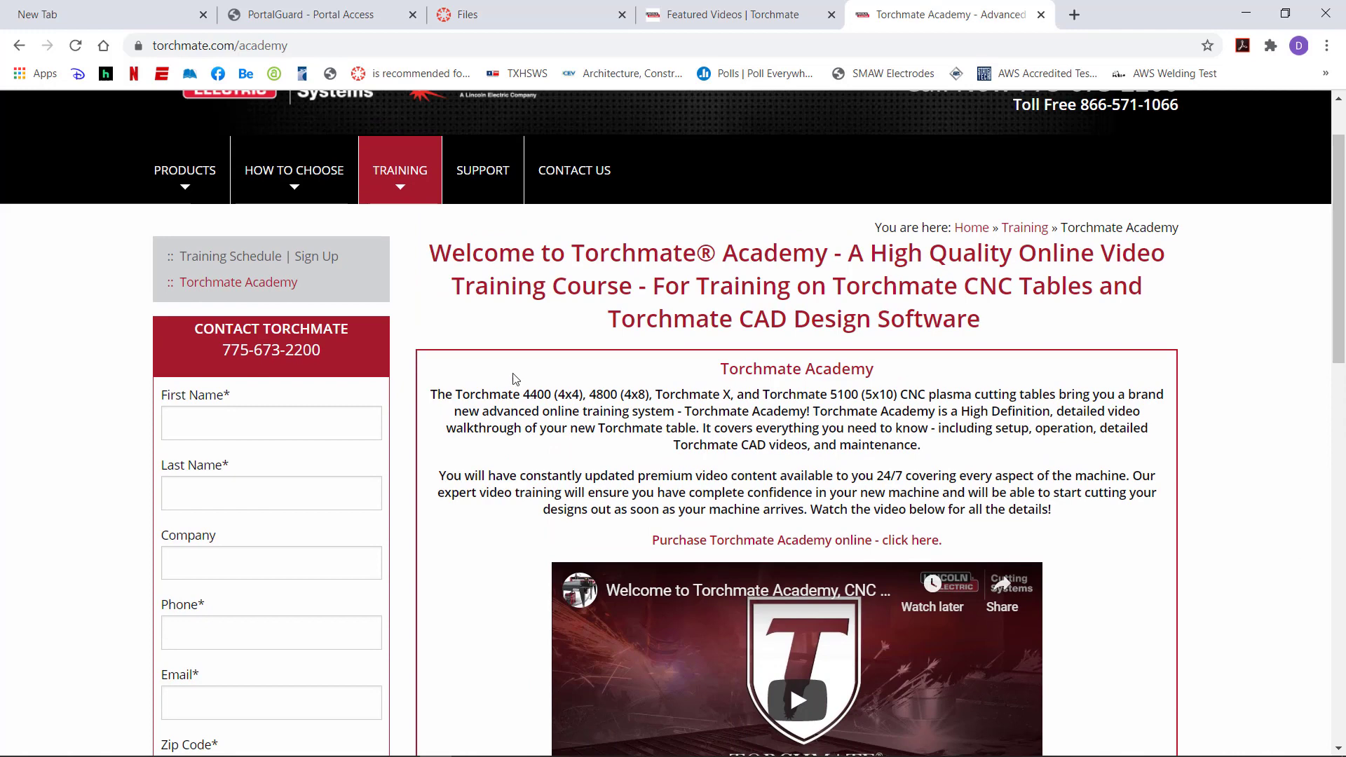
scroll(543, 434, "down", 4)
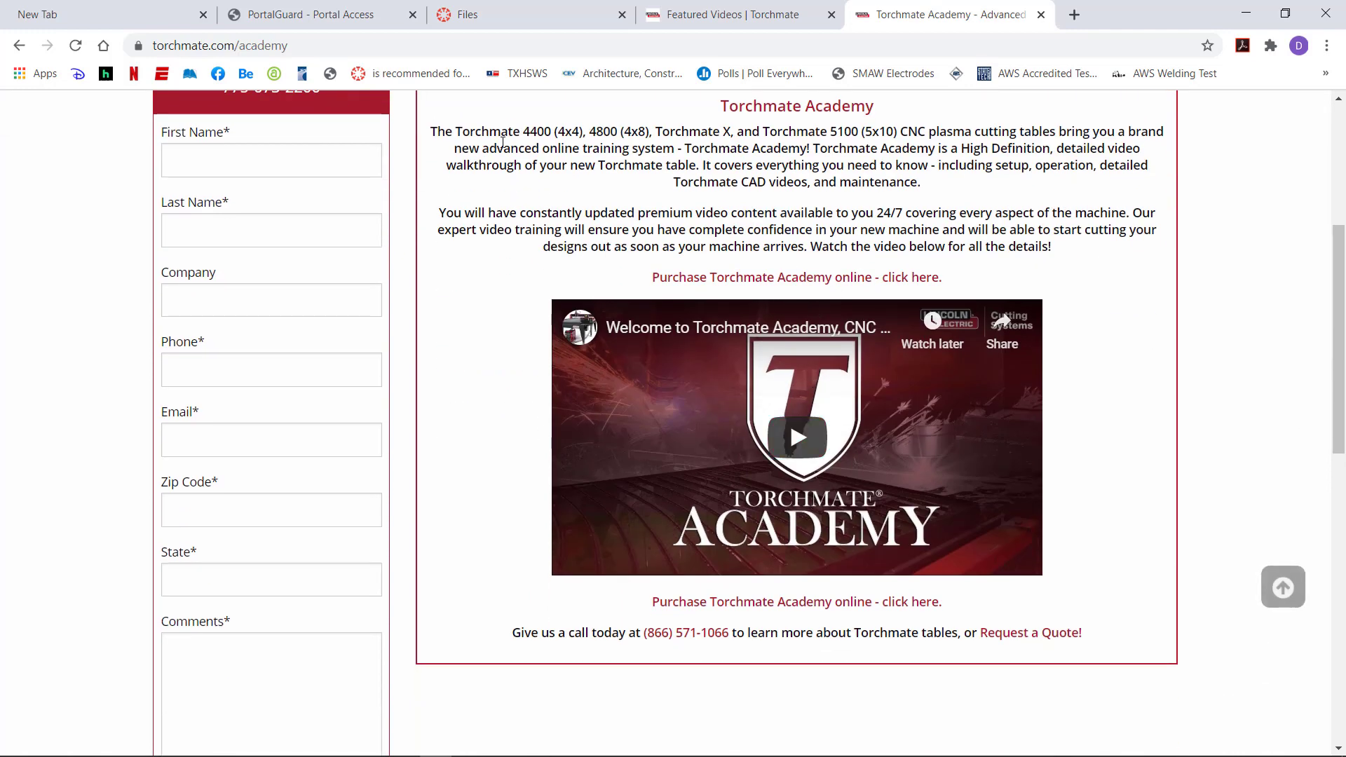
Step: Return to the Video Tutorials page and examine its related video links and the first tutorial videos
left_click(18, 47)
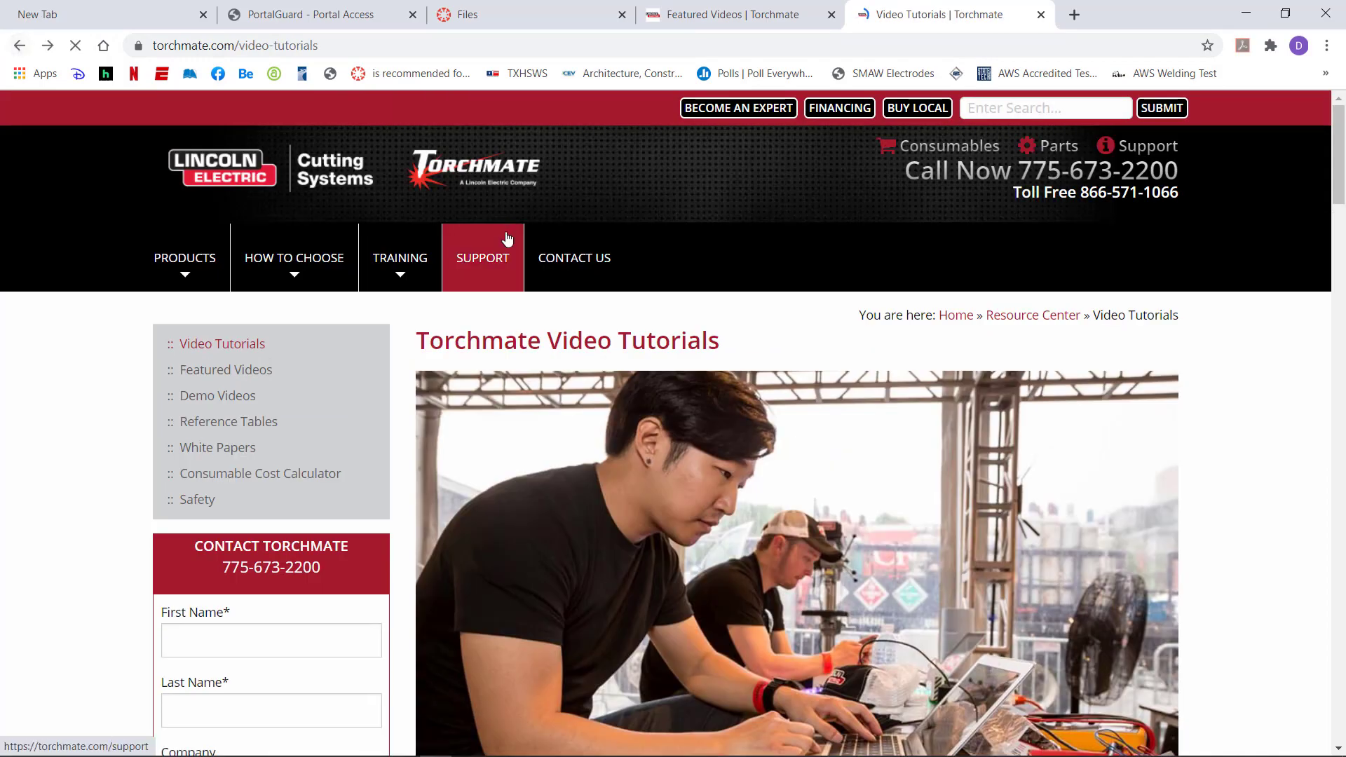
scroll(656, 358, "down", 8)
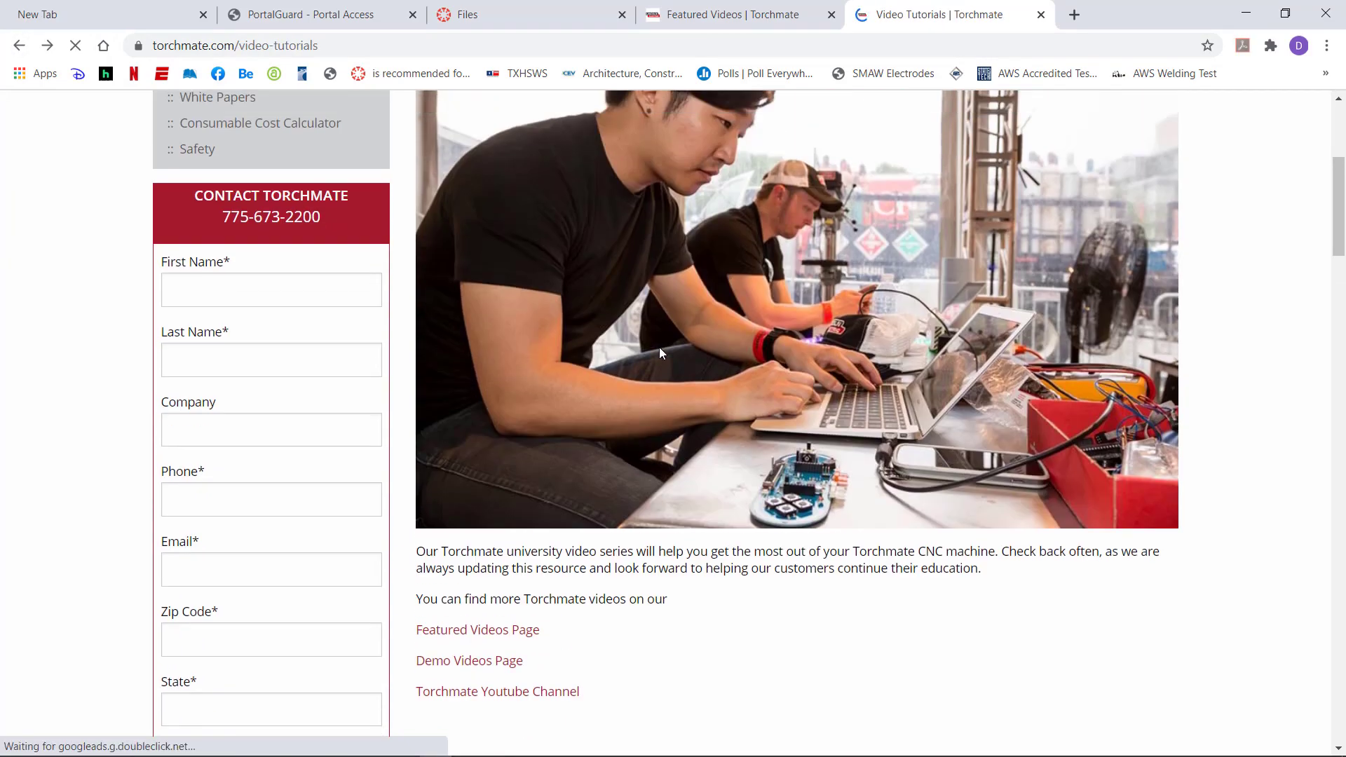
scroll(663, 353, "up", 2)
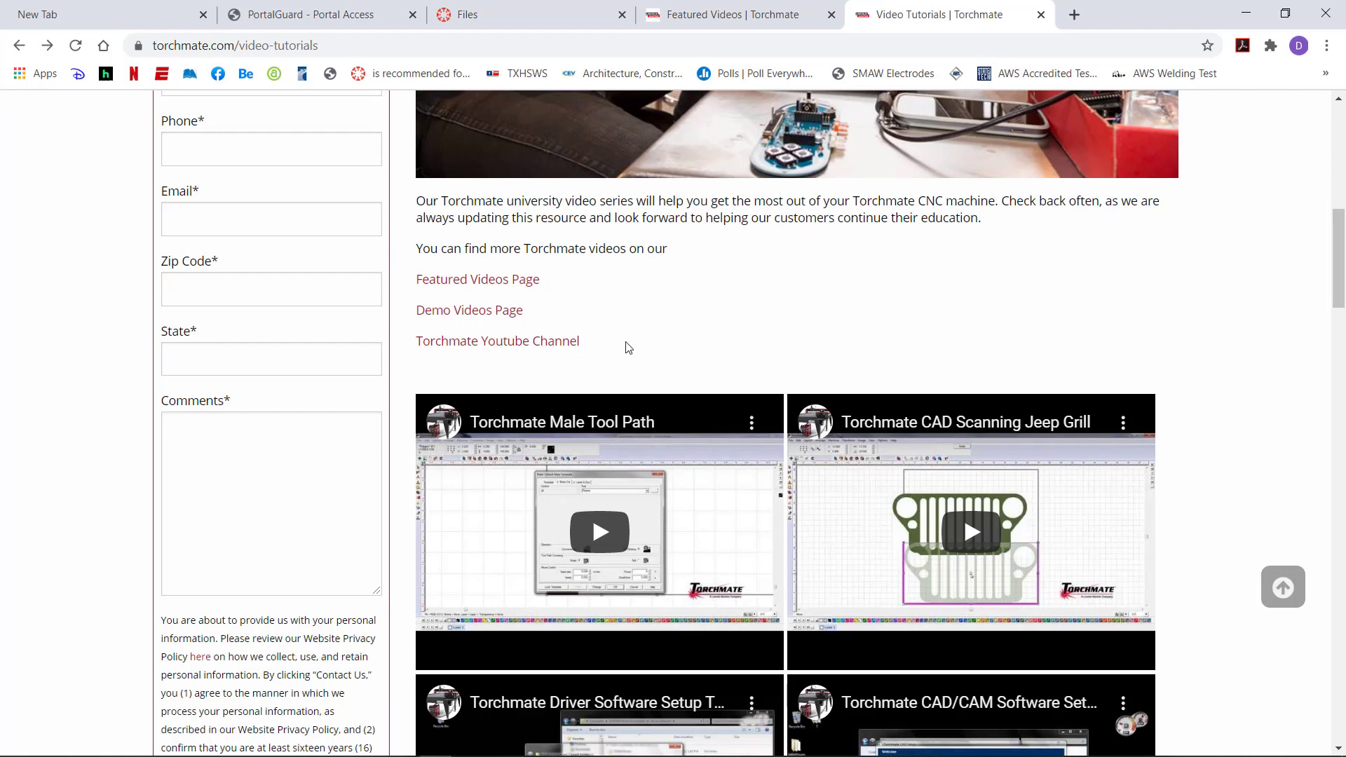
scroll(666, 347, "down", 3)
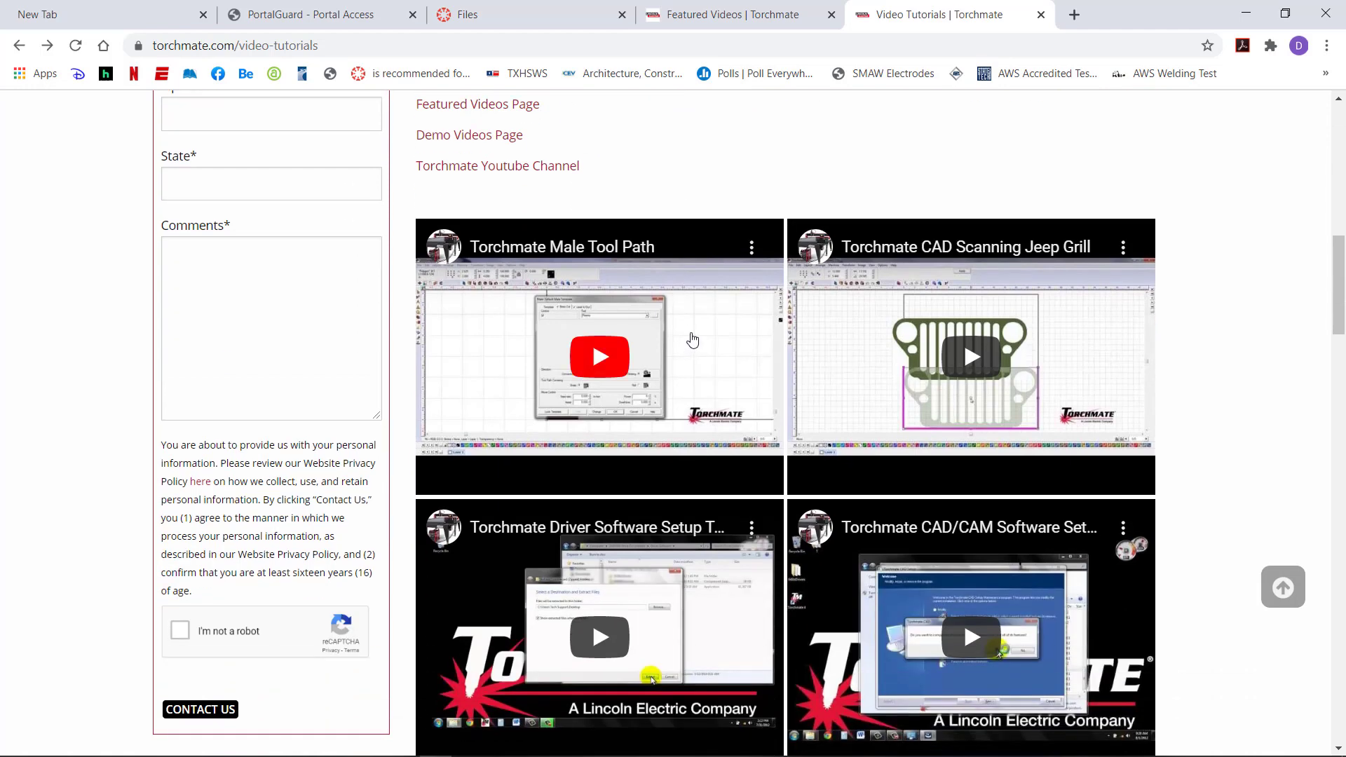
scroll(706, 340, "down", 3)
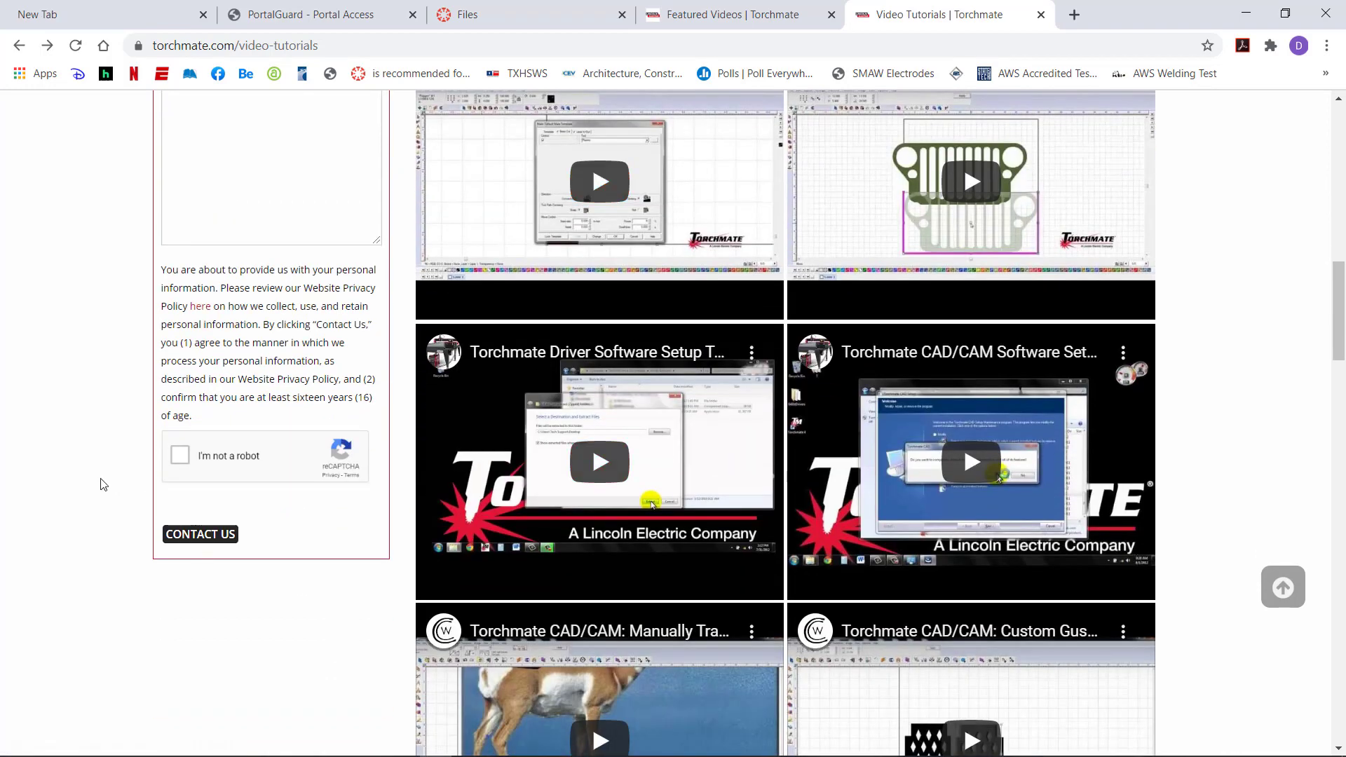
scroll(13, 419, "up", 3)
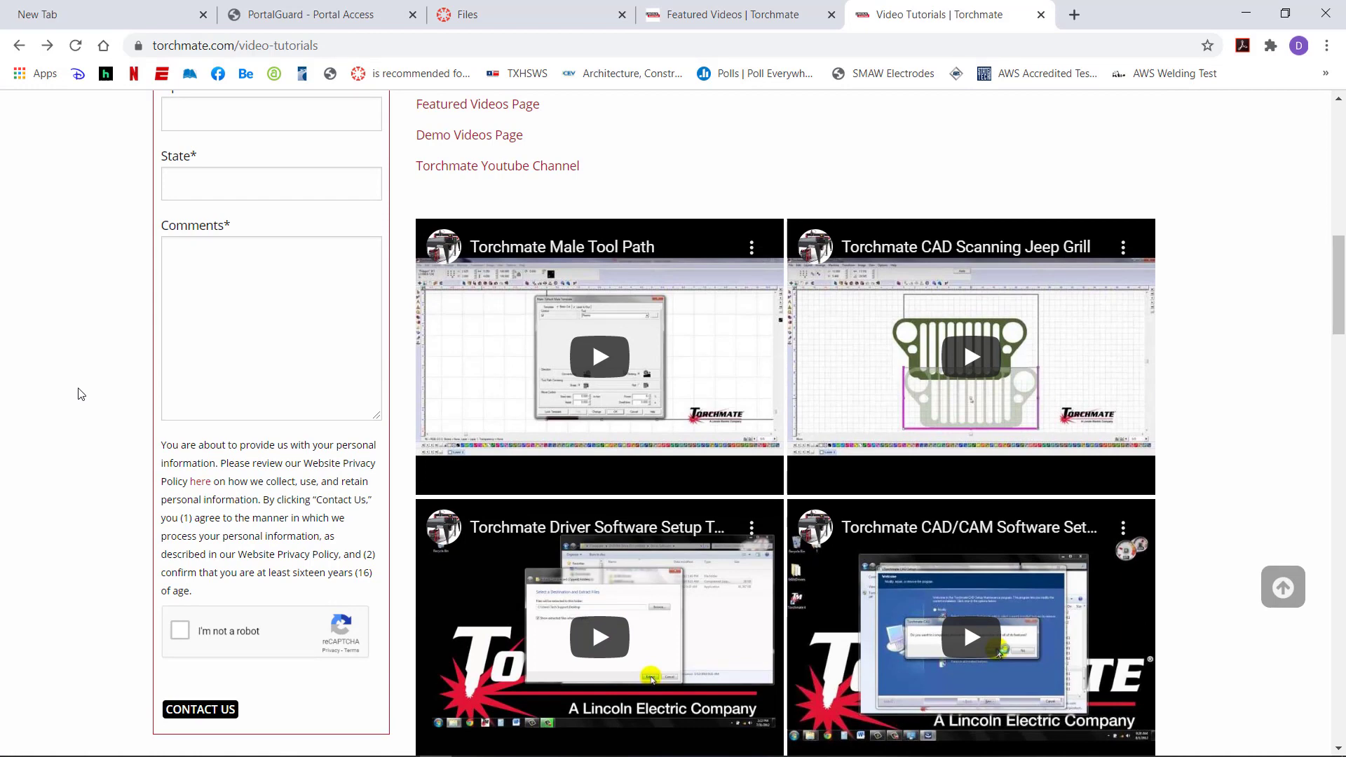
scroll(81, 394, "down", 4)
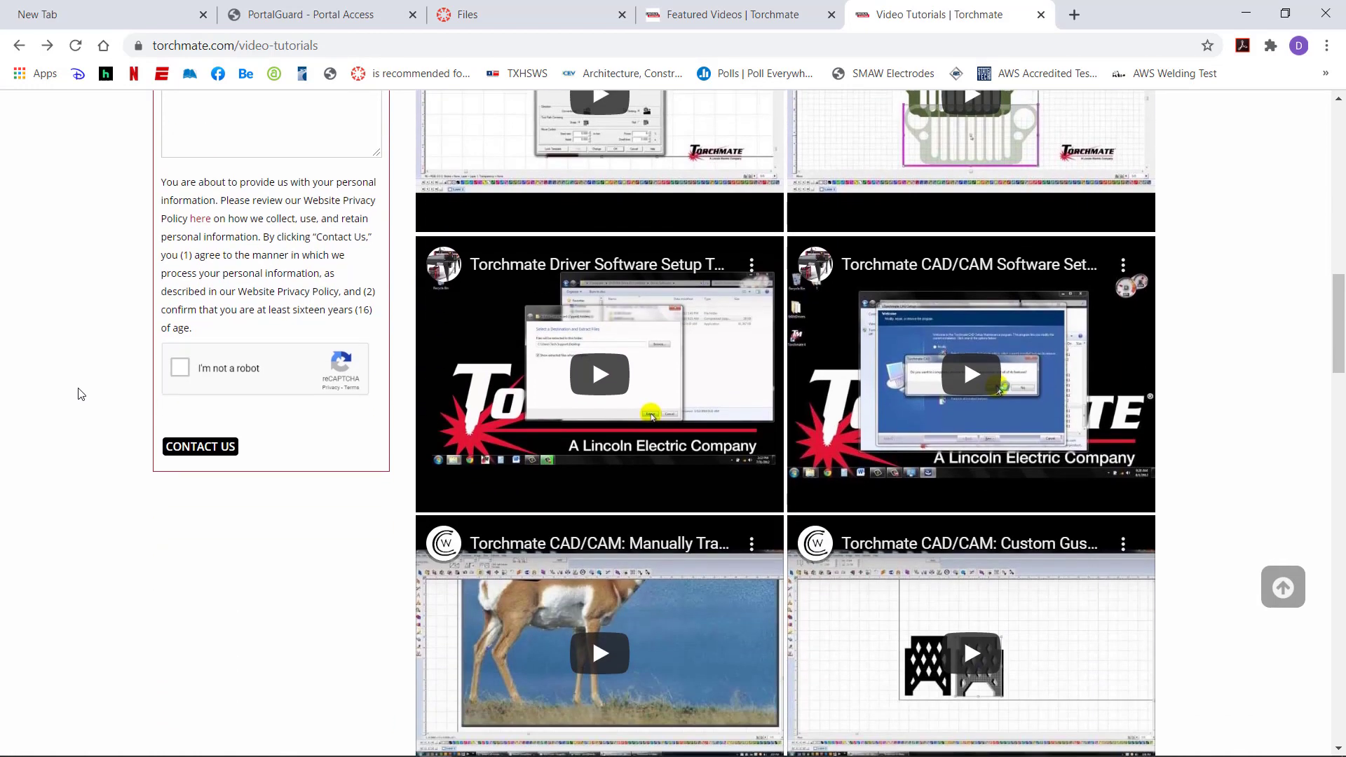
Step: Look through the remaining Torchmate CAD/CAM tutorials and support webinars on the Video Tutorials page
scroll(82, 393, "down", 6)
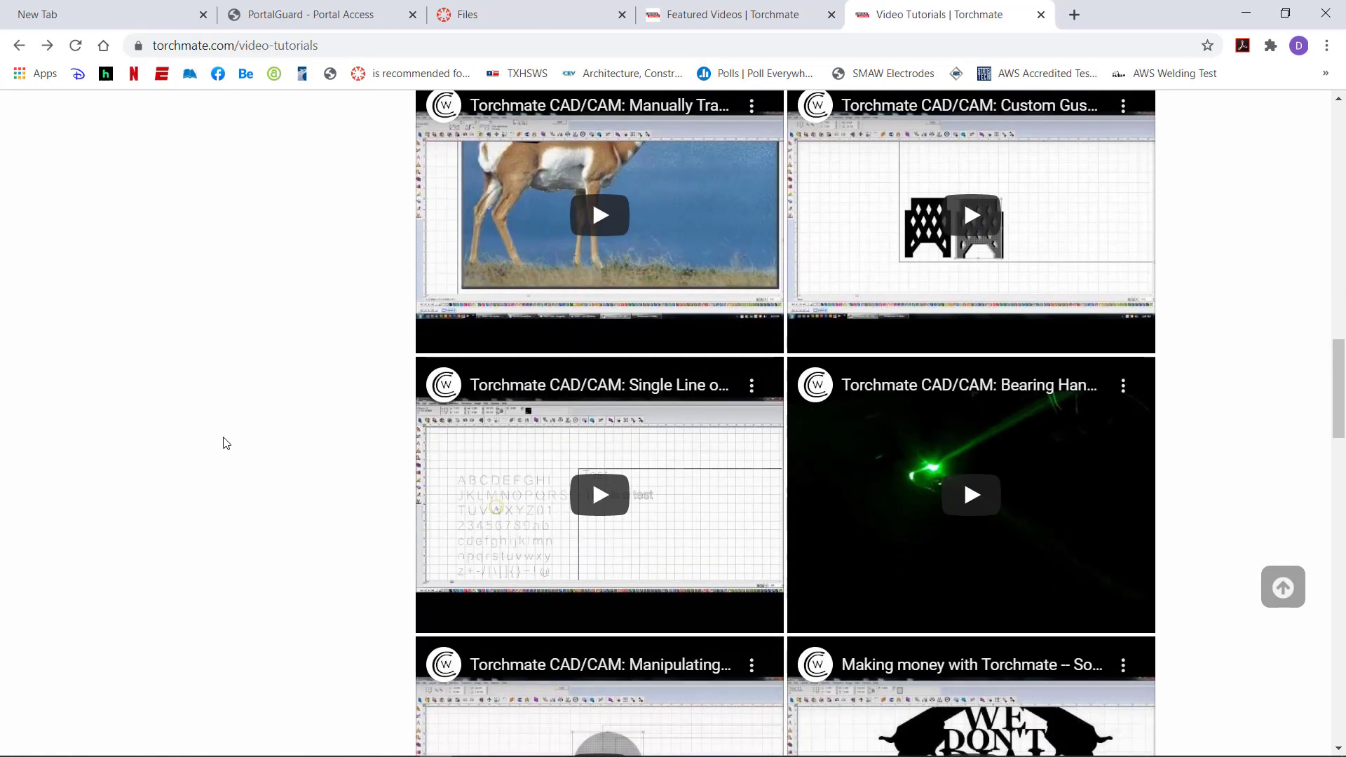
scroll(226, 443, "down", 1)
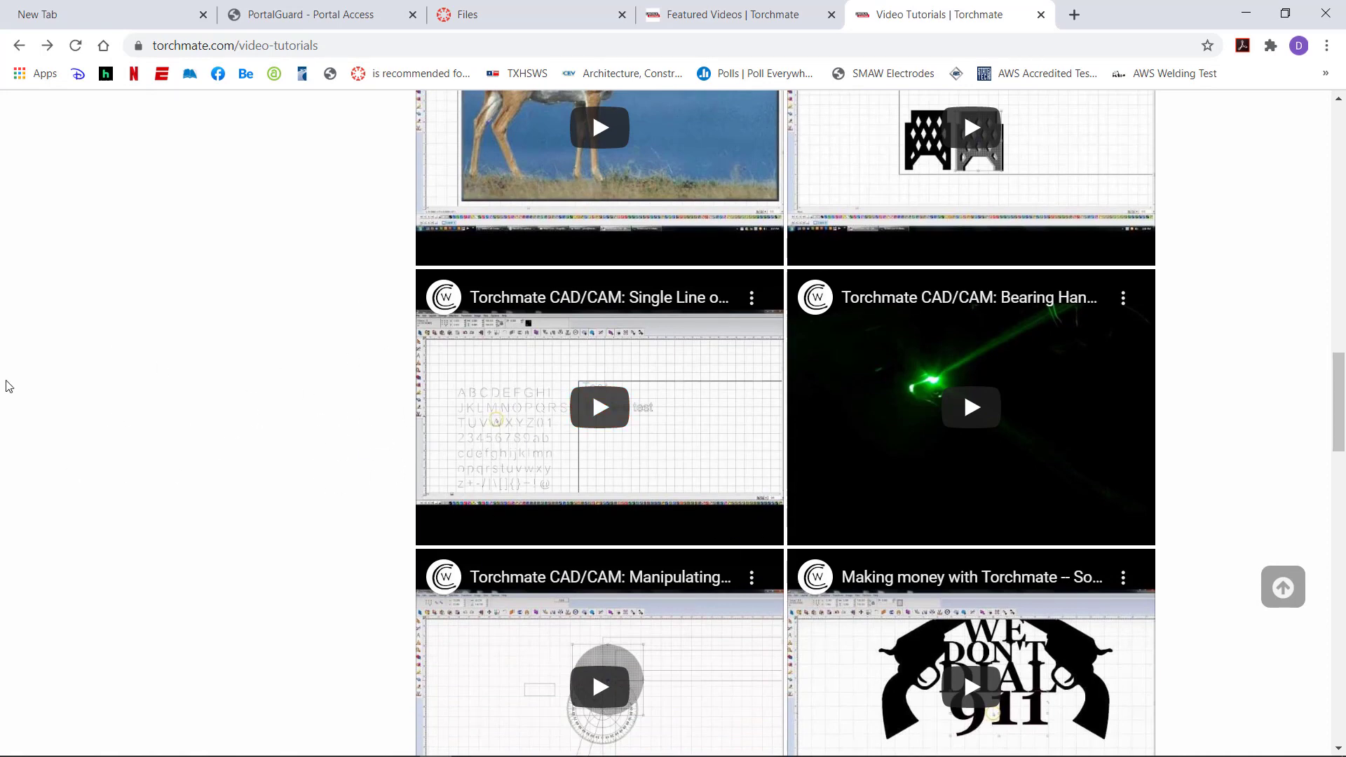
scroll(9, 386, "down", 1)
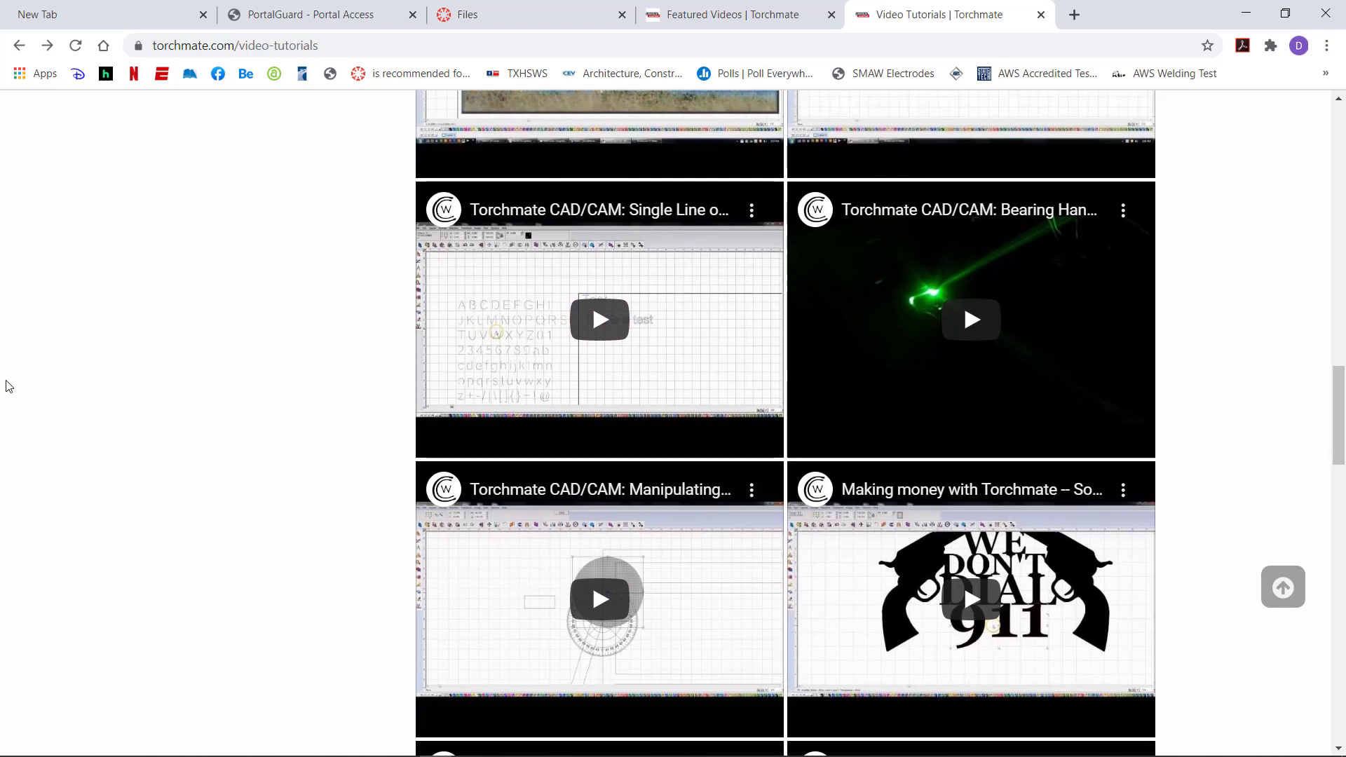
scroll(8, 387, "down", 6)
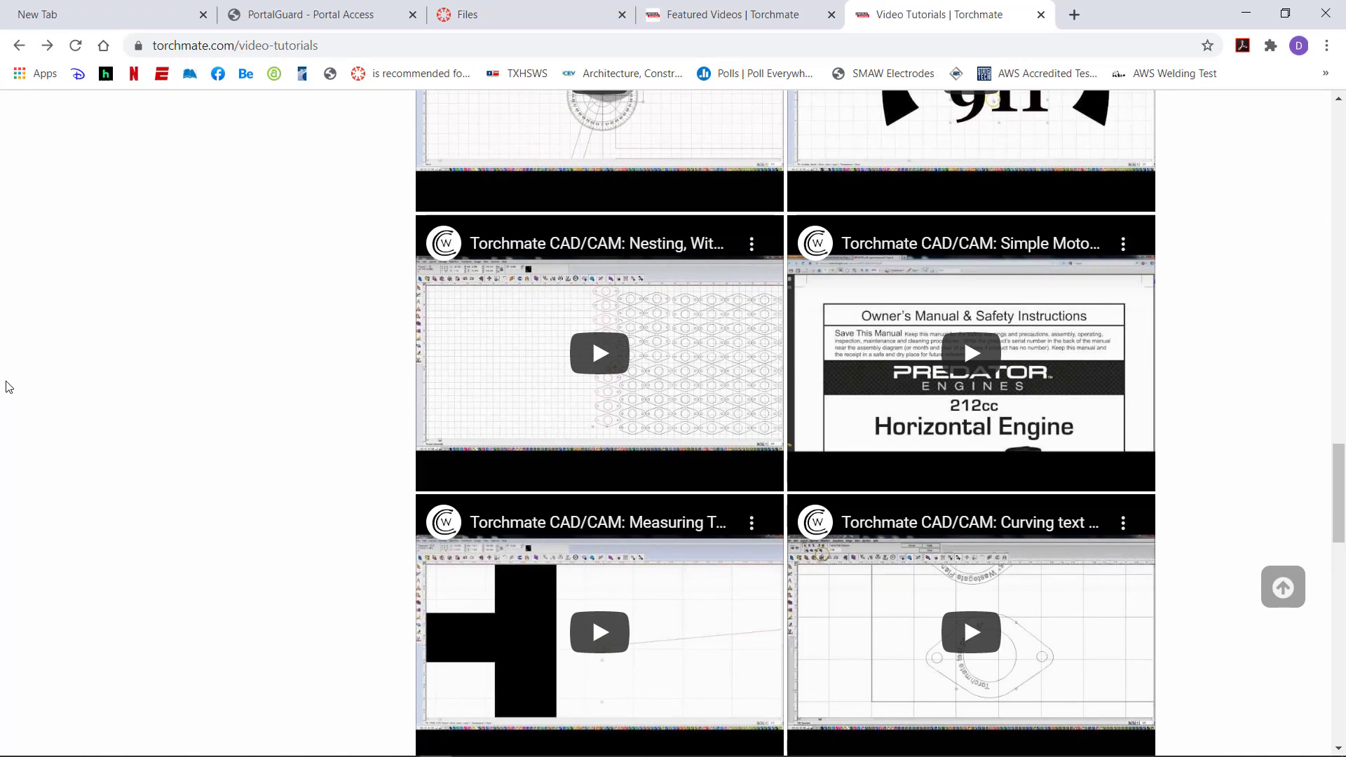
scroll(8, 387, "down", 6)
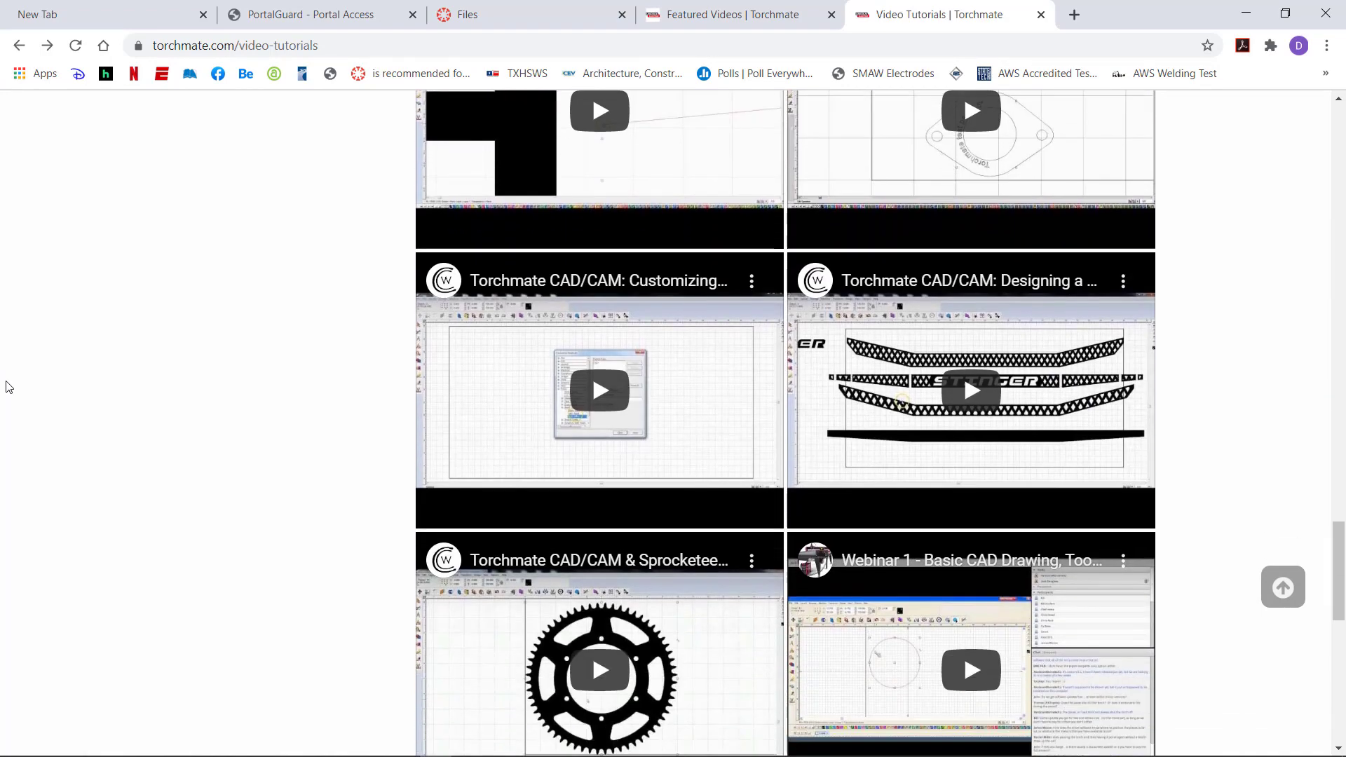
scroll(9, 387, "down", 7)
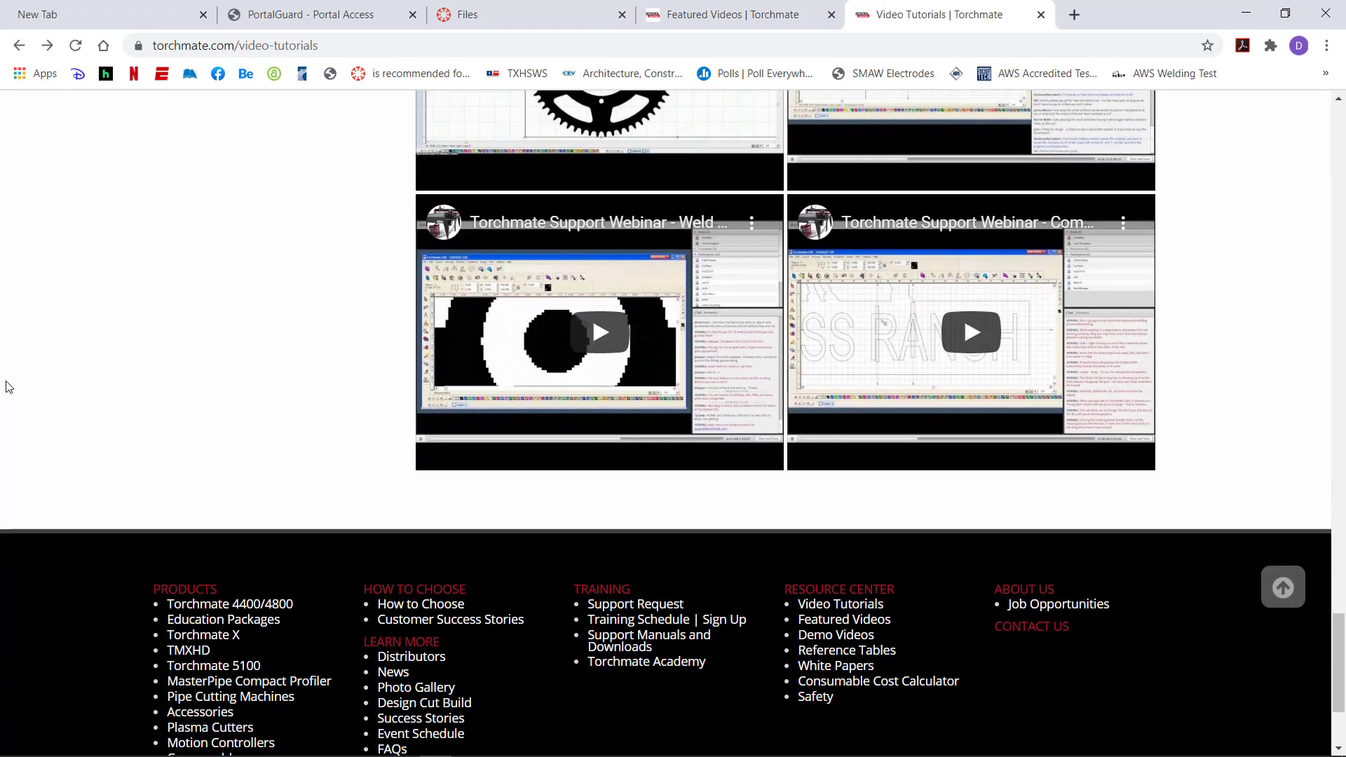
scroll(8, 386, "up", 15)
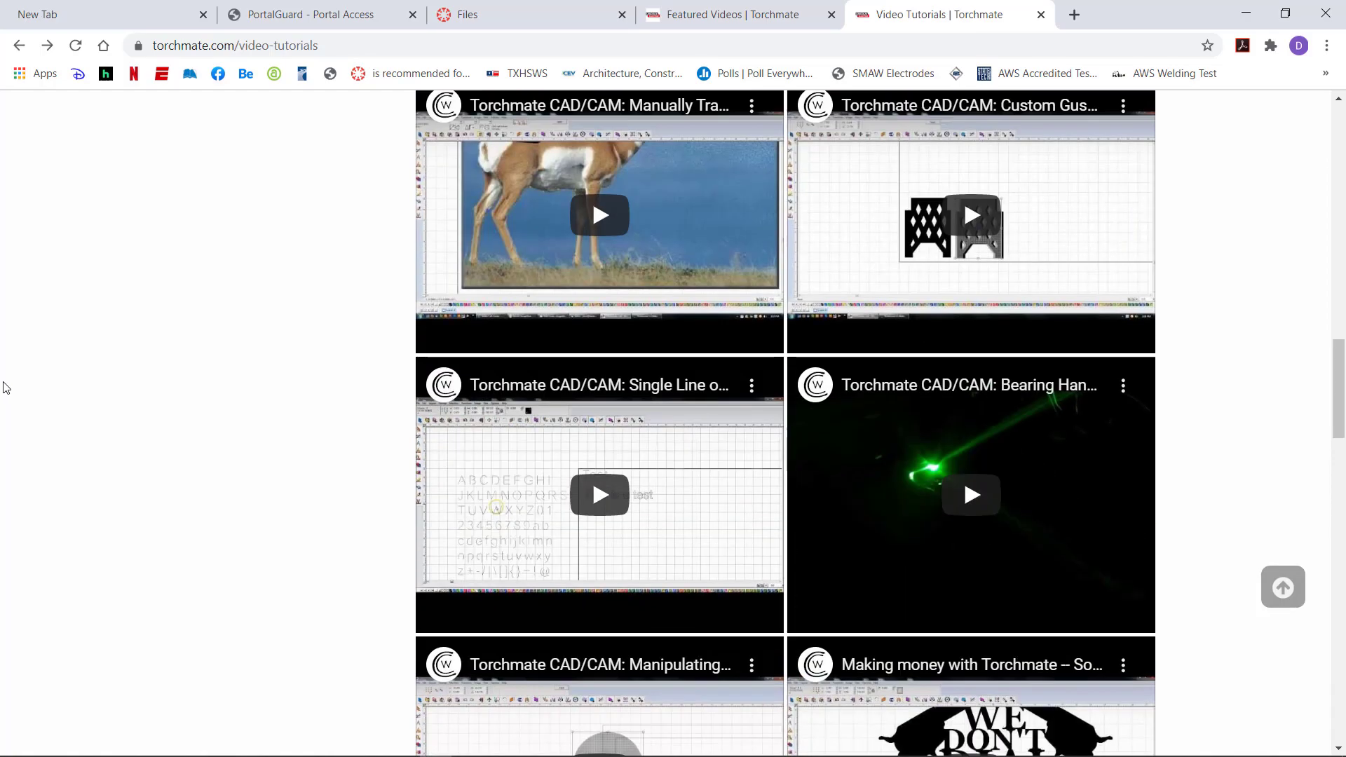
scroll(6, 387, "up", 18)
Step: Open the Featured Videos page and look through its machine demonstrations and Torchmate CAD/CAM tutorials
scroll(4, 388, "down", 4)
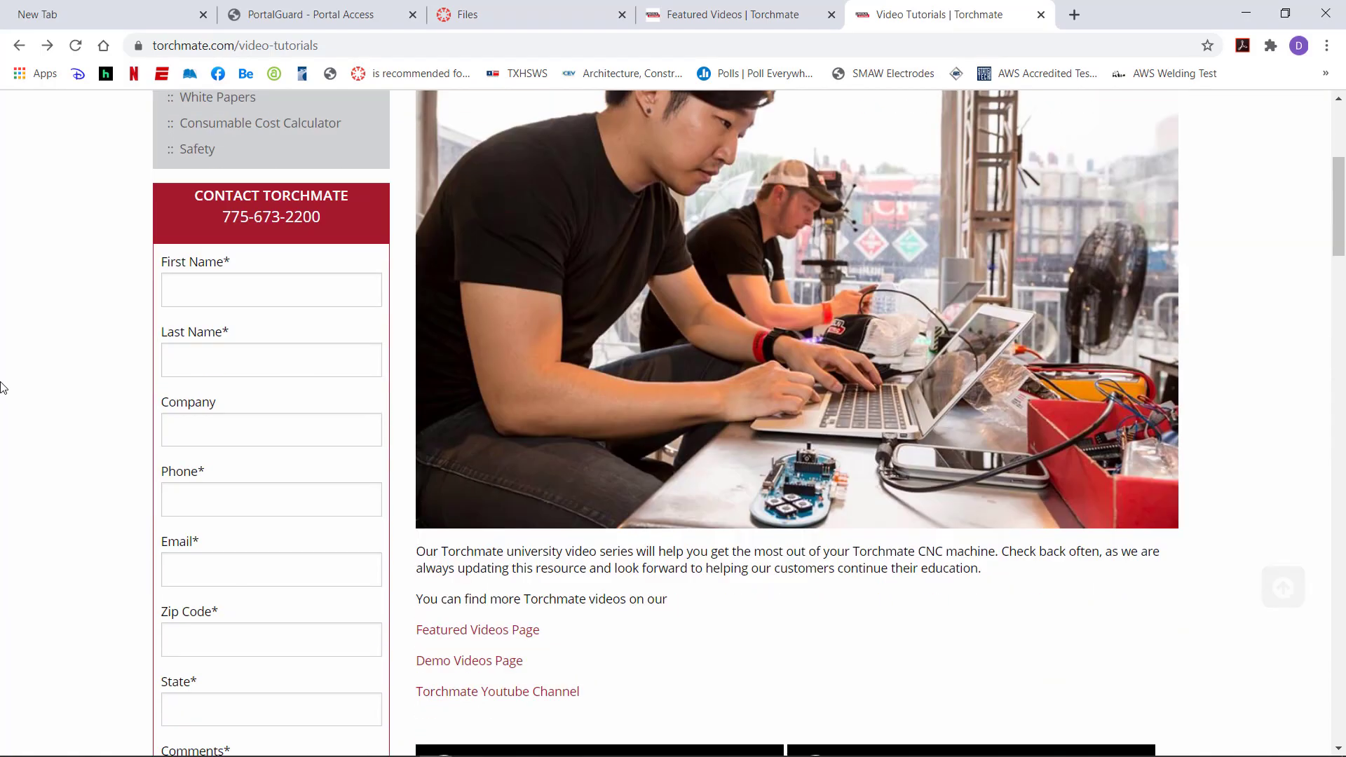
scroll(4, 387, "down", 2)
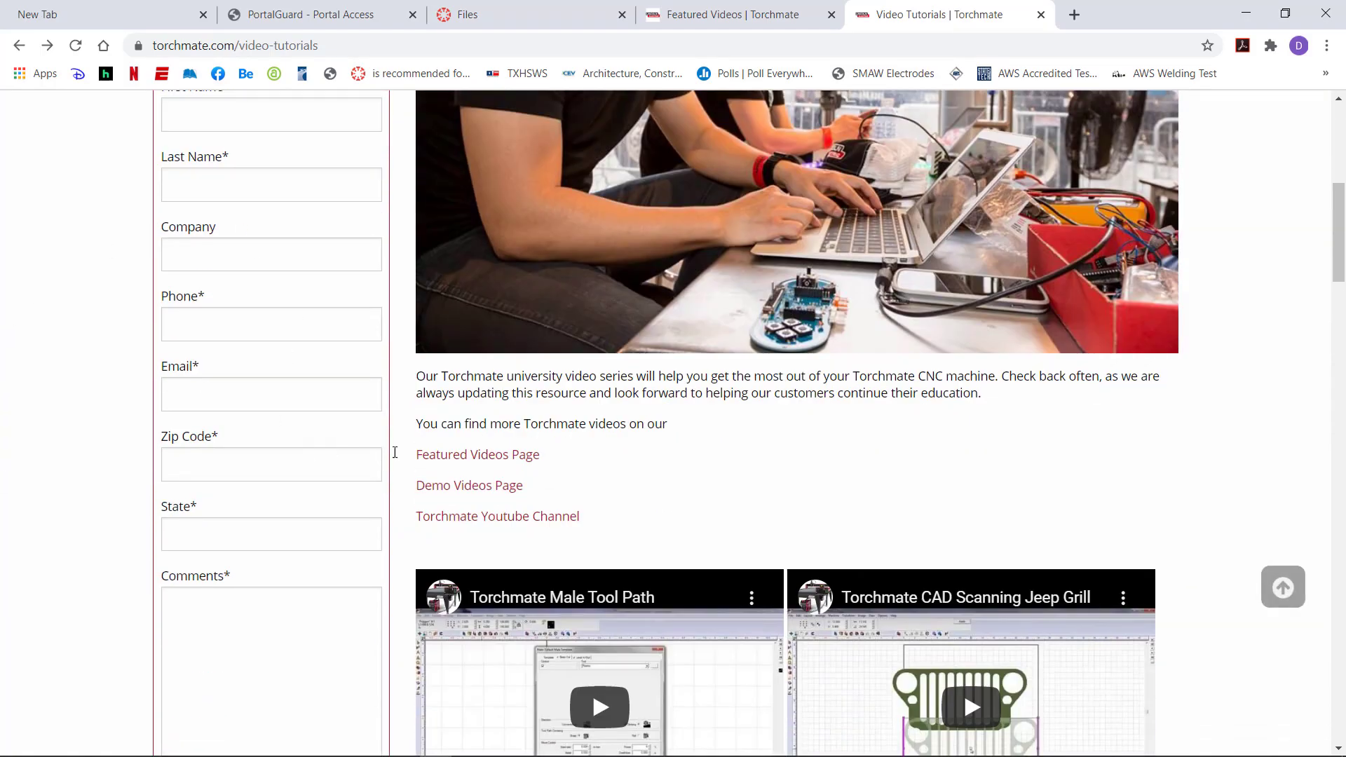
left_click(481, 455)
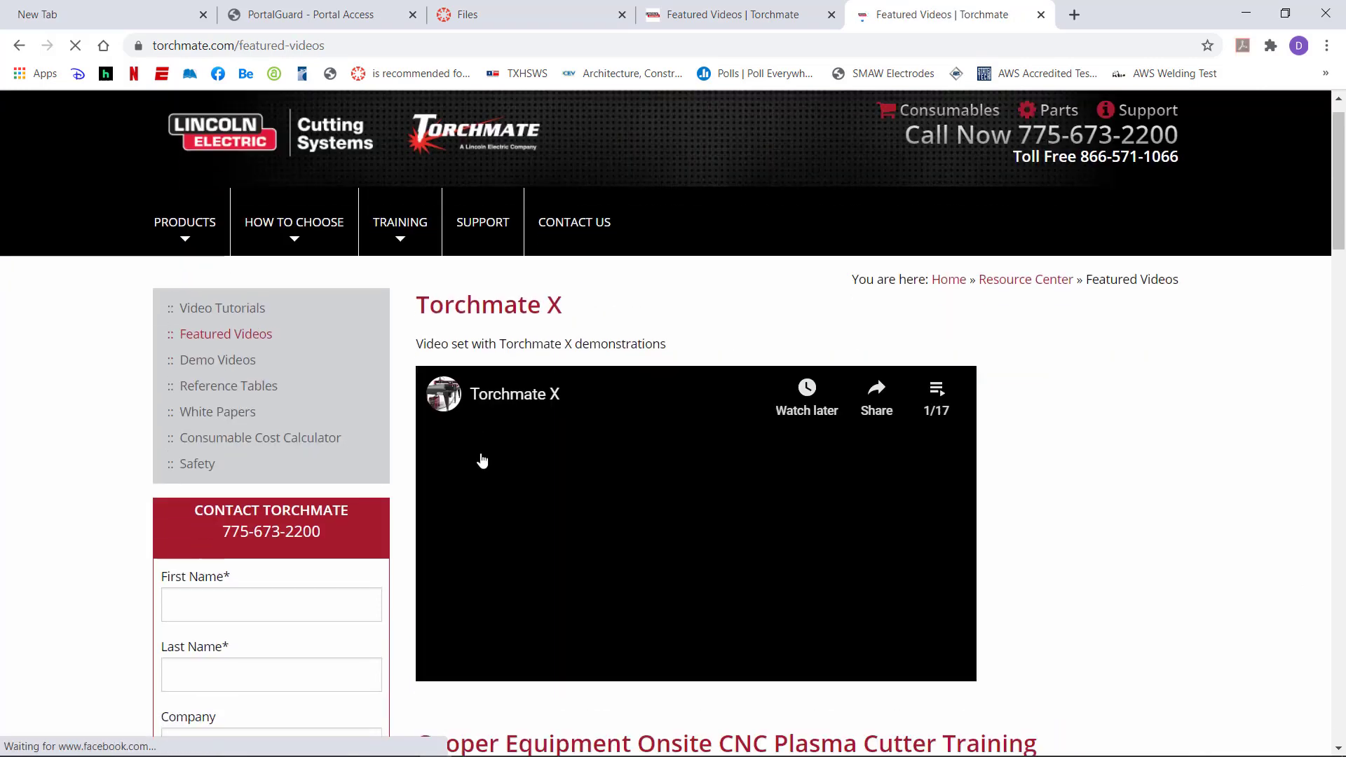
scroll(483, 458, "down", 10)
scroll(488, 453, "up", 3)
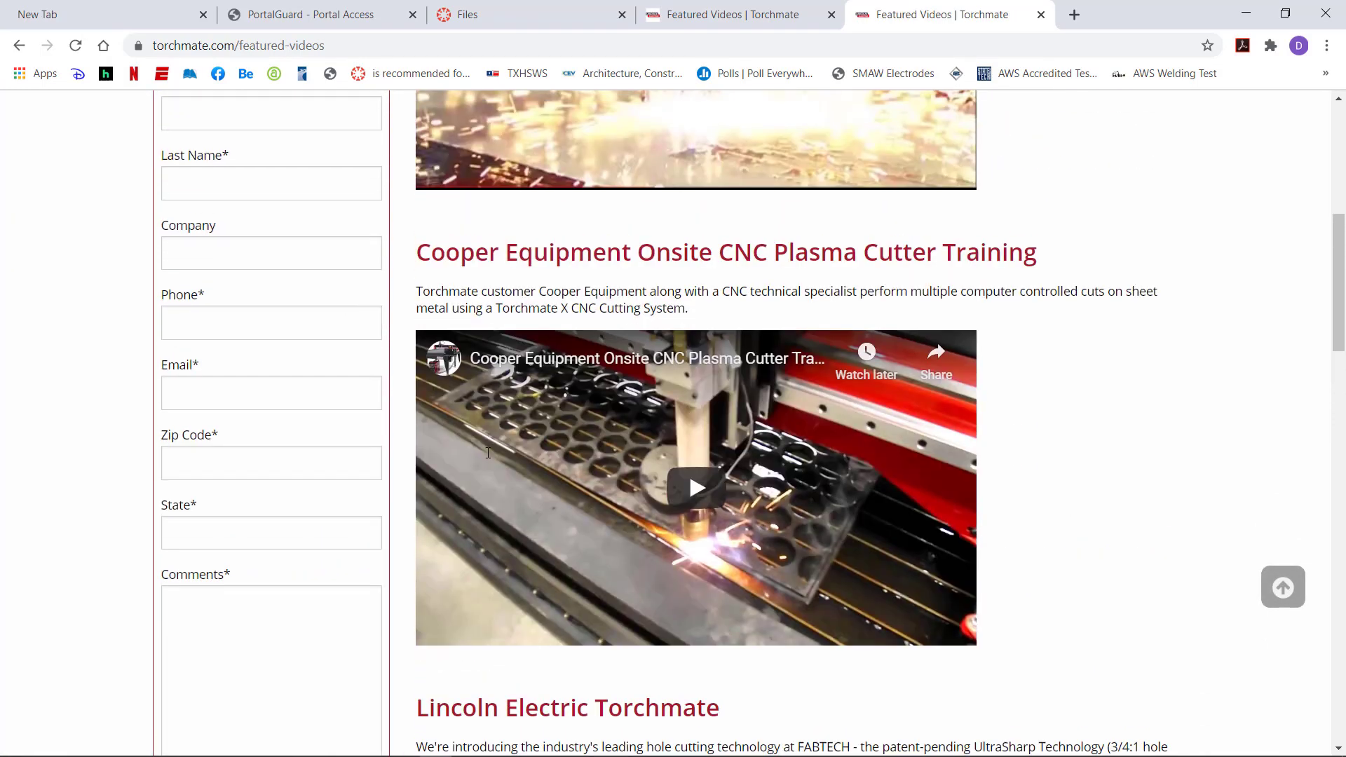
scroll(518, 431, "down", 12)
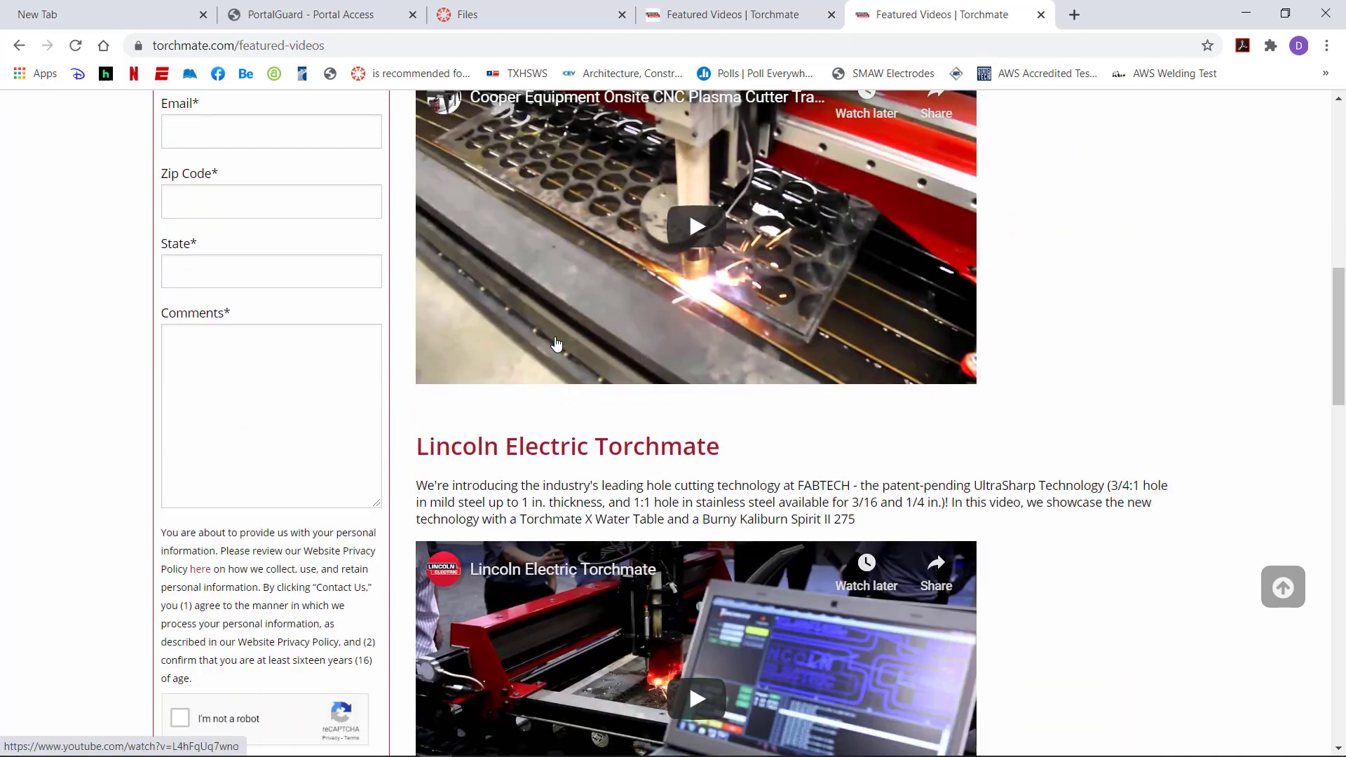
scroll(557, 362, "down", 2)
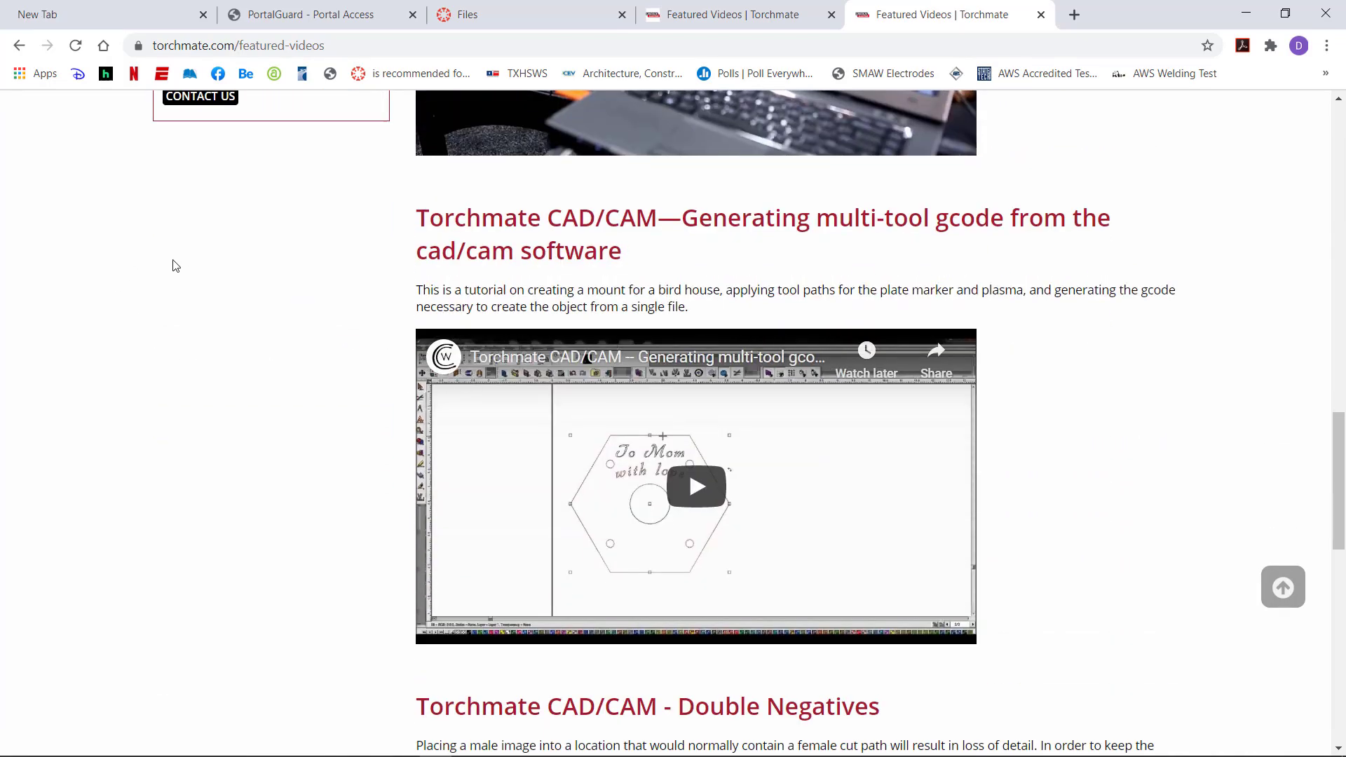
scroll(221, 276, "down", 7)
scroll(221, 276, "up", 6)
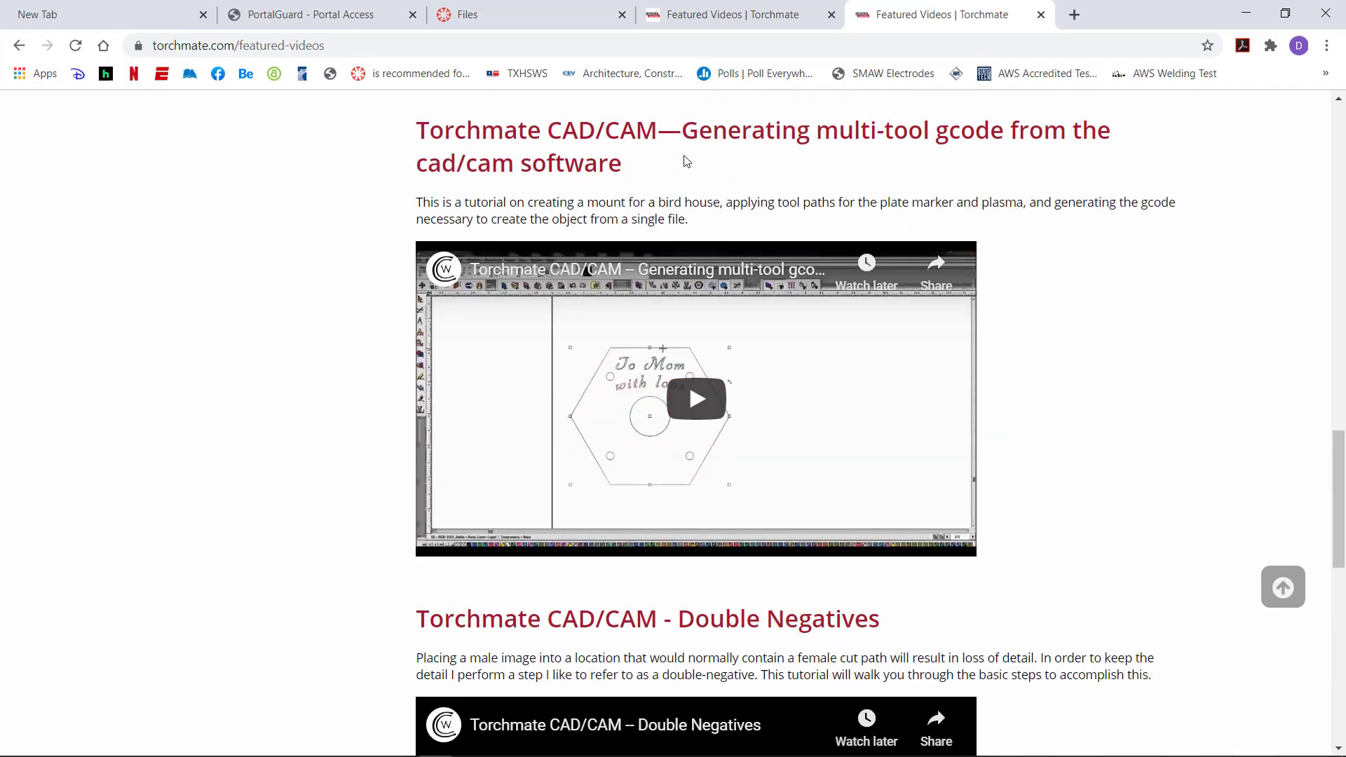
scroll(517, 300, "down", 10)
scroll(484, 312, "up", 16)
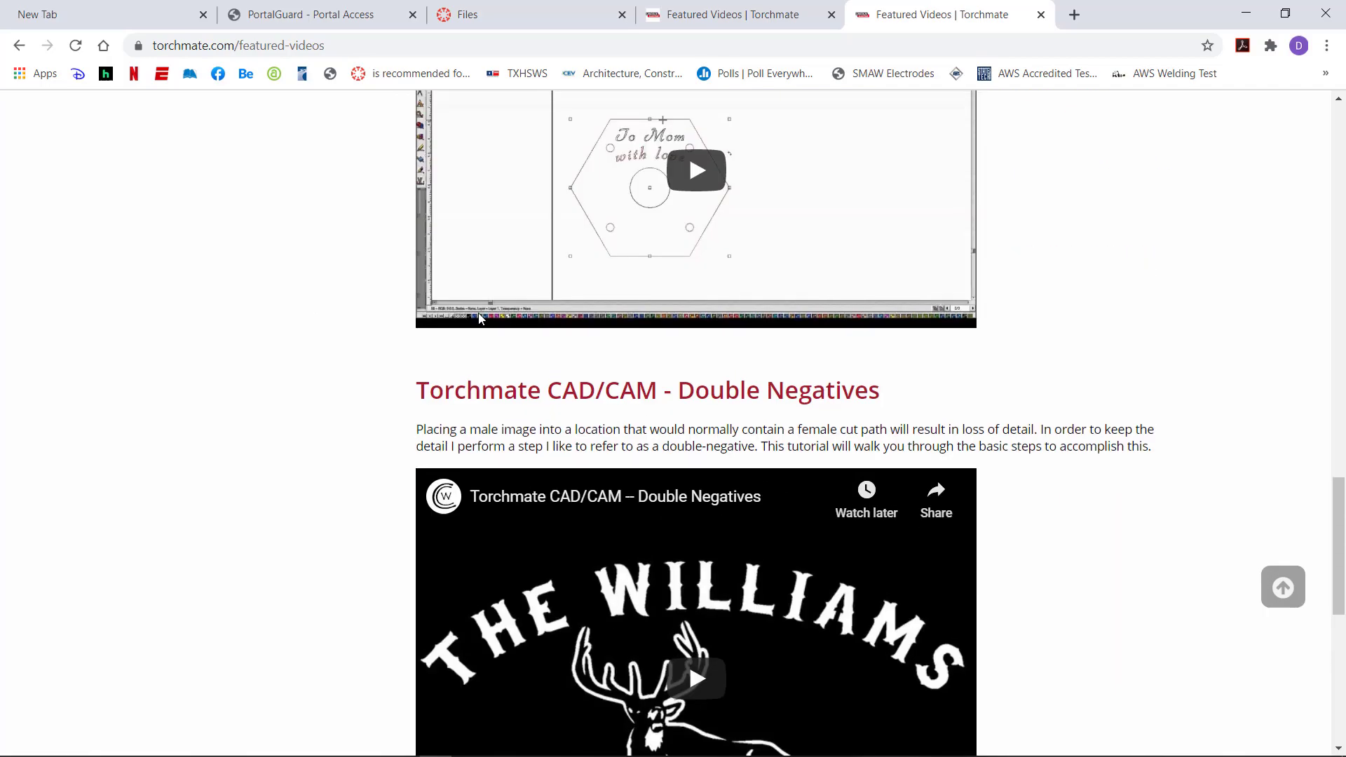
scroll(478, 313, "up", 9)
Step: Go back to the Video Tutorials page and open the Demo Videos page to view its categories
left_click(19, 45)
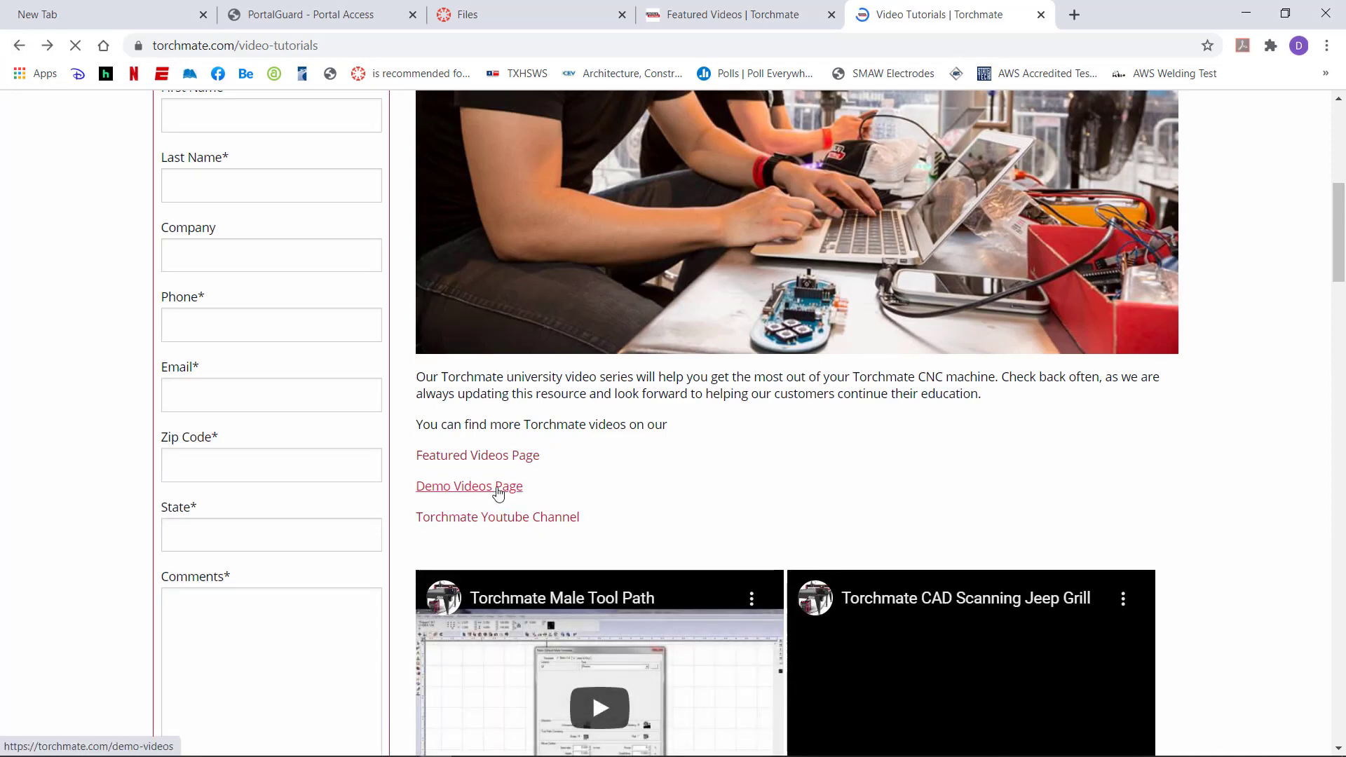
left_click(498, 493)
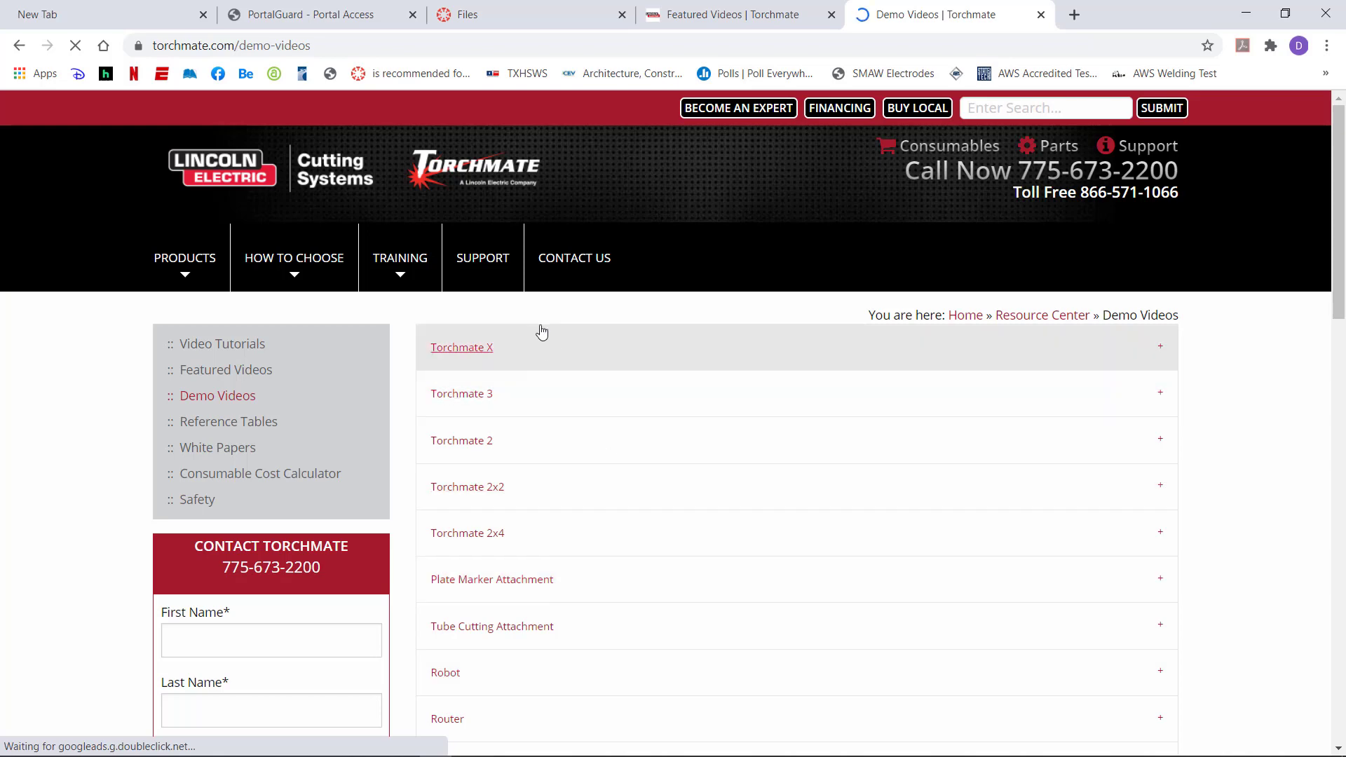
scroll(655, 459, "down", 3)
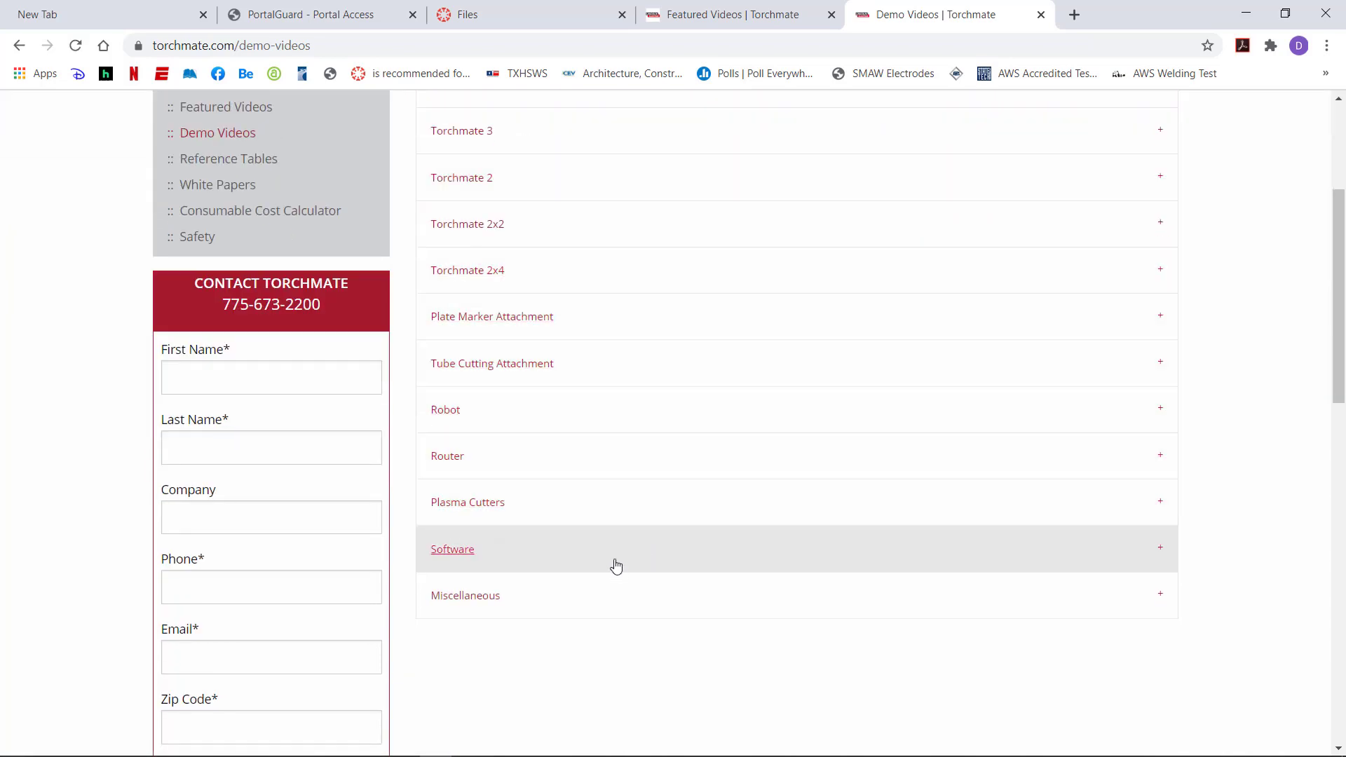
Step: Expand the Software category of the demo videos and look through its setup and CAD/CAM tutorials
left_click(468, 551)
scroll(490, 548, "down", 3)
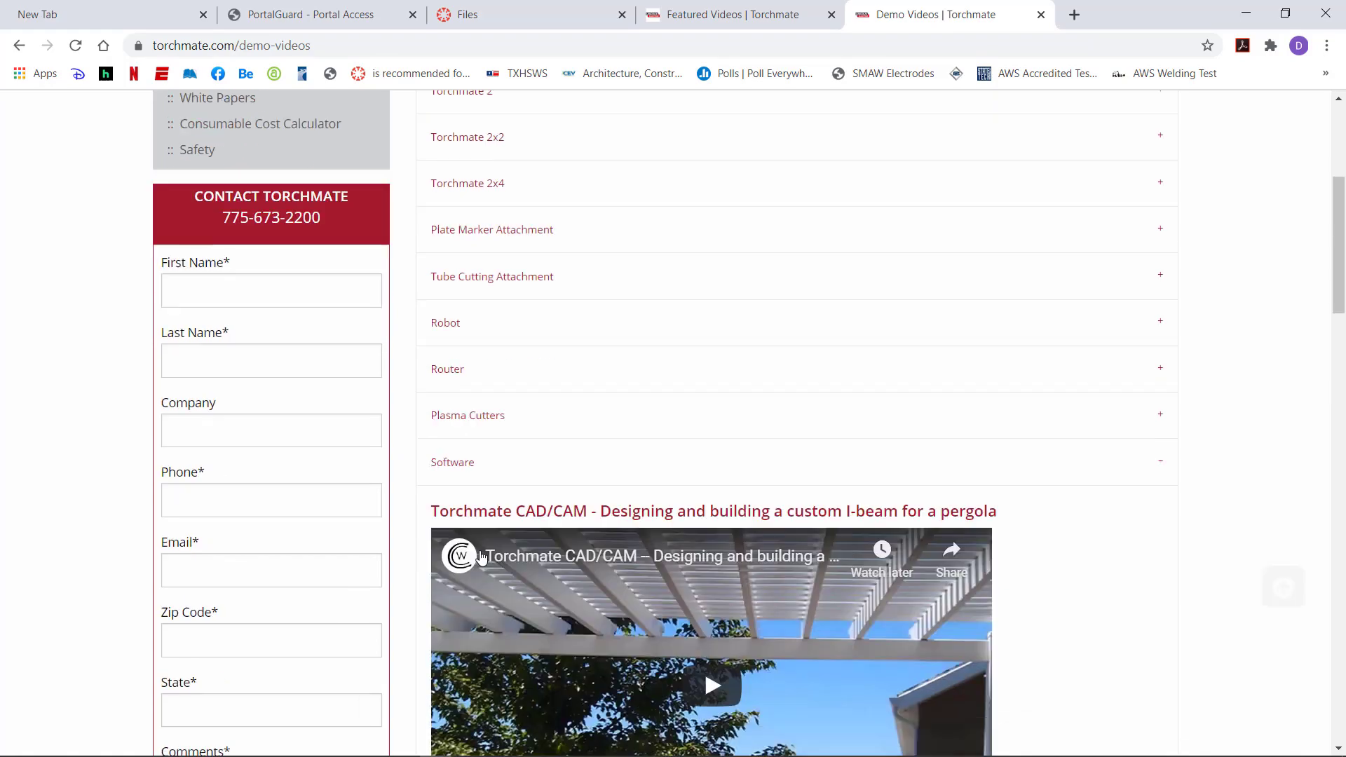
scroll(493, 548, "down", 7)
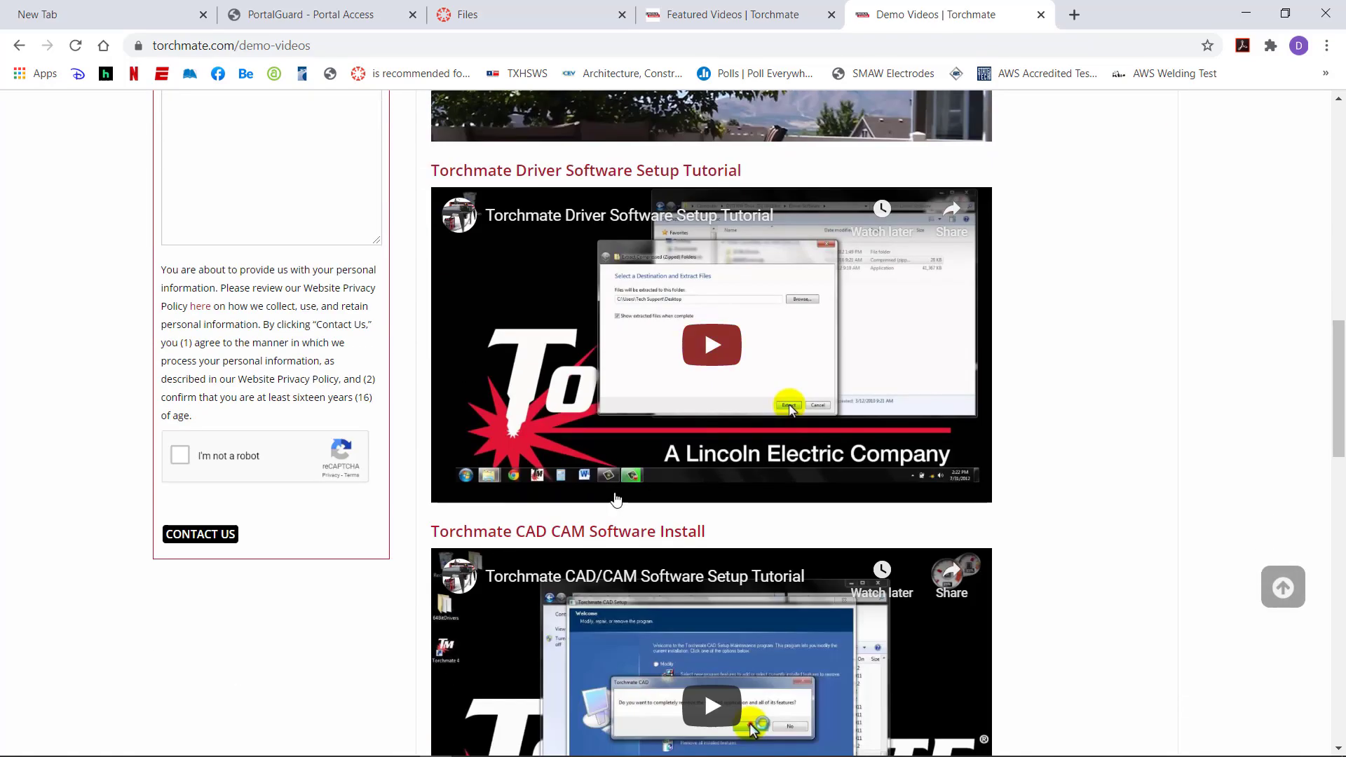
scroll(831, 513, "down", 1)
scroll(832, 512, "down", 15)
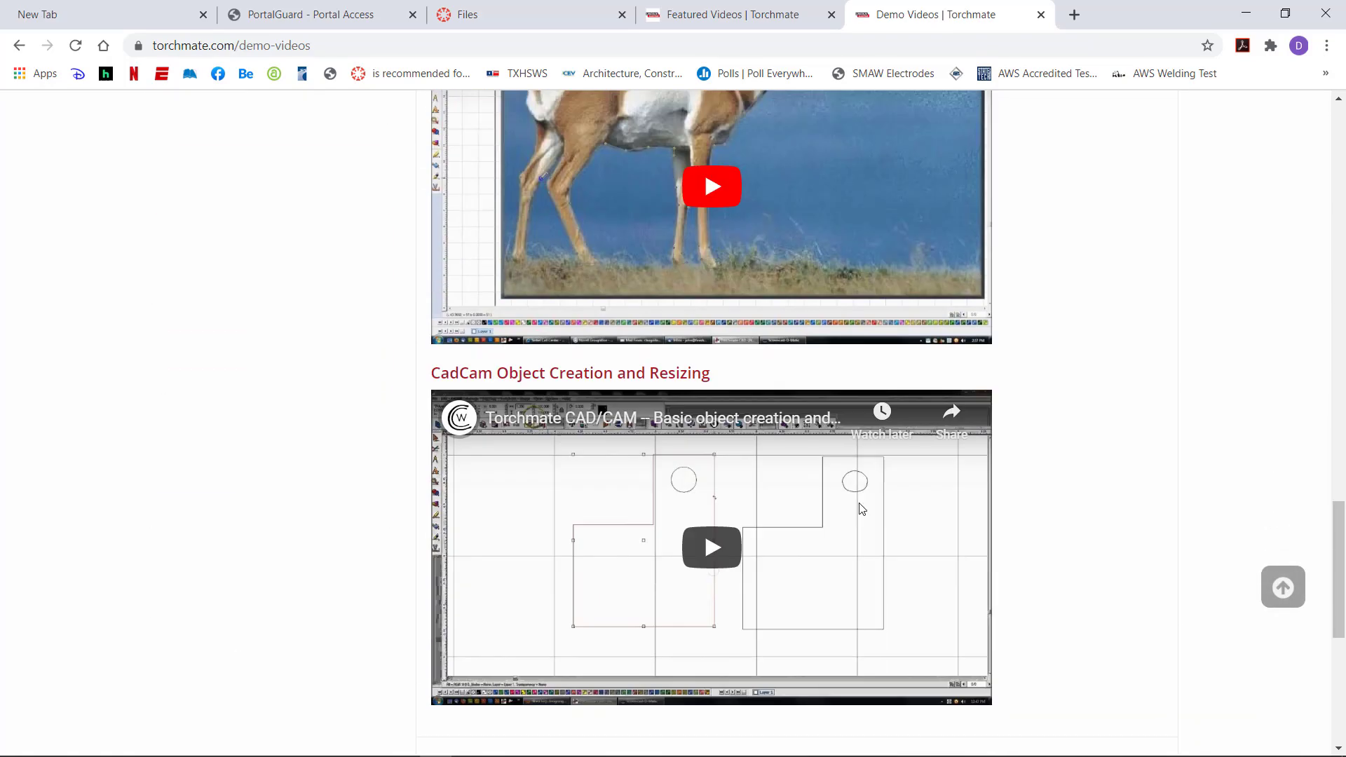
scroll(859, 508, "up", 20)
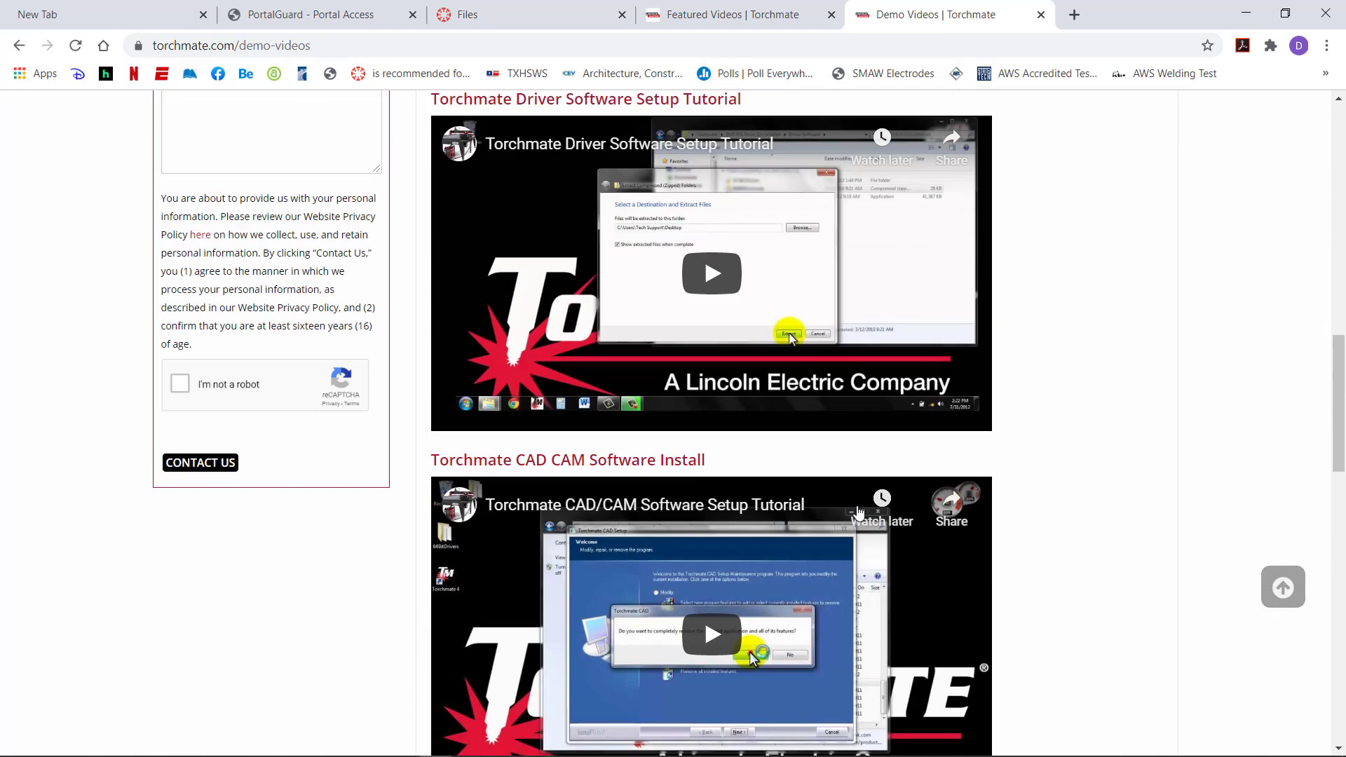
scroll(859, 514, "up", 5)
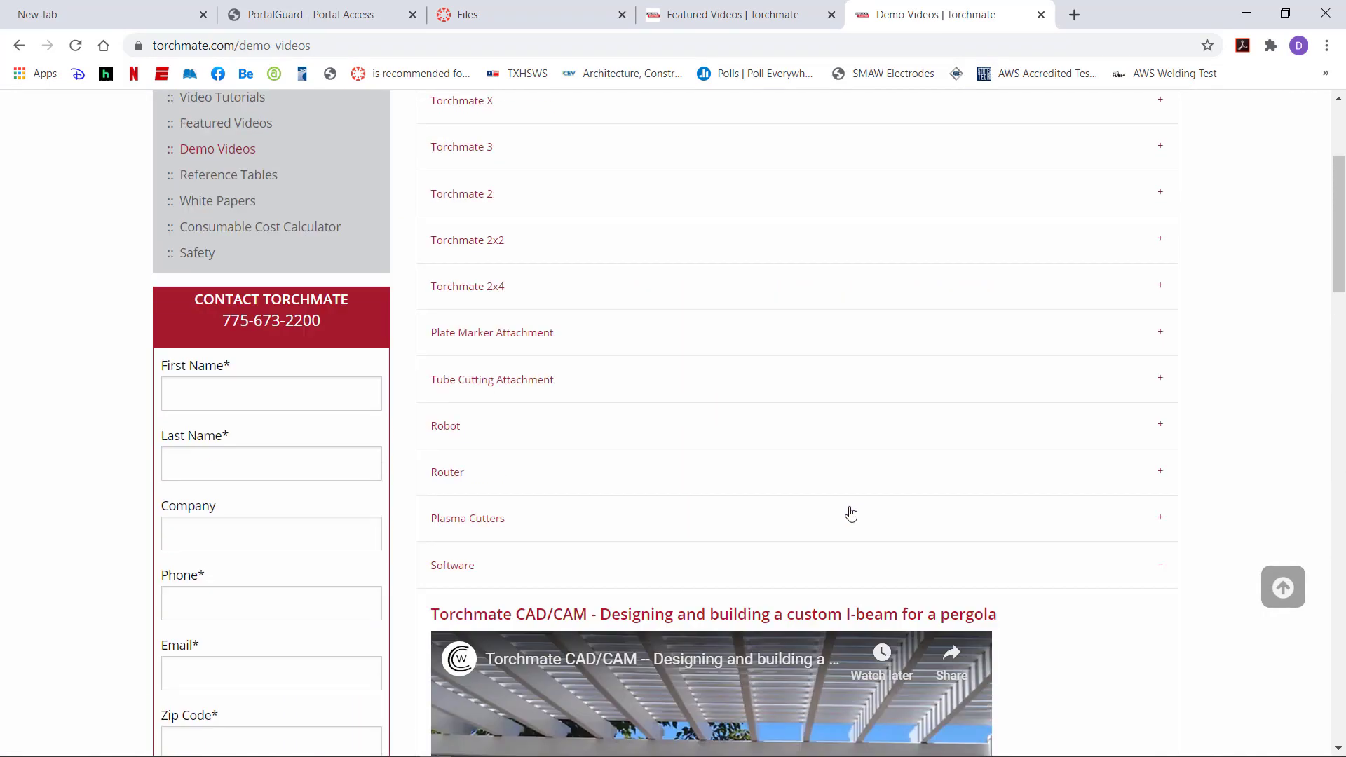
Step: Return to the Video Tutorials page, open the Torchmate YouTube channel and pause its featured video
left_click(15, 51)
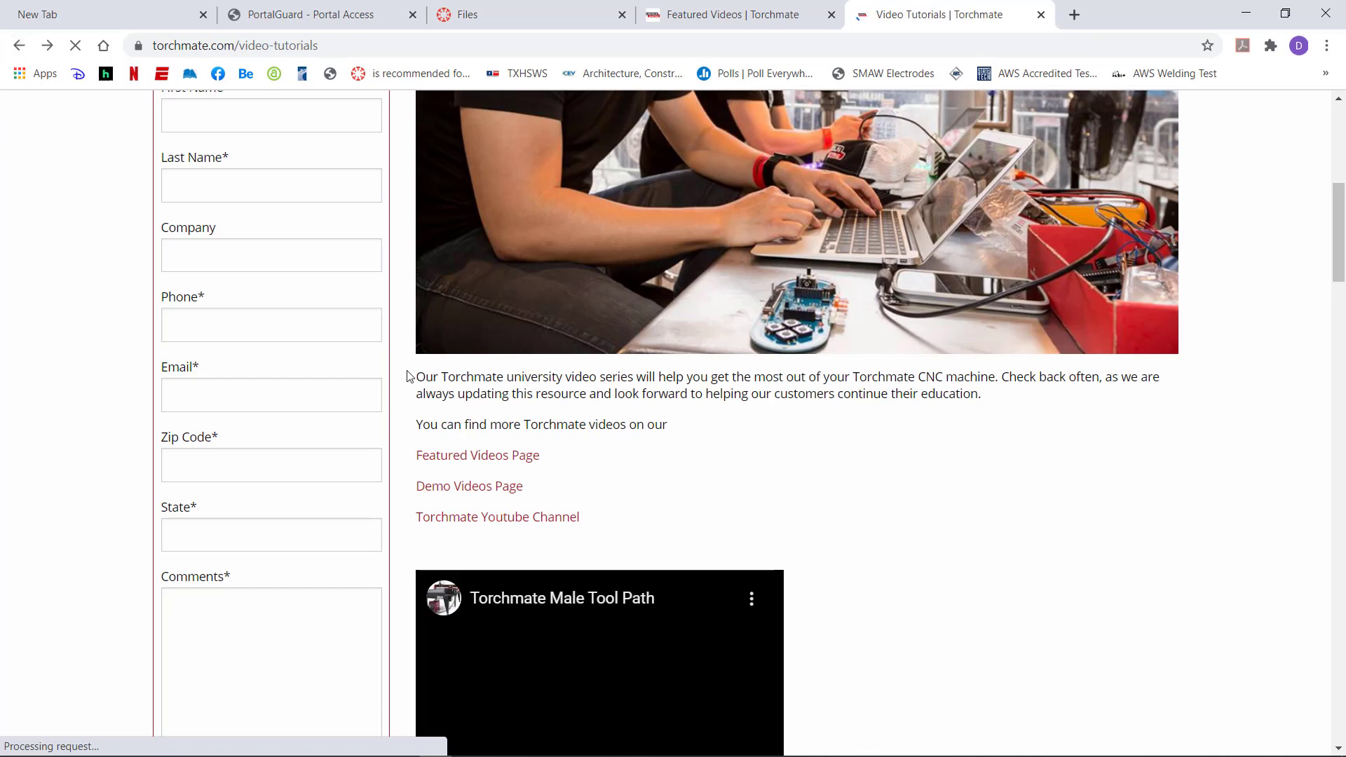
left_click(550, 519)
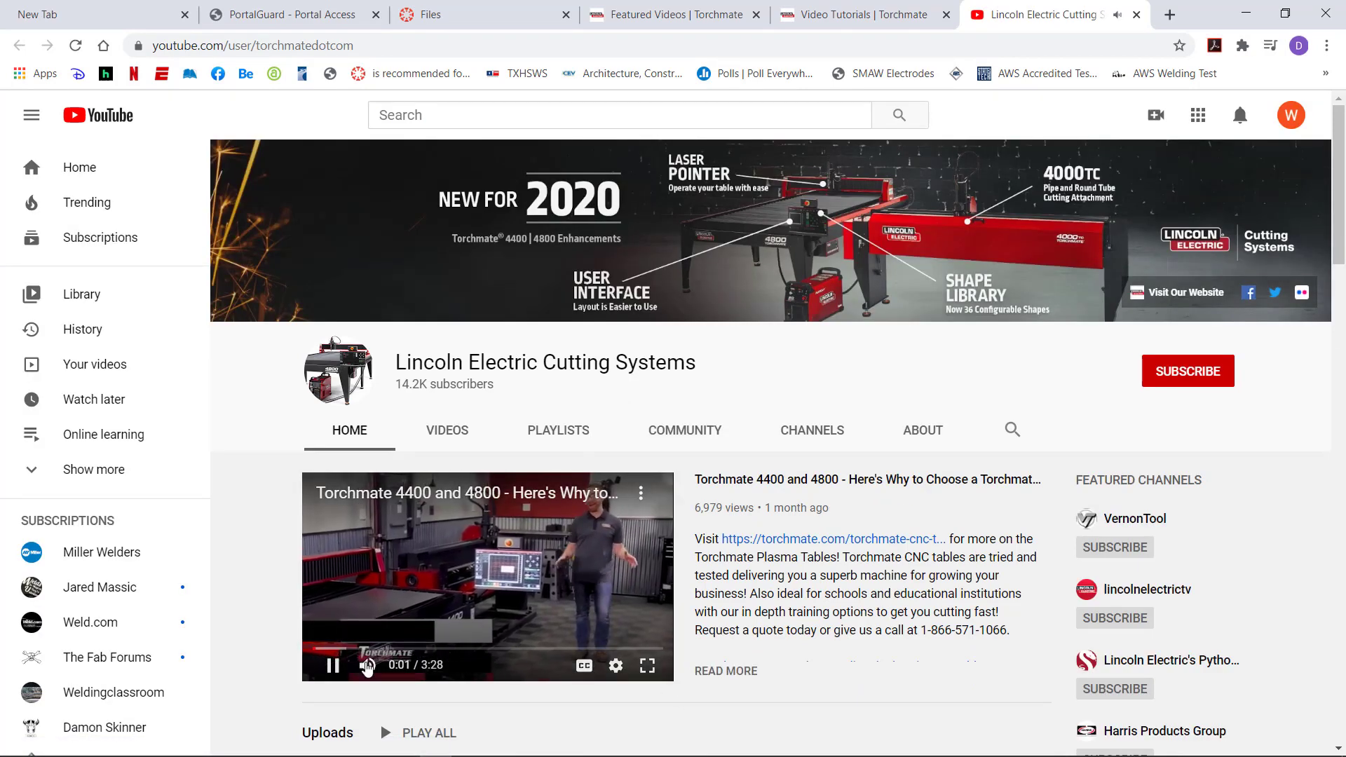
left_click(333, 666)
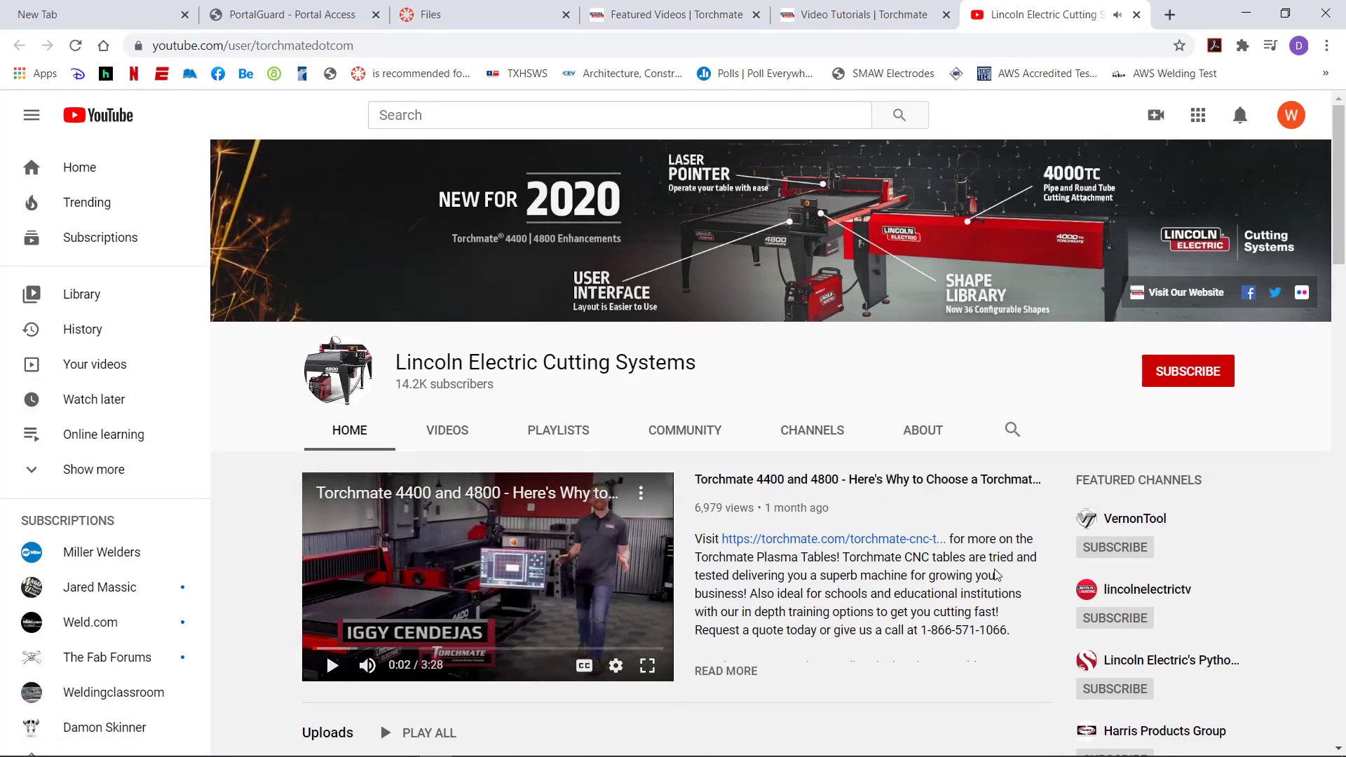
Step: Look through the channel's uploads, Design Cut Build episodes and customer testimonies to the CAD Tutorials playlist
scroll(865, 515, "down", 10)
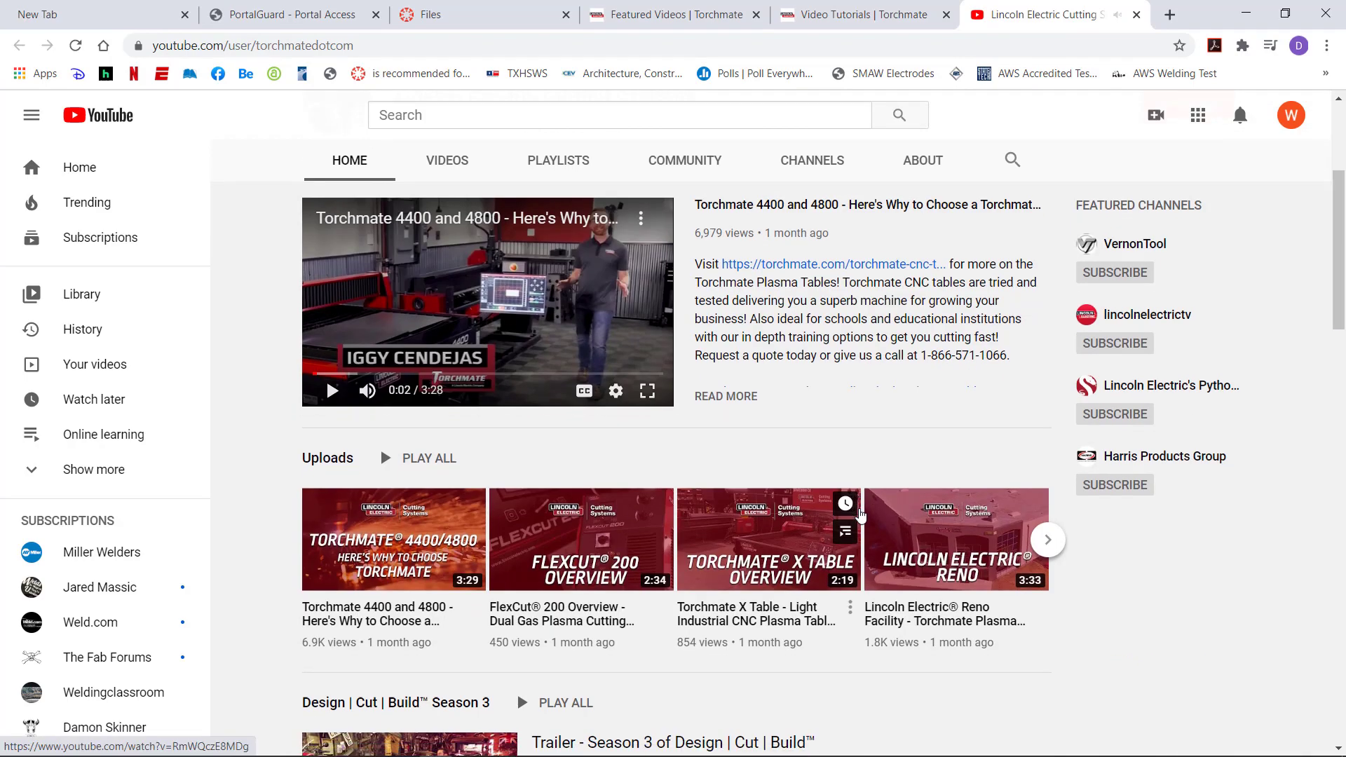
scroll(862, 512, "down", 13)
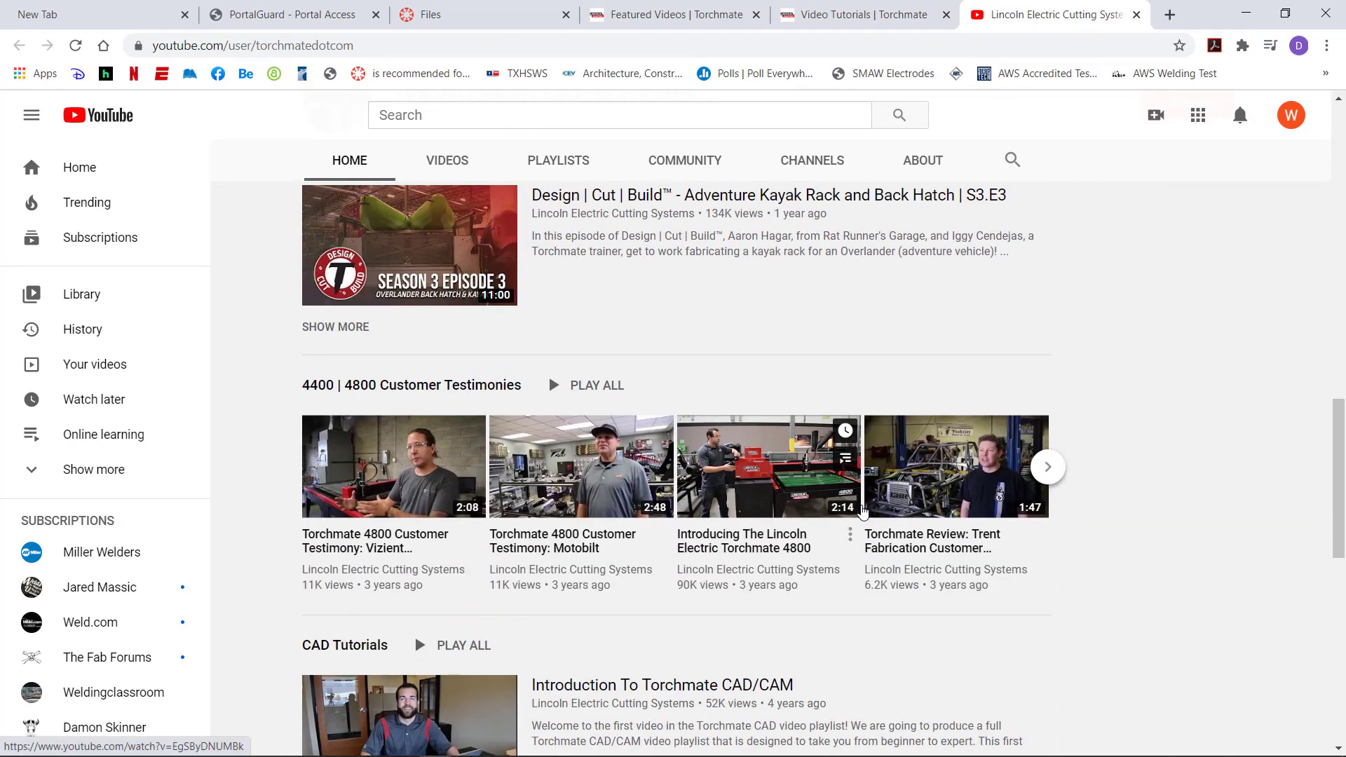
scroll(862, 511, "down", 3)
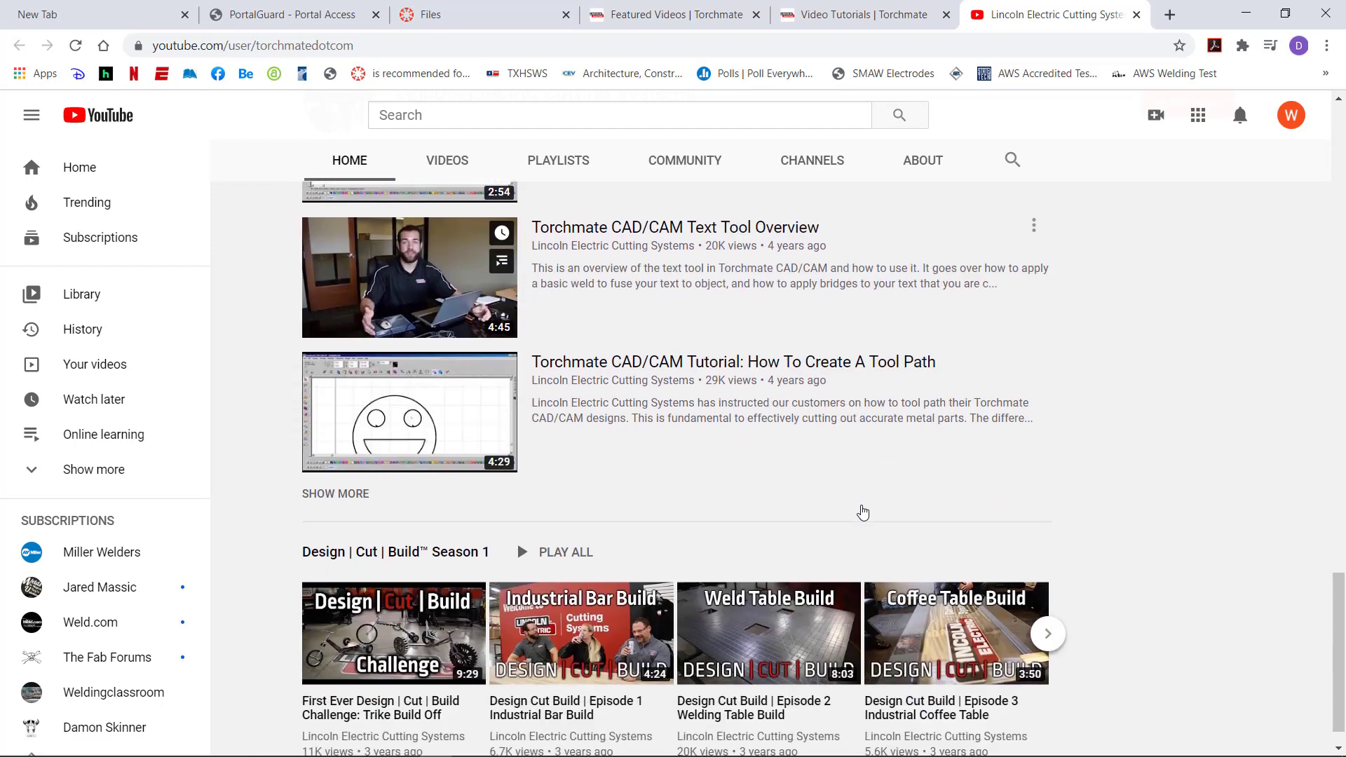
scroll(863, 512, "up", 4)
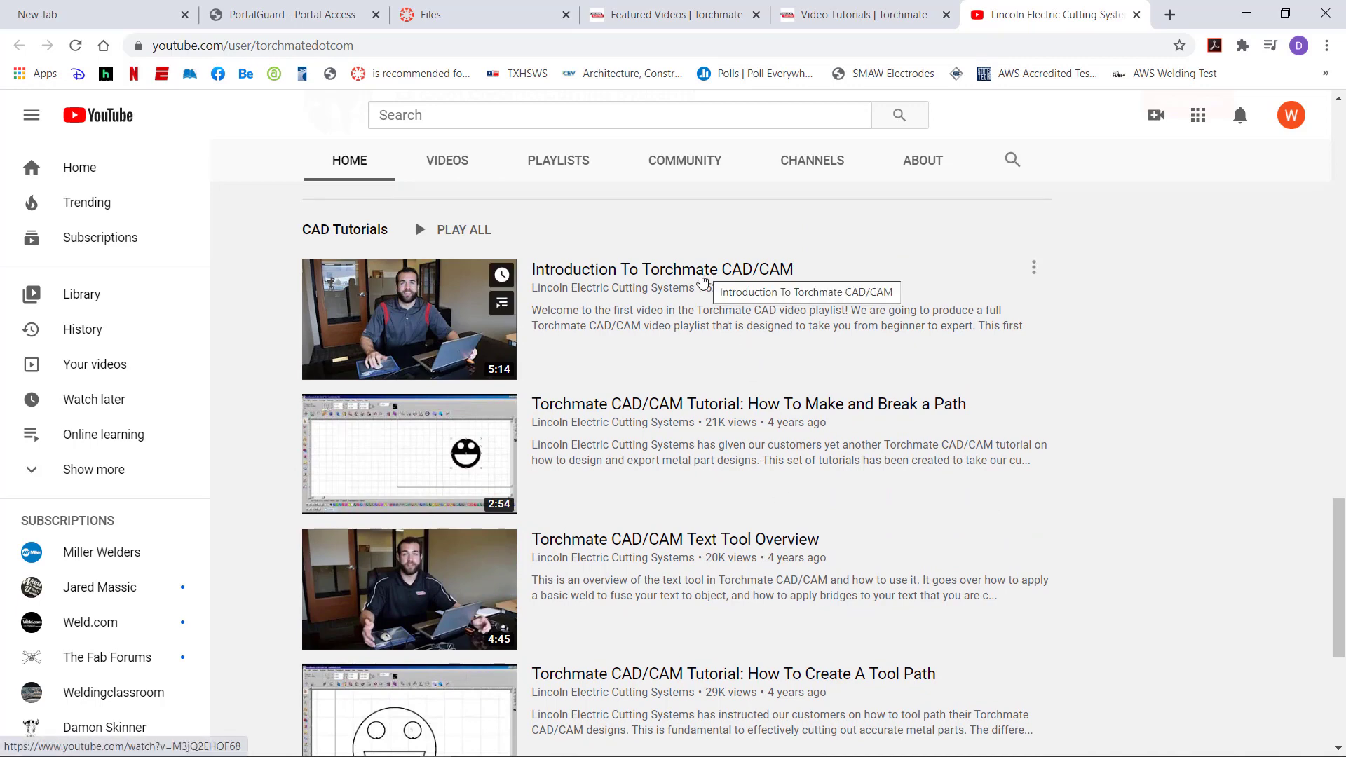
Step: Play the Introduction To Torchmate CAD/CAM video full screen at reduced volume, pause it at 0:29 and leave full screen
left_click(702, 279)
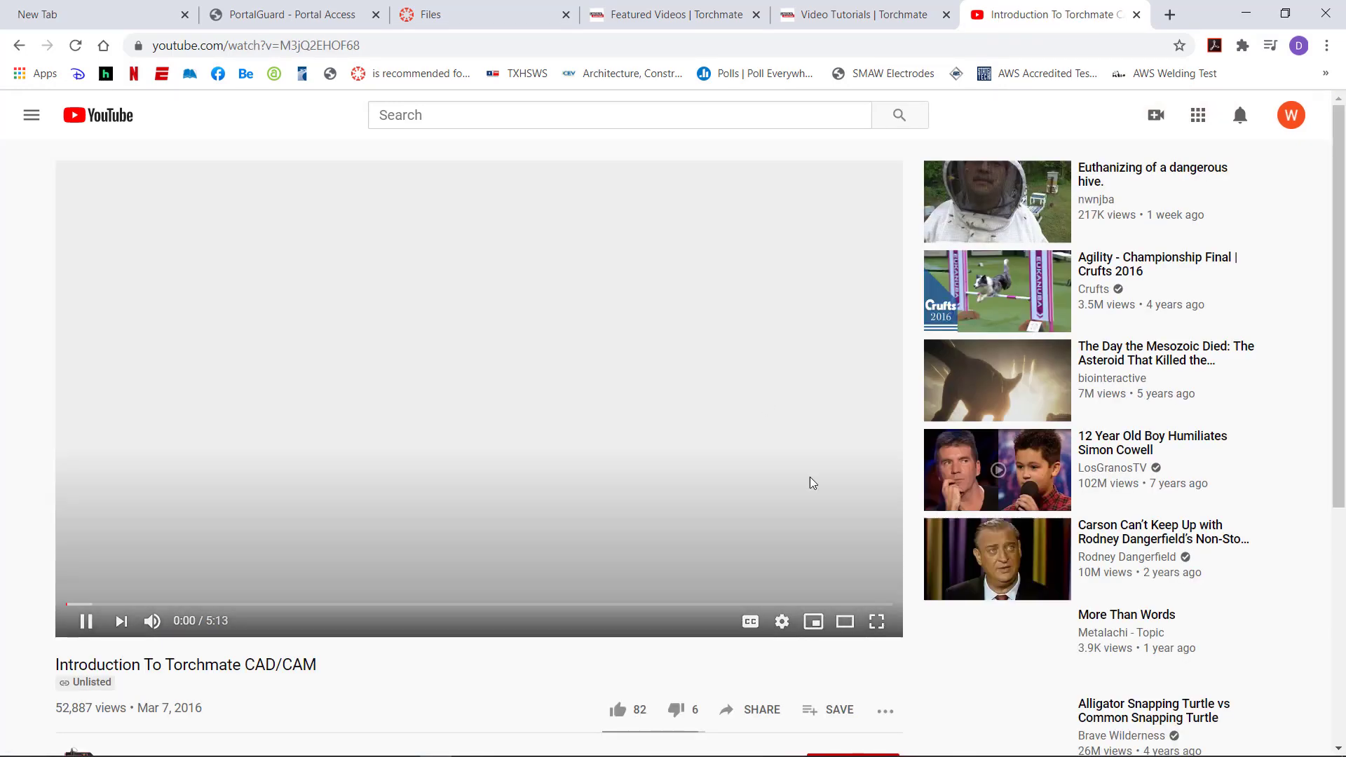
left_click(876, 621)
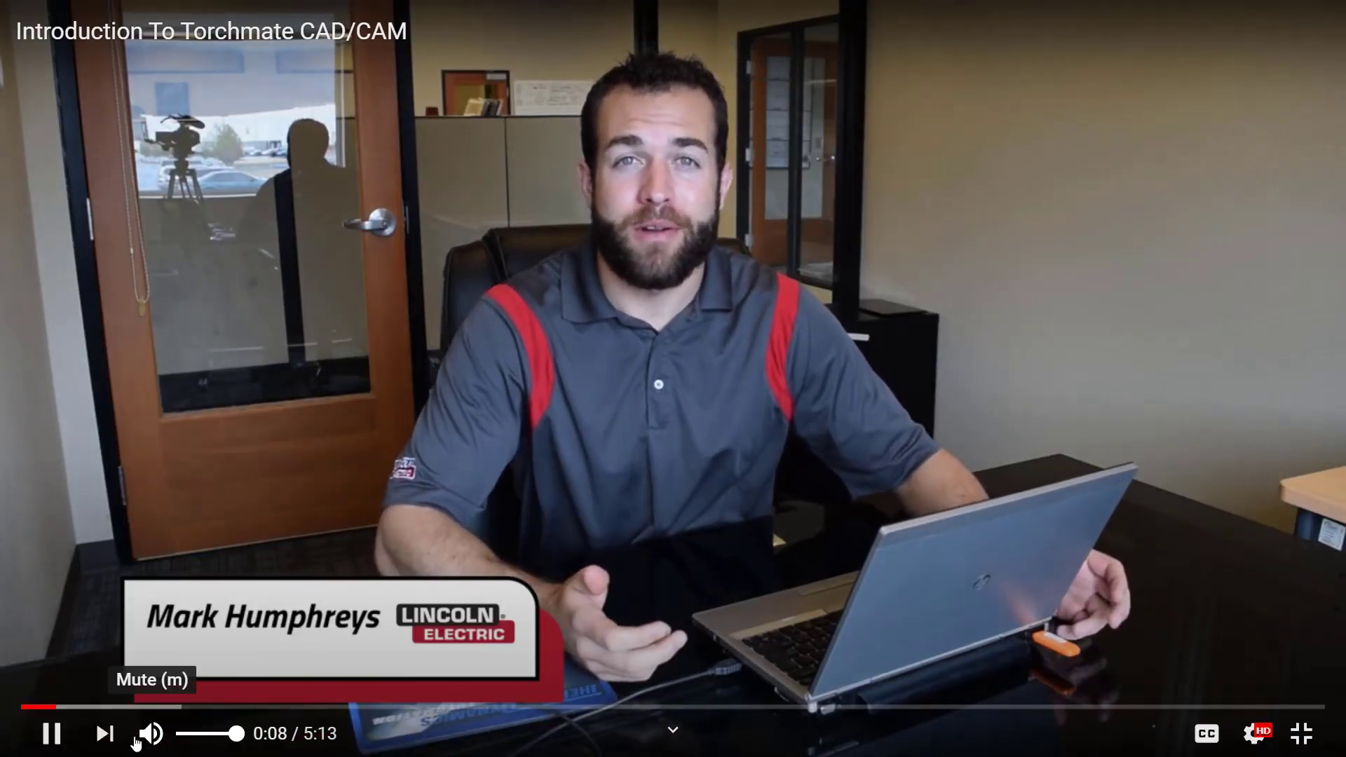
left_click(200, 734)
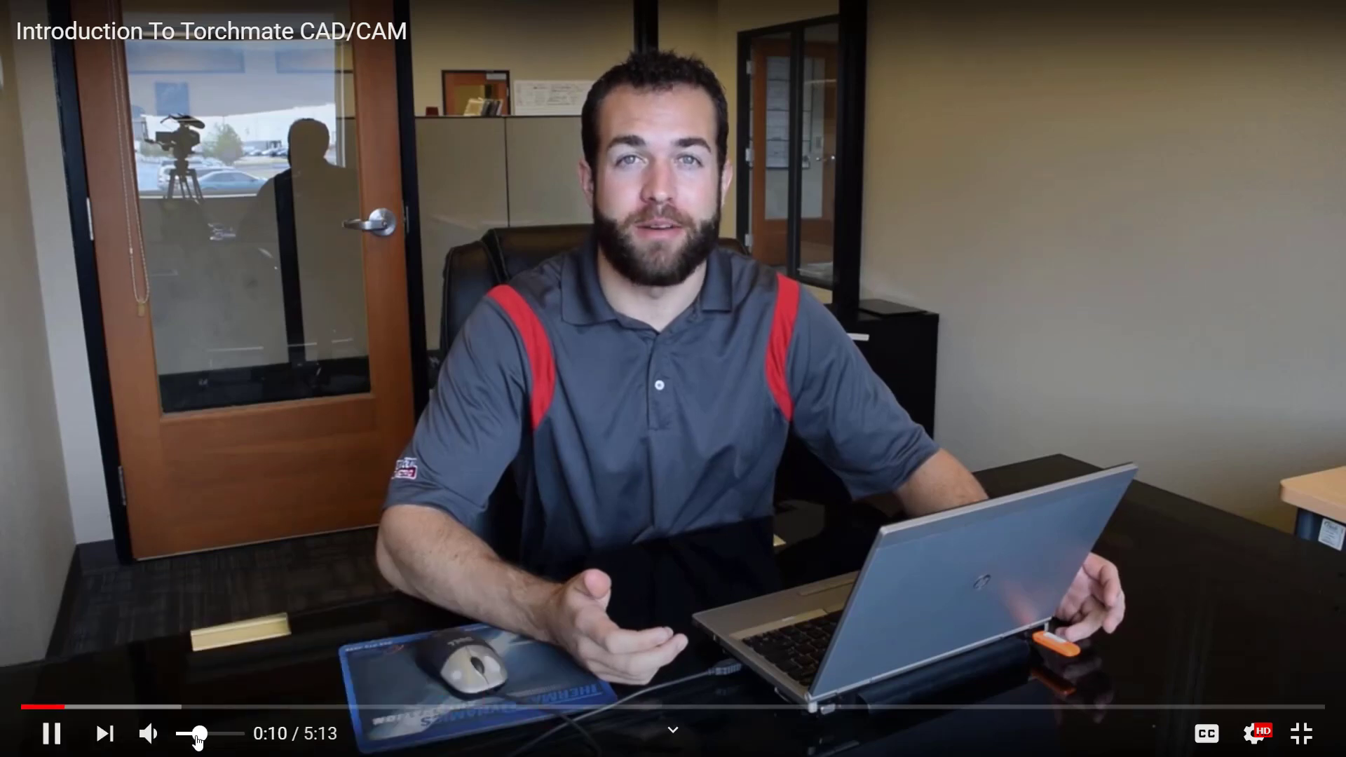
left_click_drag(199, 734, 187, 734)
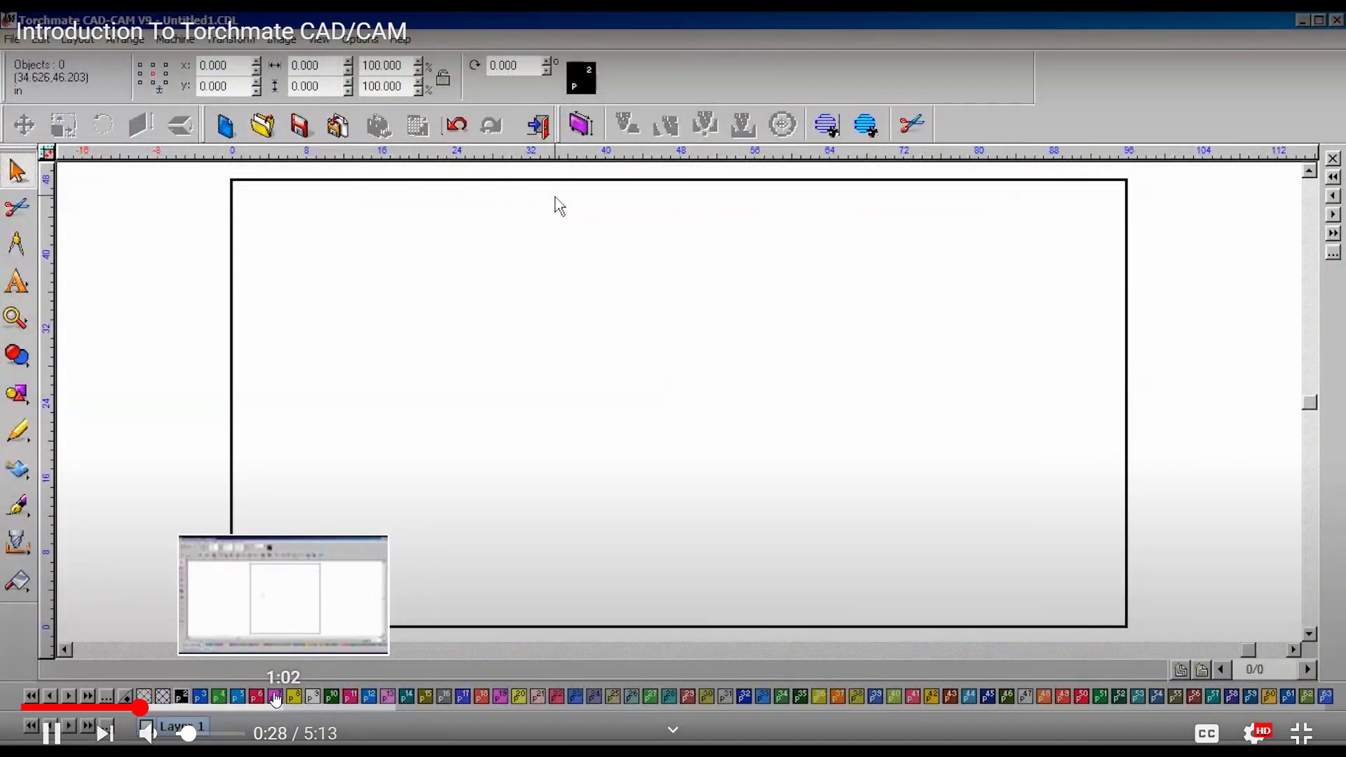
left_click(51, 733)
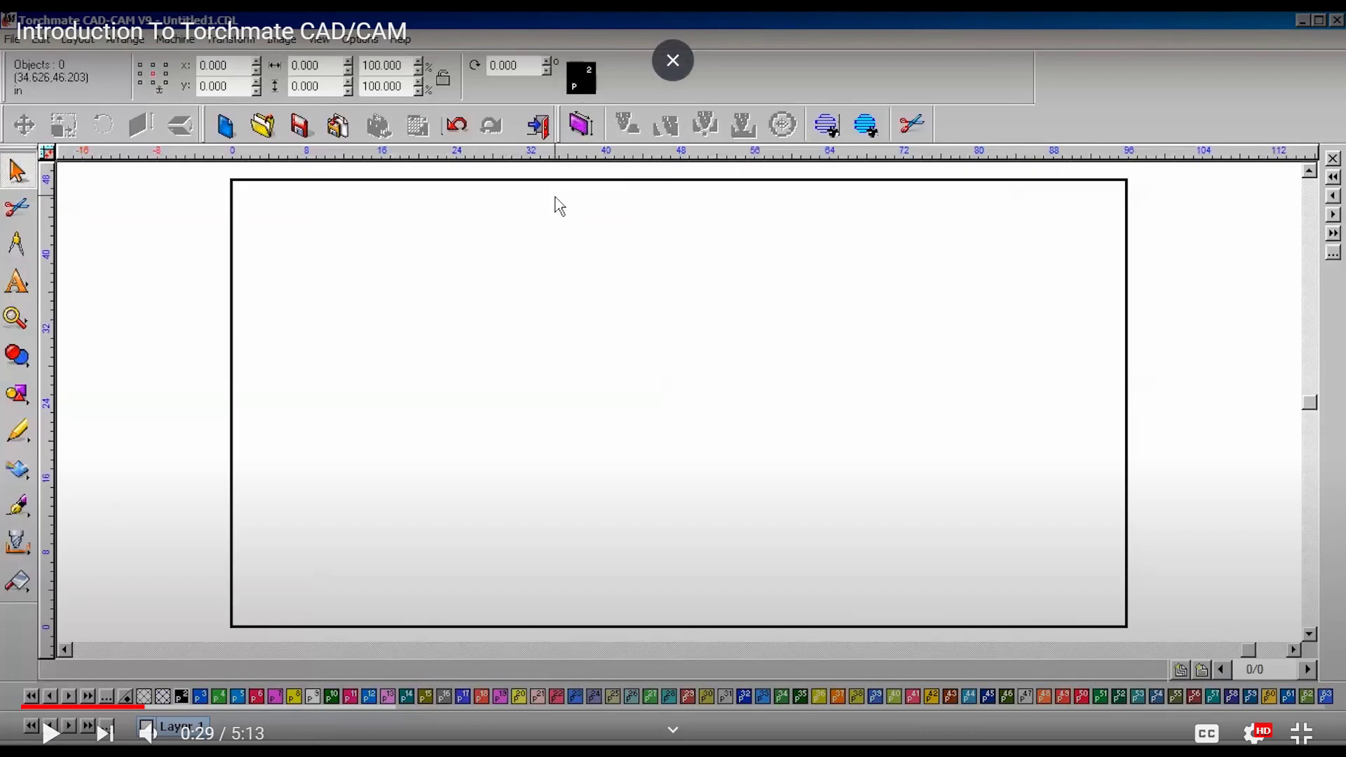
left_click(669, 62)
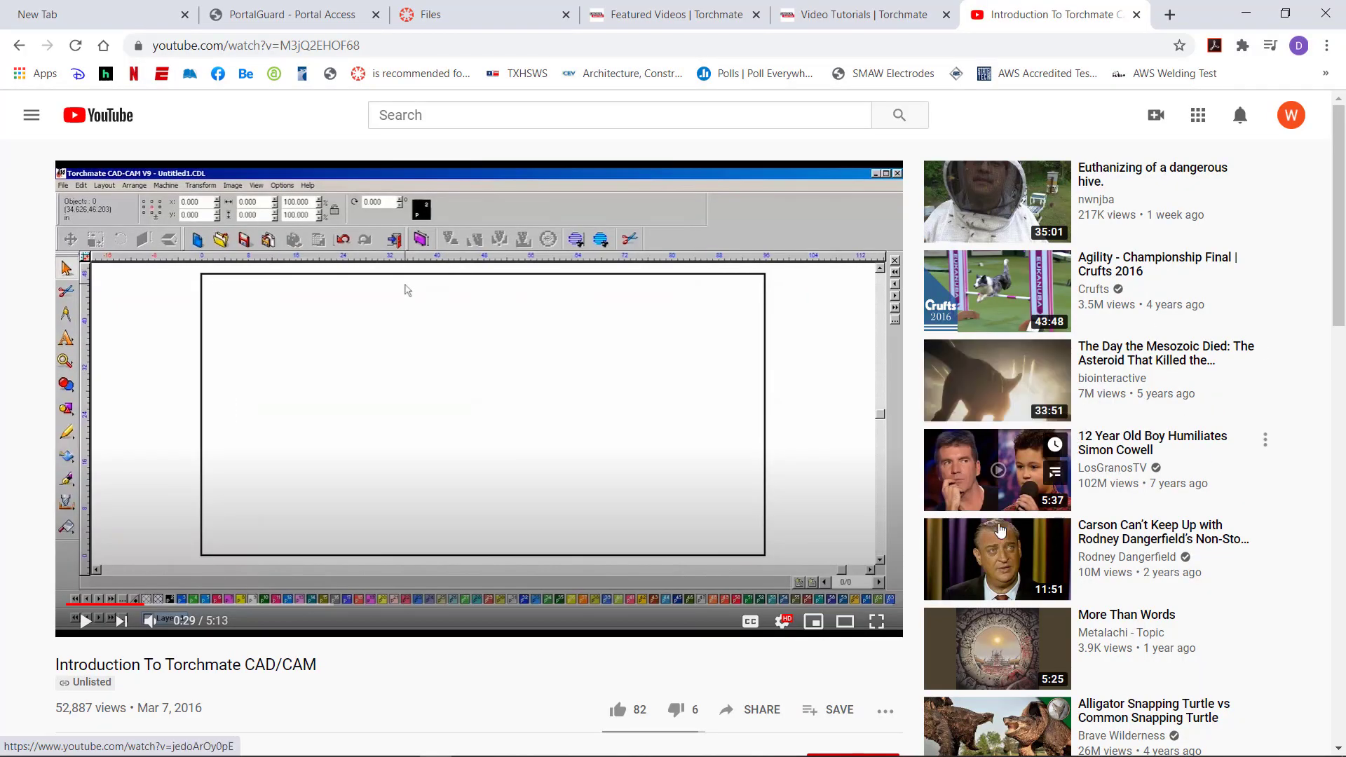
Step: Return to the Lincoln Electric Cutting Systems channel's home page and pause its featured video again
left_click(17, 46)
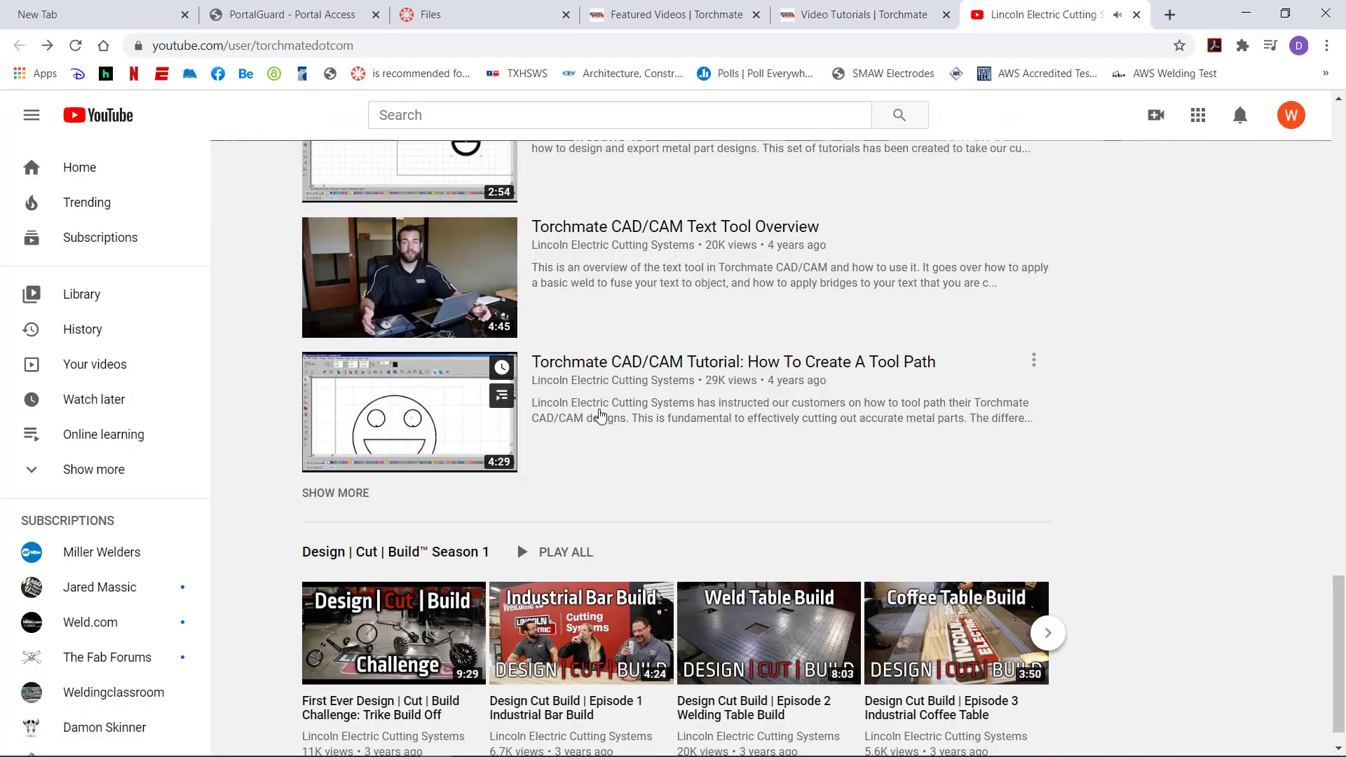
scroll(598, 413, "up", 13)
scroll(581, 363, "up", 12)
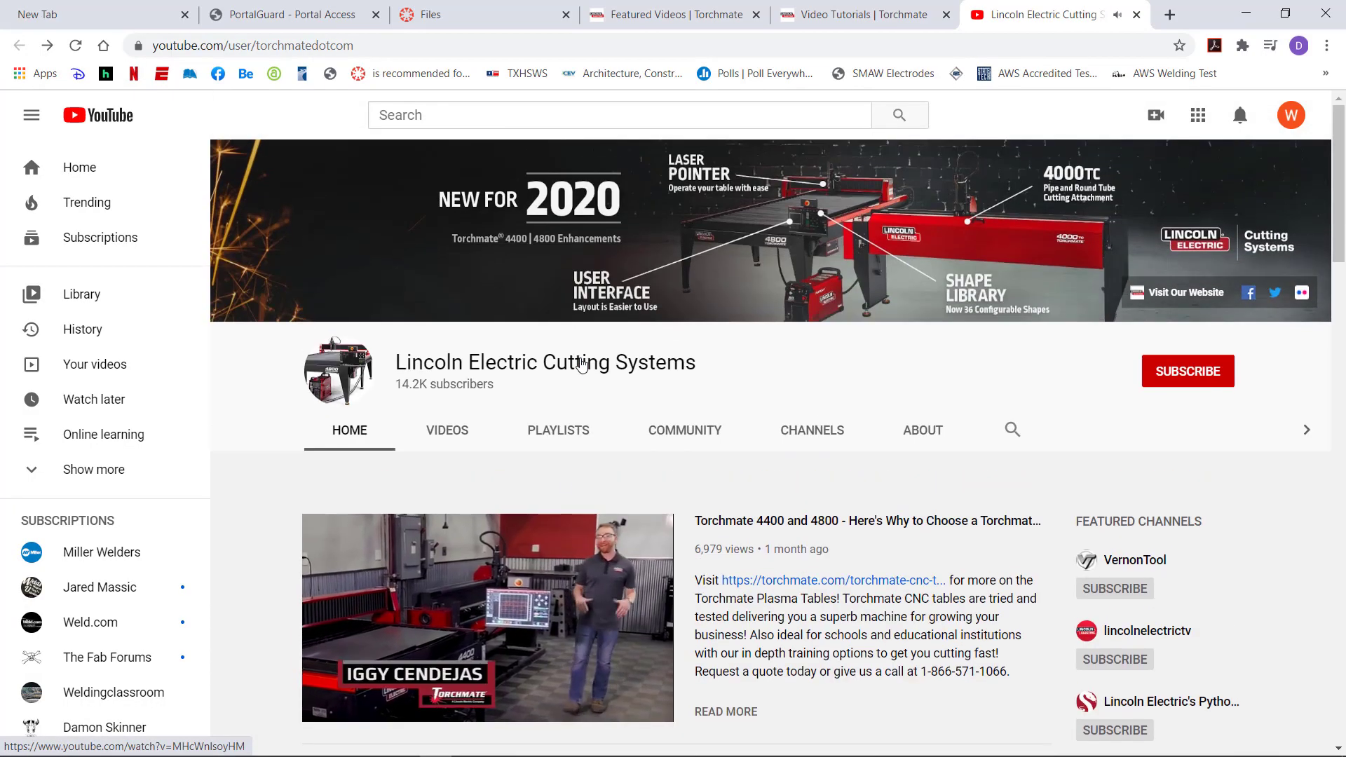
scroll(325, 412, "down", 4)
left_click(334, 443)
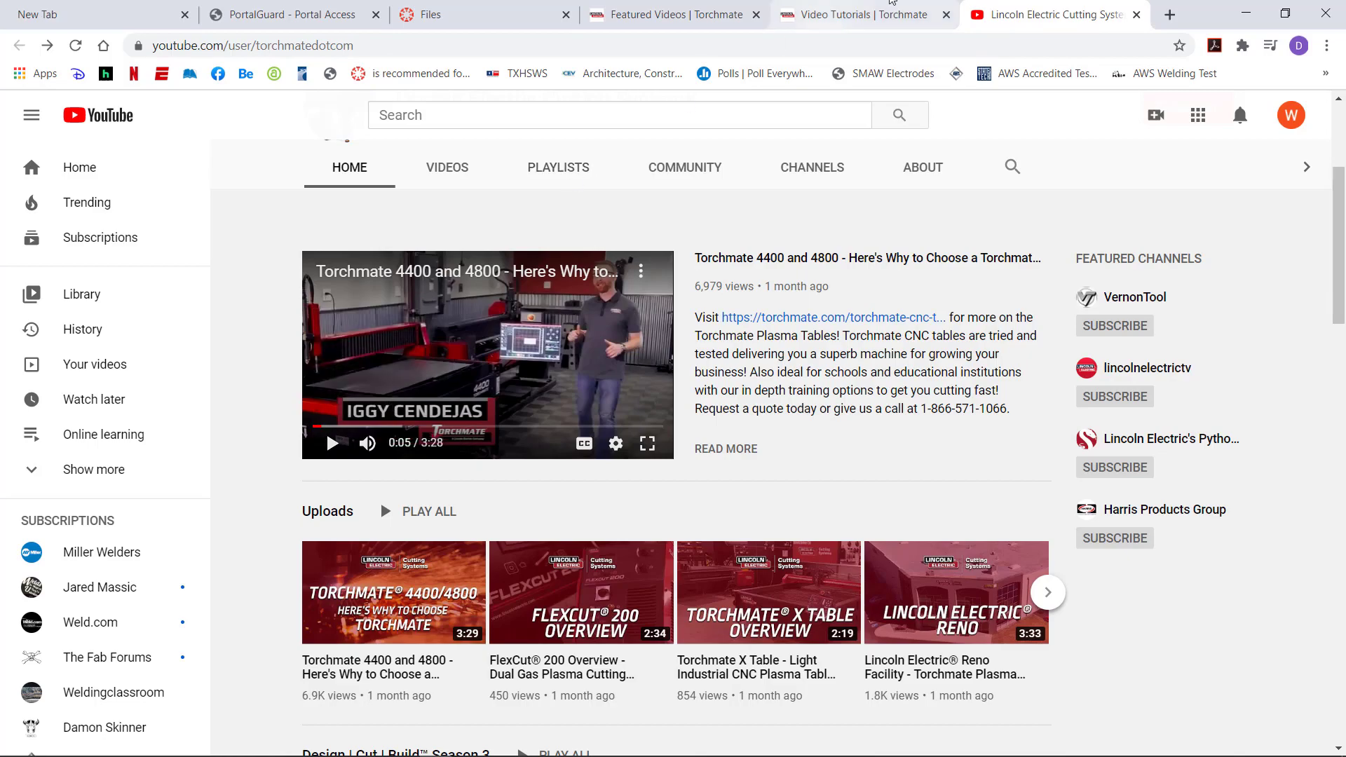
left_click(1247, 14)
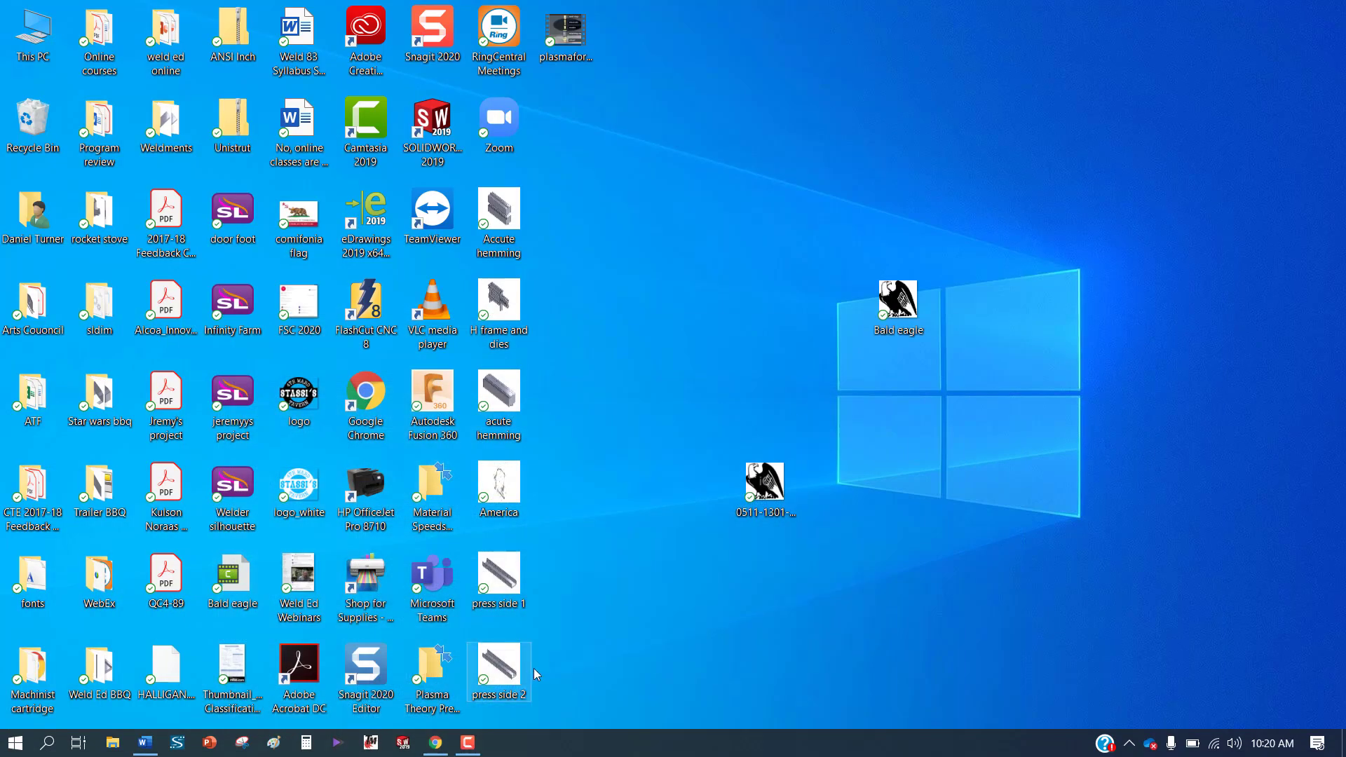
left_click(442, 745)
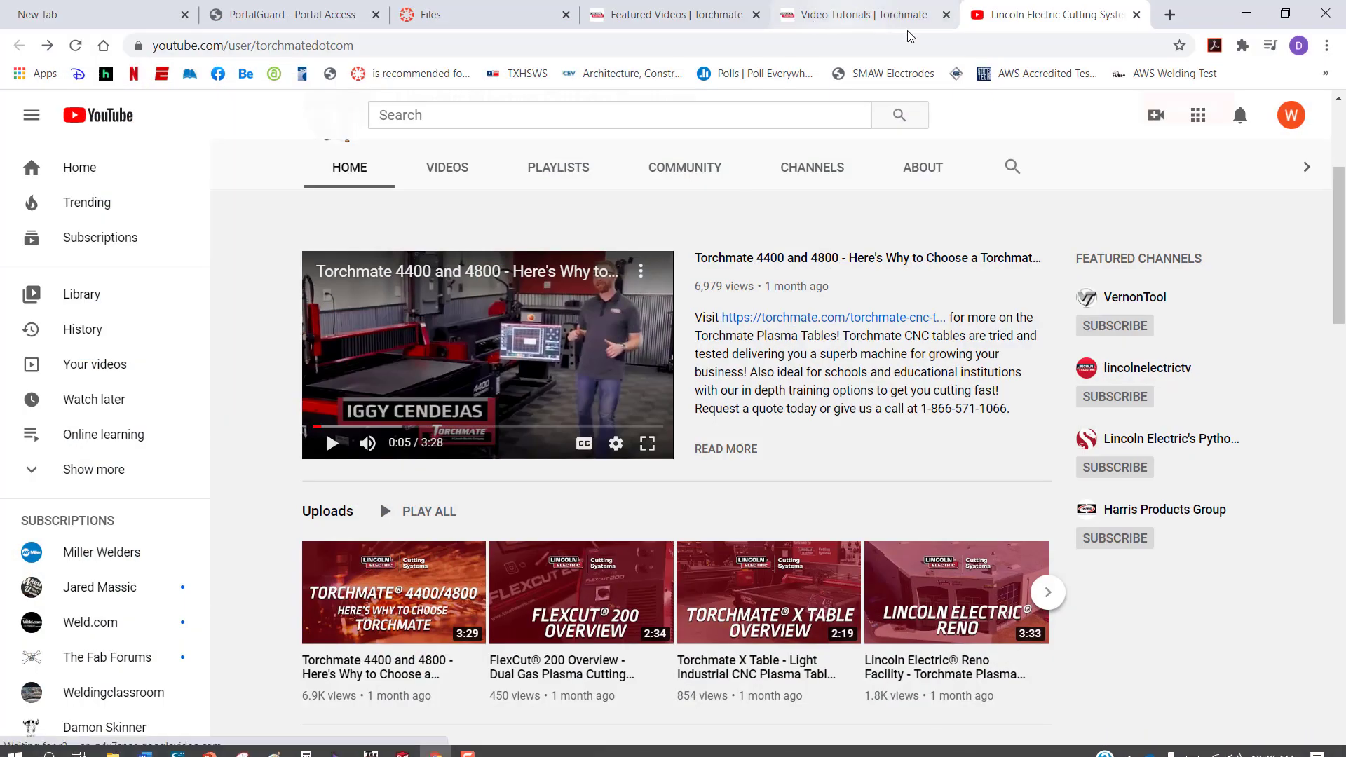
Step: Search Google for "cattle brands" in a new browser tab and show the image results
left_click(1169, 15)
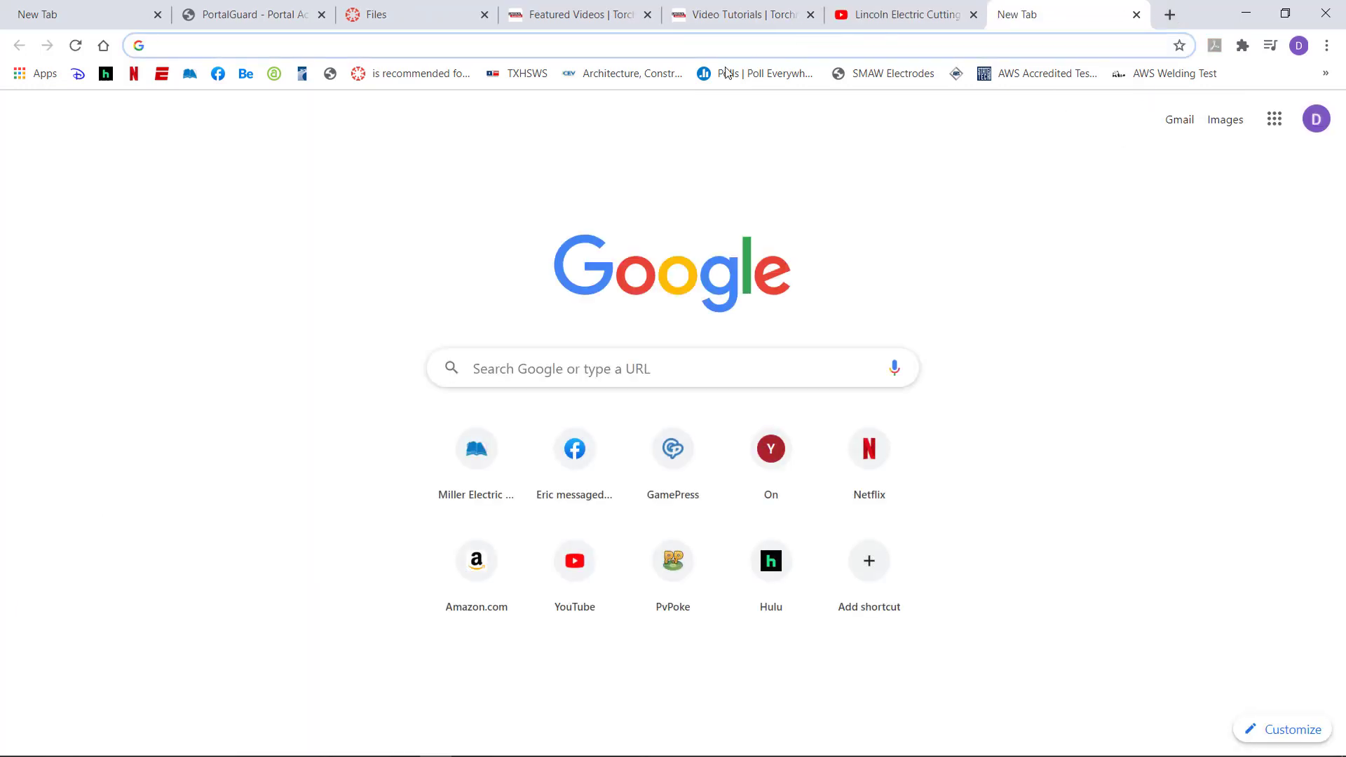
left_click(575, 359)
type("c")
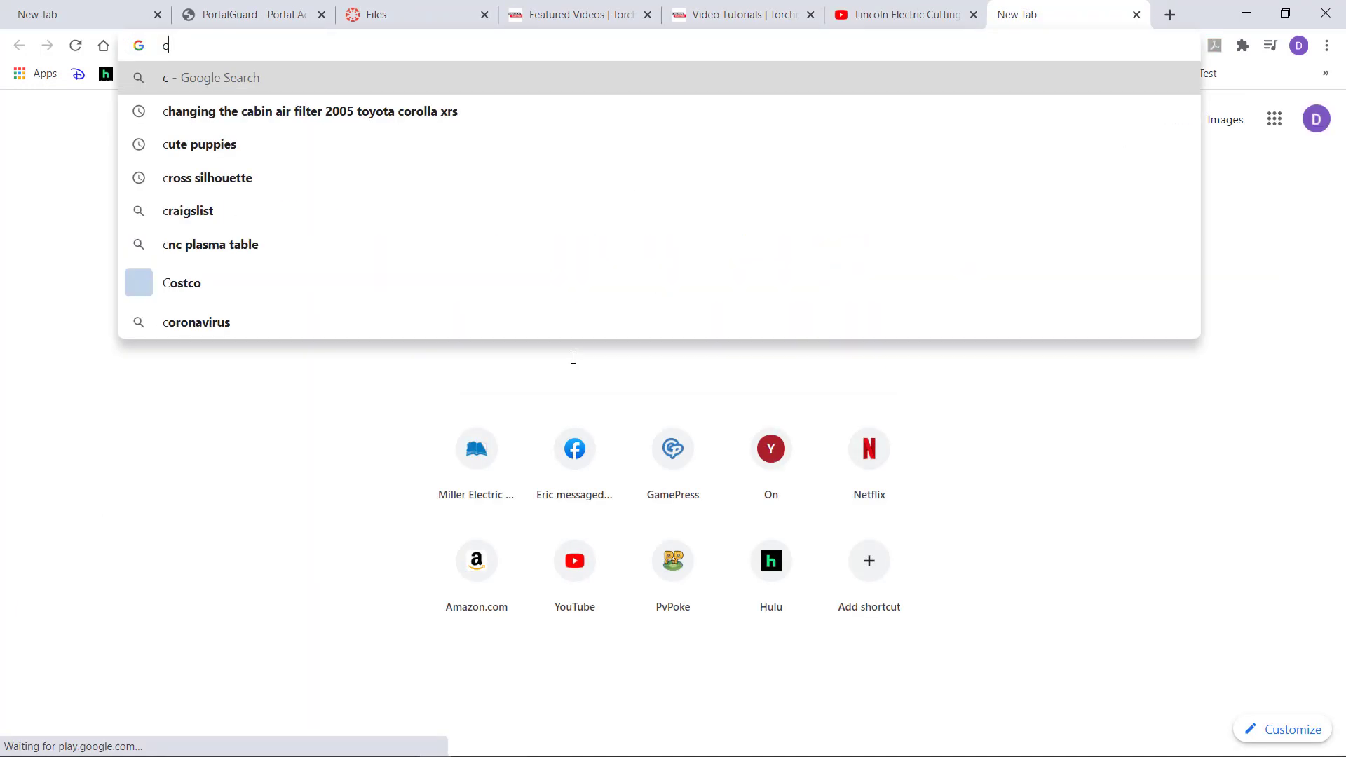
type("attle brands")
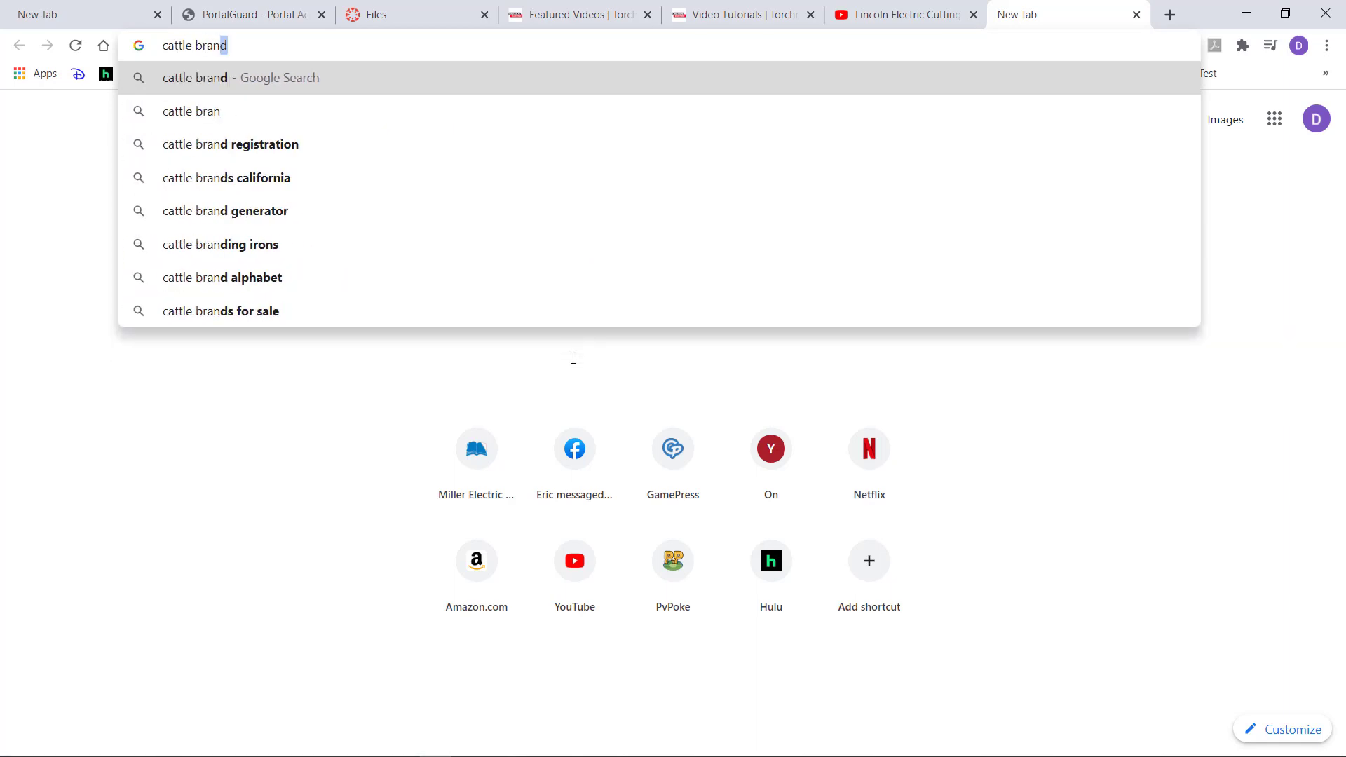
key("Return")
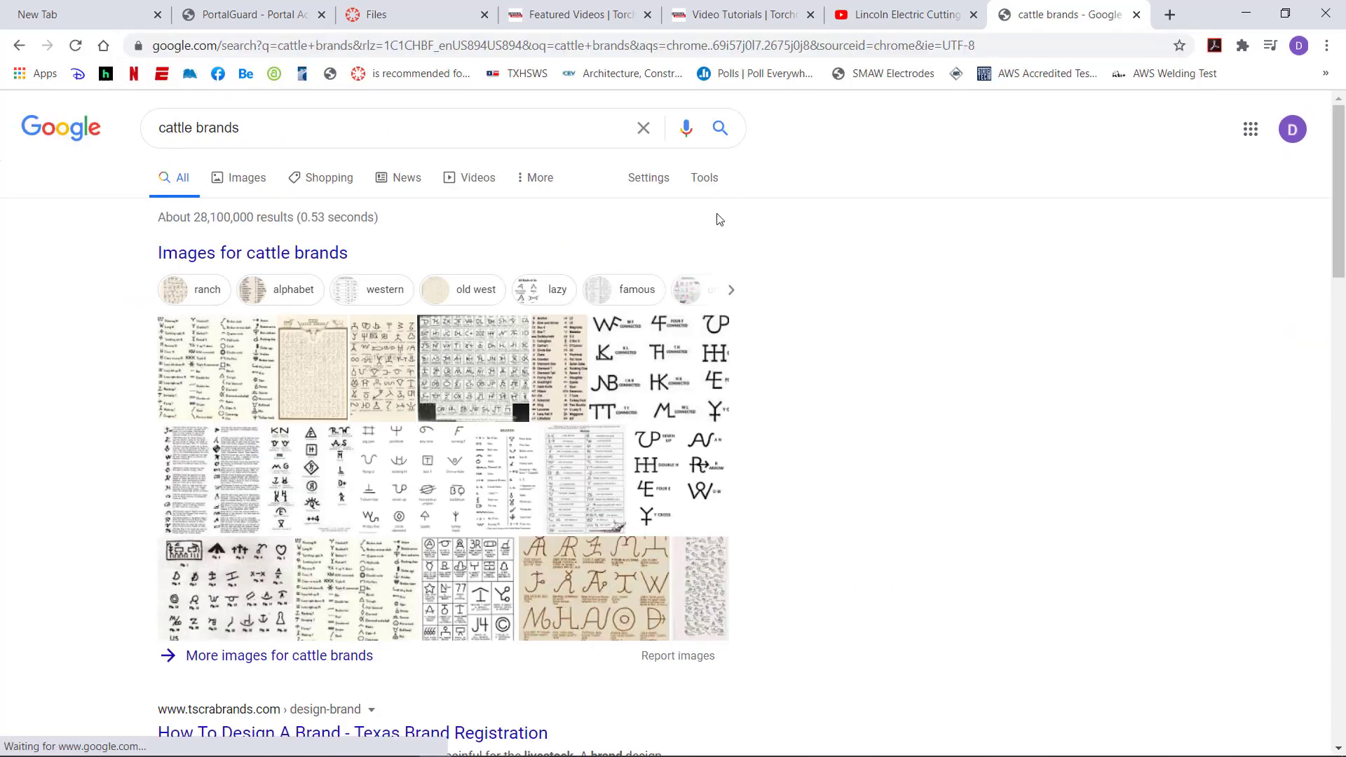
left_click(257, 185)
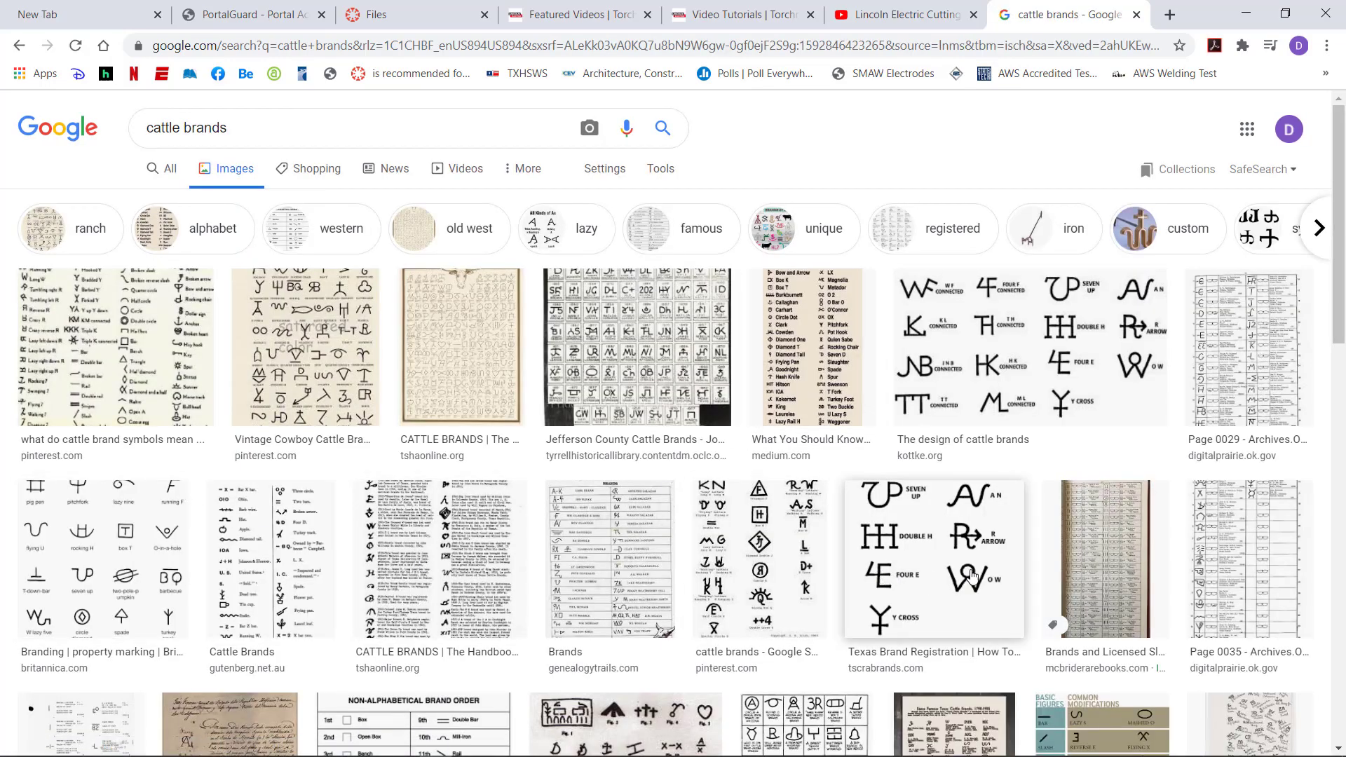
Step: Browse the cattle brand images and preview the branding irons, the letter A brand and the circled Texas Ranch Wedding Invitations brand
scroll(727, 521, "down", 10)
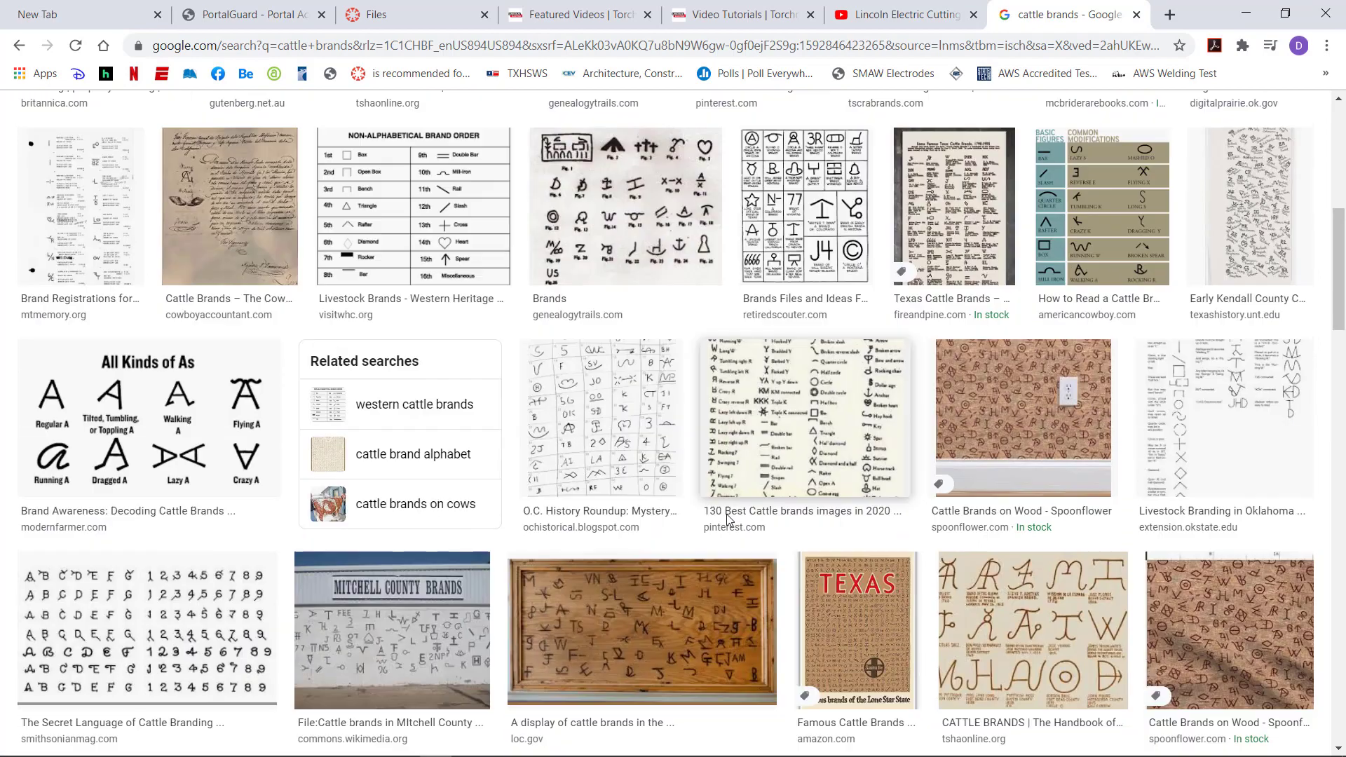
scroll(729, 518, "down", 6)
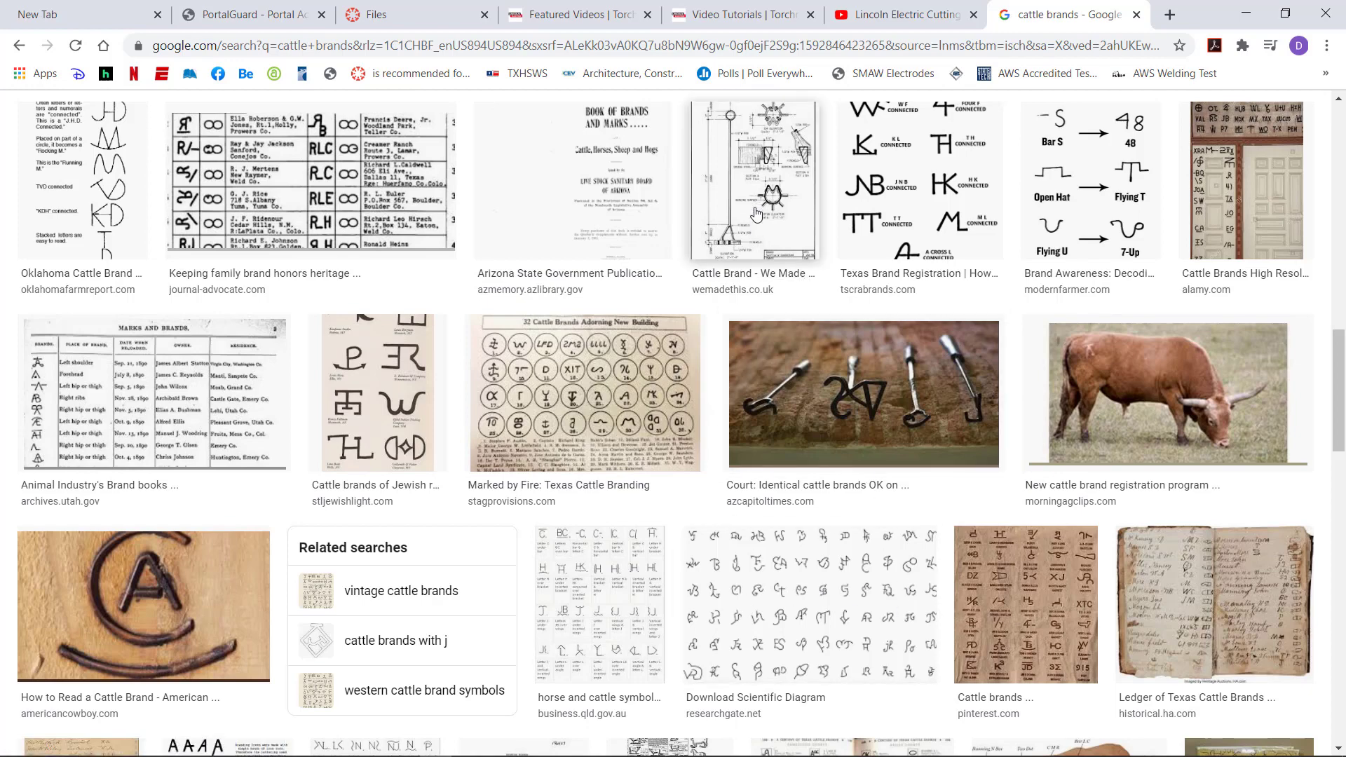
scroll(757, 225, "up", 1)
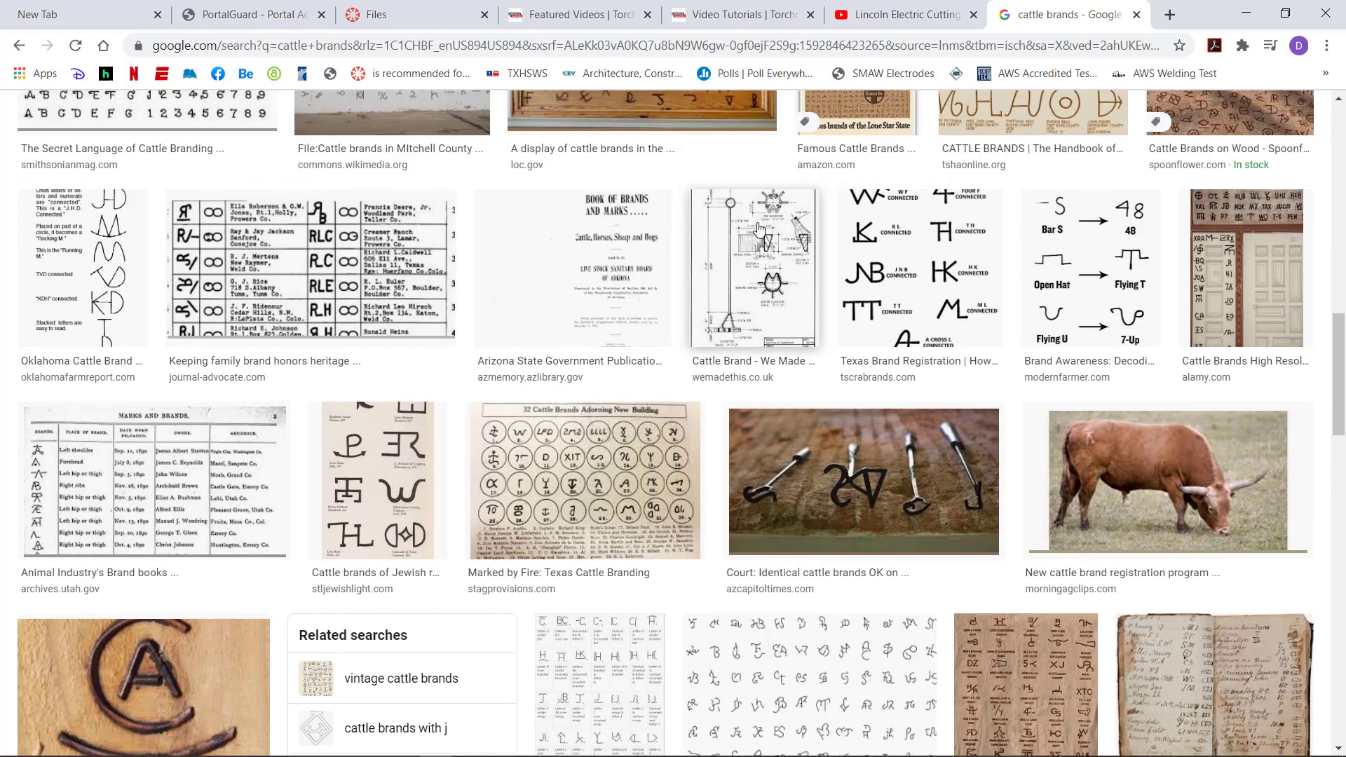
left_click(862, 491)
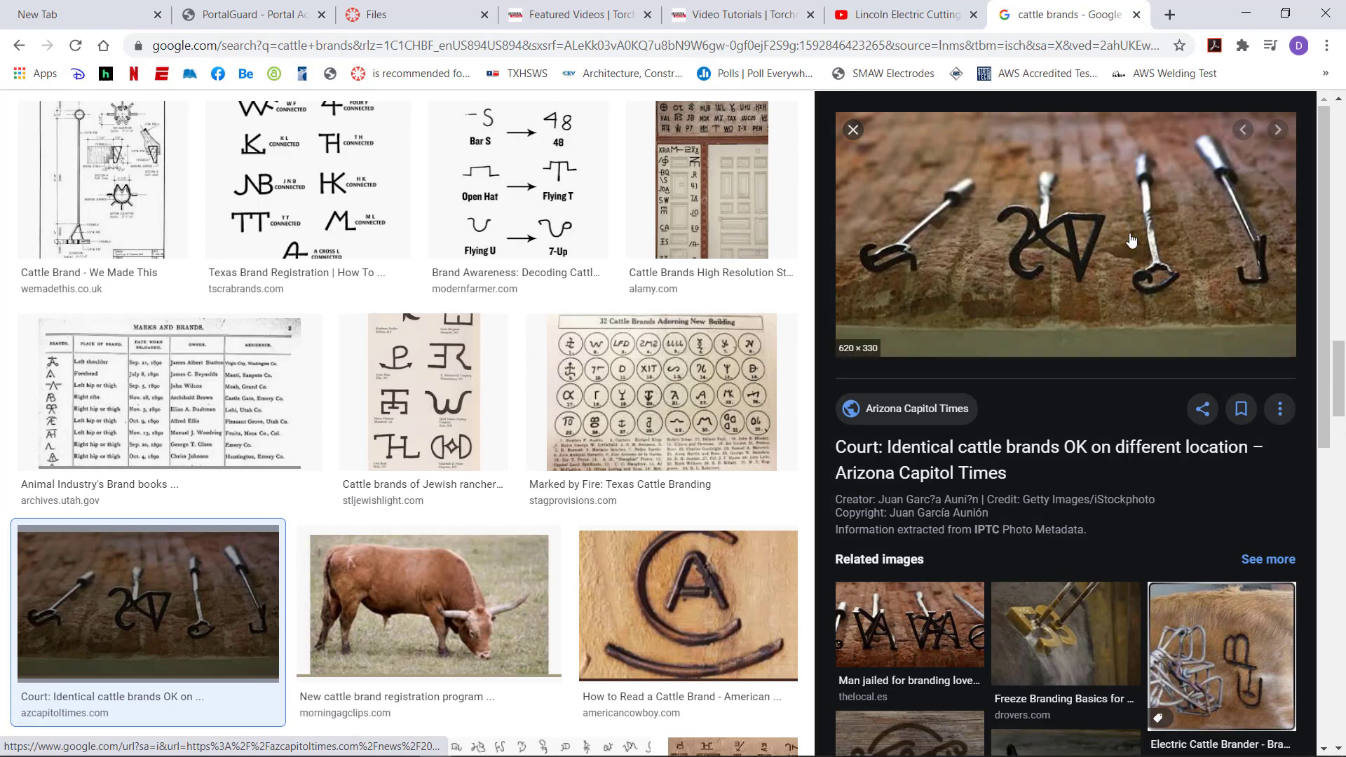
left_click(701, 624)
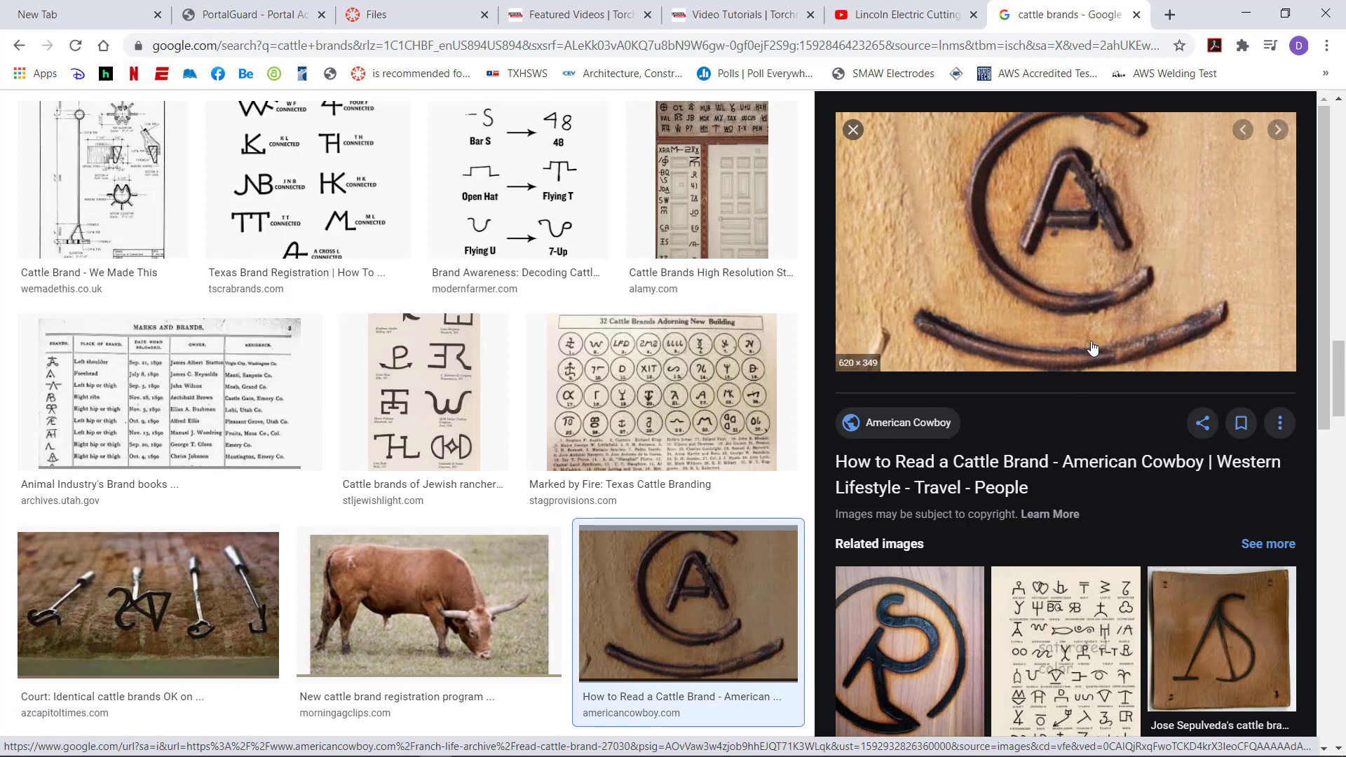
left_click(943, 708)
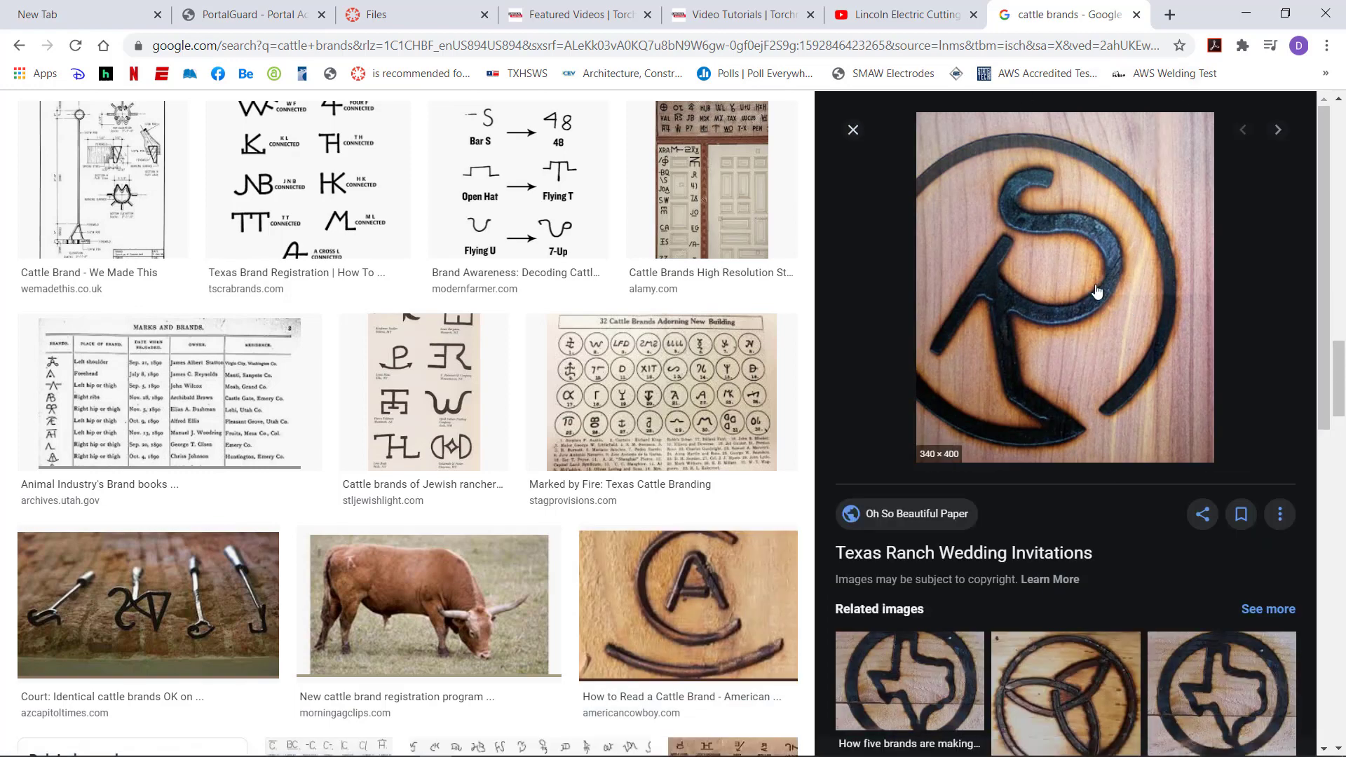
Step: Look through the related images of the Texas Ranch Wedding Invitations brand and return to its preview
scroll(1118, 466, "down", 4)
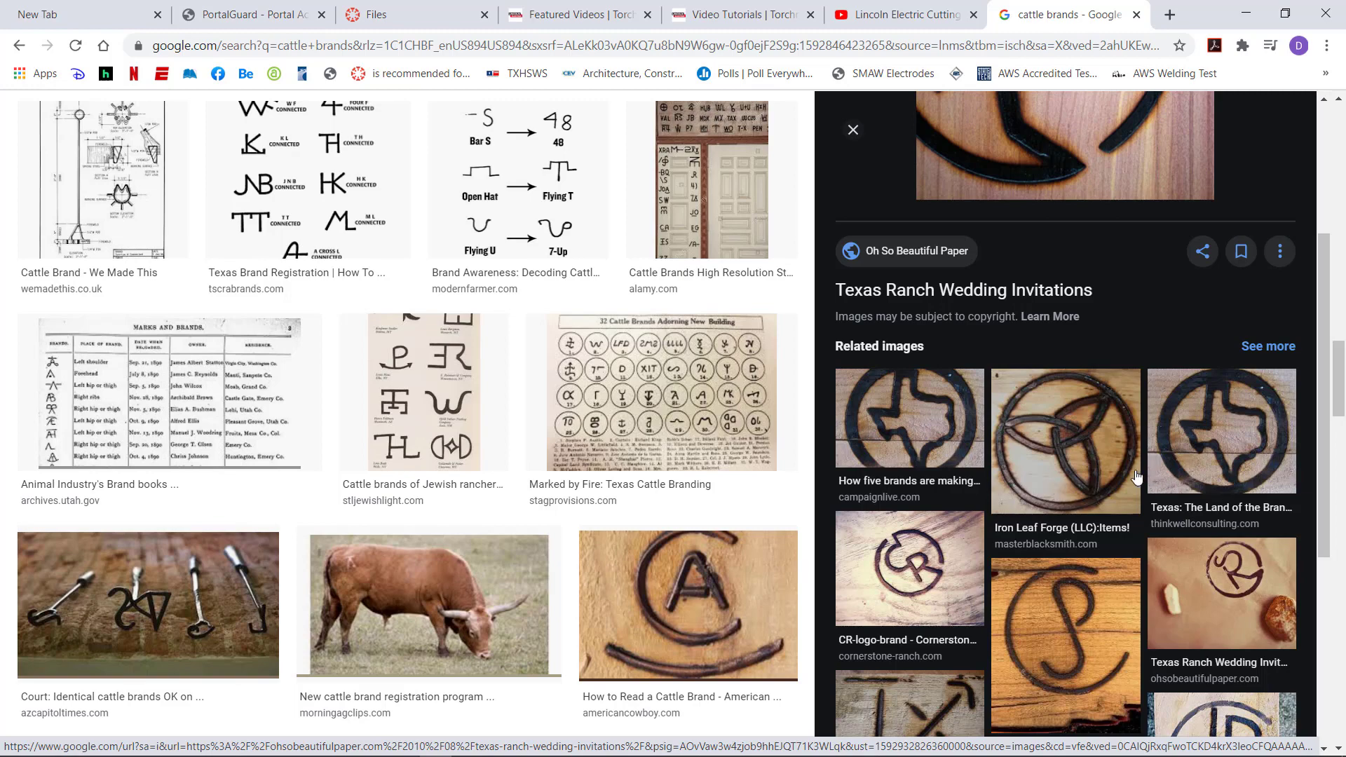
scroll(1137, 476, "down", 5)
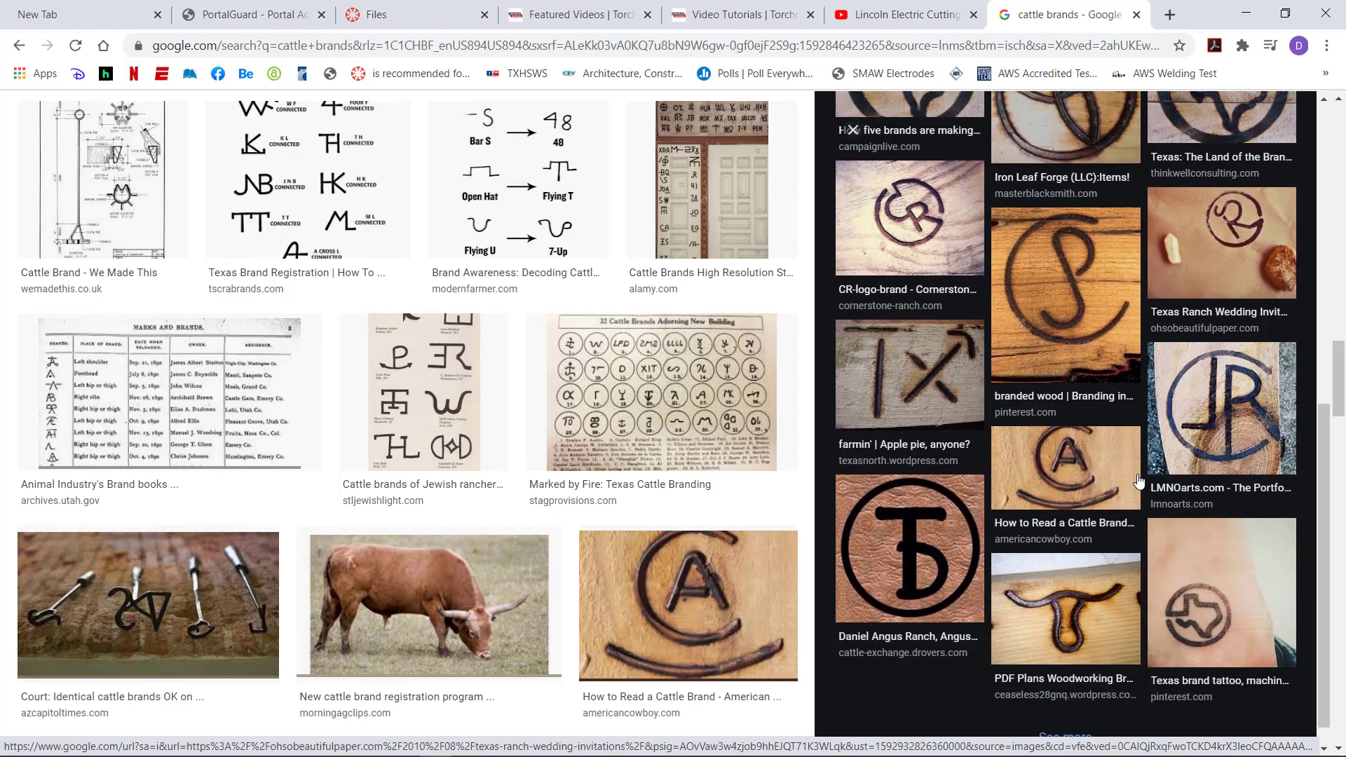
scroll(1139, 484, "up", 1)
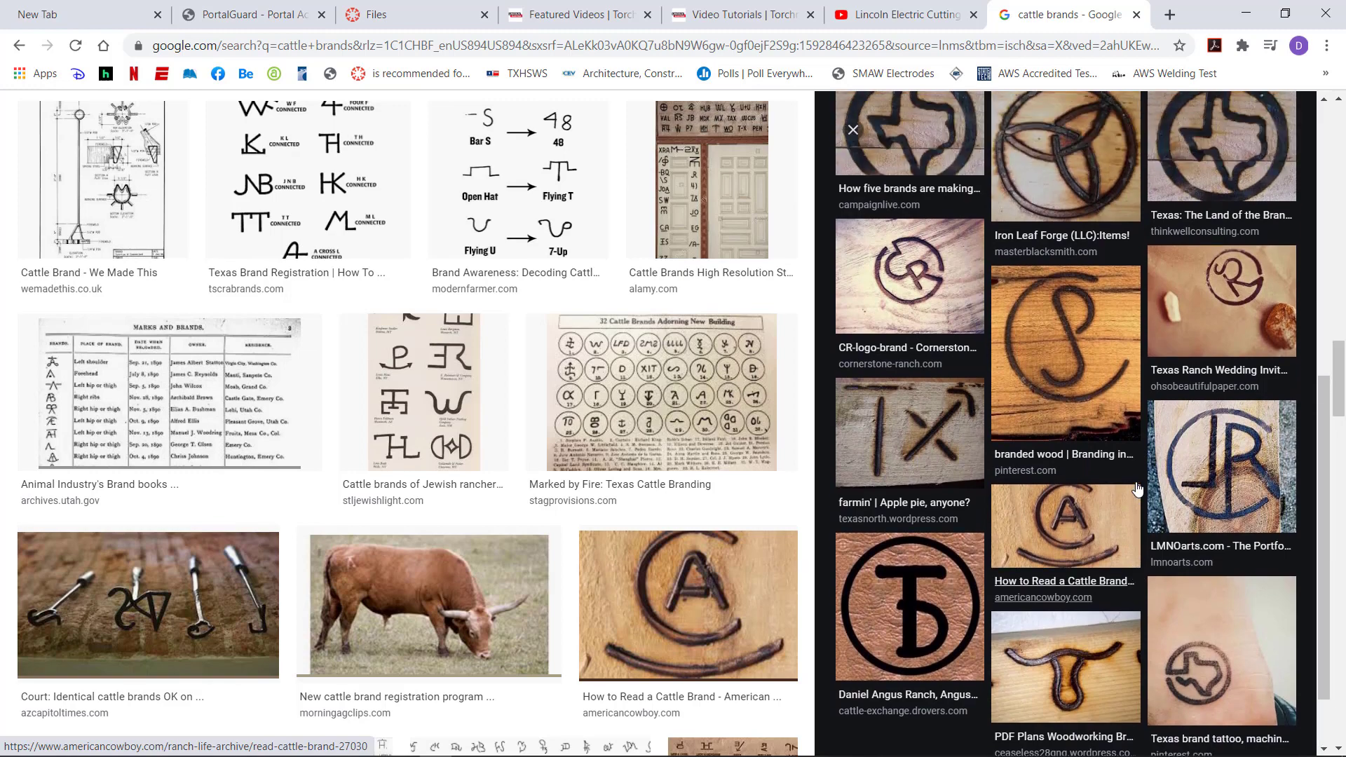
scroll(1137, 484, "up", 2)
left_click(1137, 483)
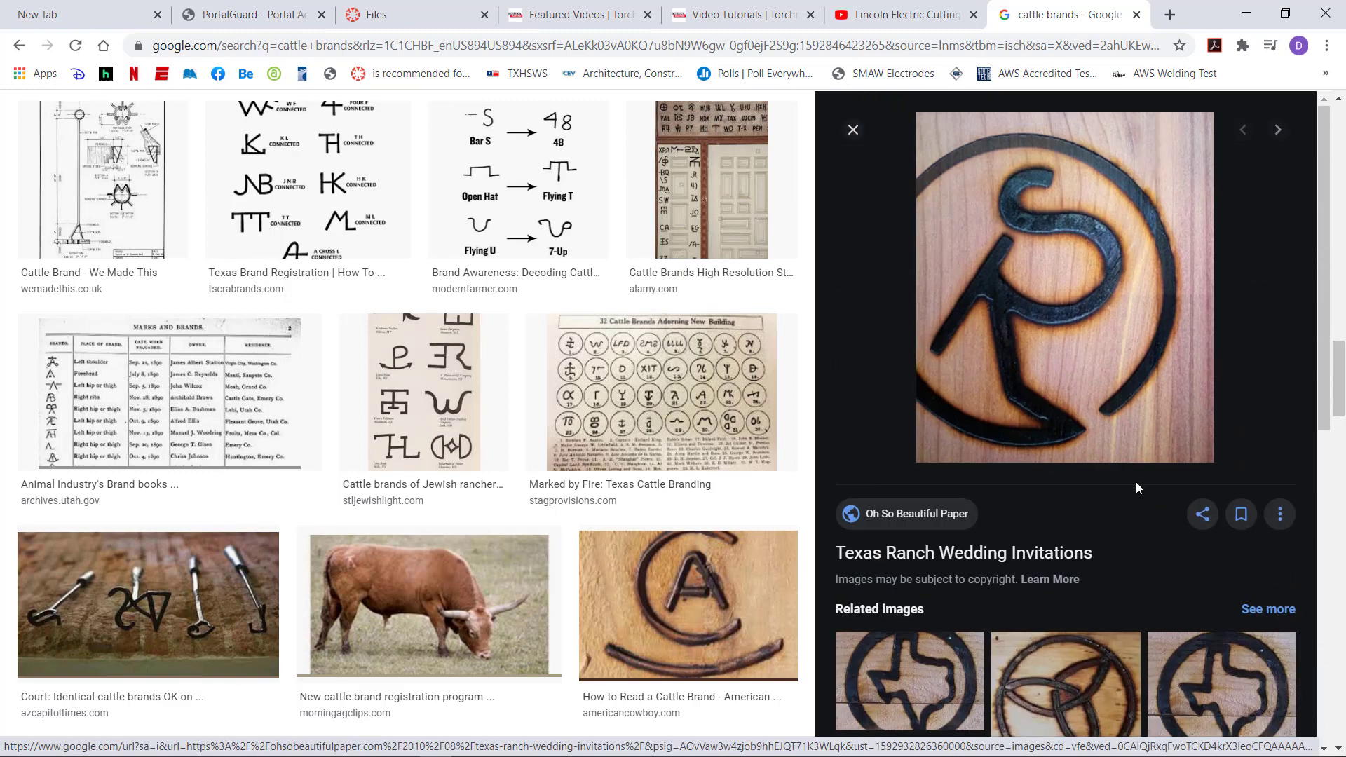
scroll(1135, 482, "up", 4)
Step: Minimise the browser and launch the Torchmate CAD/CAM program
left_click(1242, 15)
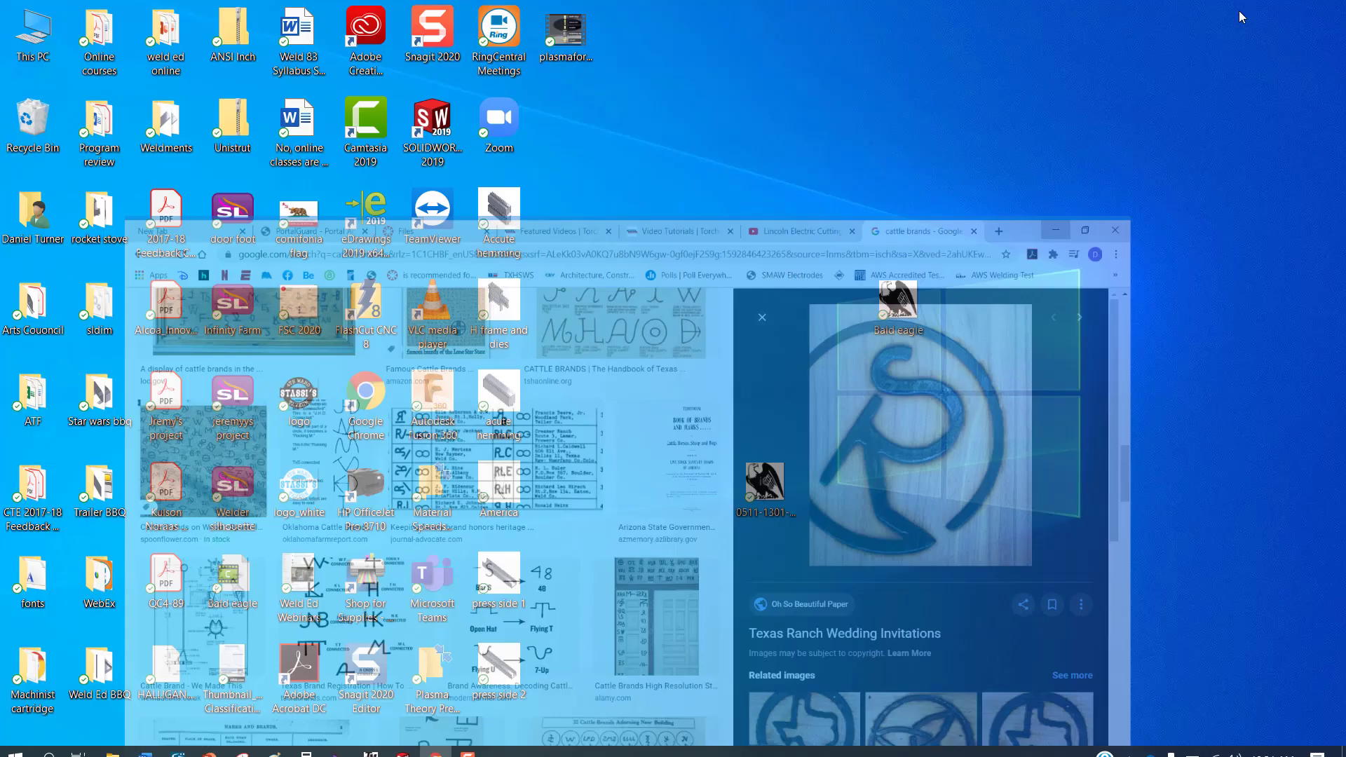
left_click(370, 742)
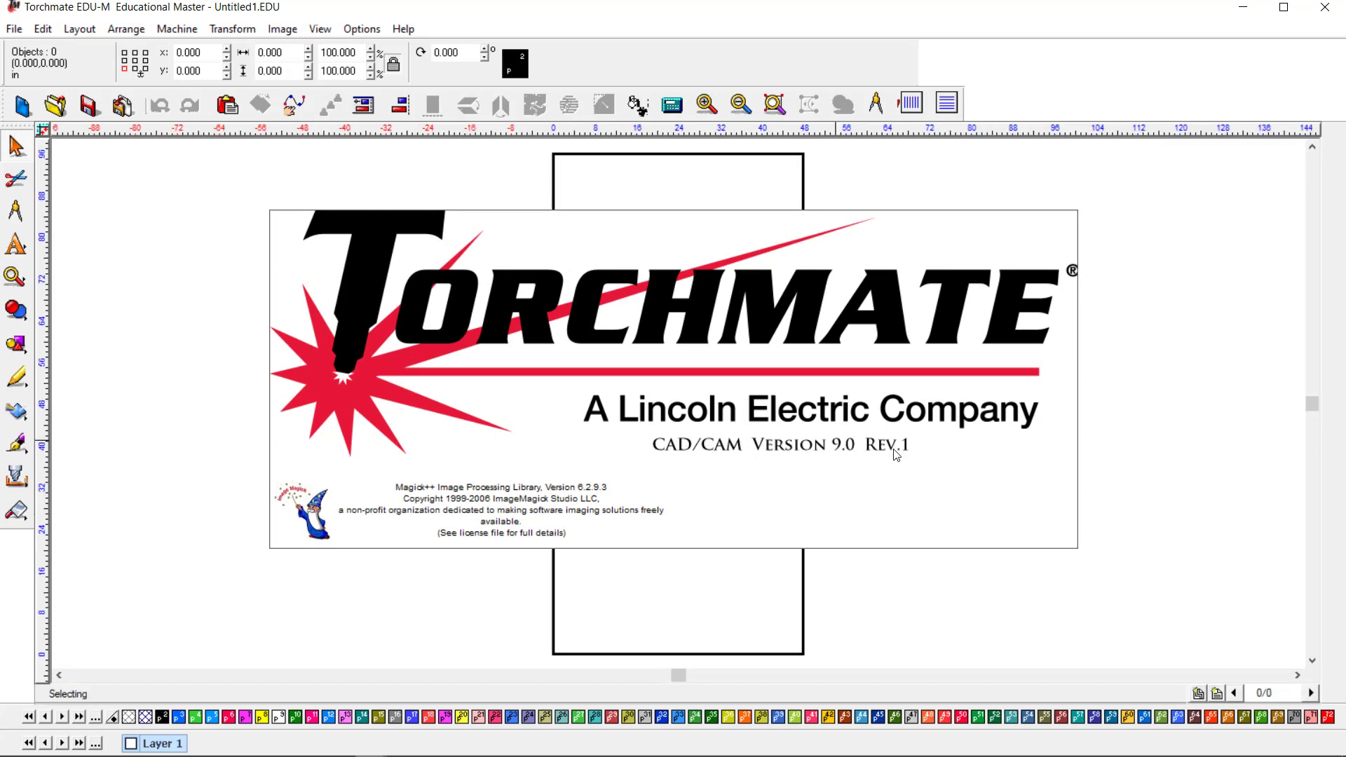
Step: Add the text "DT" in the empty area to the right of the plate outline
scroll(844, 505, "up", 1)
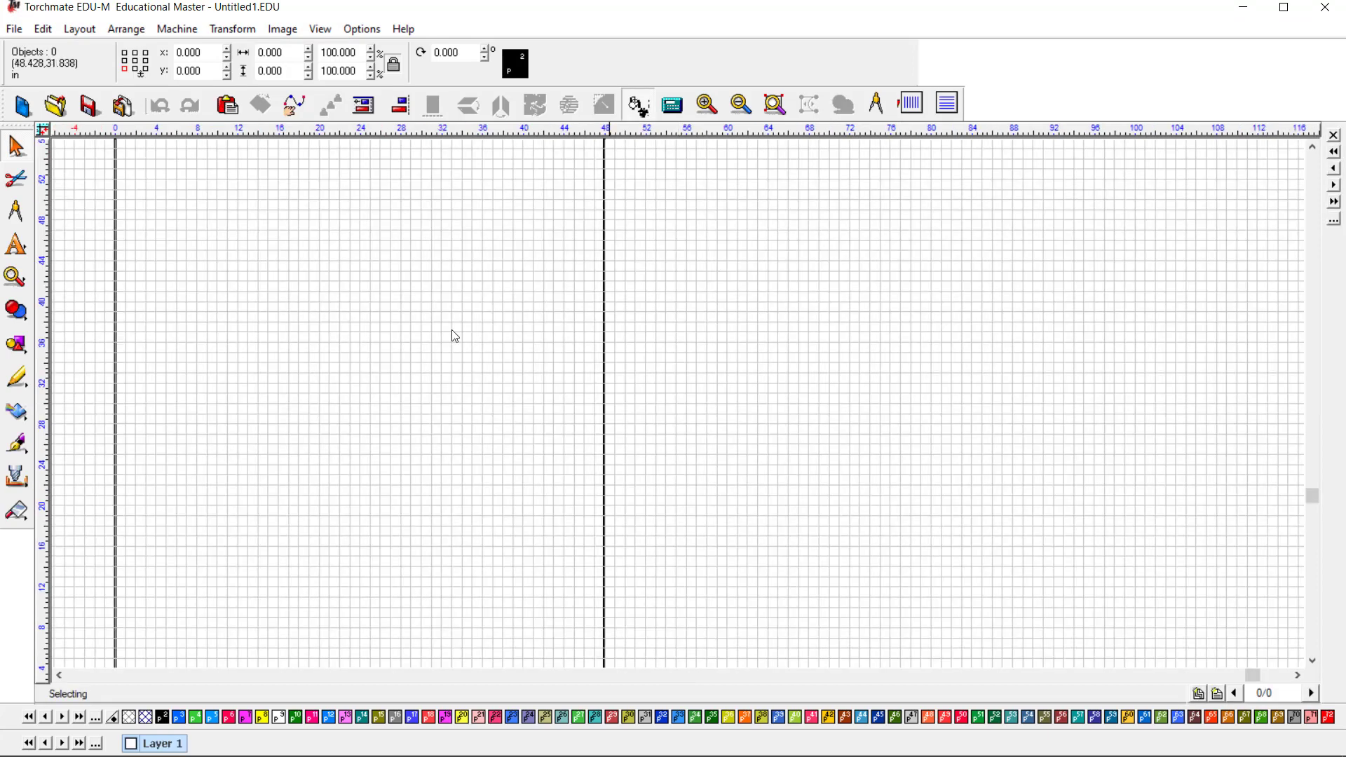
left_click(16, 251)
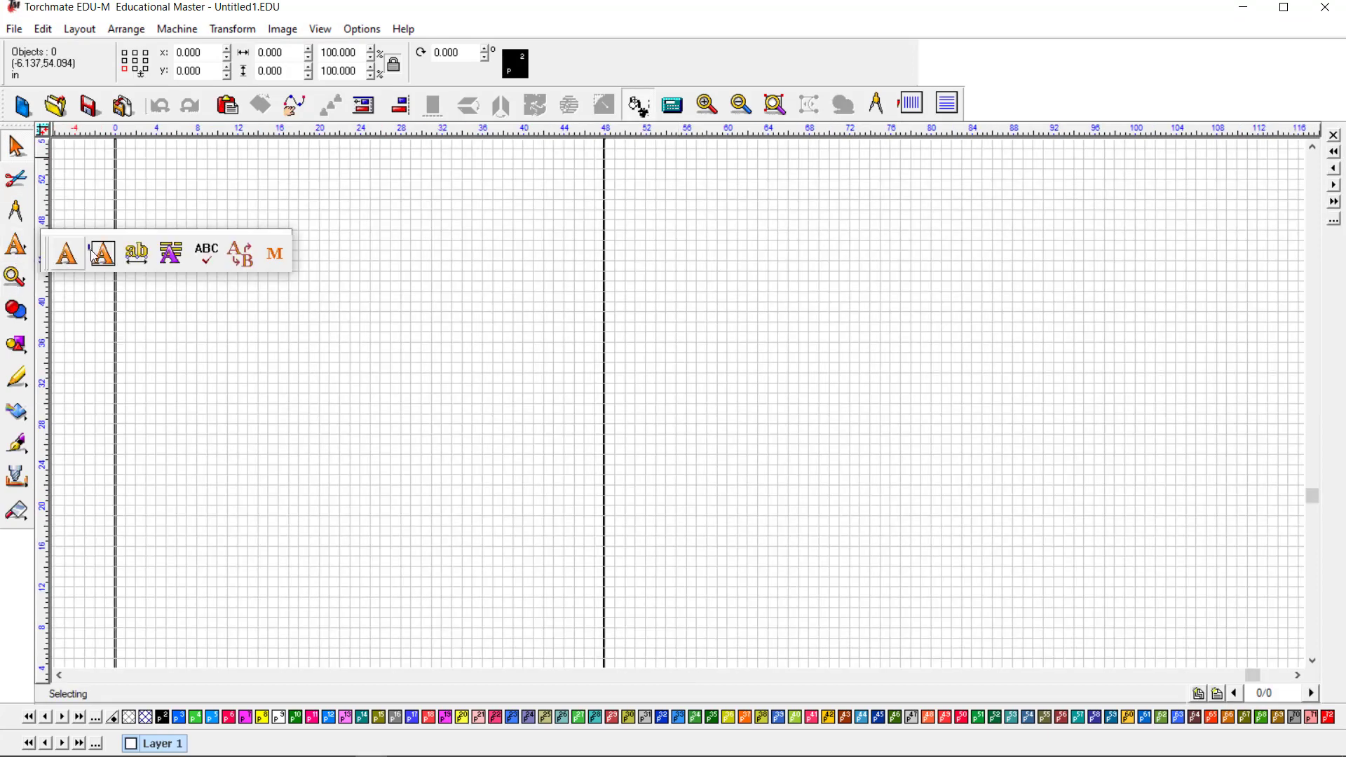
left_click(79, 256)
left_click(793, 317)
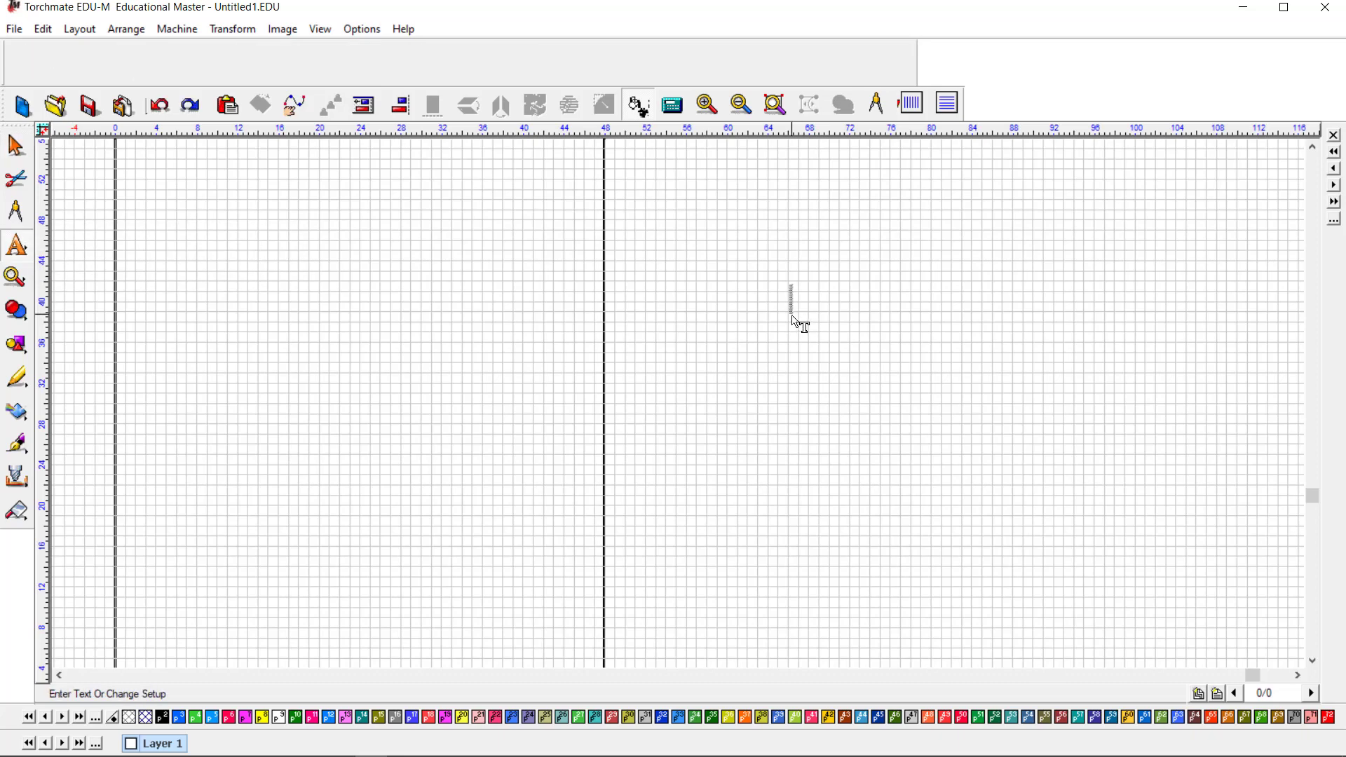
type("DT")
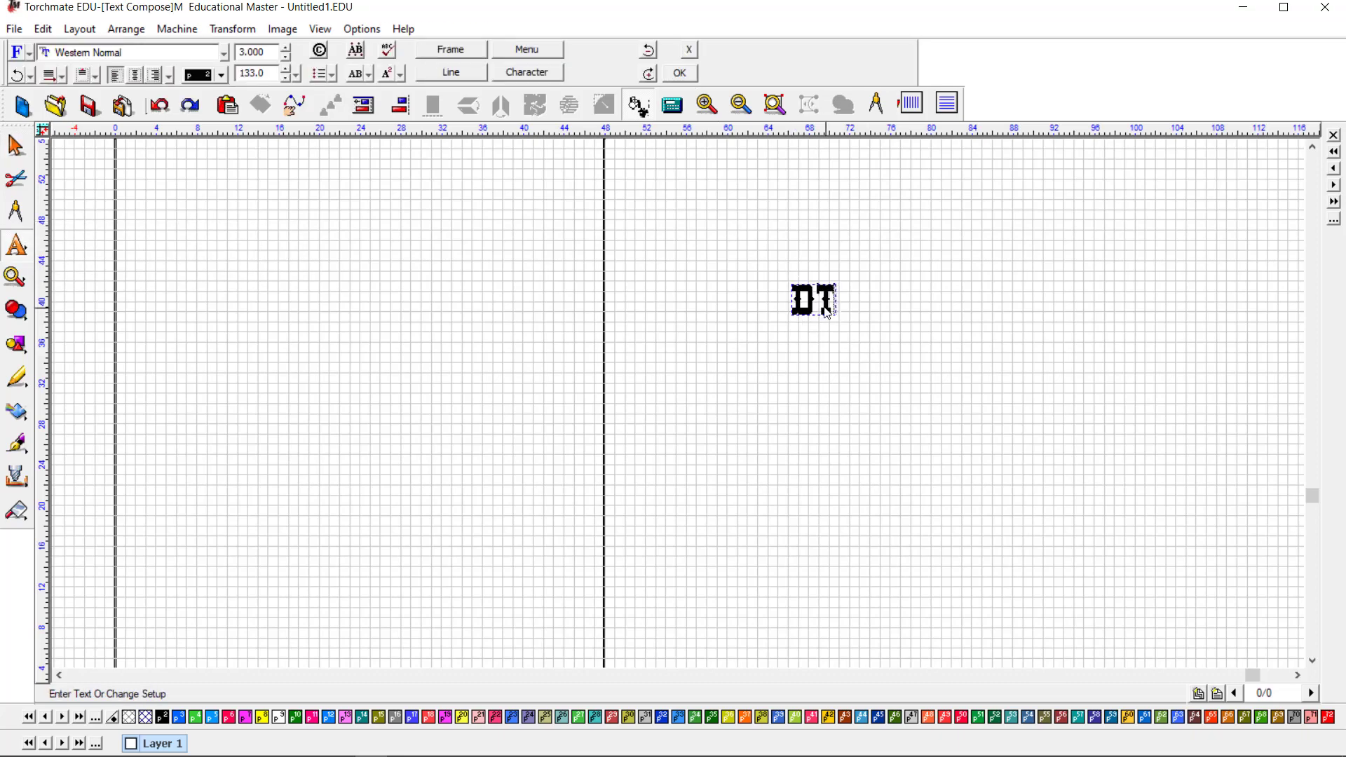
scroll(816, 316, "up", 2)
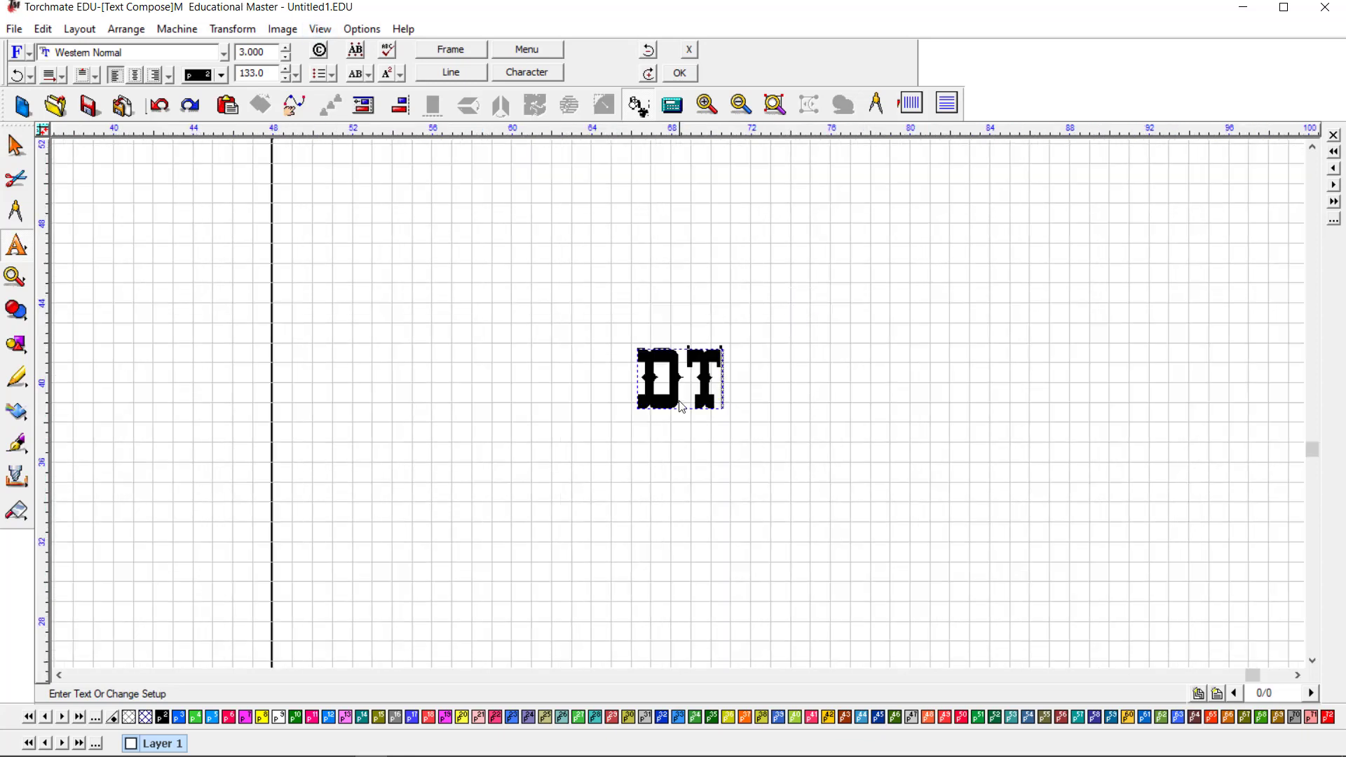
scroll(680, 407, "up", 2)
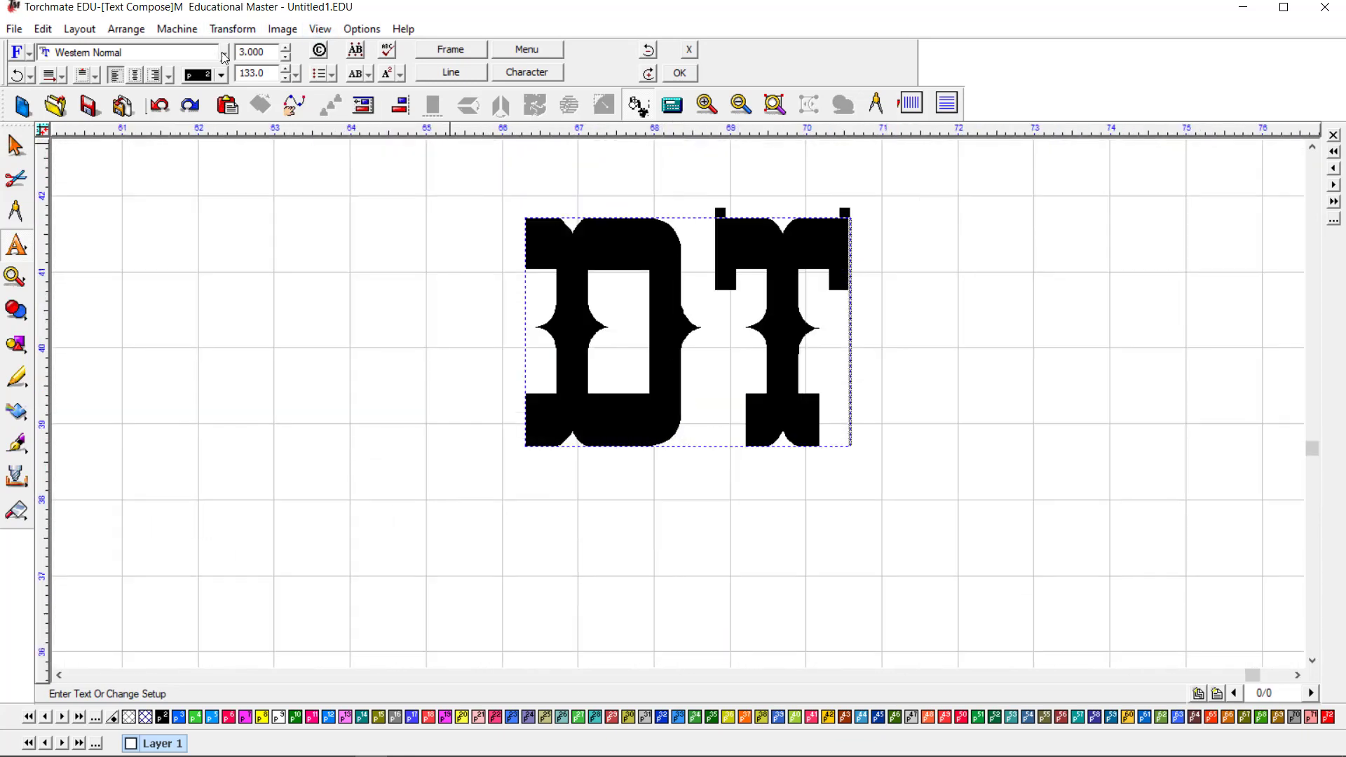
Step: Browse the full font list, including Old English Text MT, and change the selected "DT" text to Segoe Print Bold
left_click(225, 56)
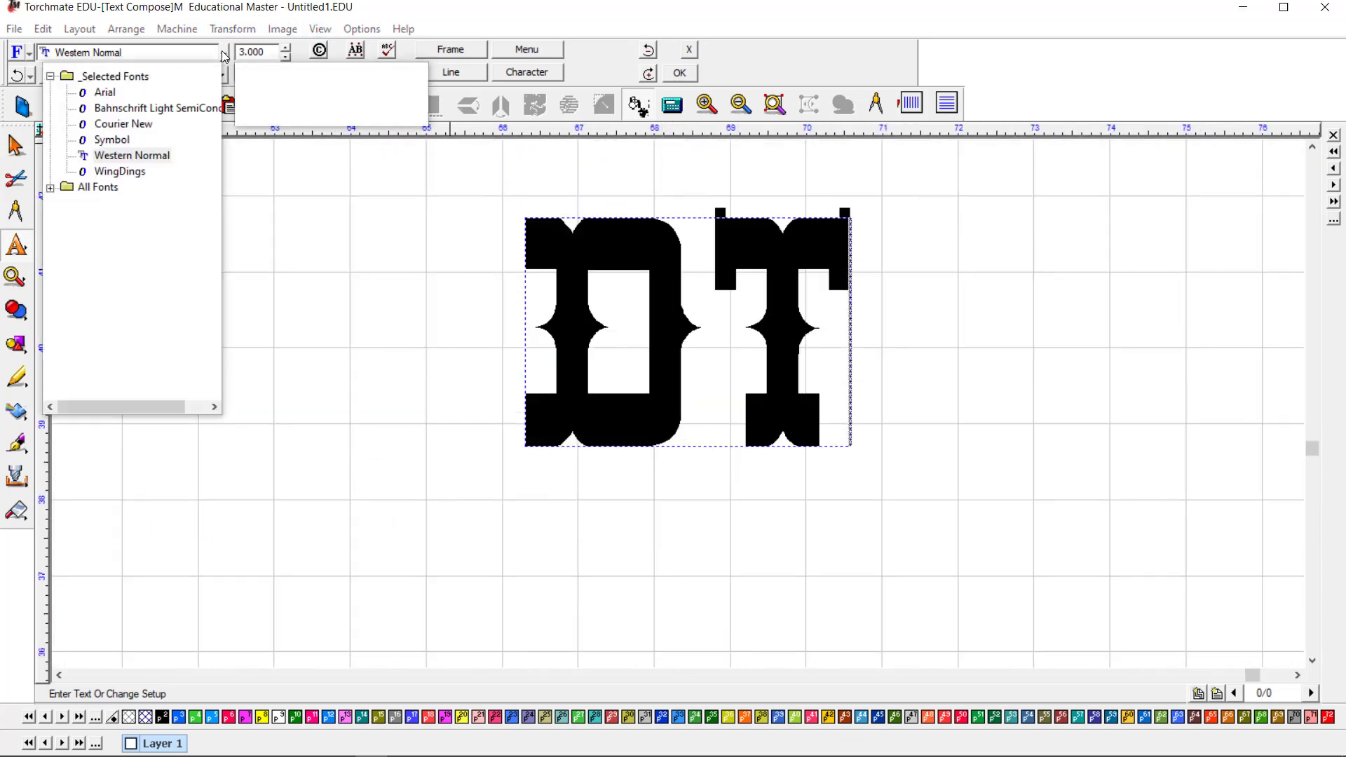
left_click(50, 188)
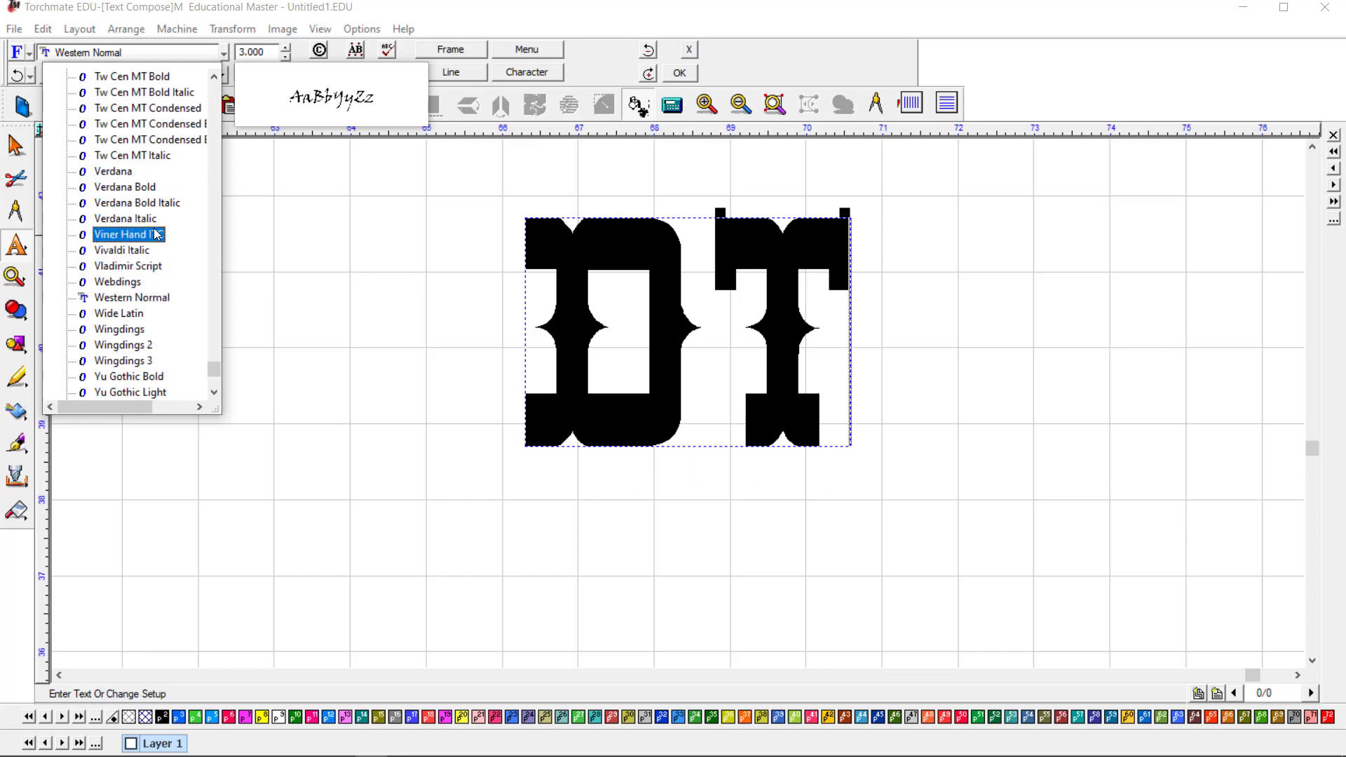
key("o")
key("l")
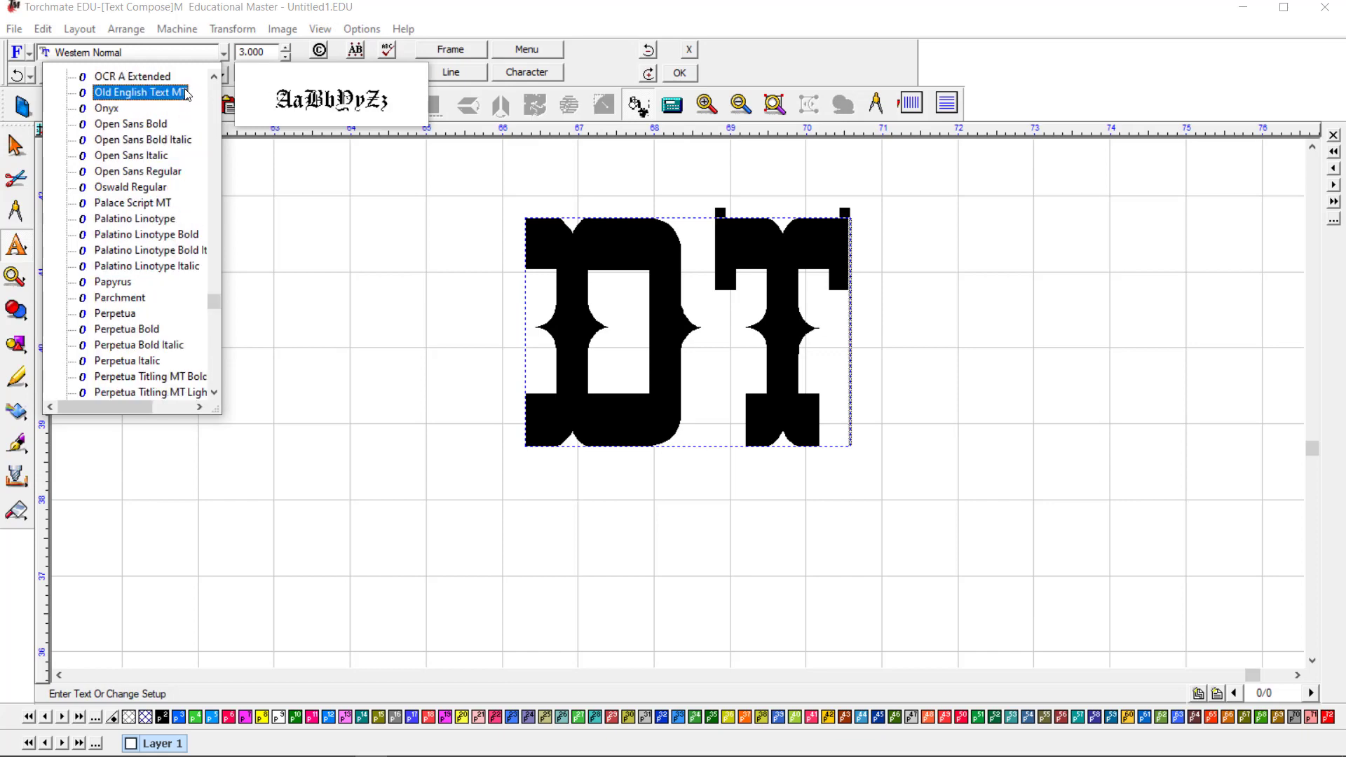
scroll(186, 93, "up", 1)
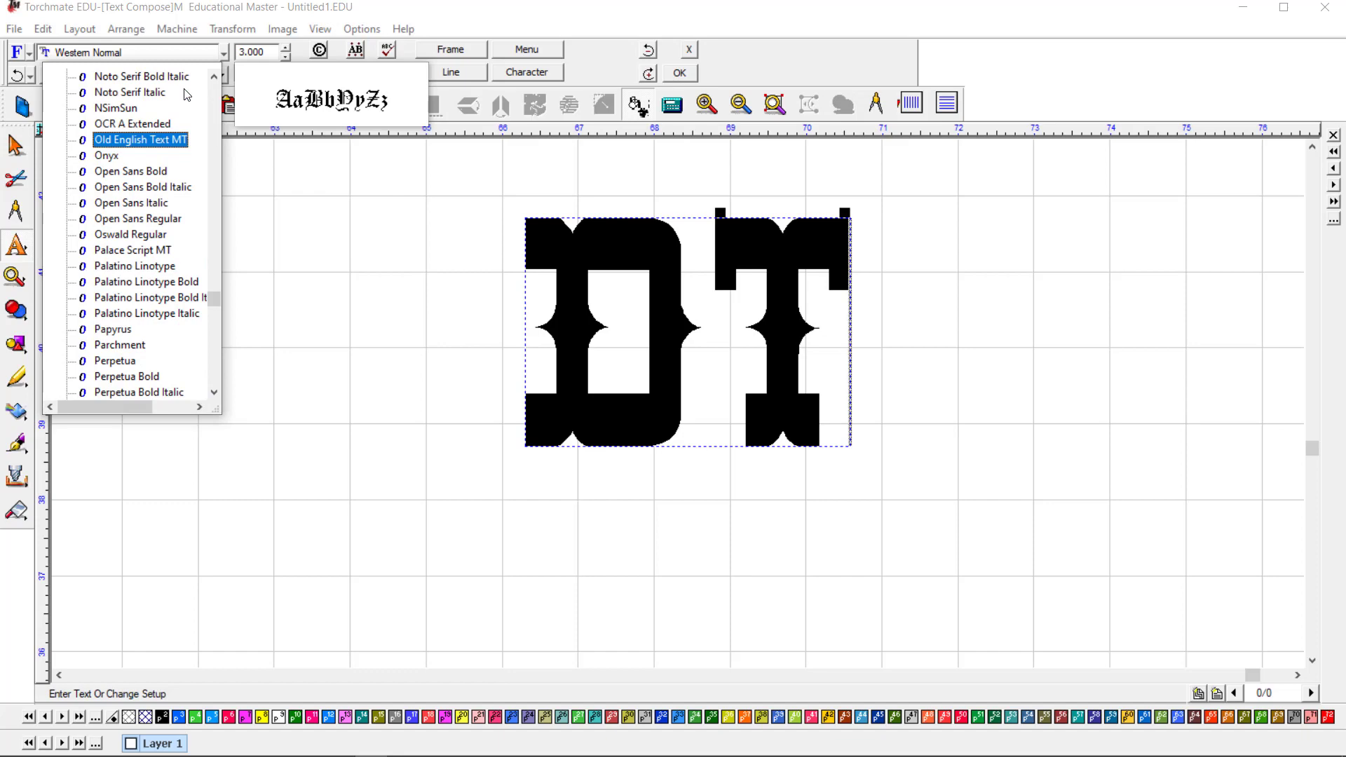
scroll(186, 95, "up", 1)
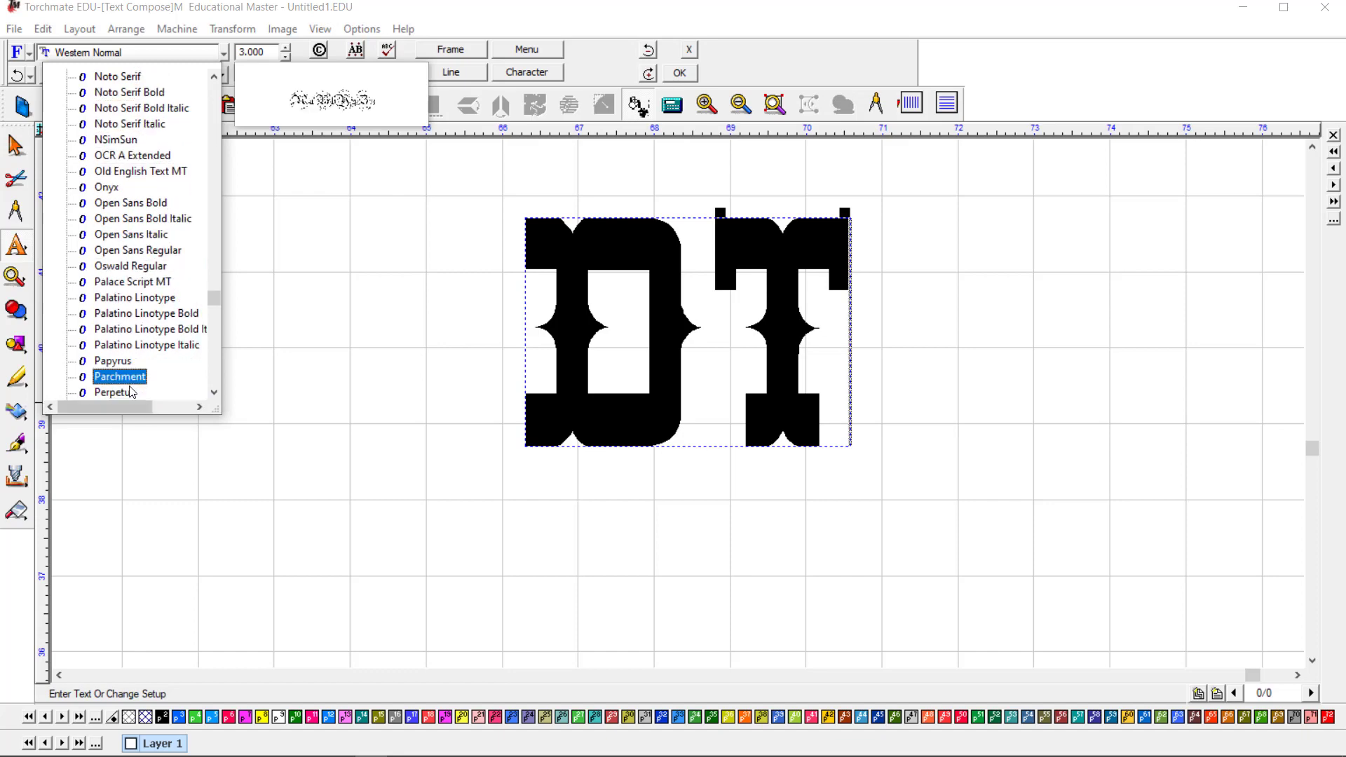
scroll(143, 258, "down", 10)
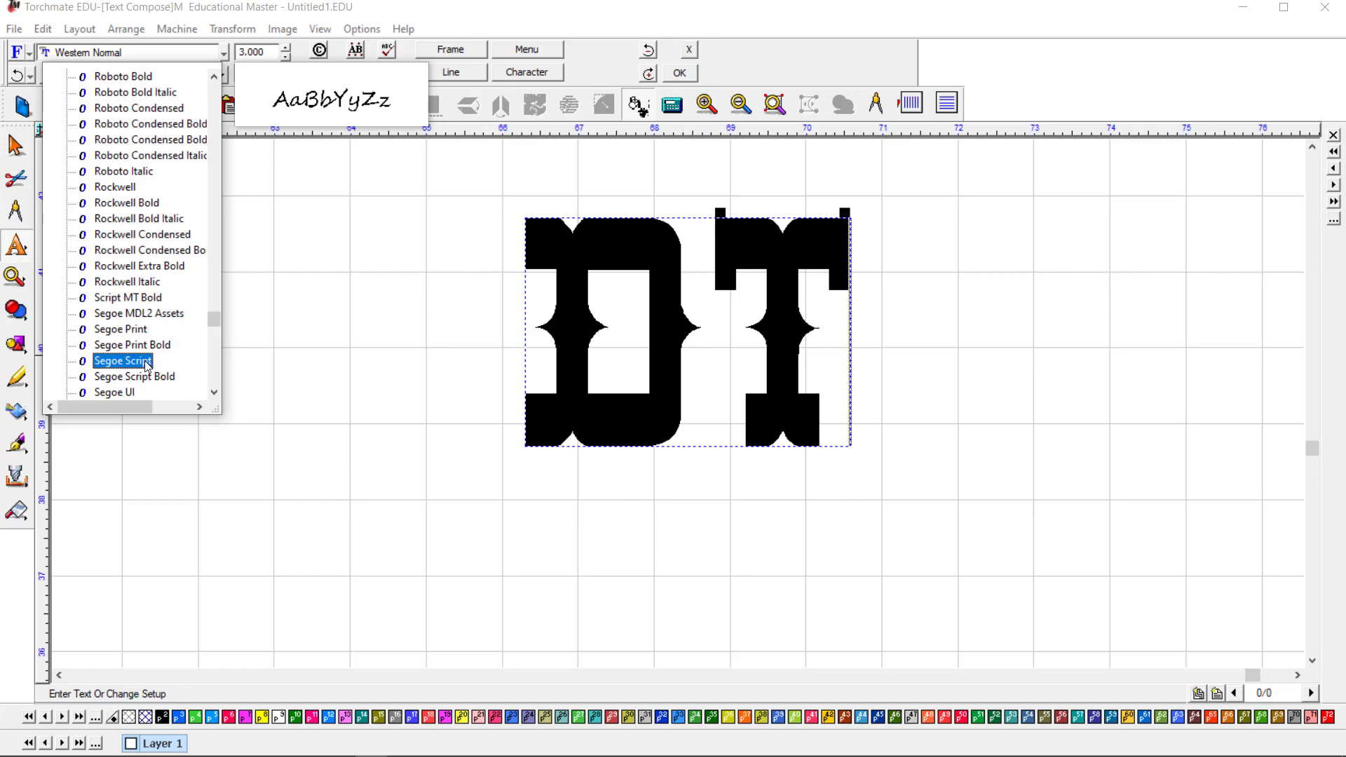
left_click_drag(835, 360, 484, 232)
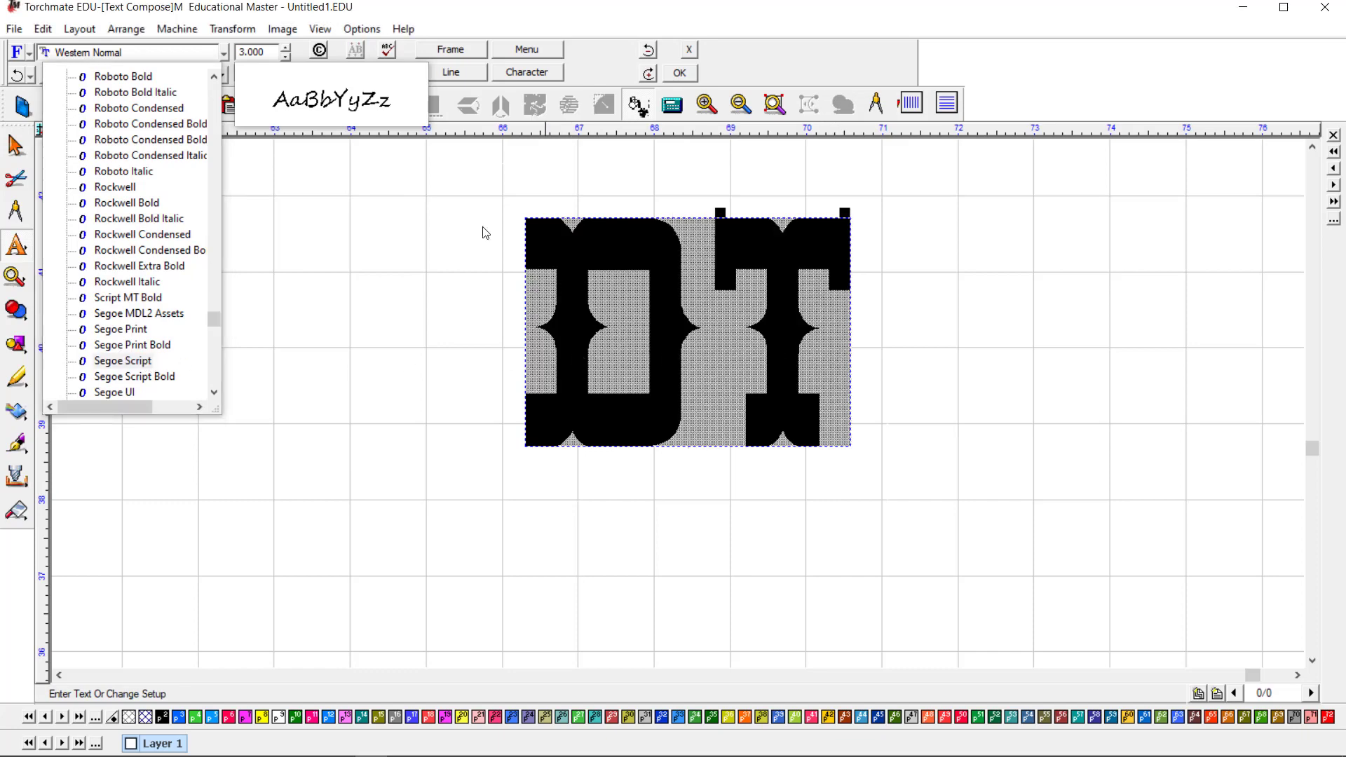
left_click(133, 345)
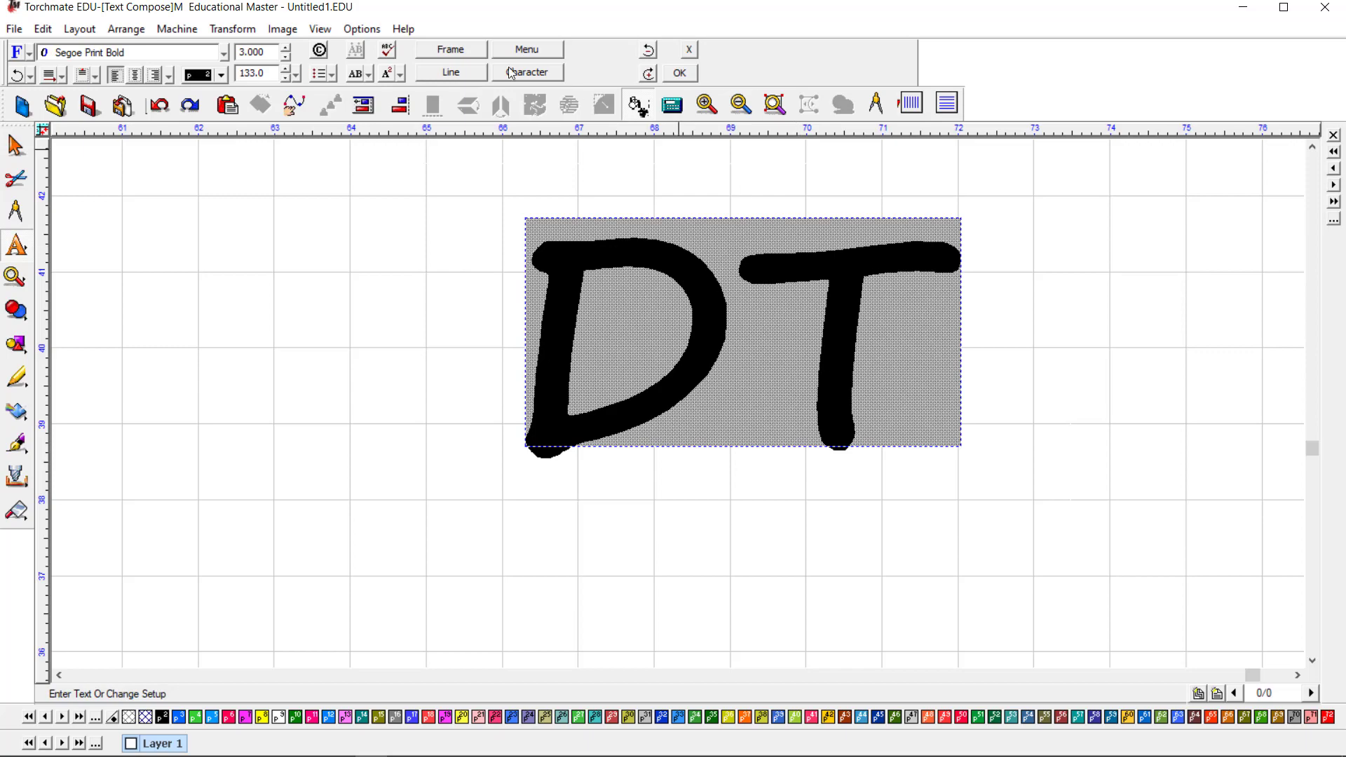
Step: Minimise the CAD program, switch to the Chrome browser and open dafont.com in a new tab
left_click(1238, 12)
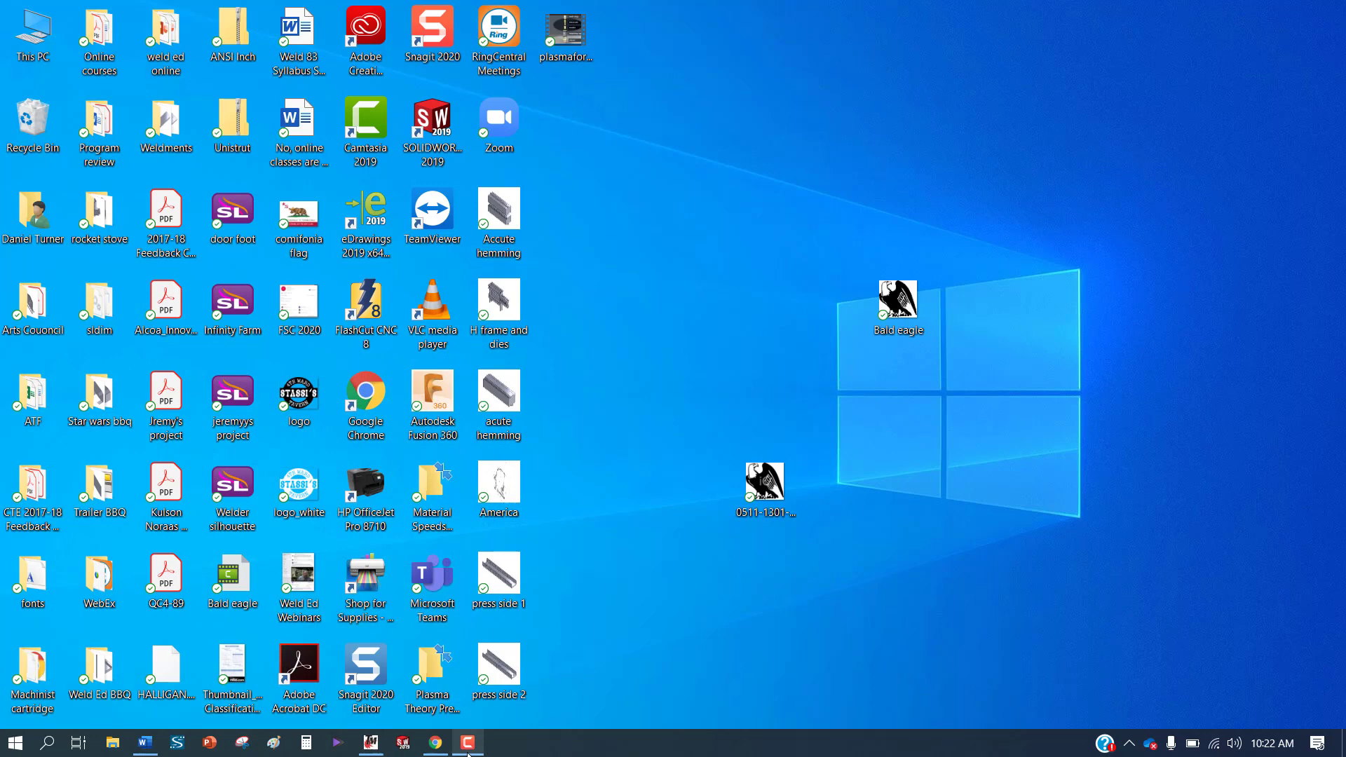
left_click(468, 751)
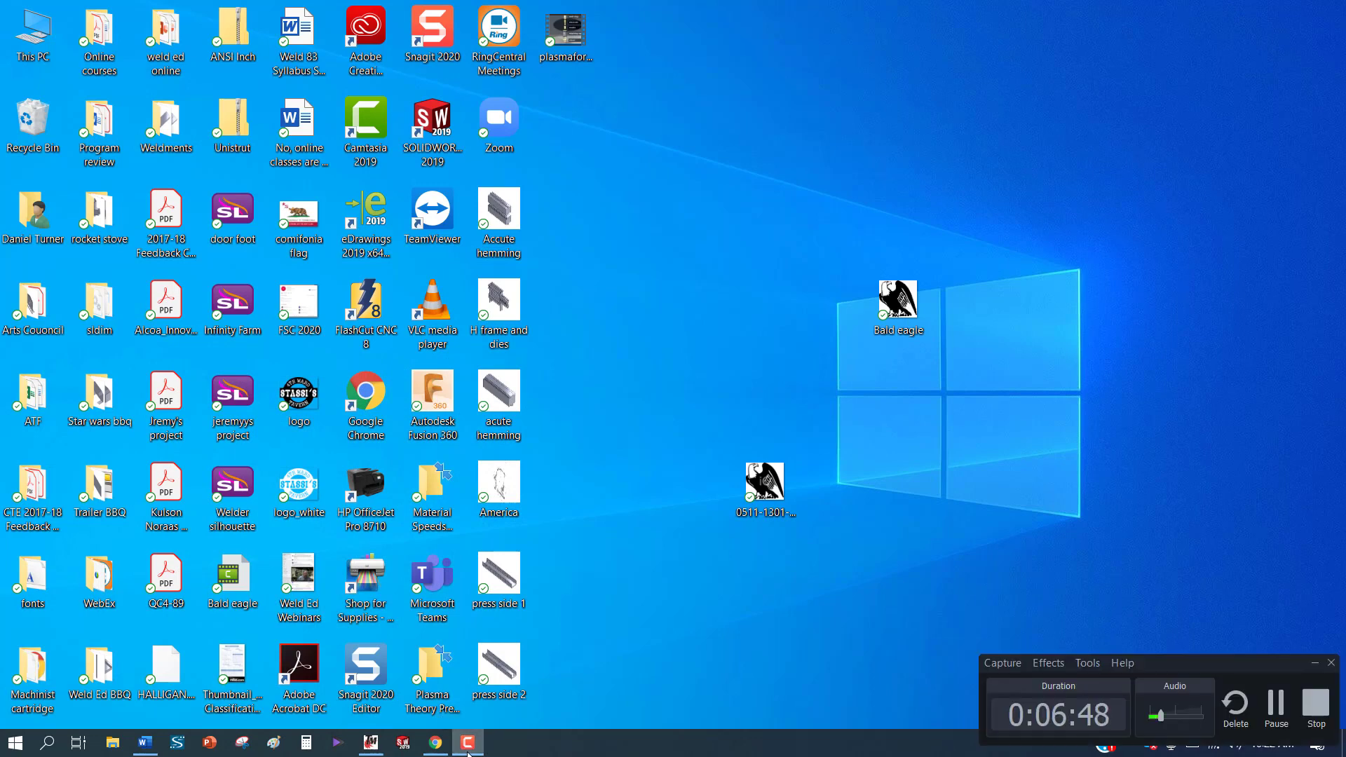
left_click(468, 751)
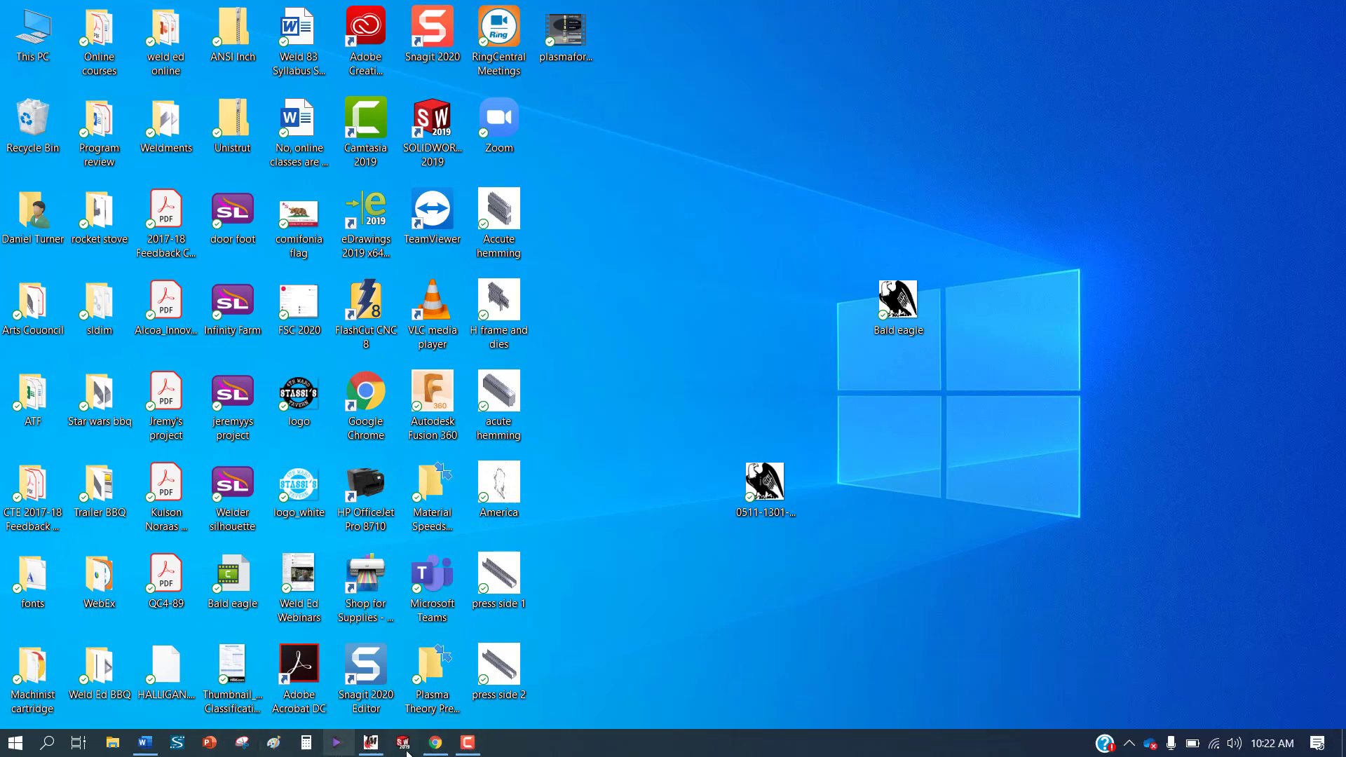
left_click(436, 743)
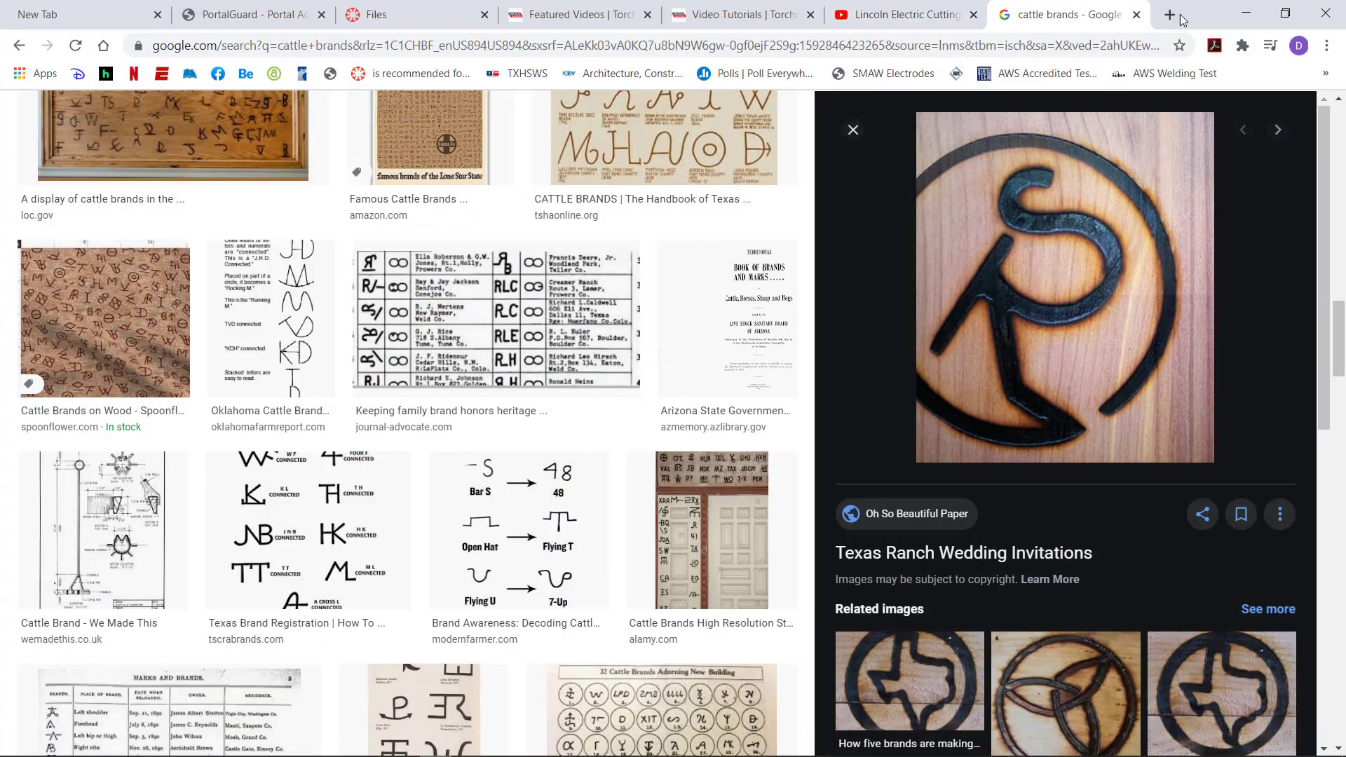
left_click(1170, 14)
left_click(968, 46)
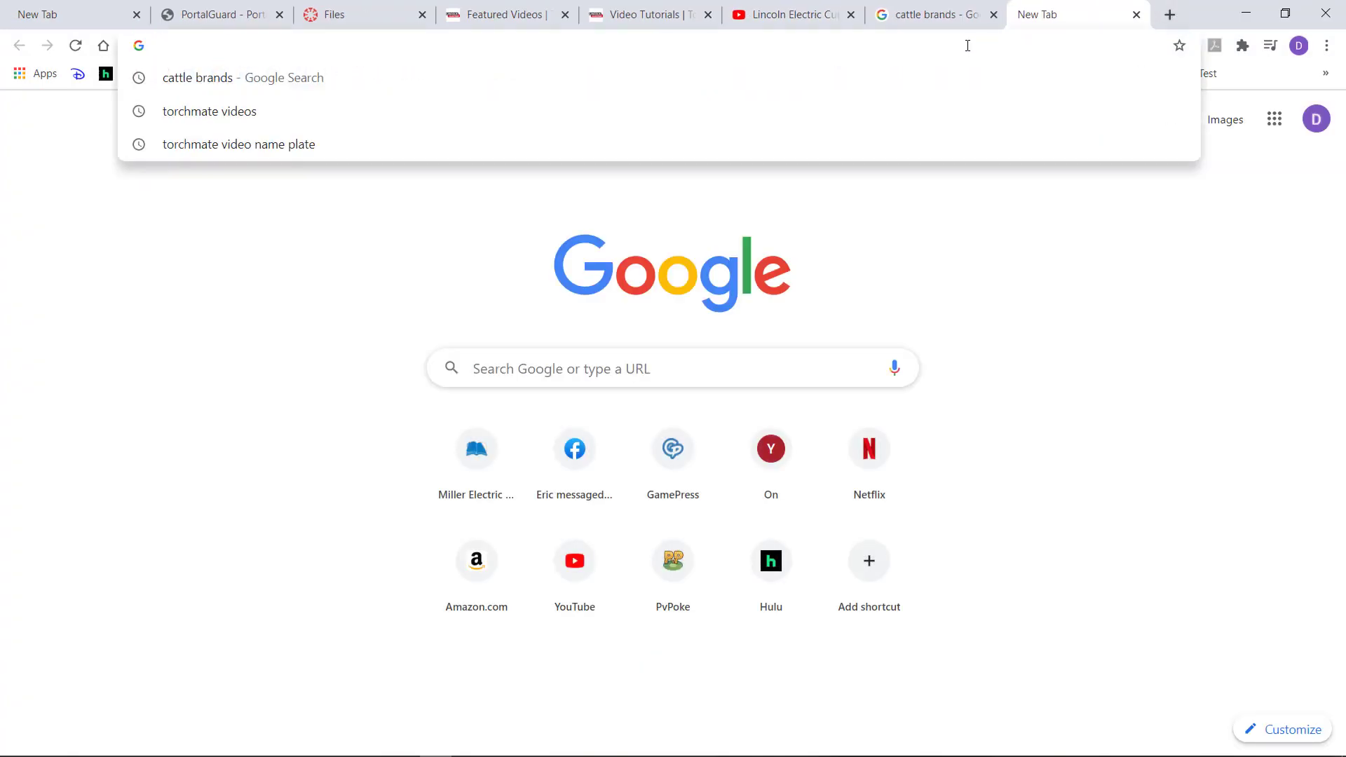
type("dafont")
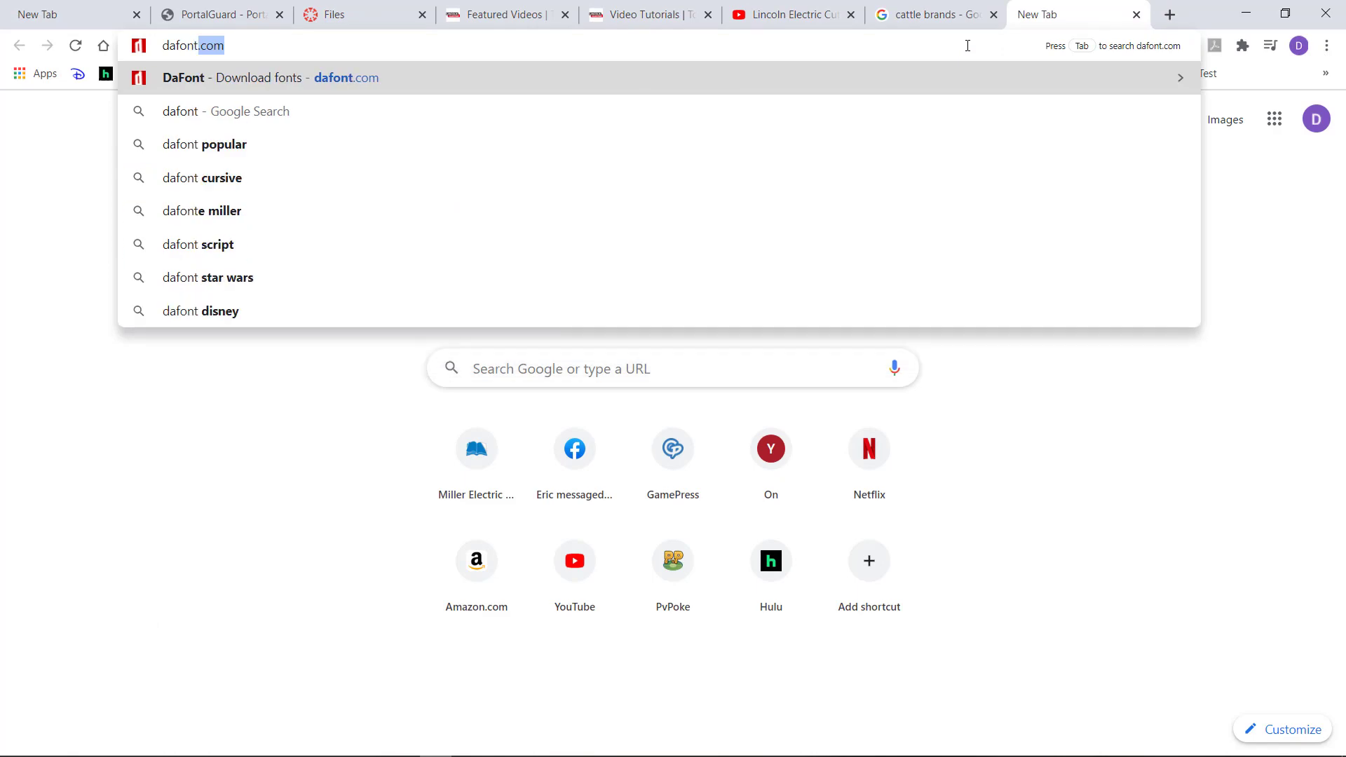
type(".com")
key("Return")
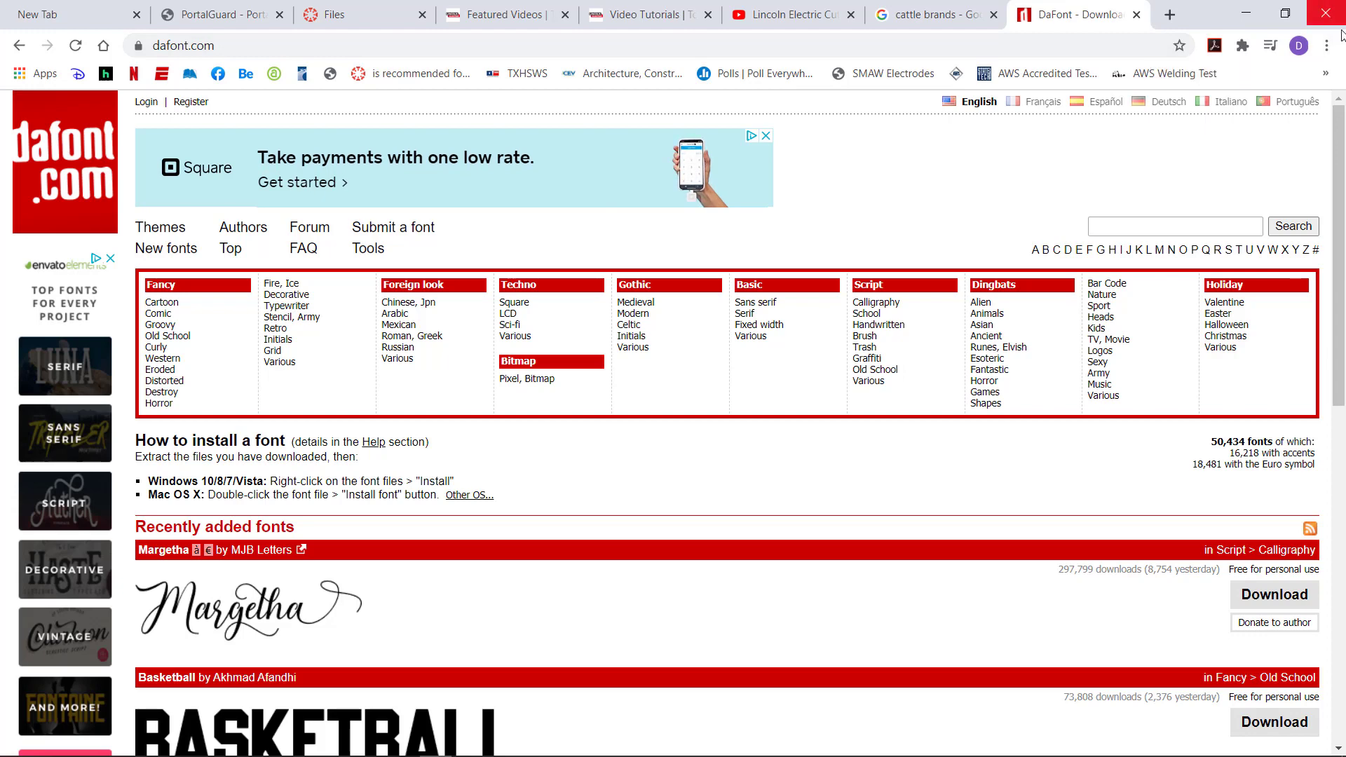
Step: Search DaFont for "old western" fonts and look over the results page
left_click(1203, 230)
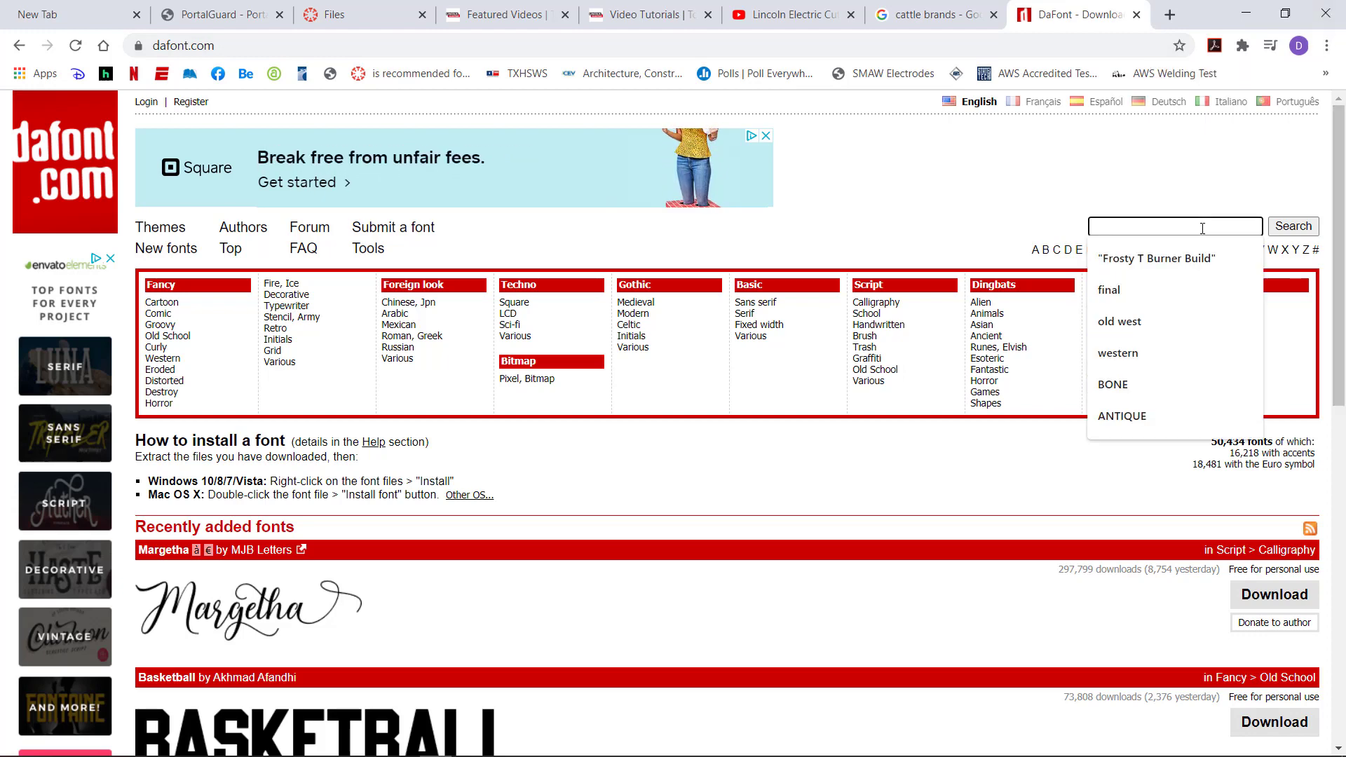
type("wester")
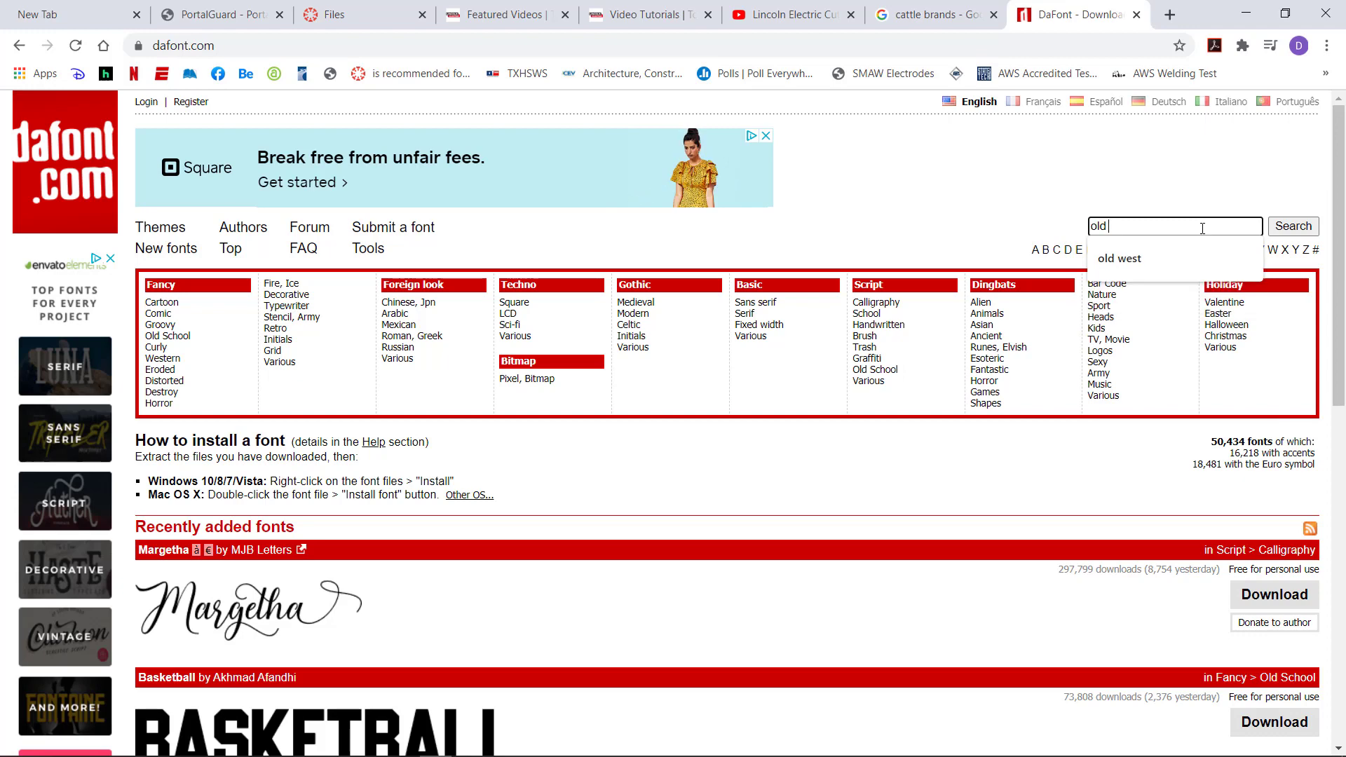
type("n")
key("Return")
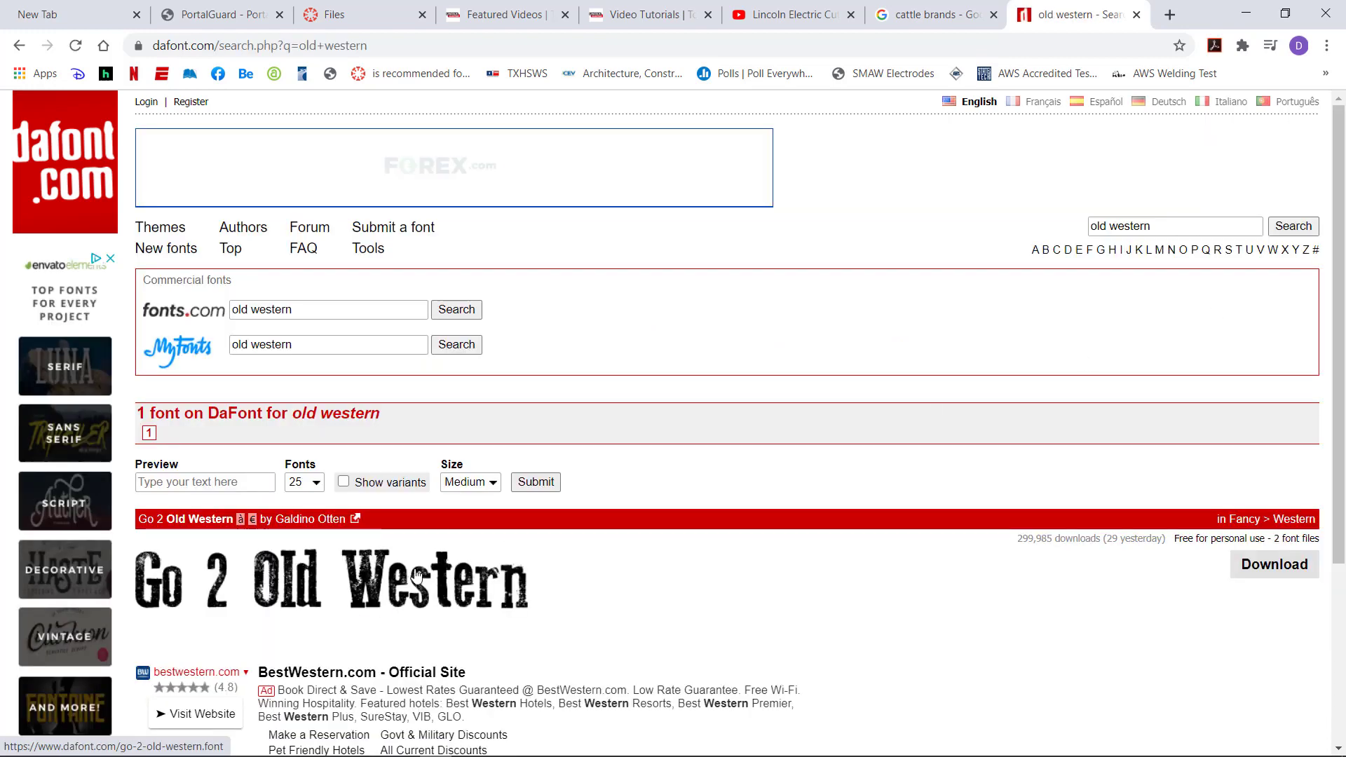
scroll(554, 604, "down", 4)
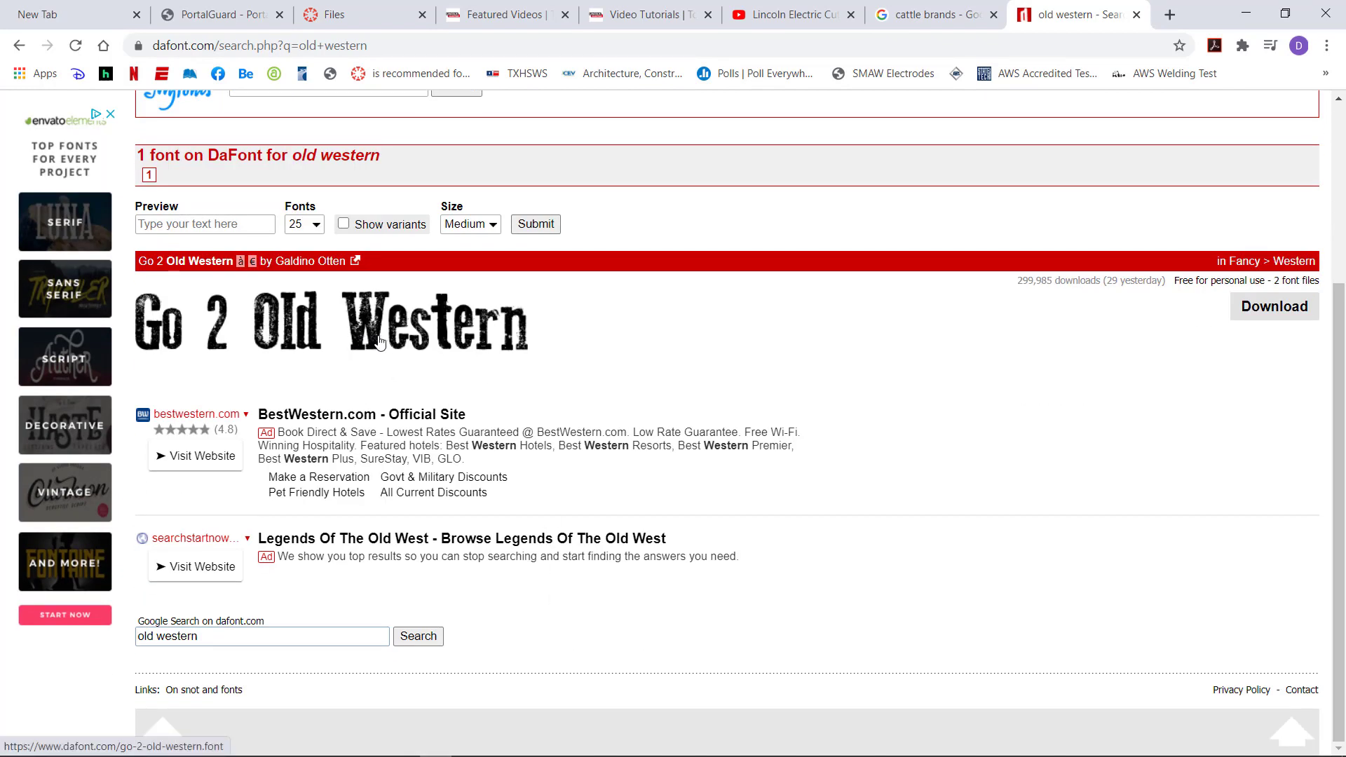
scroll(379, 341, "up", 4)
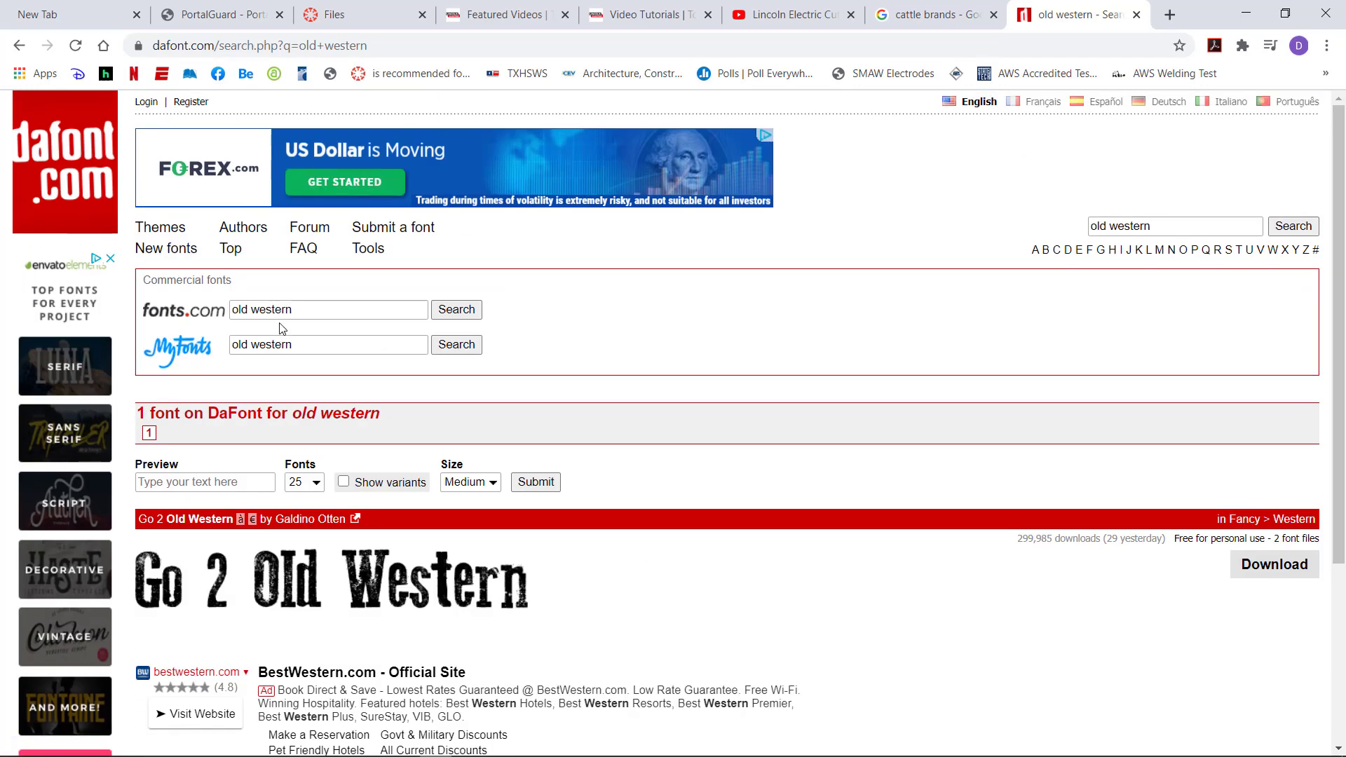
Step: Remove "old" from the font search and search DaFont for "western" instead
double_click(1103, 225)
key("Delete")
key("Delete")
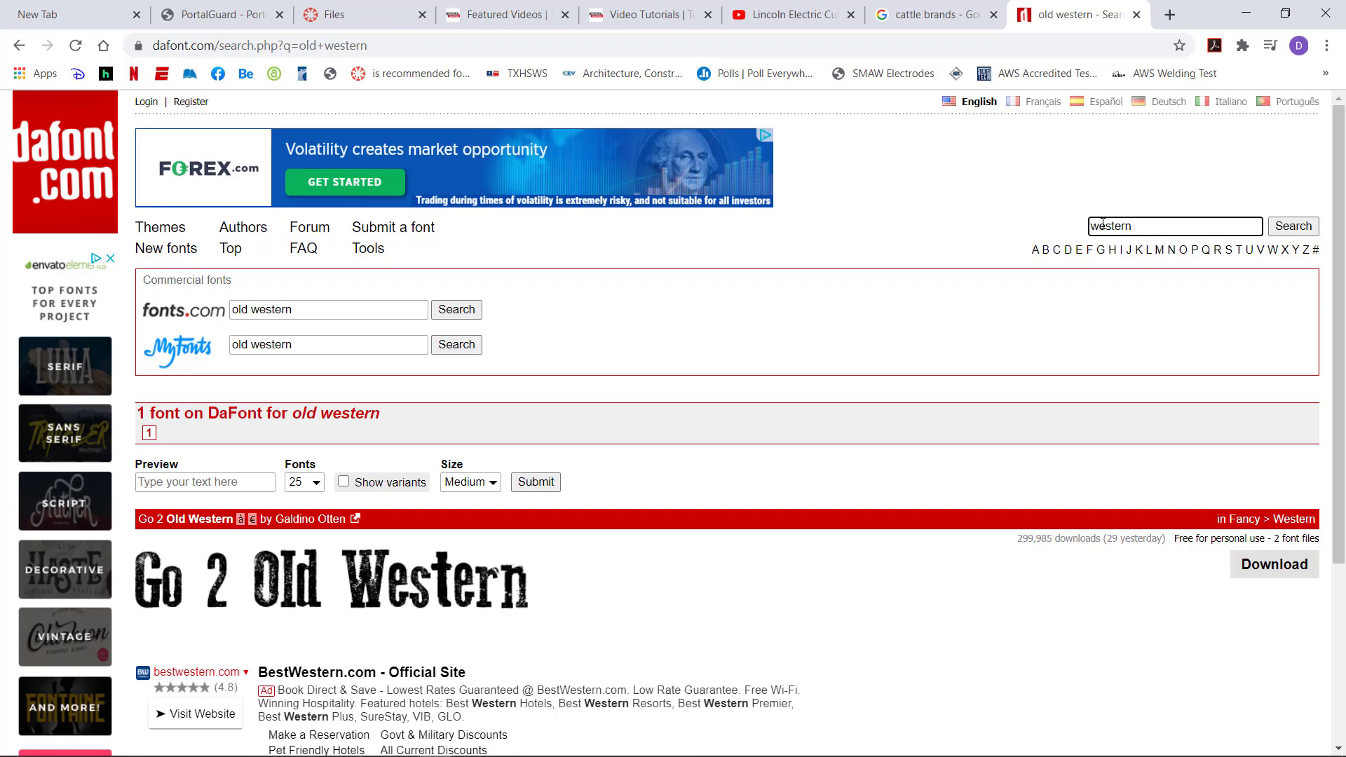
key("Return")
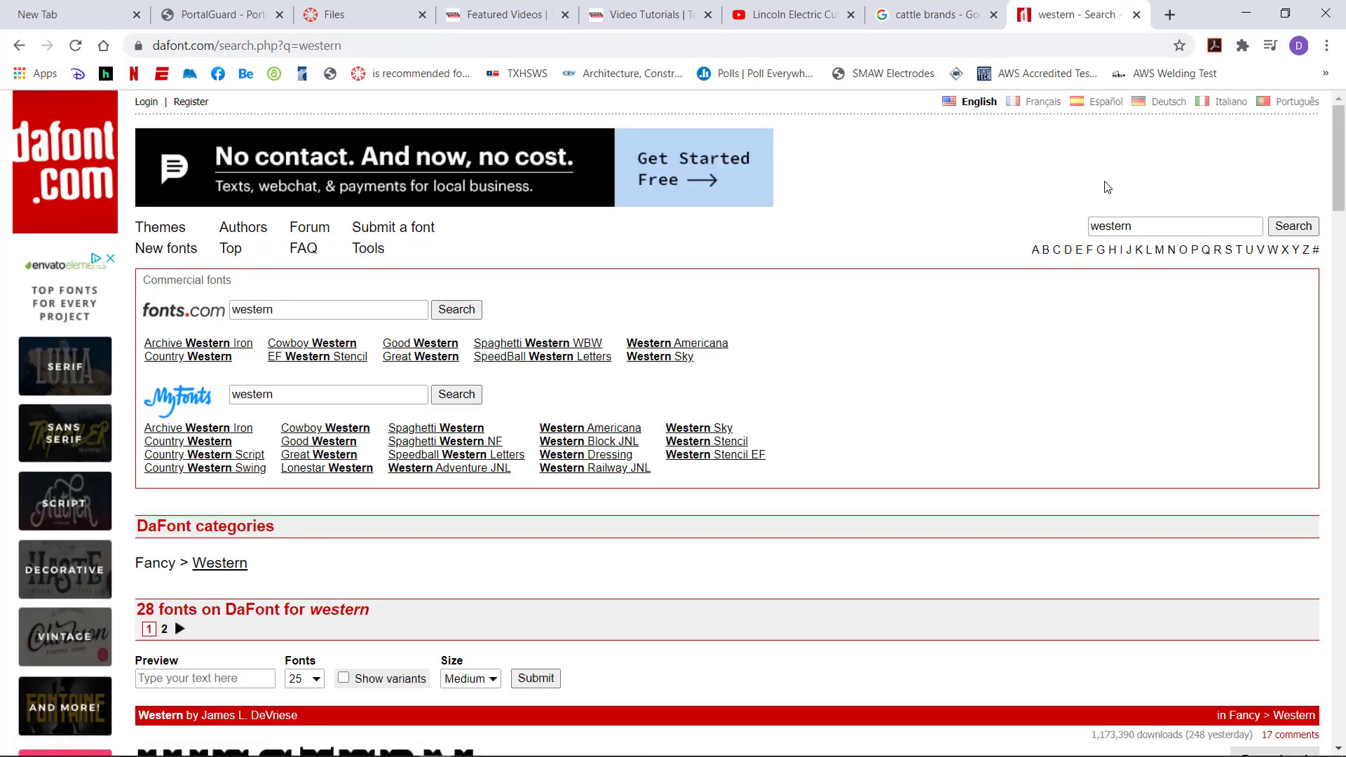
Step: Examine the western font previews in the search results, from Bou Western through to American Western
scroll(907, 303, "down", 5)
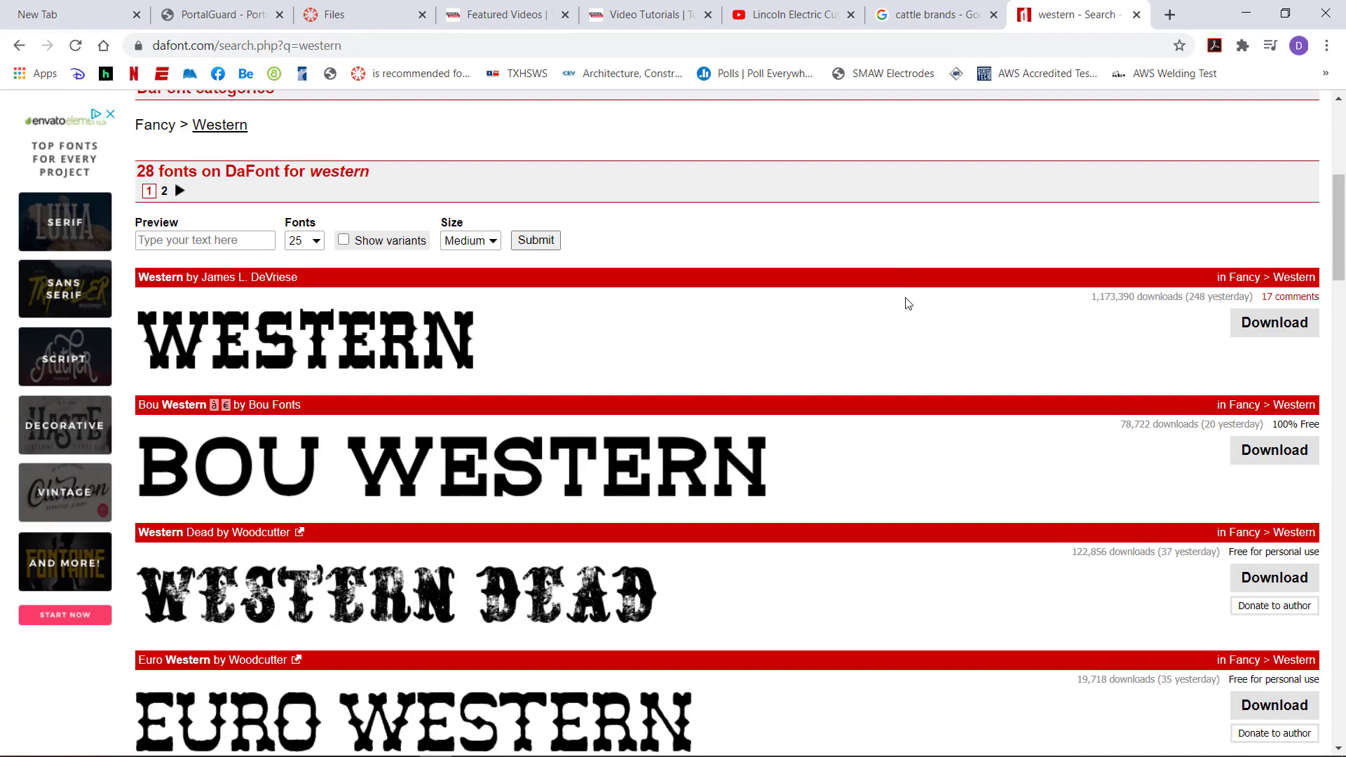
scroll(907, 304, "down", 5)
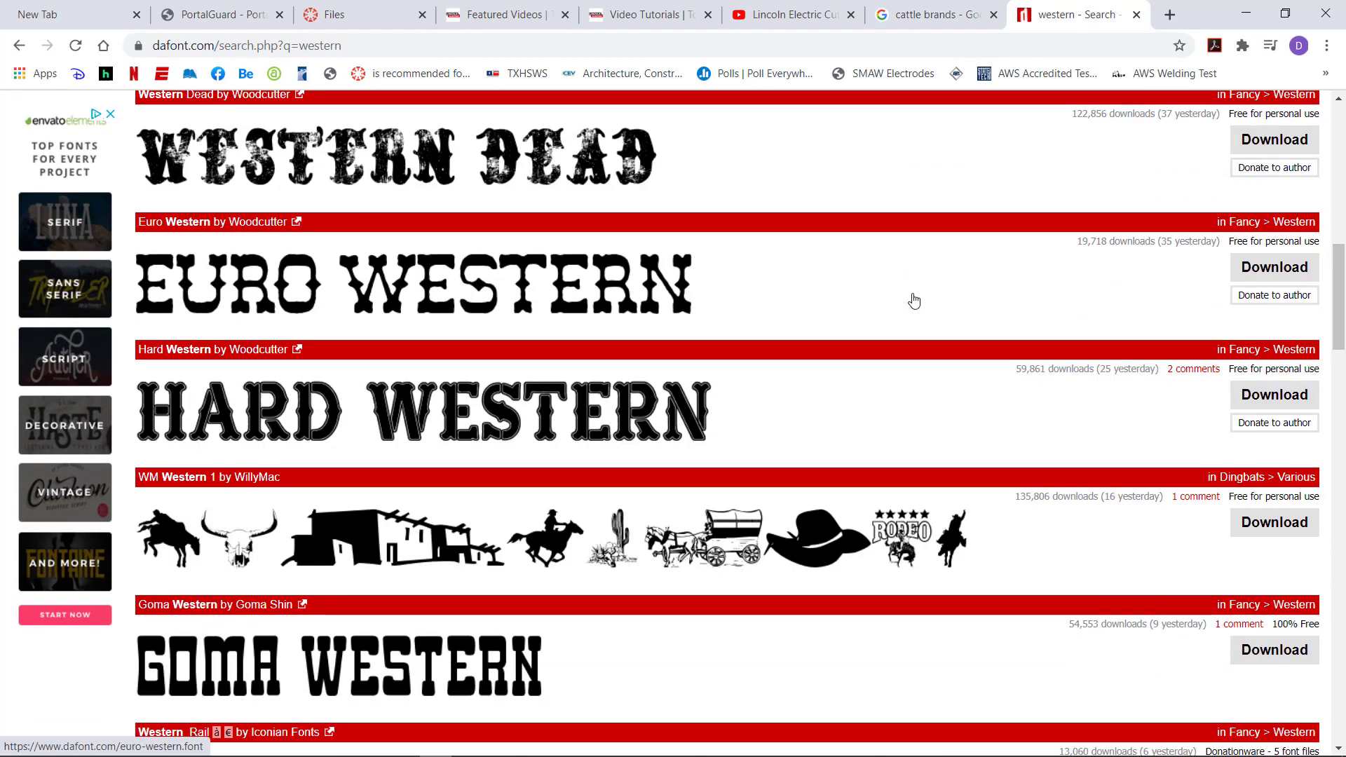
scroll(914, 301, "down", 2)
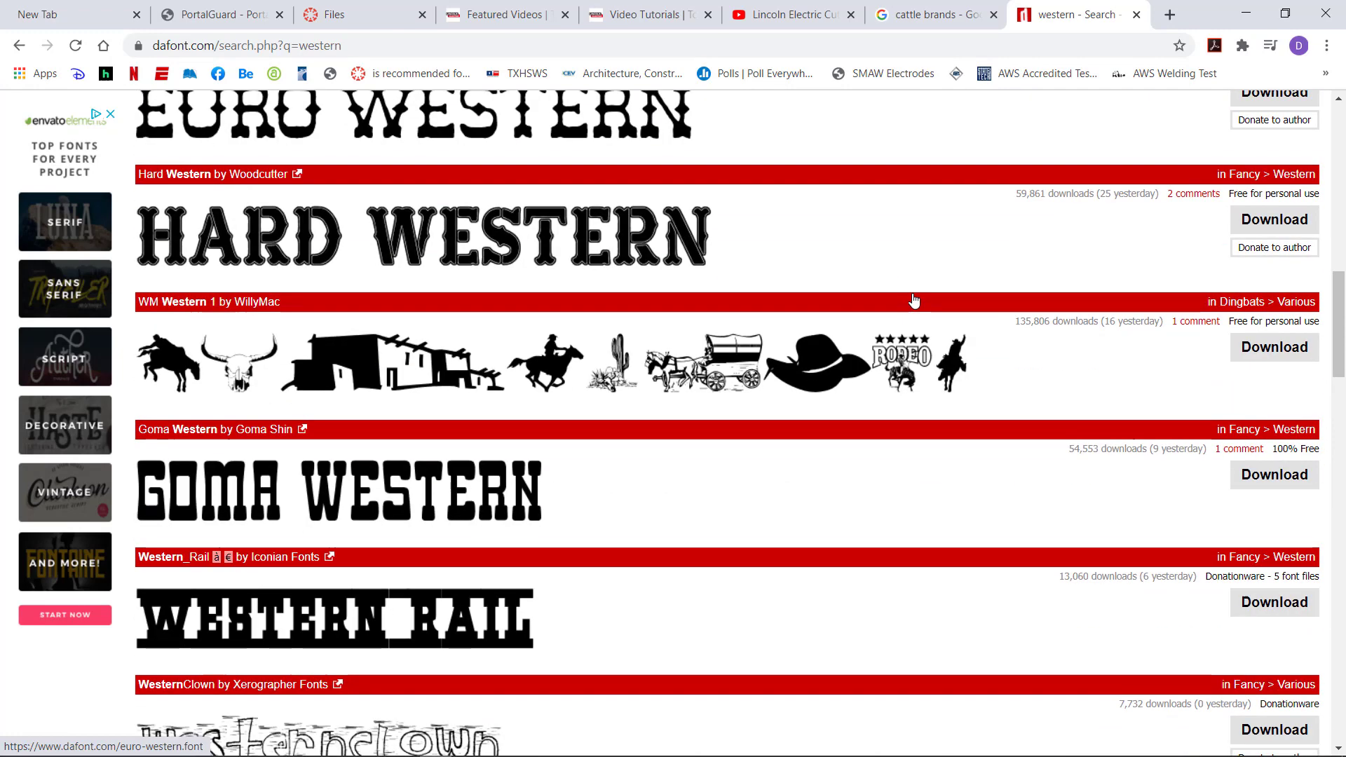
scroll(915, 300, "down", 4)
scroll(915, 301, "down", 6)
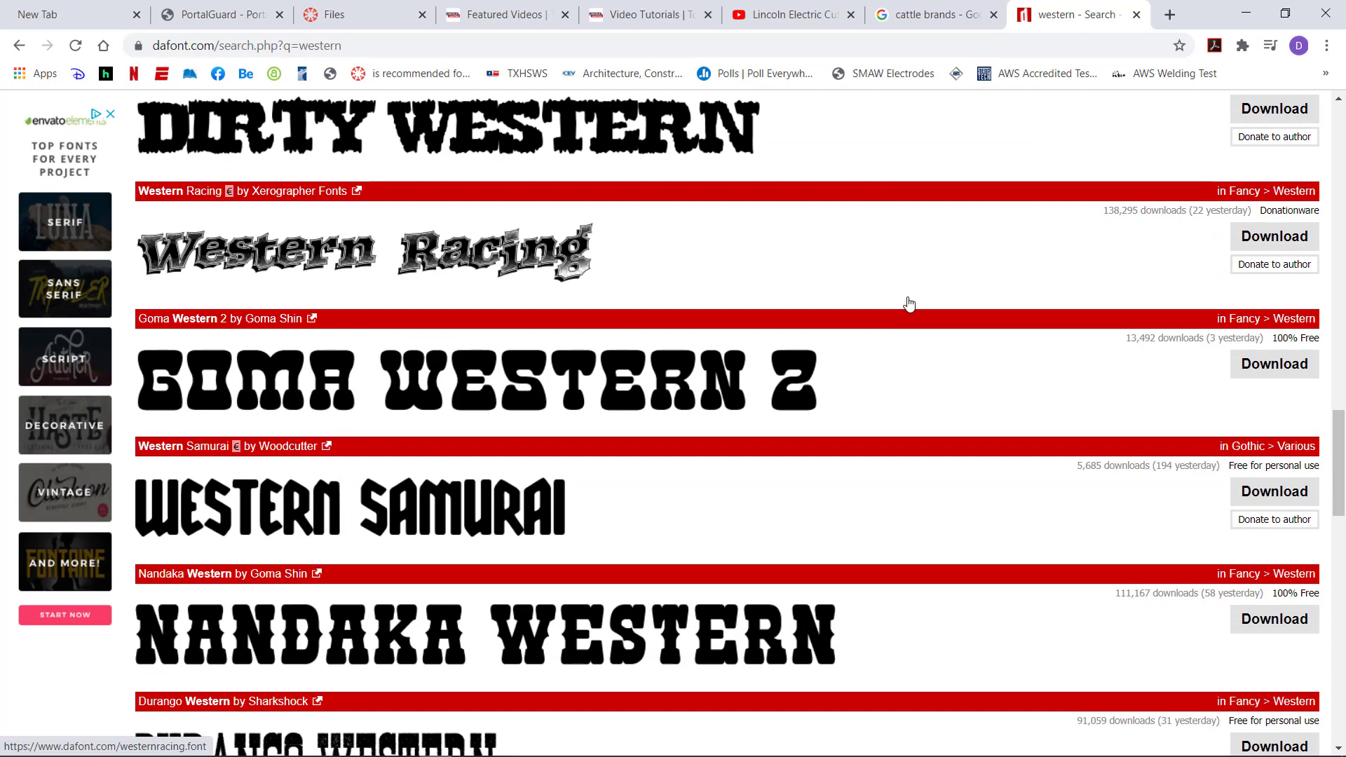
scroll(909, 304, "down", 3)
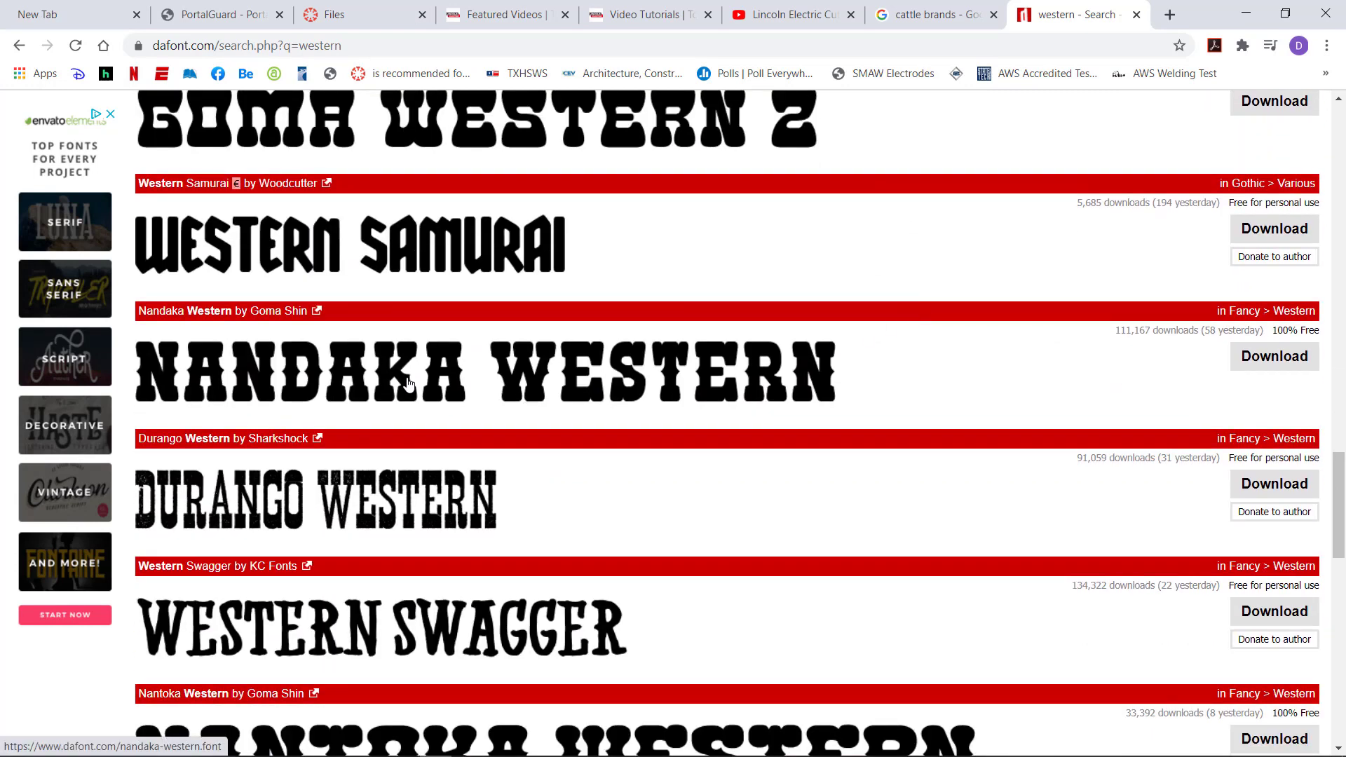
scroll(430, 410, "down", 3)
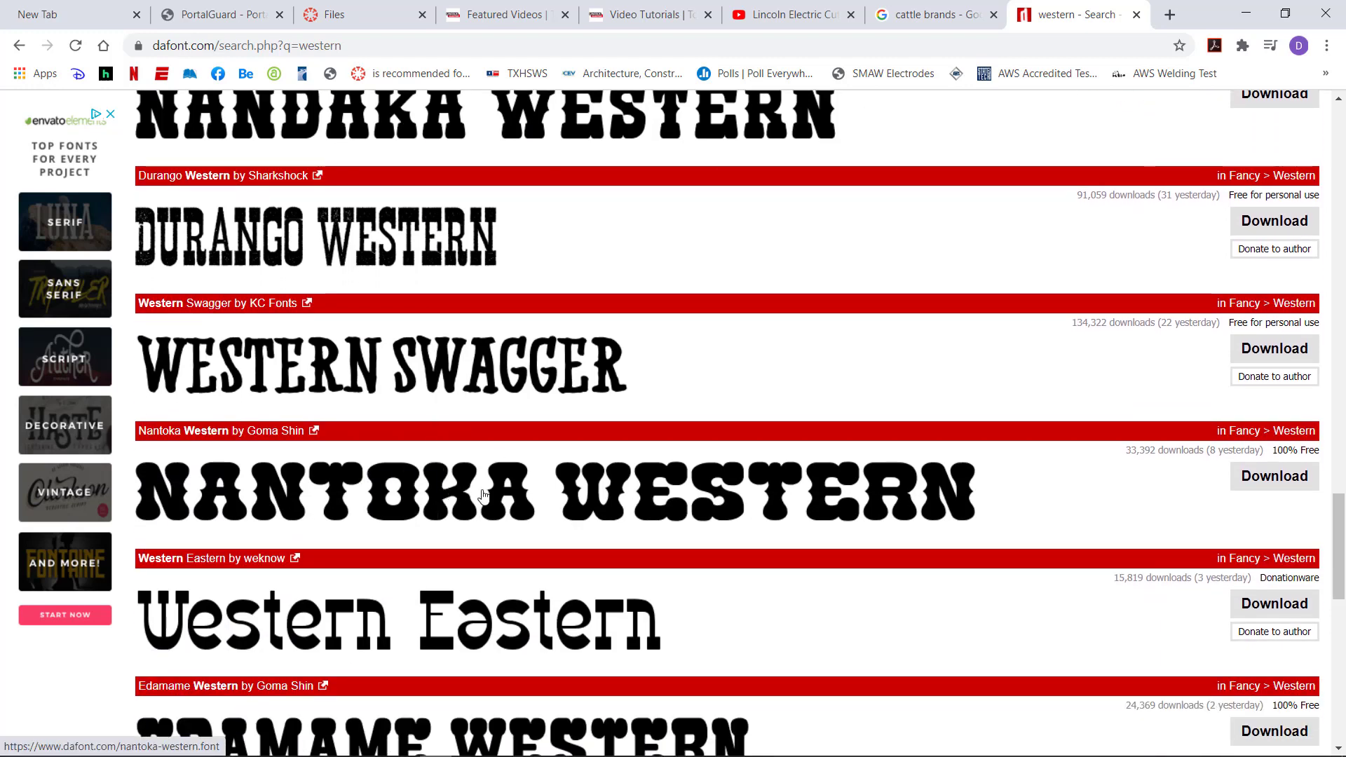
scroll(484, 496, "down", 5)
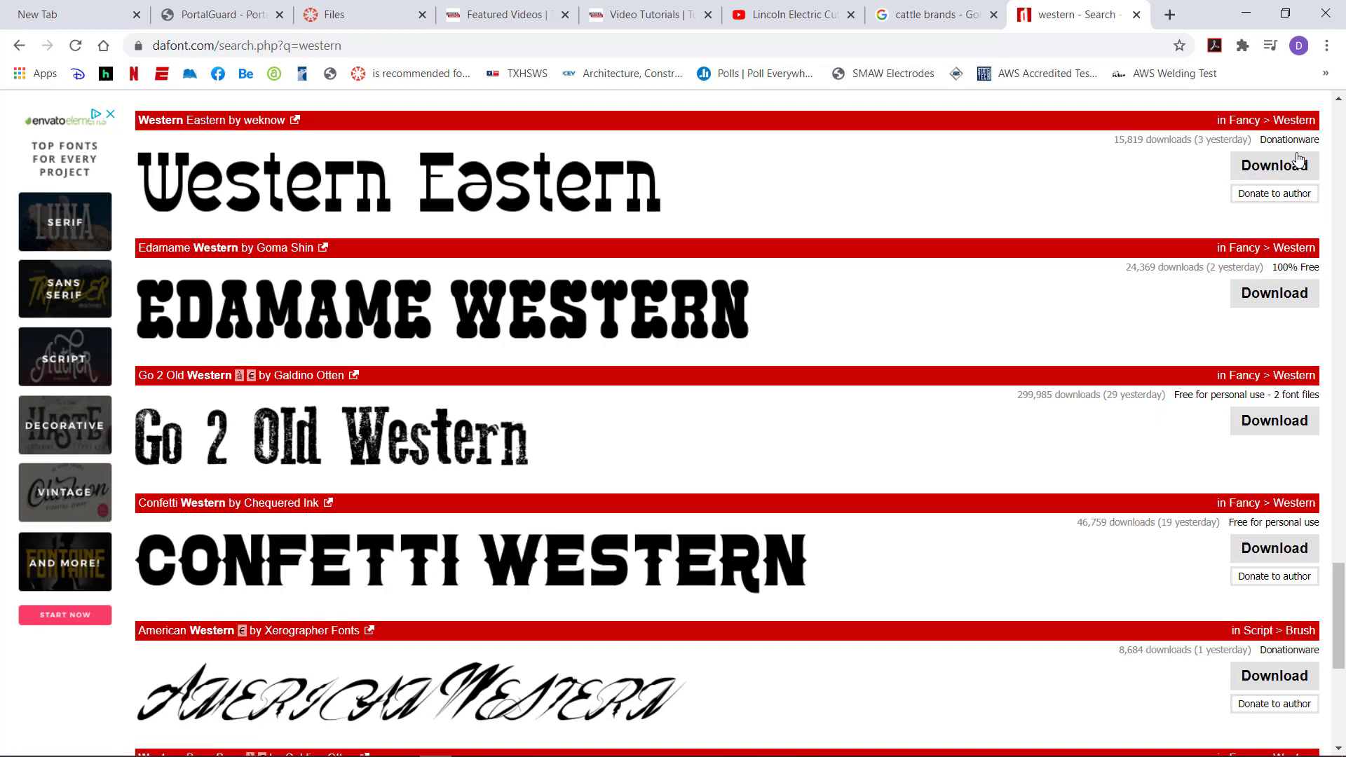
Step: Compare the remaining western fonts in the DaFont results and download Nantoka Western
scroll(1269, 577, "down", 5)
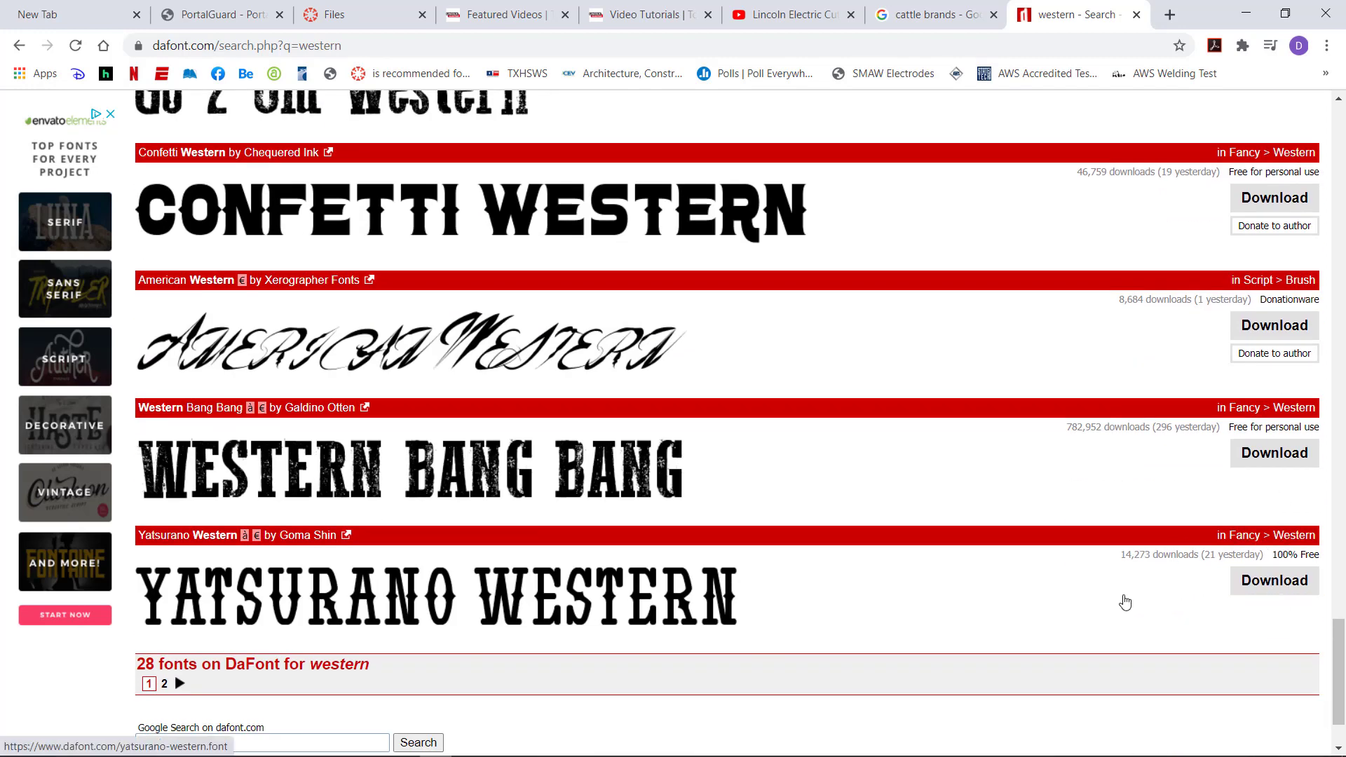
scroll(1126, 605, "up", 5)
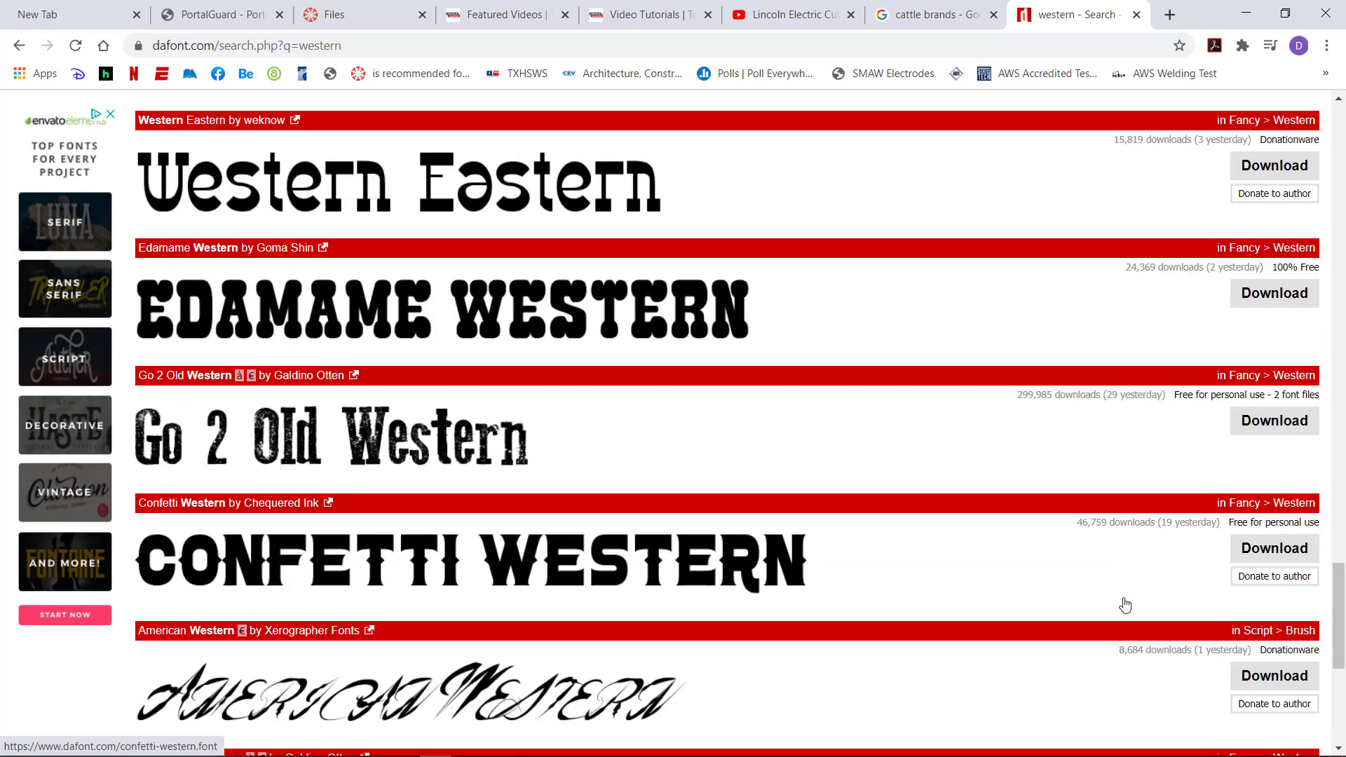
scroll(1126, 605, "down", 5)
scroll(1125, 601, "up", 6)
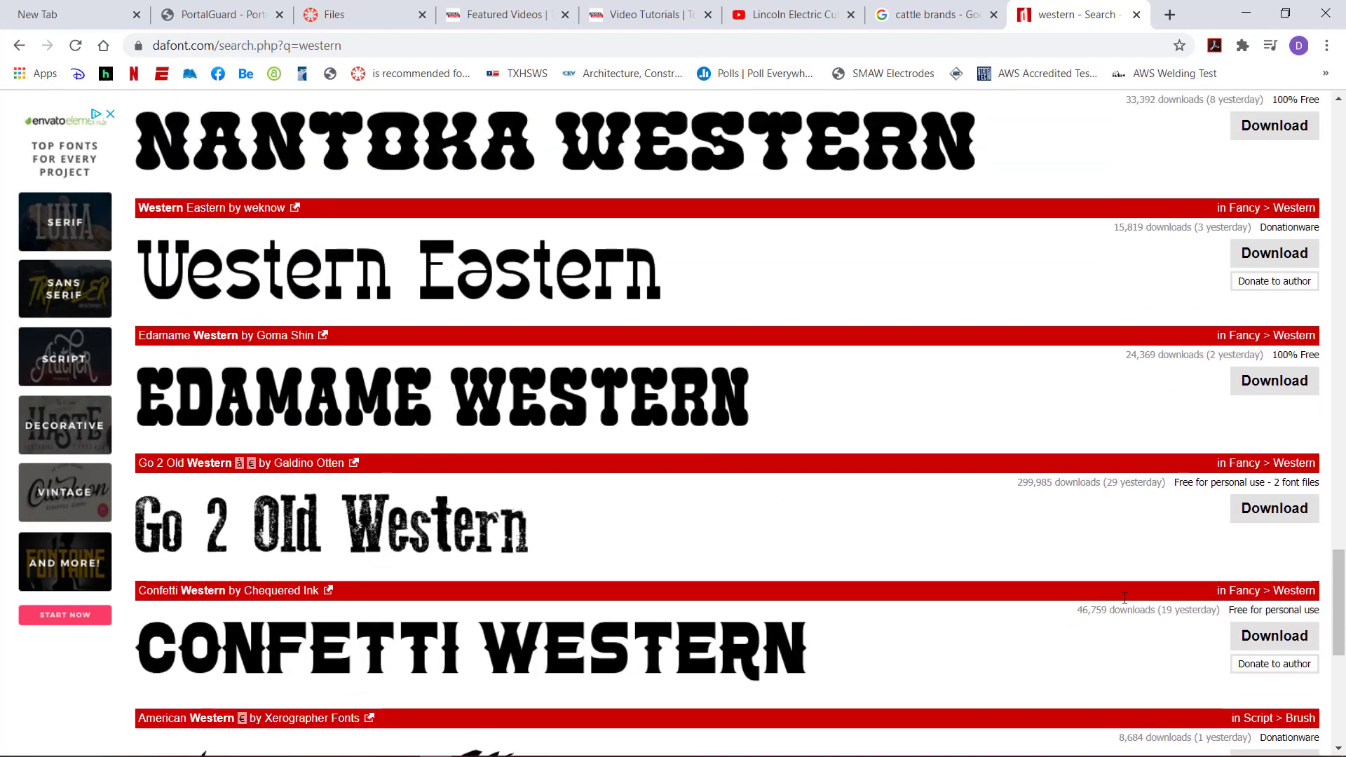
scroll(574, 441, "down", 1)
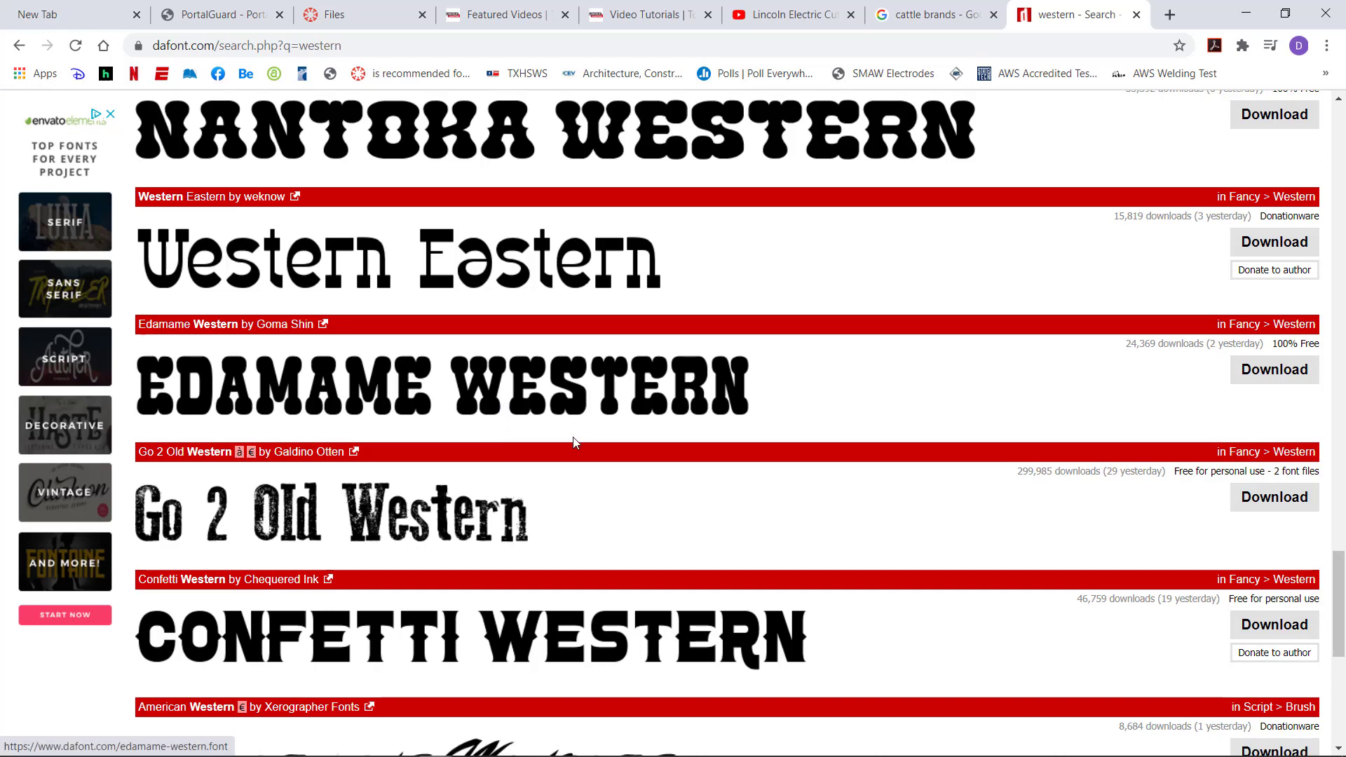
scroll(574, 442, "down", 7)
scroll(583, 445, "up", 8)
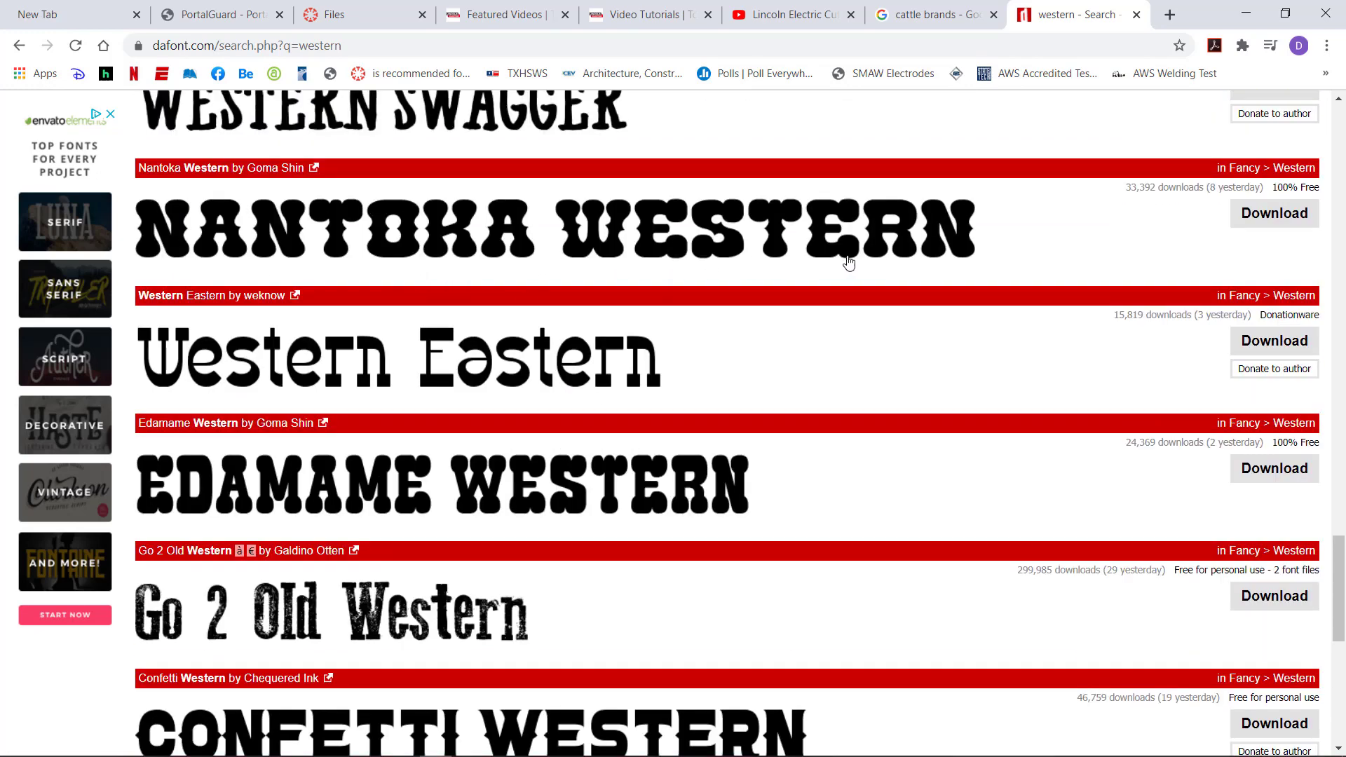
left_click(1255, 216)
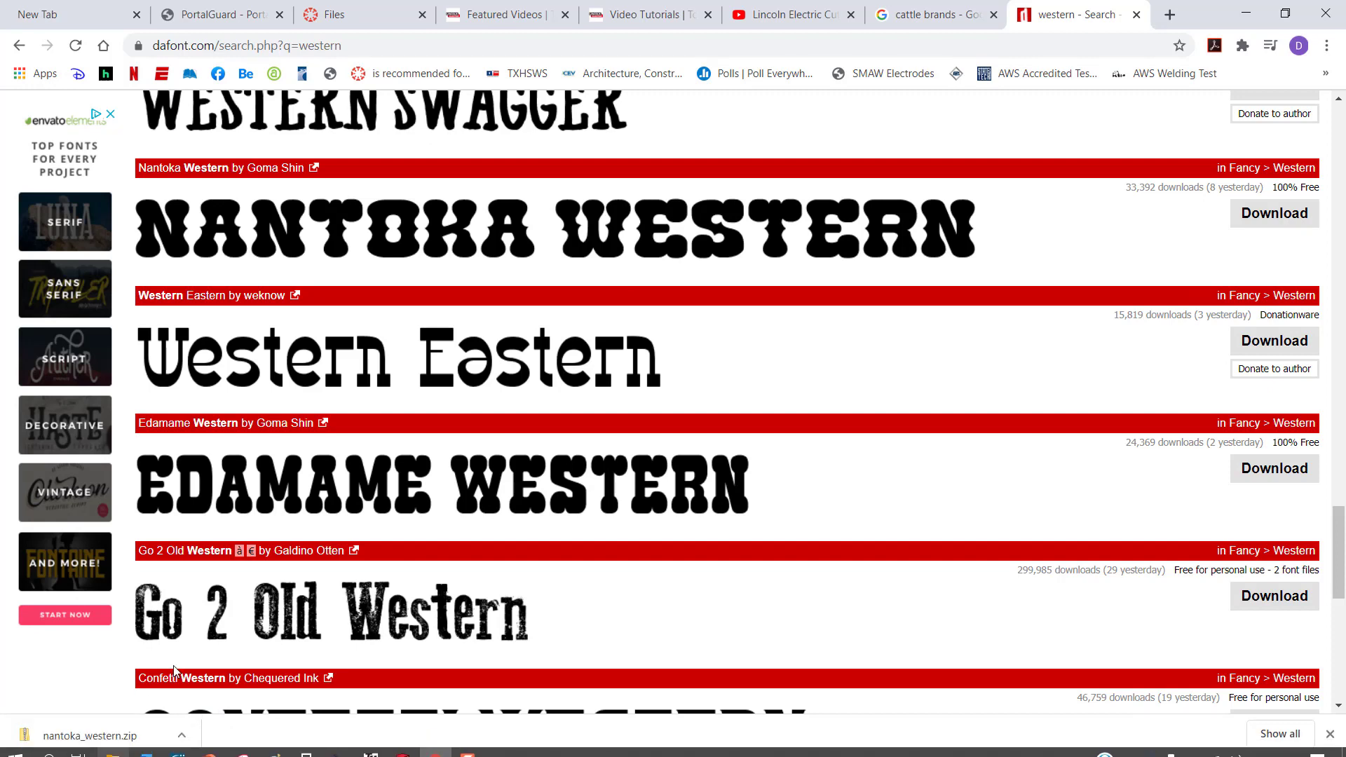
Step: Show the downloaded nantoka_western.zip in its folder from the browser's download list, and dock the Downloads folder window beside the desktop
key("ctrl+j")
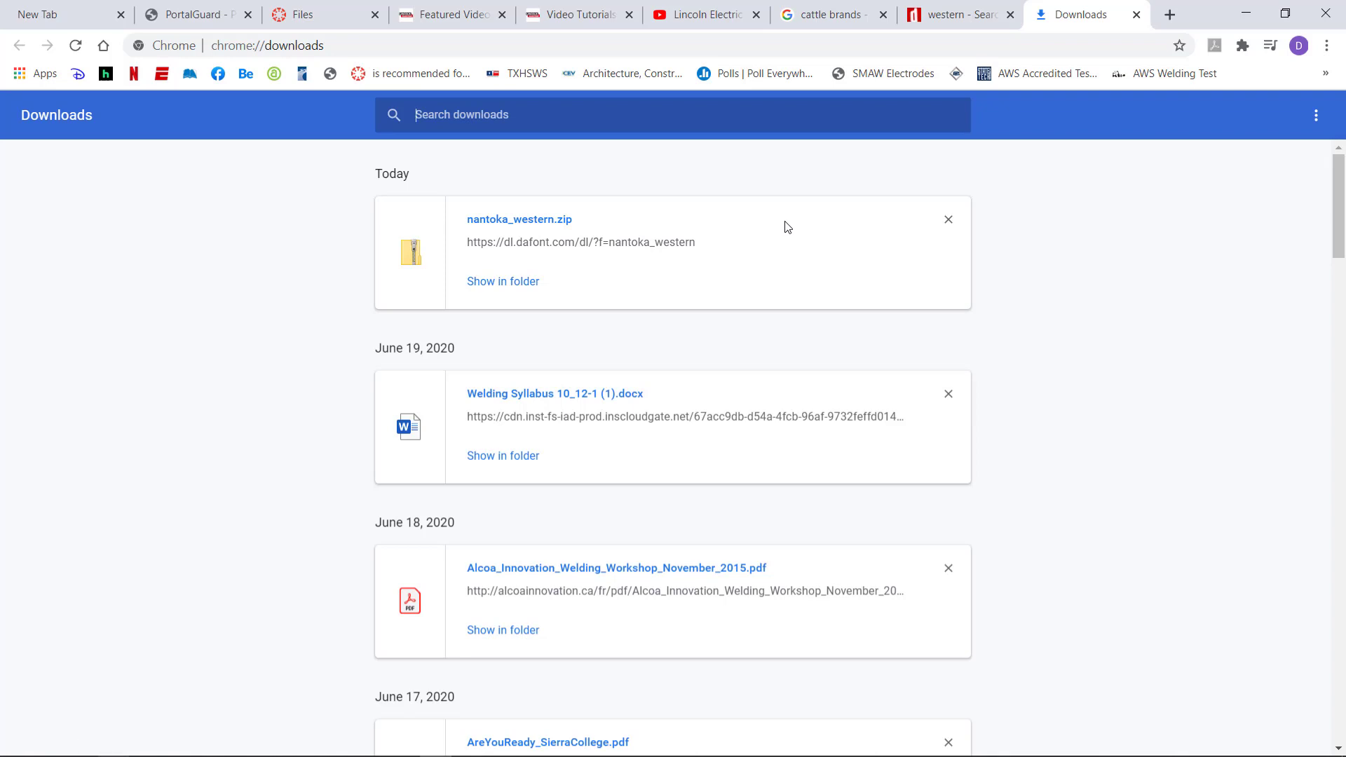
left_click_drag(1217, 28, 1345, 138)
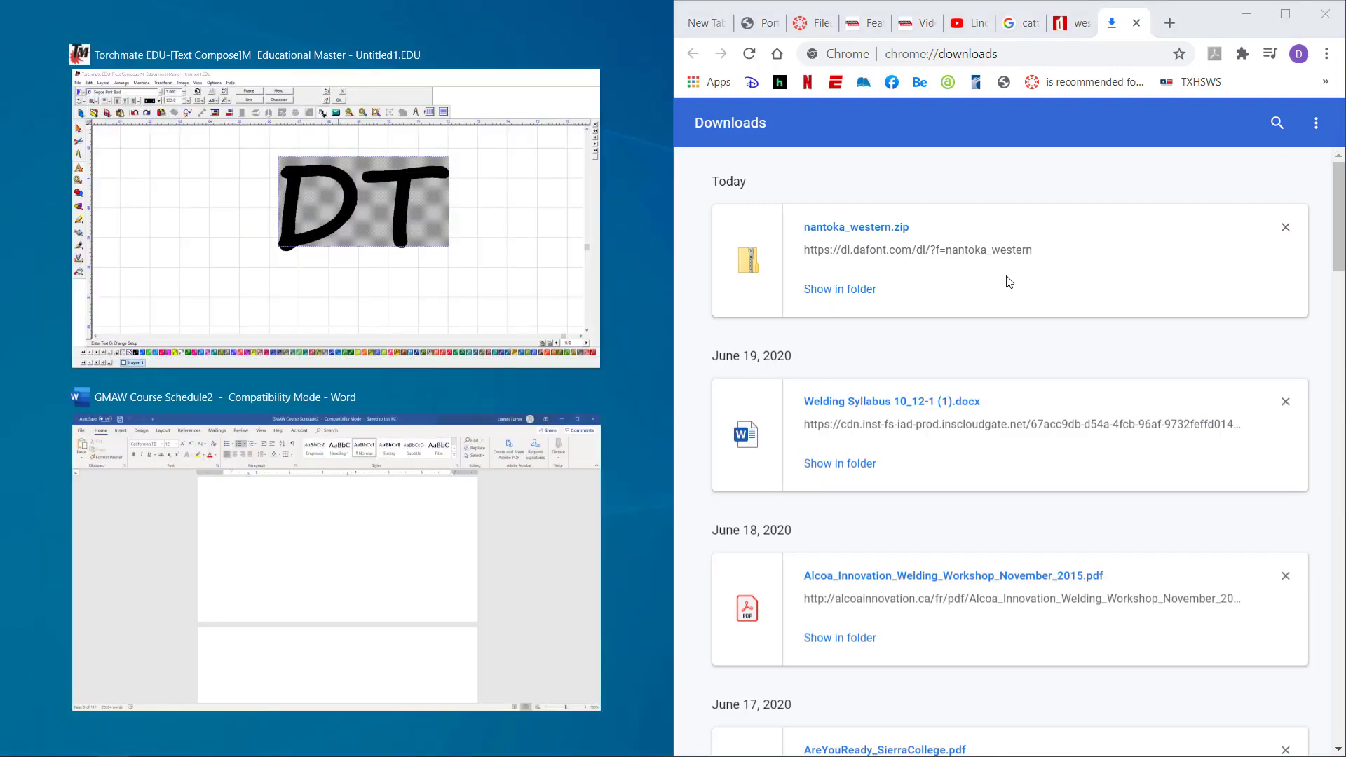
left_click(861, 291)
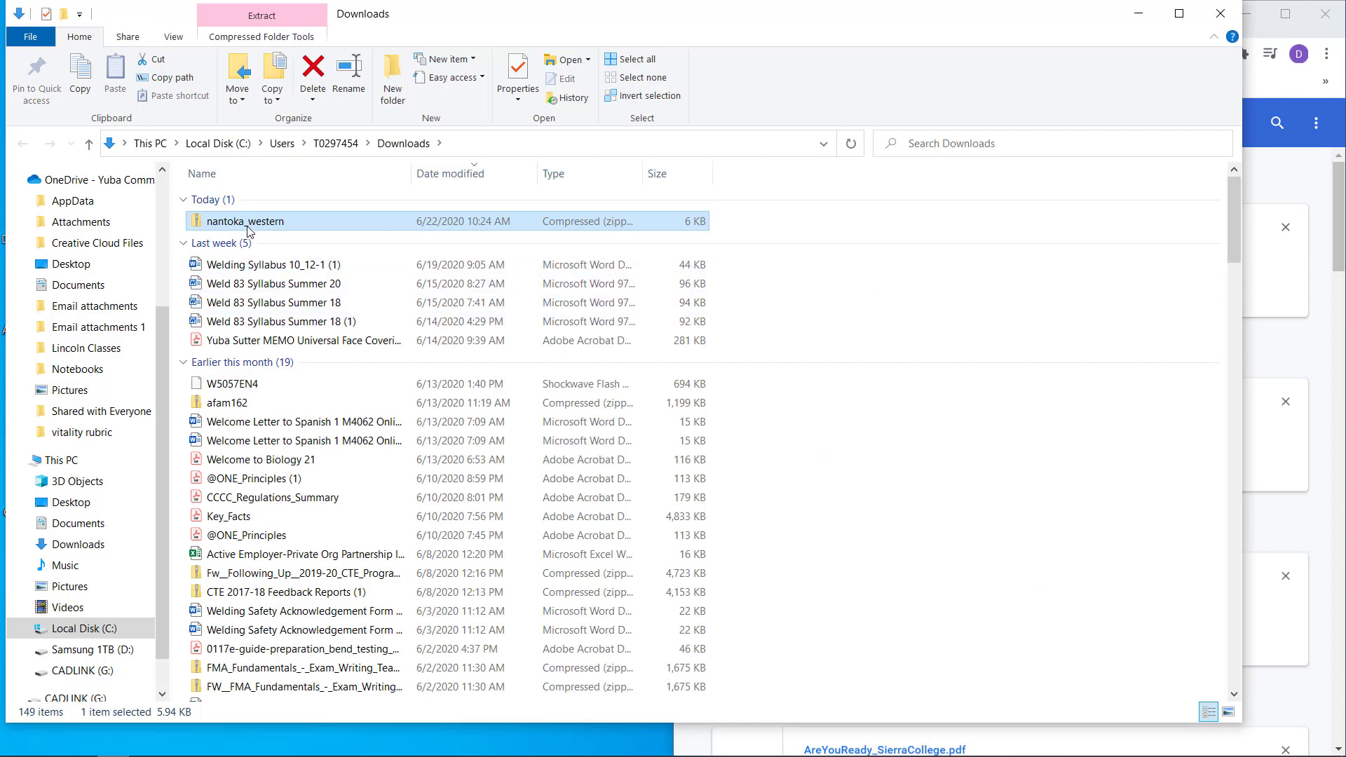
left_click_drag(925, 24, 1342, 137)
left_click(586, 457)
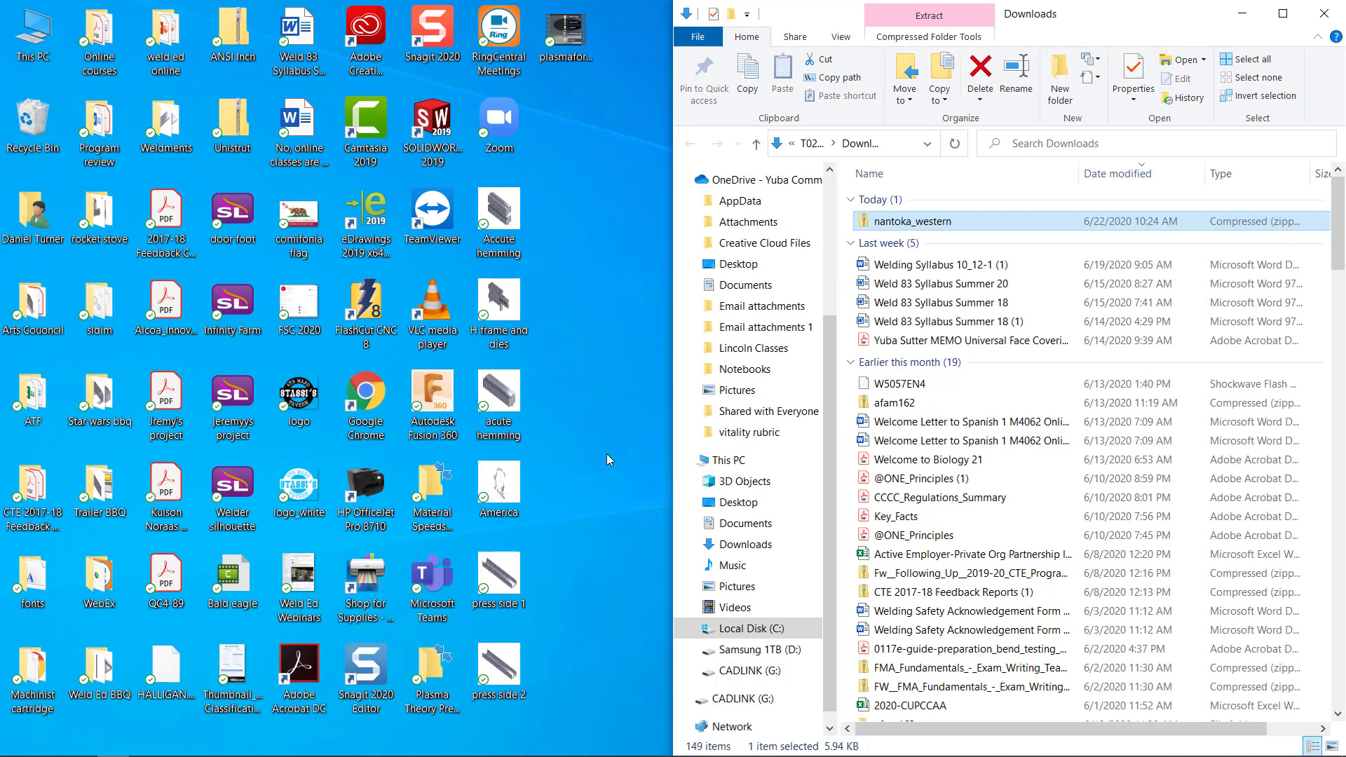
Step: Try to create a new desktop folder named fonts, declining to merge it with the existing folder
right_click(618, 392)
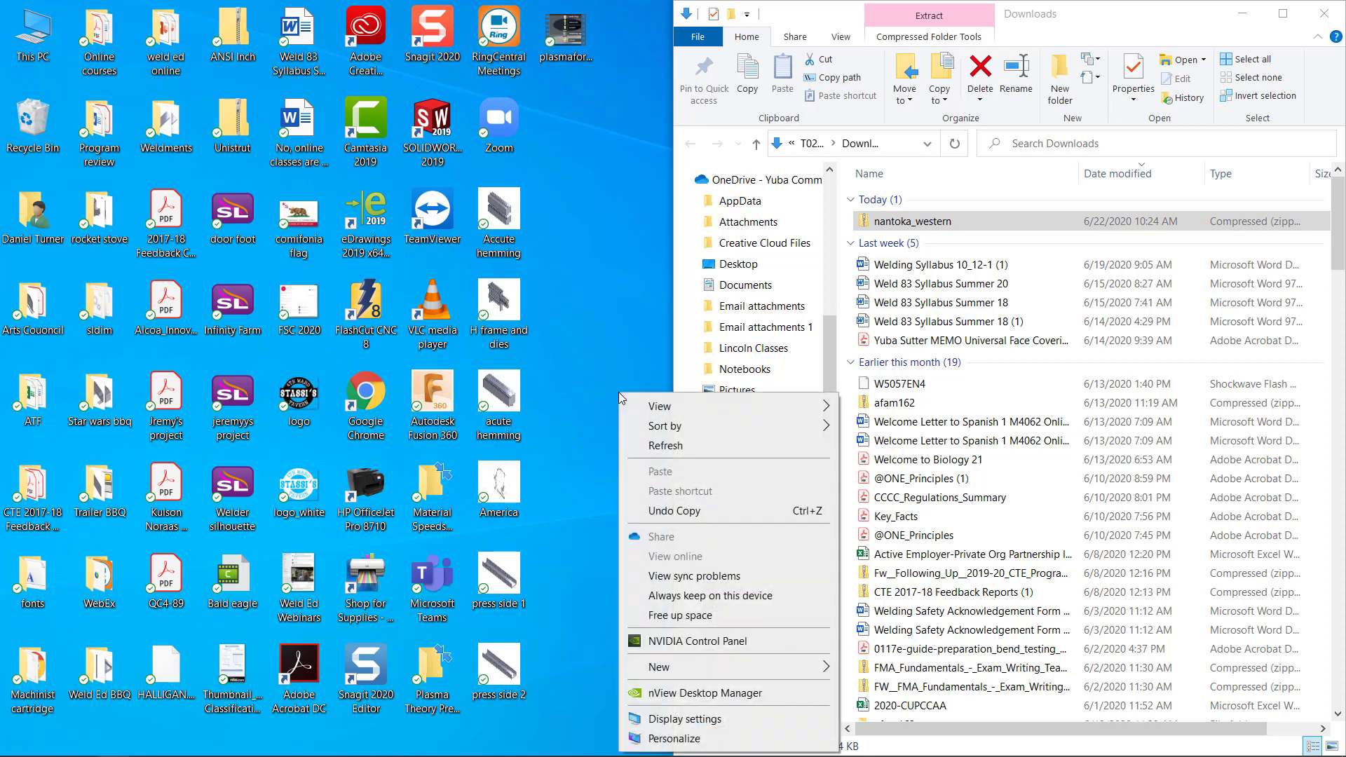
mouse_move(676, 666)
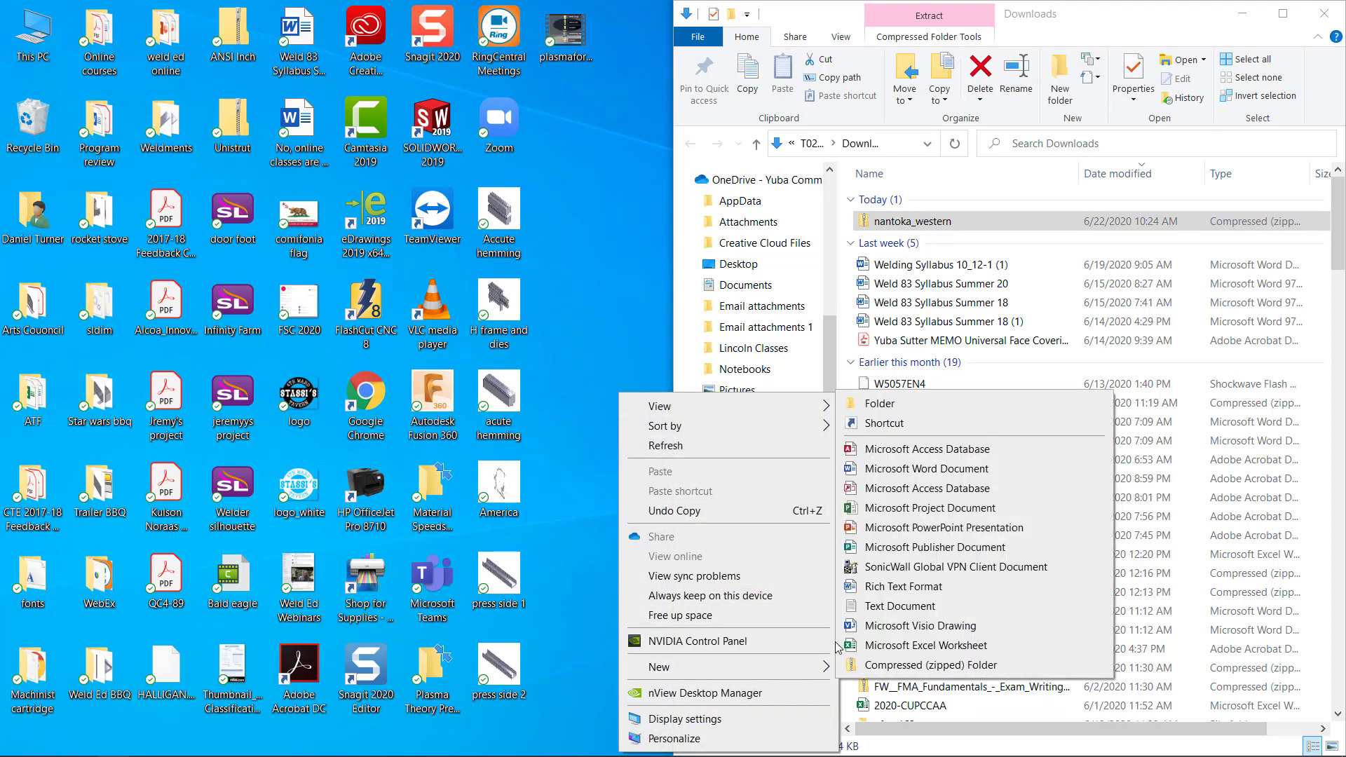
left_click(965, 405)
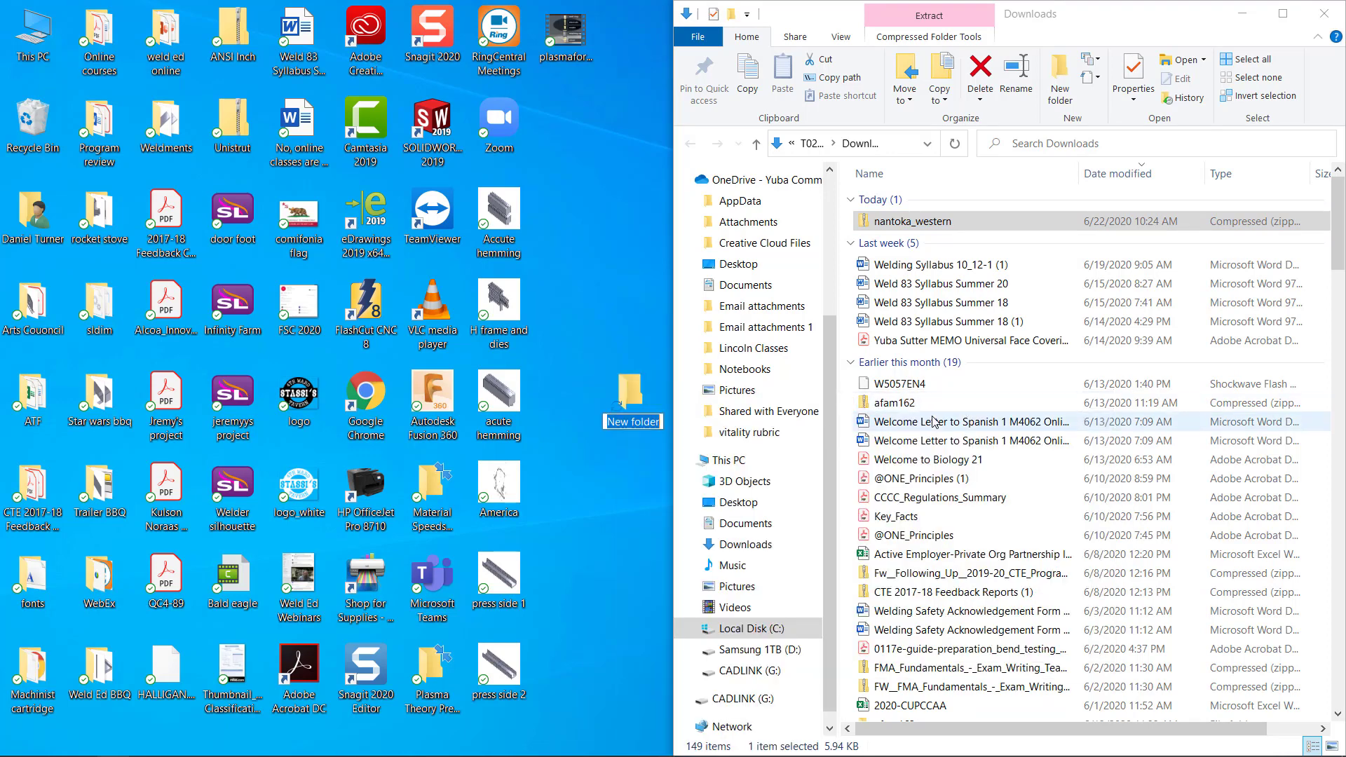
type("Fonts")
left_click(617, 478)
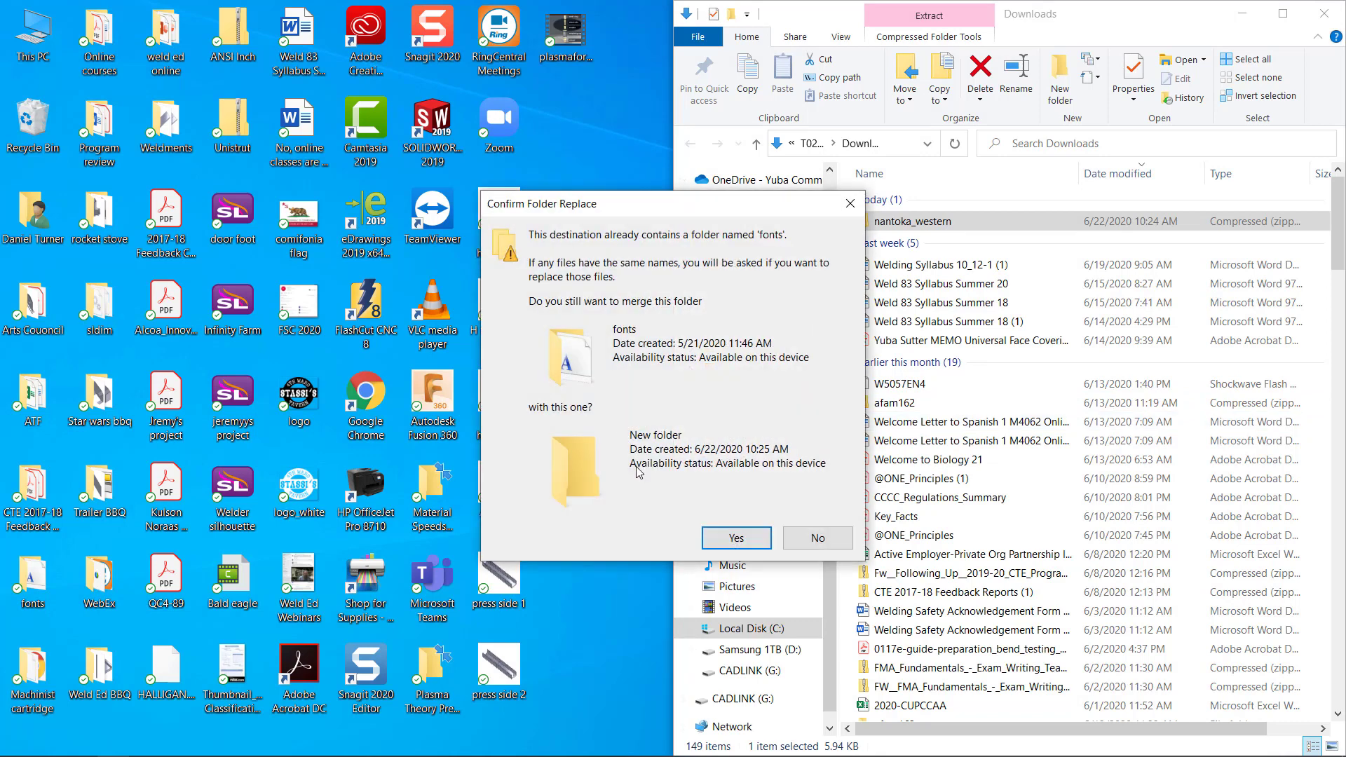
left_click(832, 548)
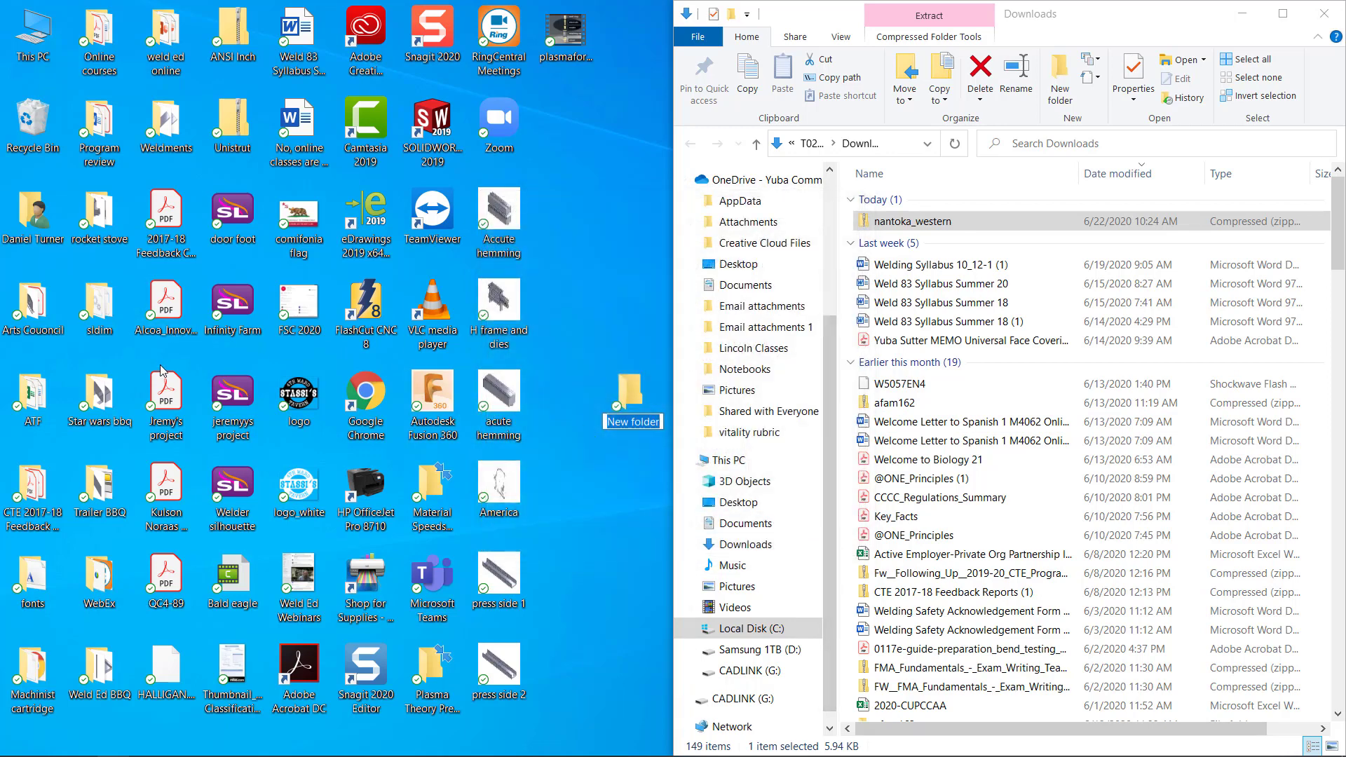
Step: Create a subfolder named Nantoka_western inside the existing desktop fonts folder, then close that folder window
double_click(21, 588)
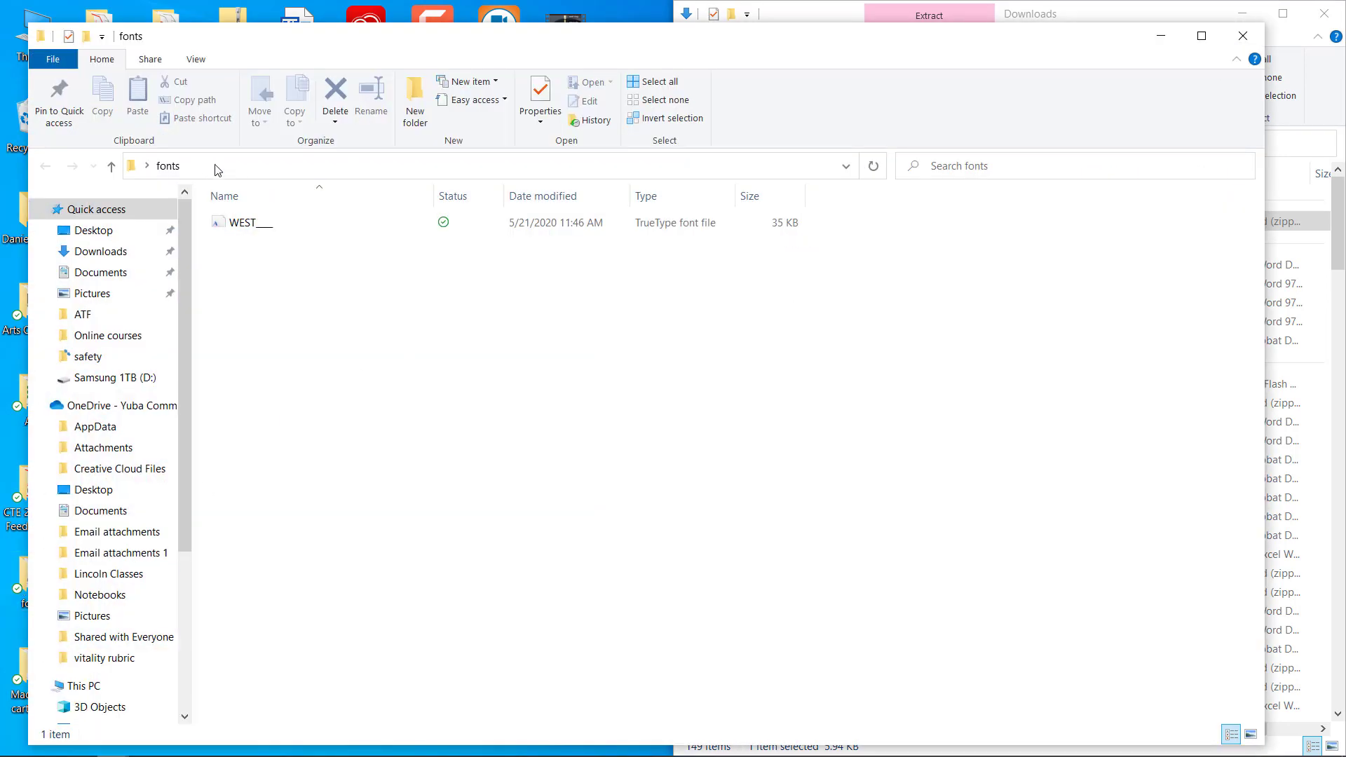
left_click(413, 113)
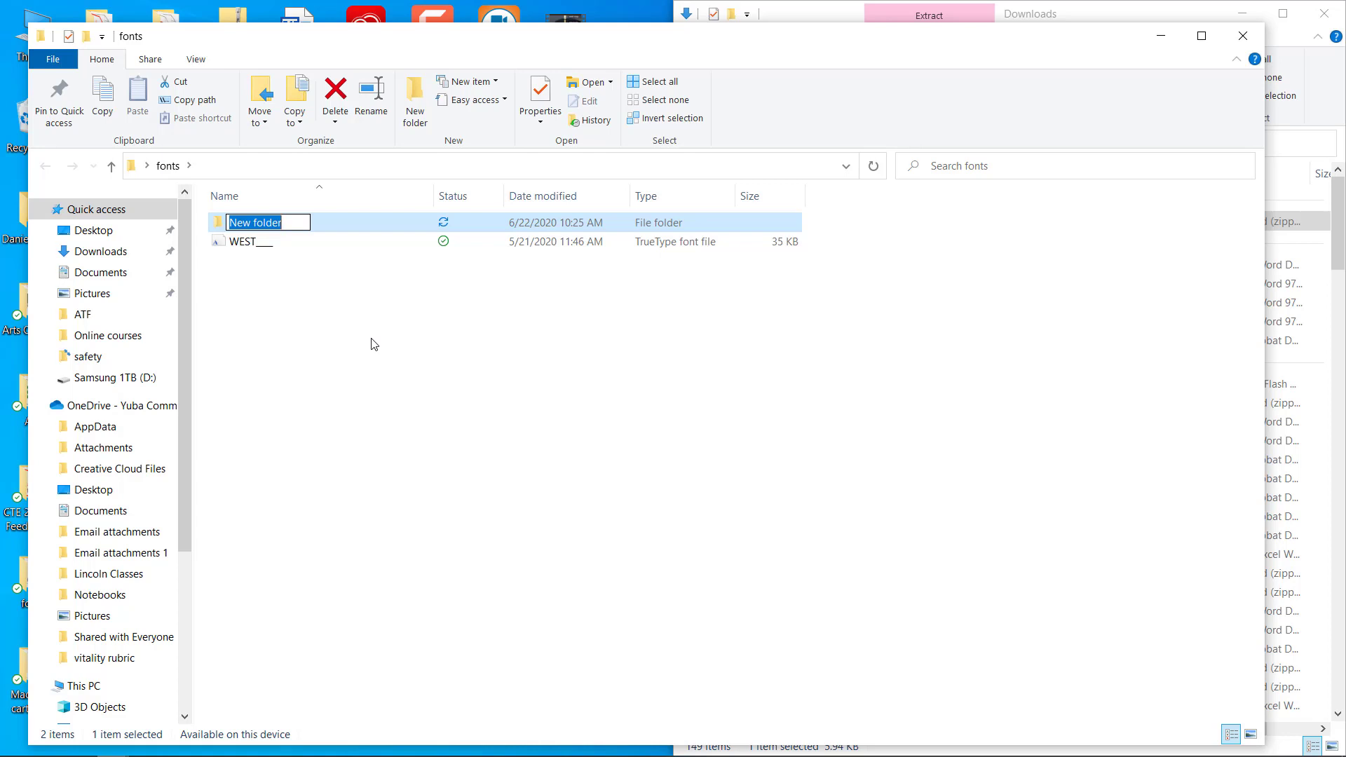
left_click_drag(756, 36, 0, 77)
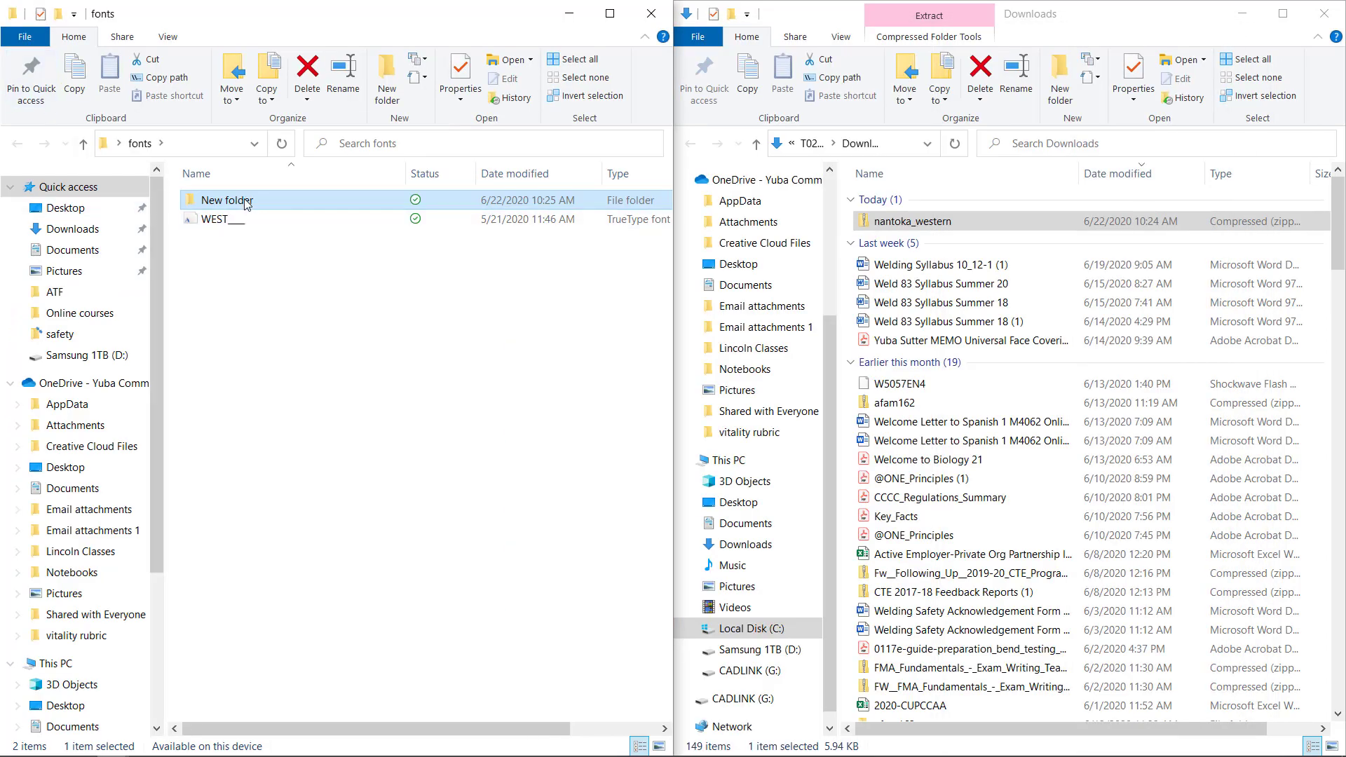
left_click(245, 202)
left_click_drag(253, 200, 200, 200)
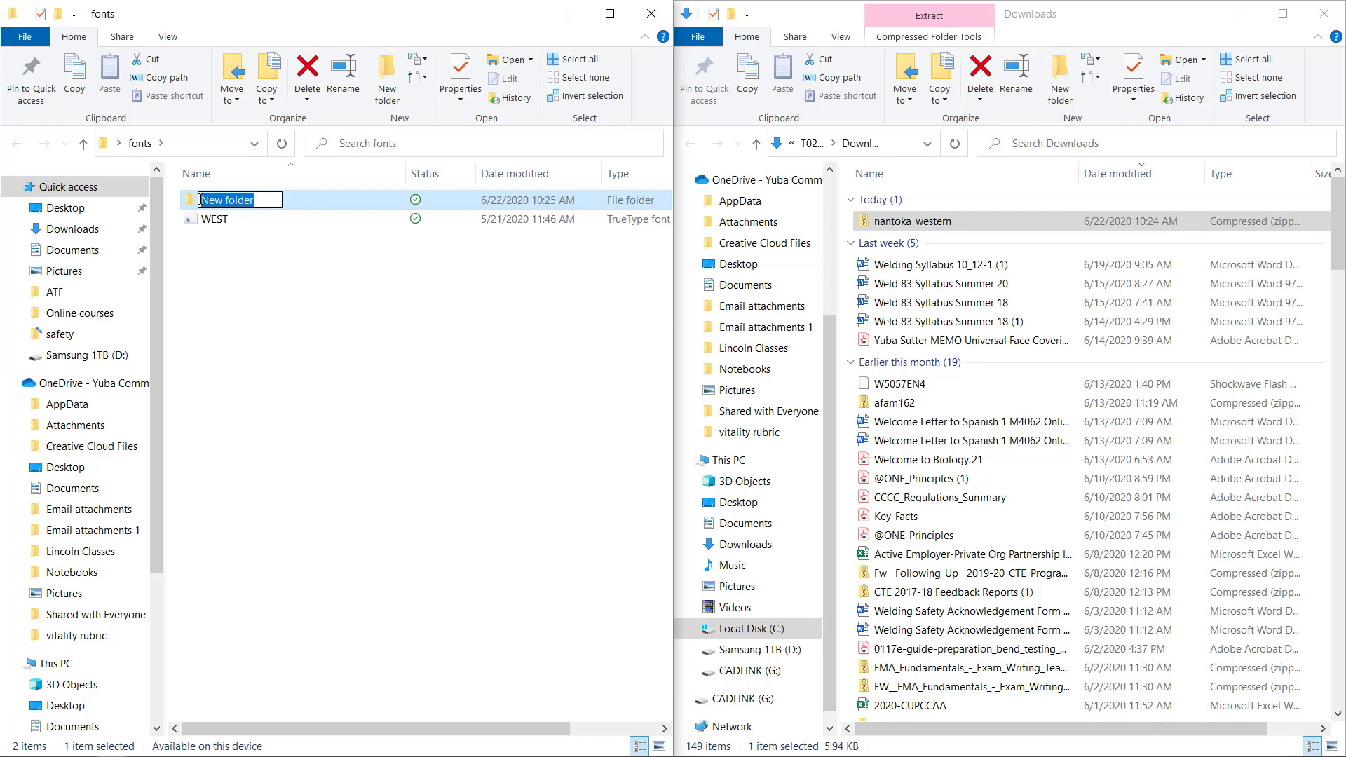
type("Nan")
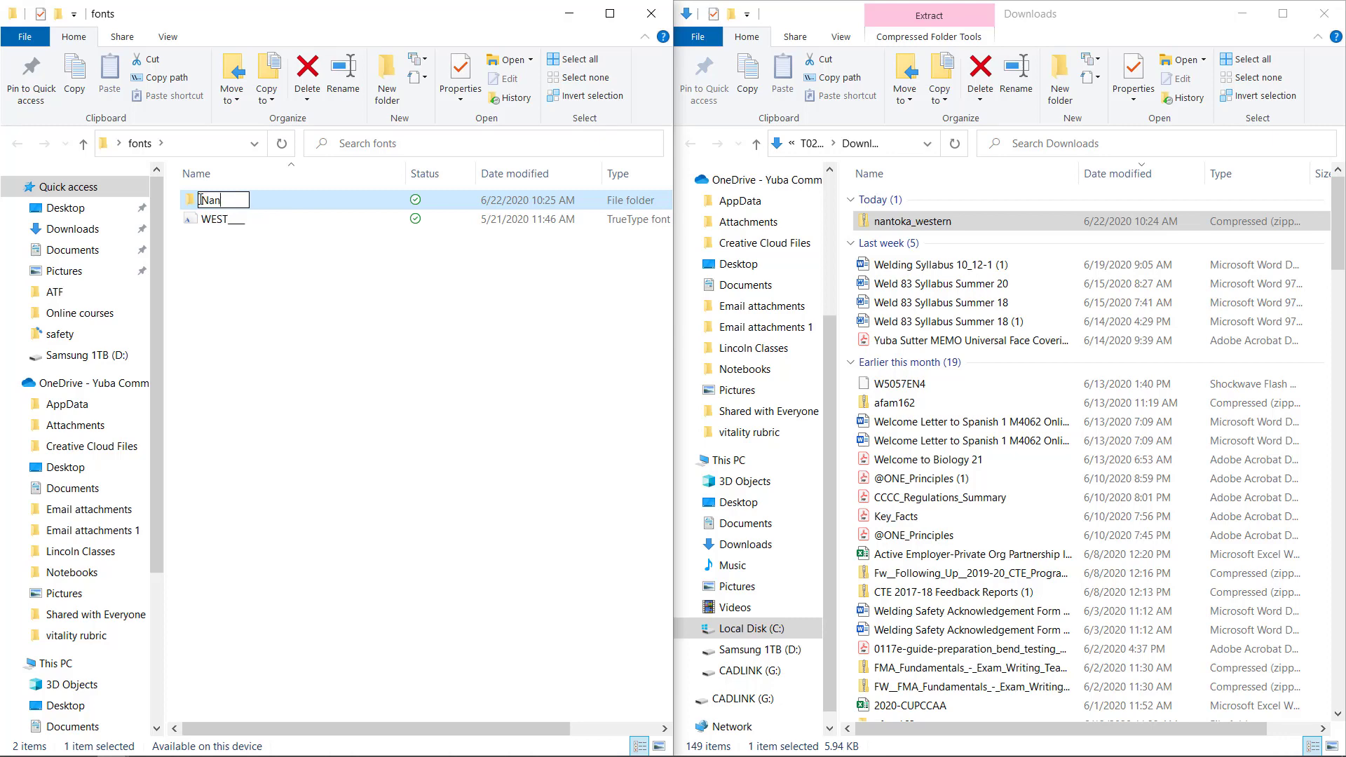
type("toka_western")
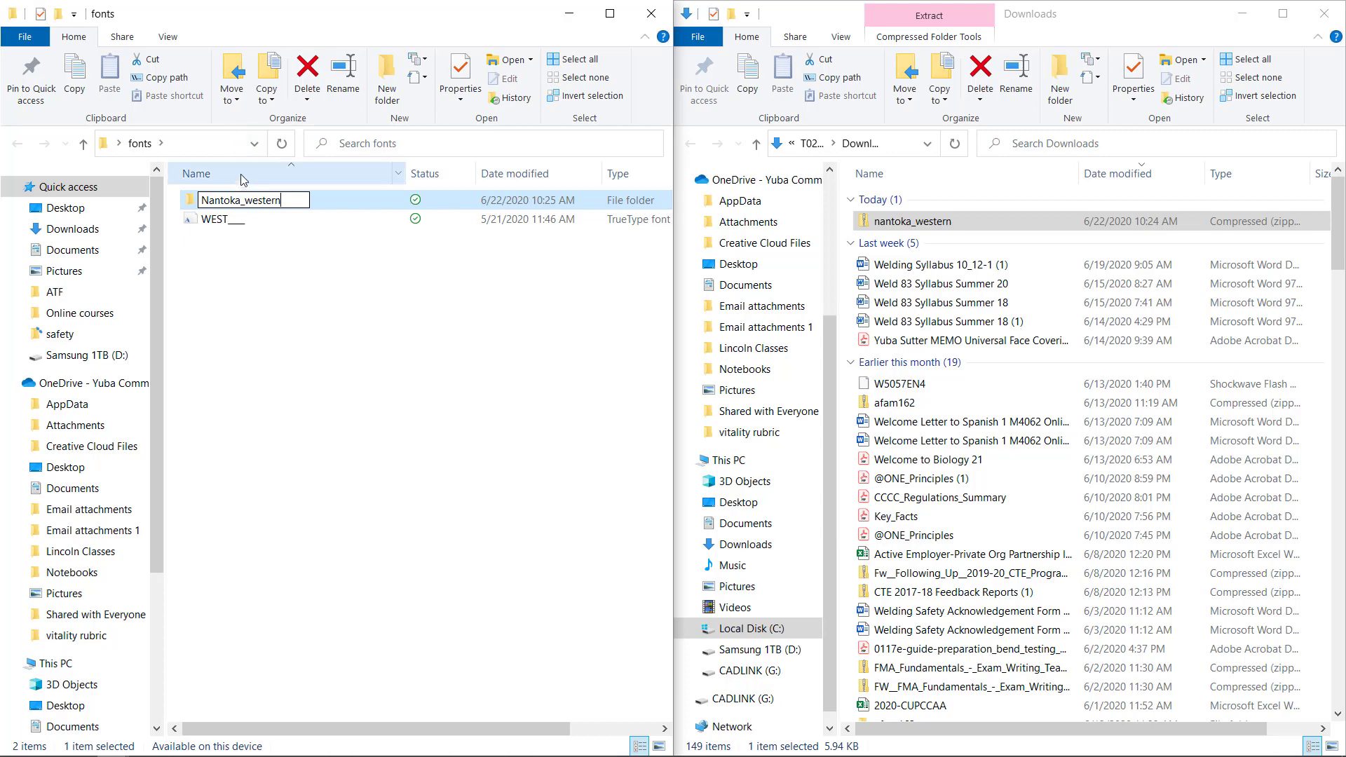
left_click(287, 311)
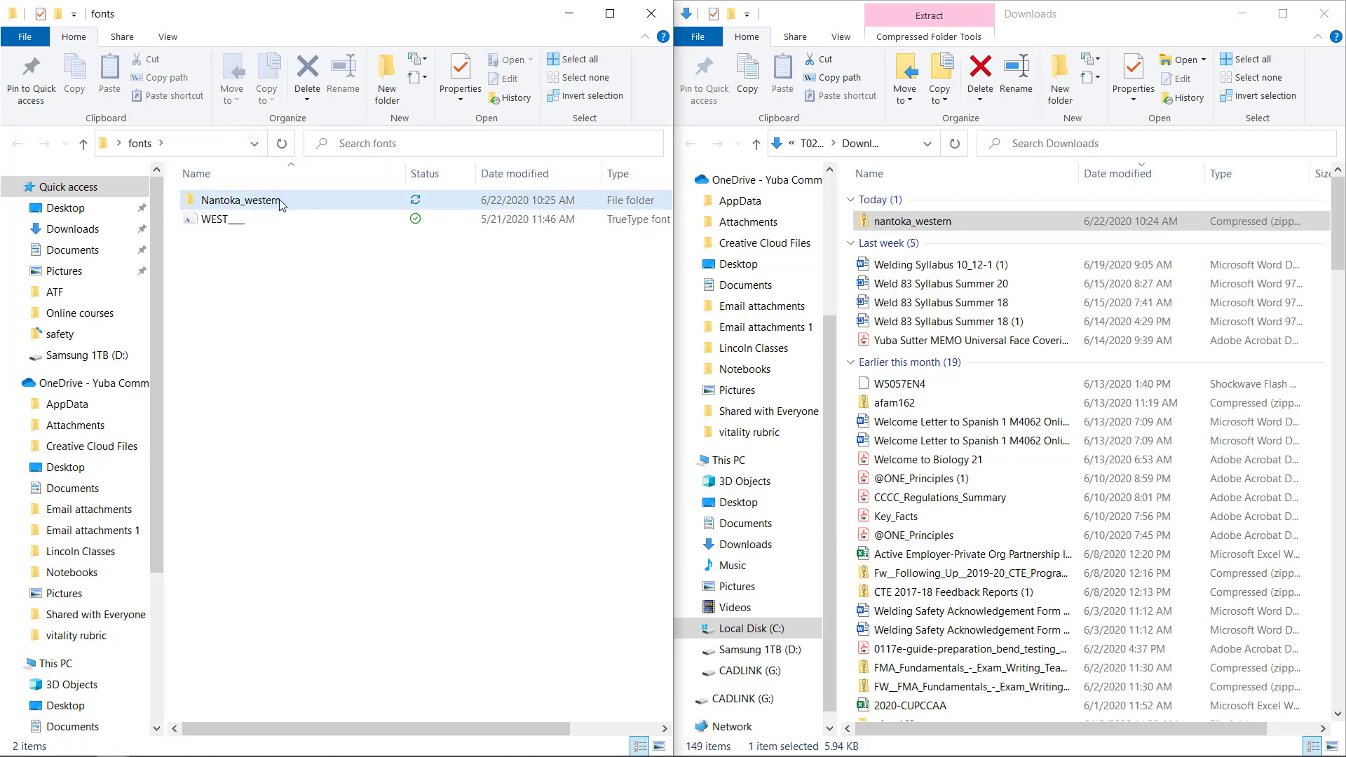
mouse_move(279, 201)
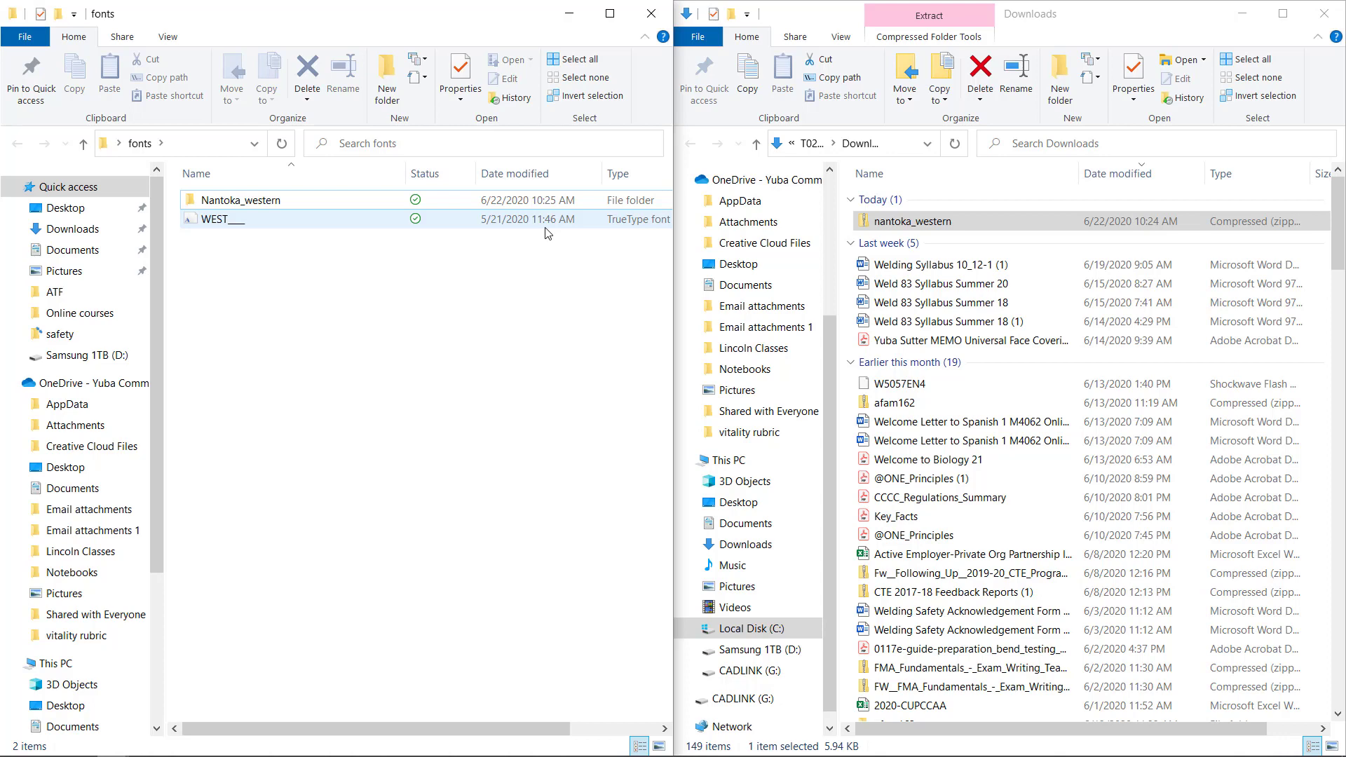
left_click(659, 16)
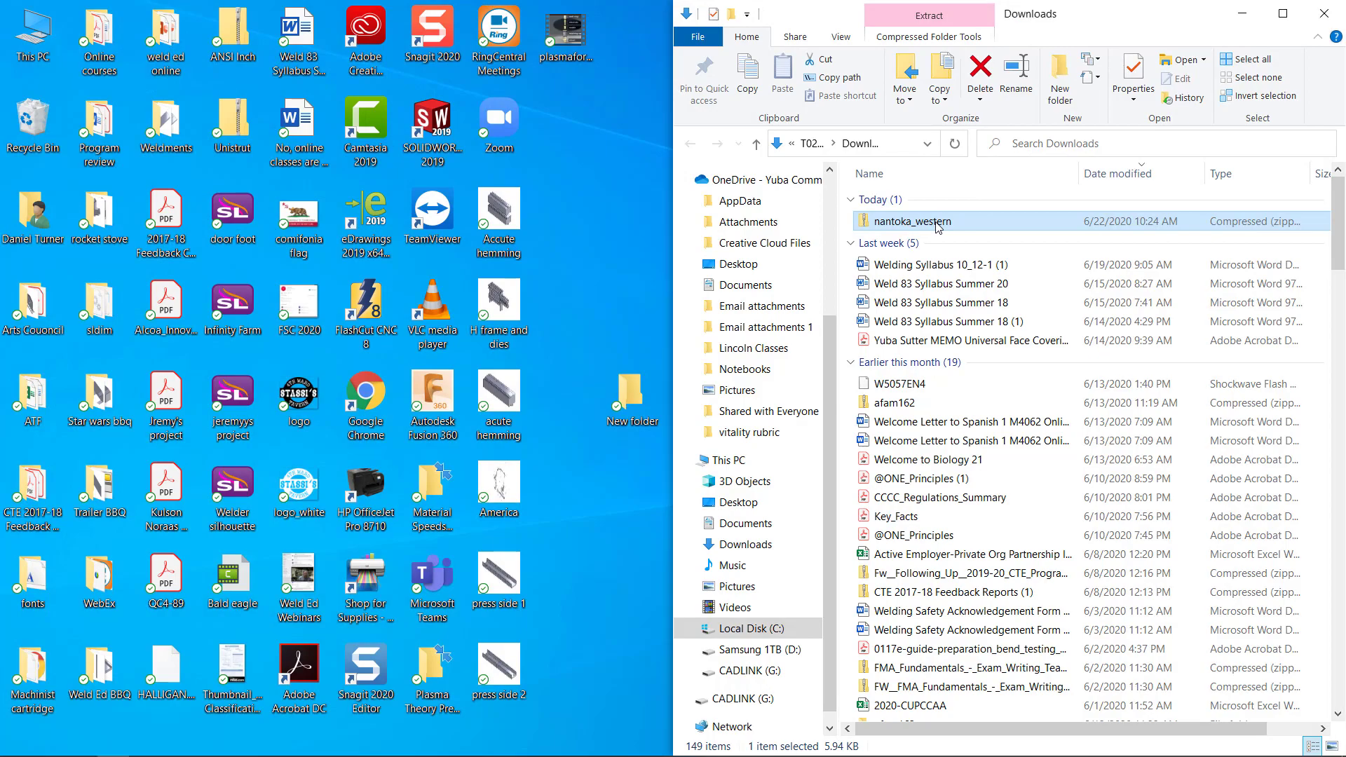
Step: Extract all files from the nantoka_western archive in Downloads into the Nantoka_western folder inside the desktop fonts folder
left_click(1295, 21)
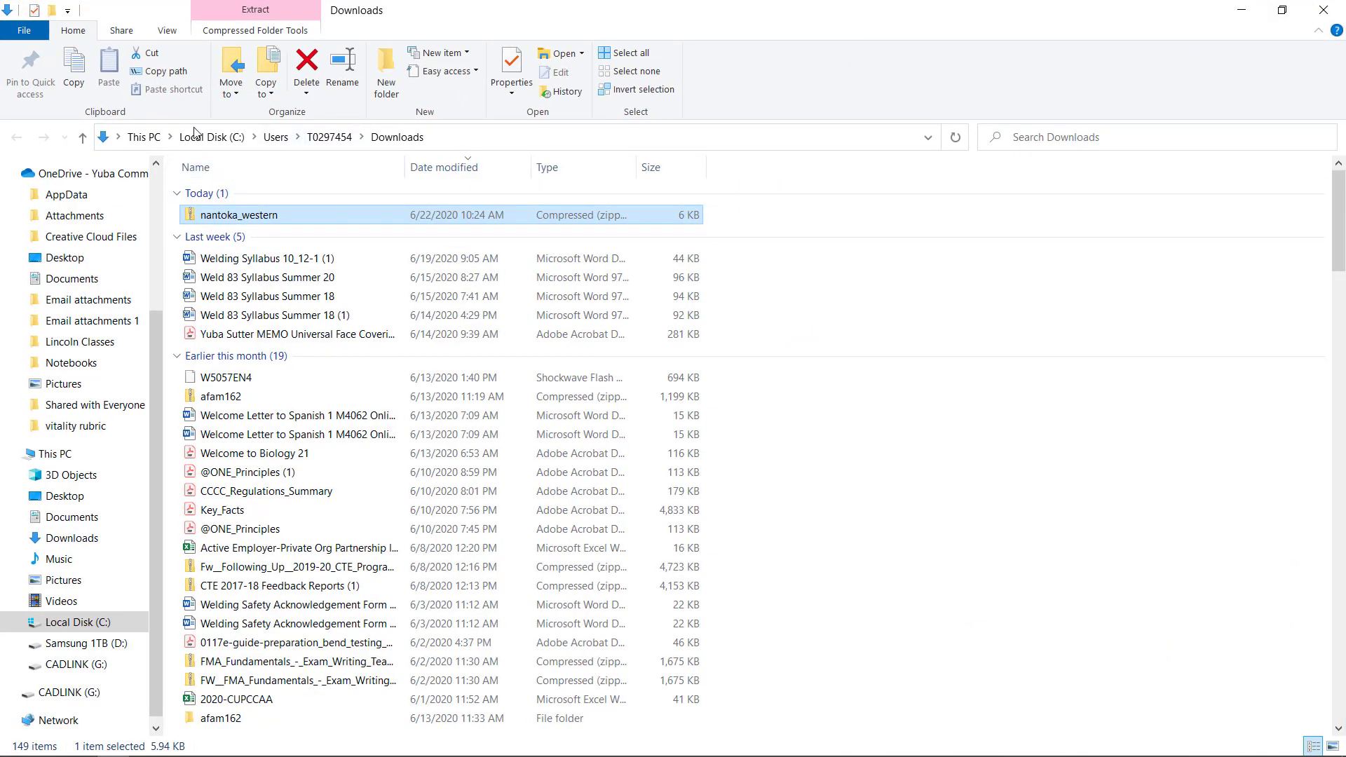
left_click(240, 16)
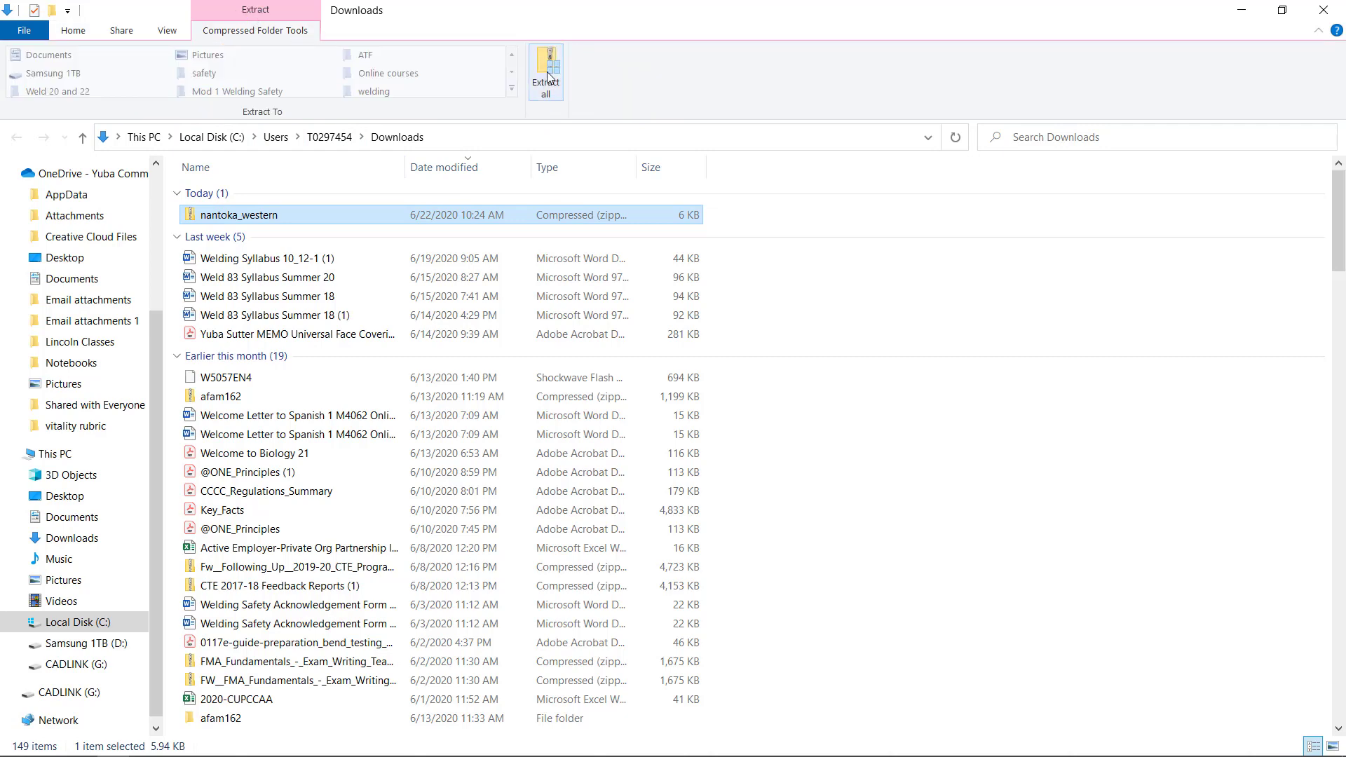
left_click(547, 72)
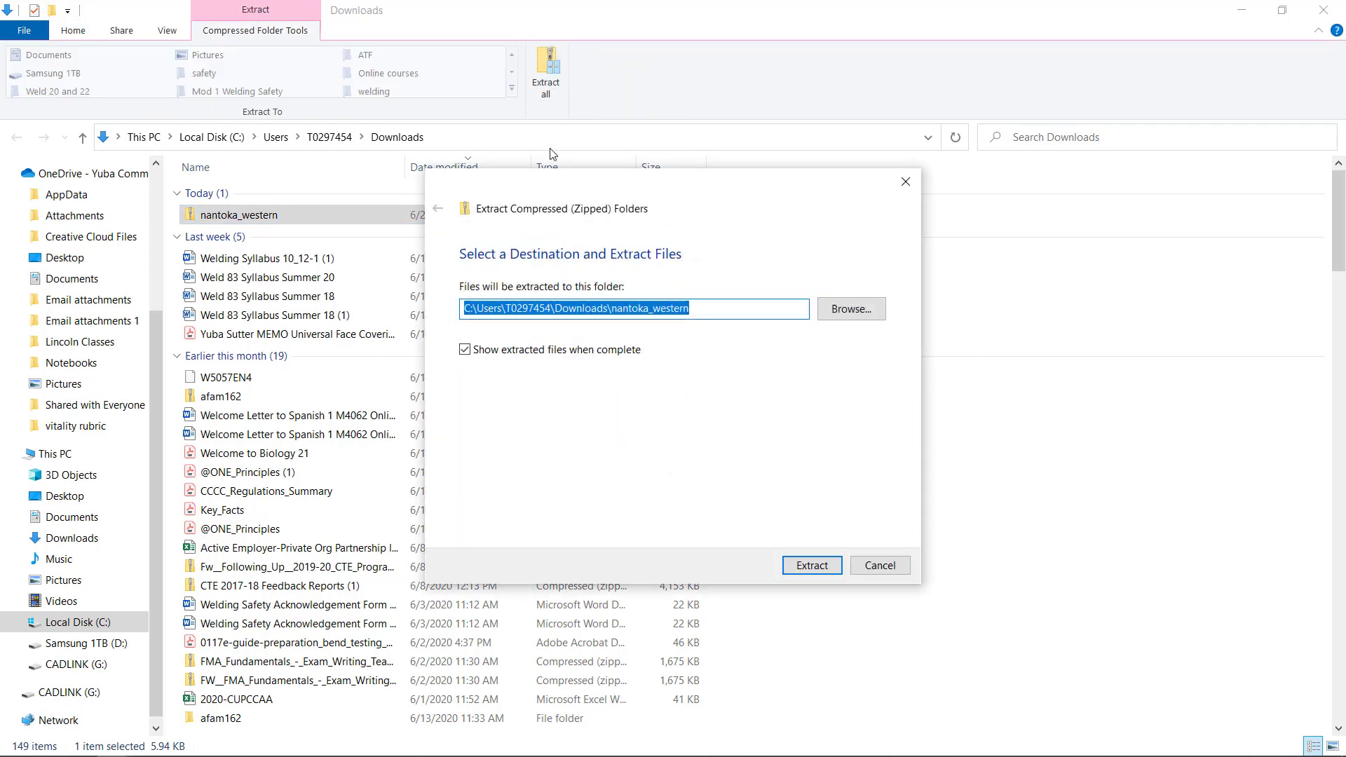
left_click(873, 309)
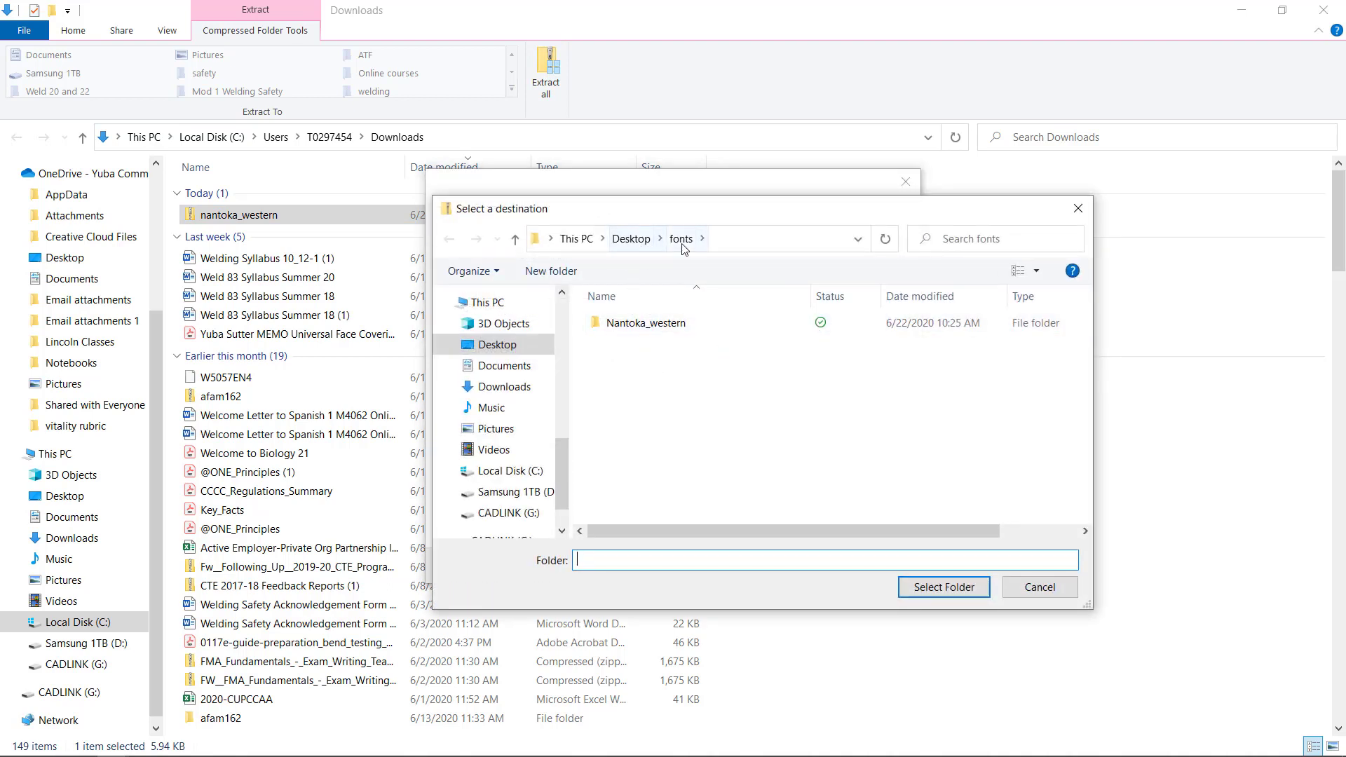
double_click(652, 329)
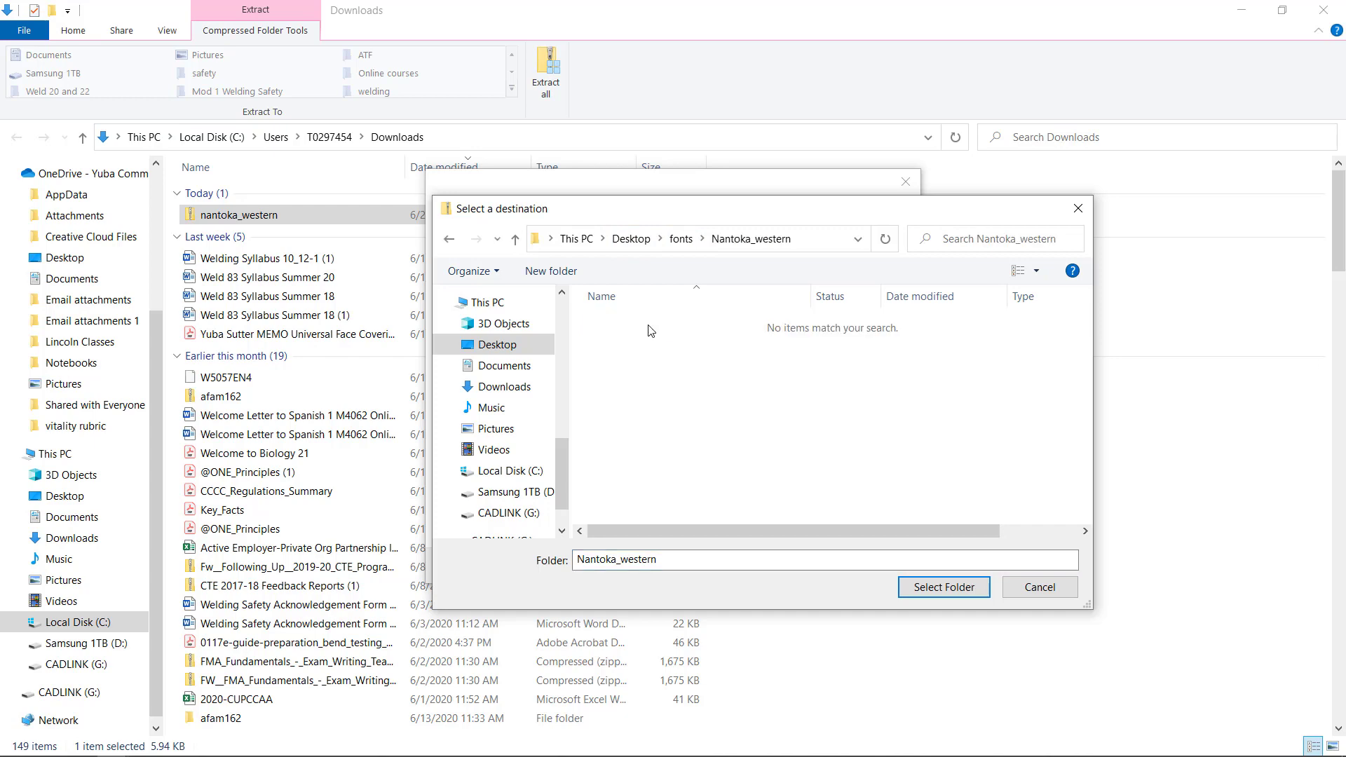
left_click(979, 590)
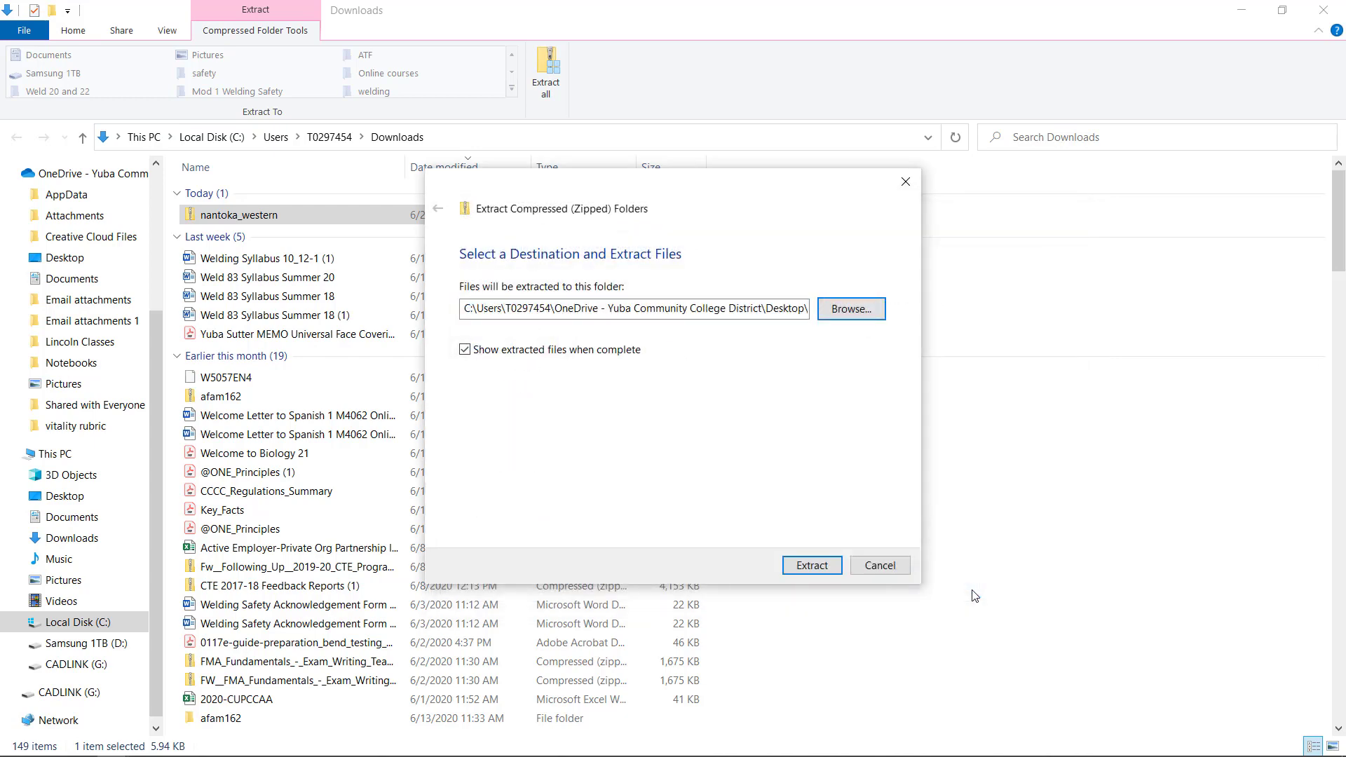
left_click(828, 563)
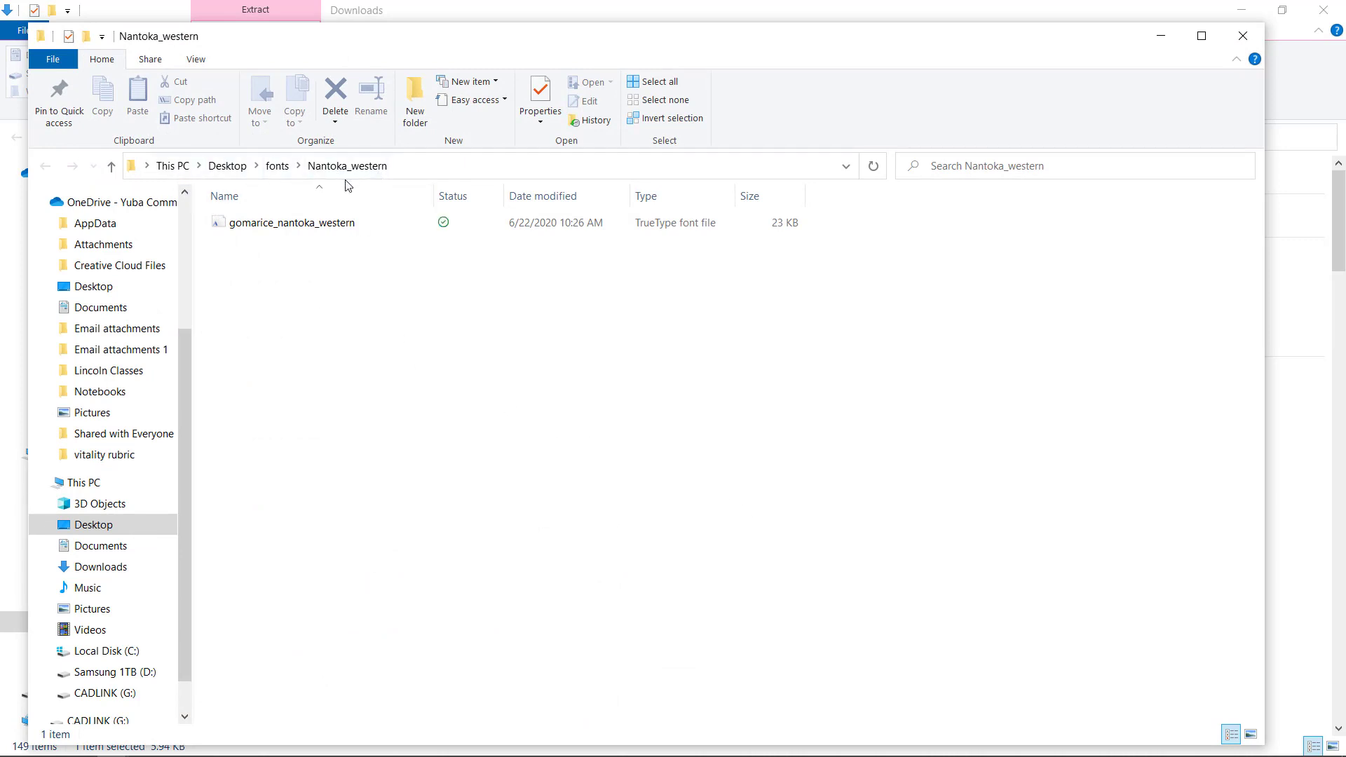
Step: Open the extracted gomarice_nantoka_western font file, install the font and close its preview
double_click(293, 222)
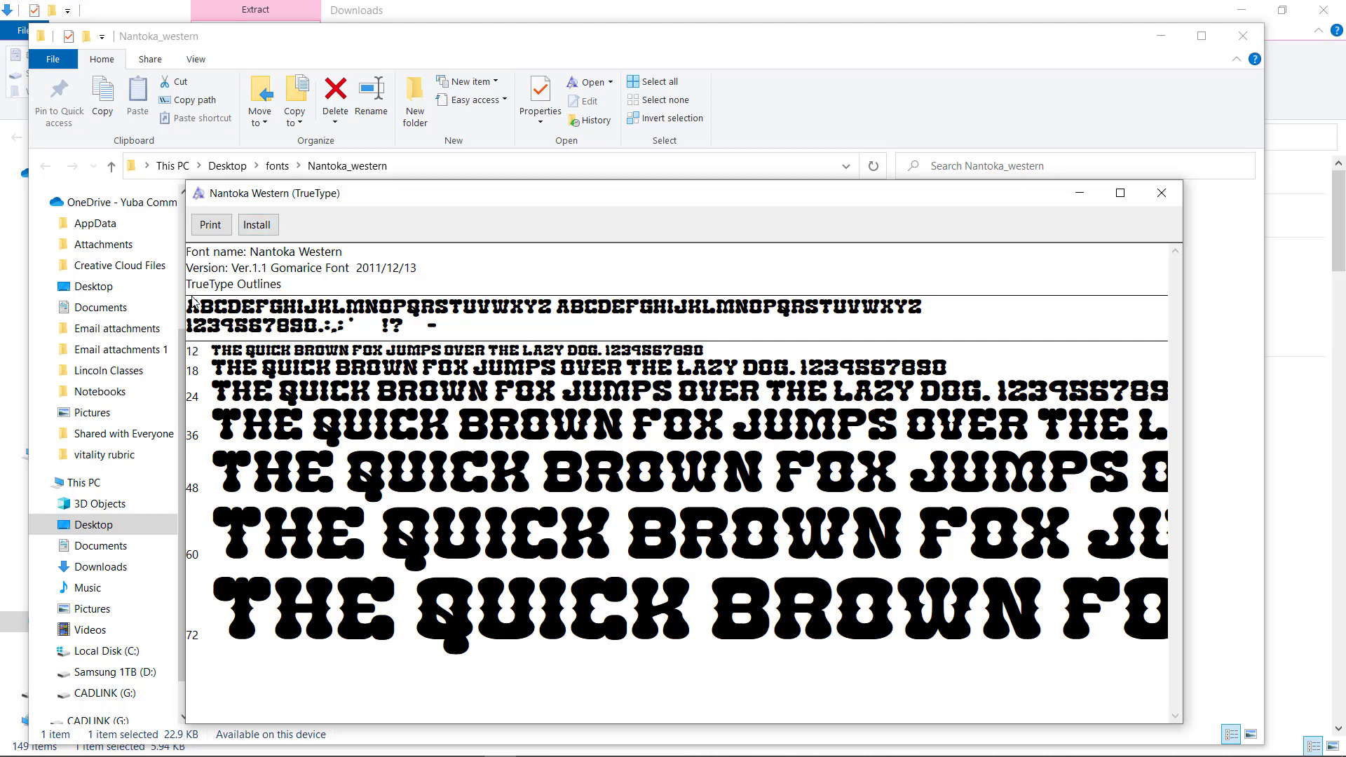
left_click(261, 231)
left_click(1162, 193)
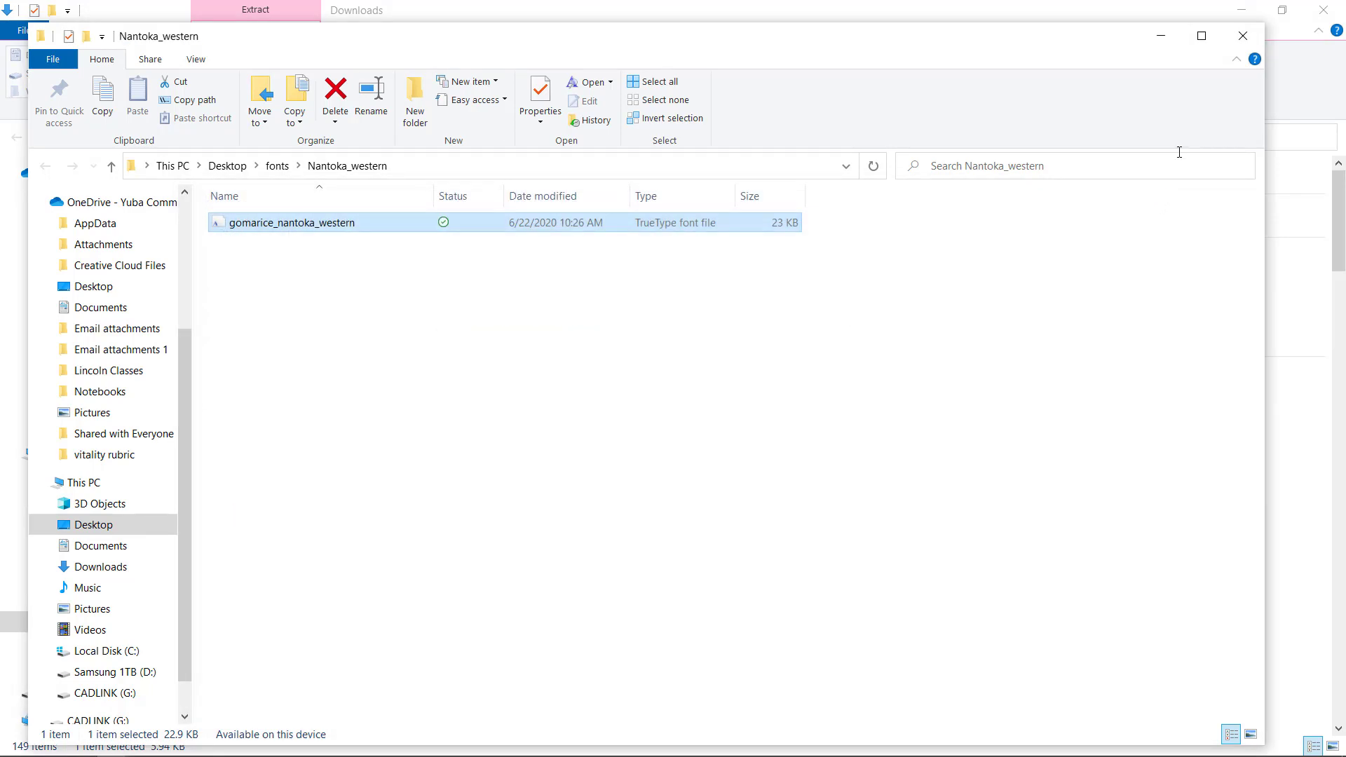
Step: Close the Nantoka_western and Downloads folder windows and minimise the browser to get back to the desktop
left_click(1242, 36)
left_click(1339, 14)
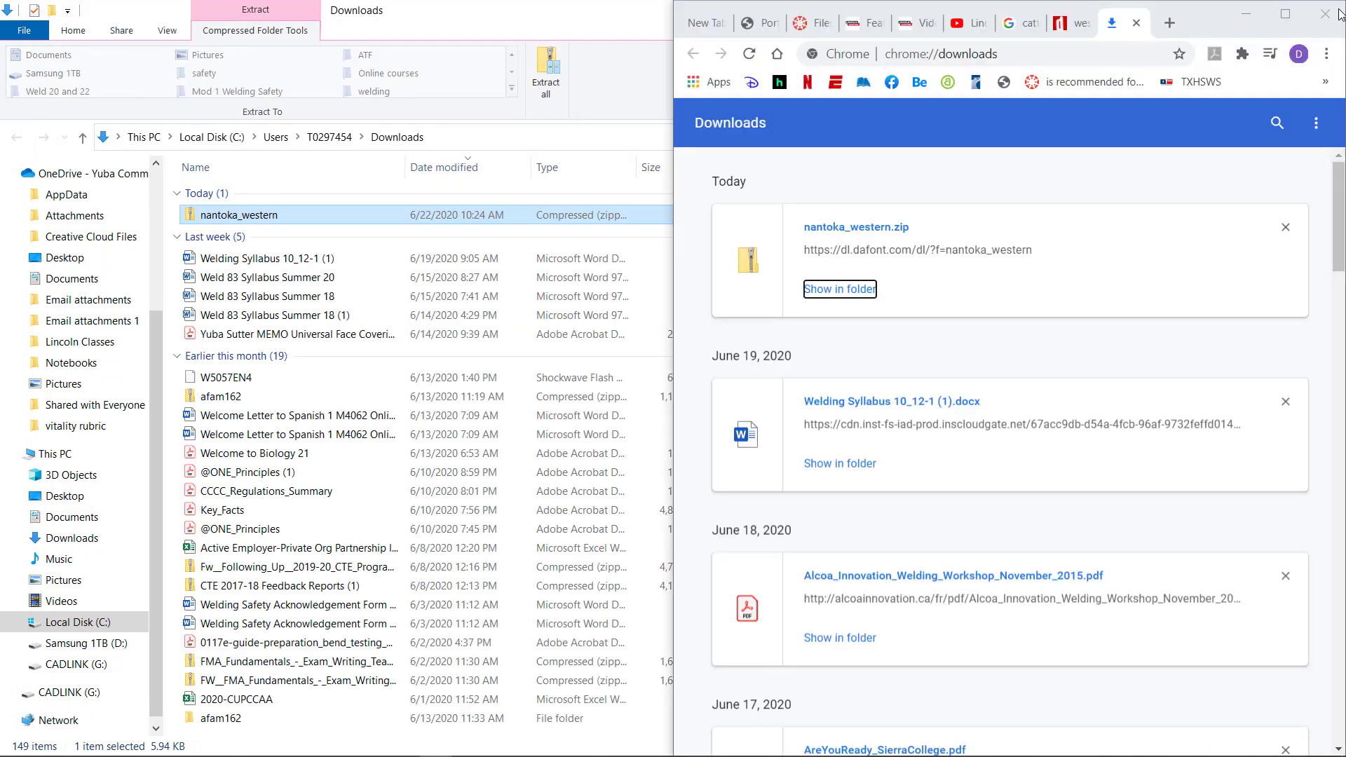
left_click(1246, 14)
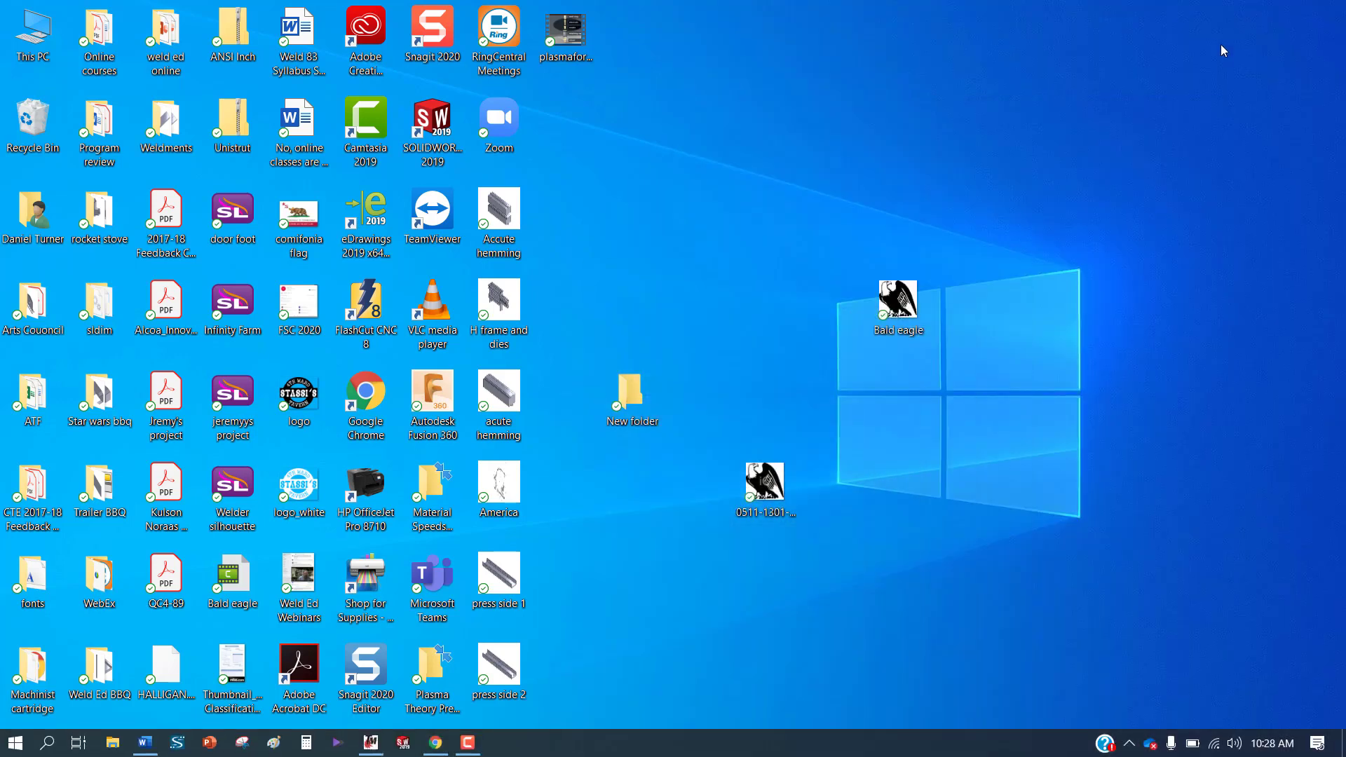
Step: Switch to Torchmate, start installing fonts and choose the Nantoka_western subfolder of the desktop fonts folder as the search location
left_click(372, 743)
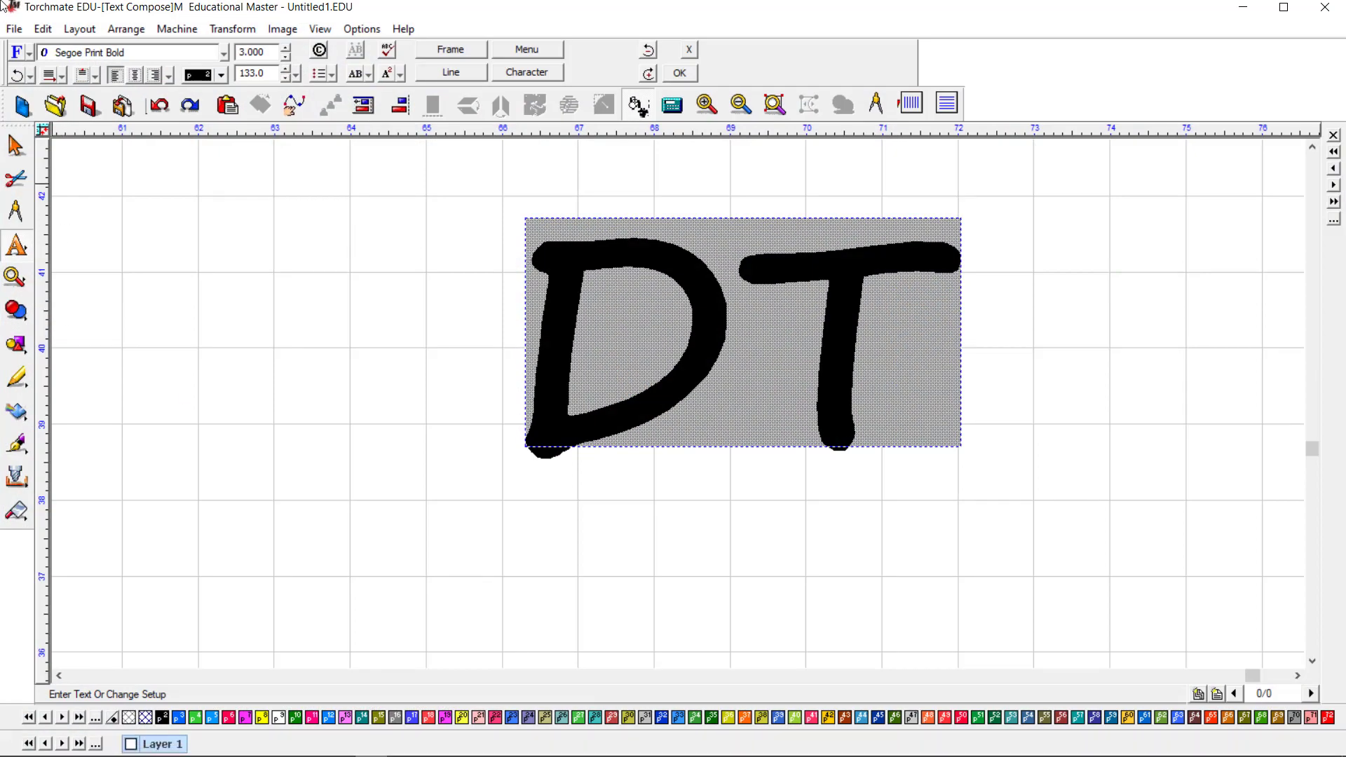
left_click(14, 29)
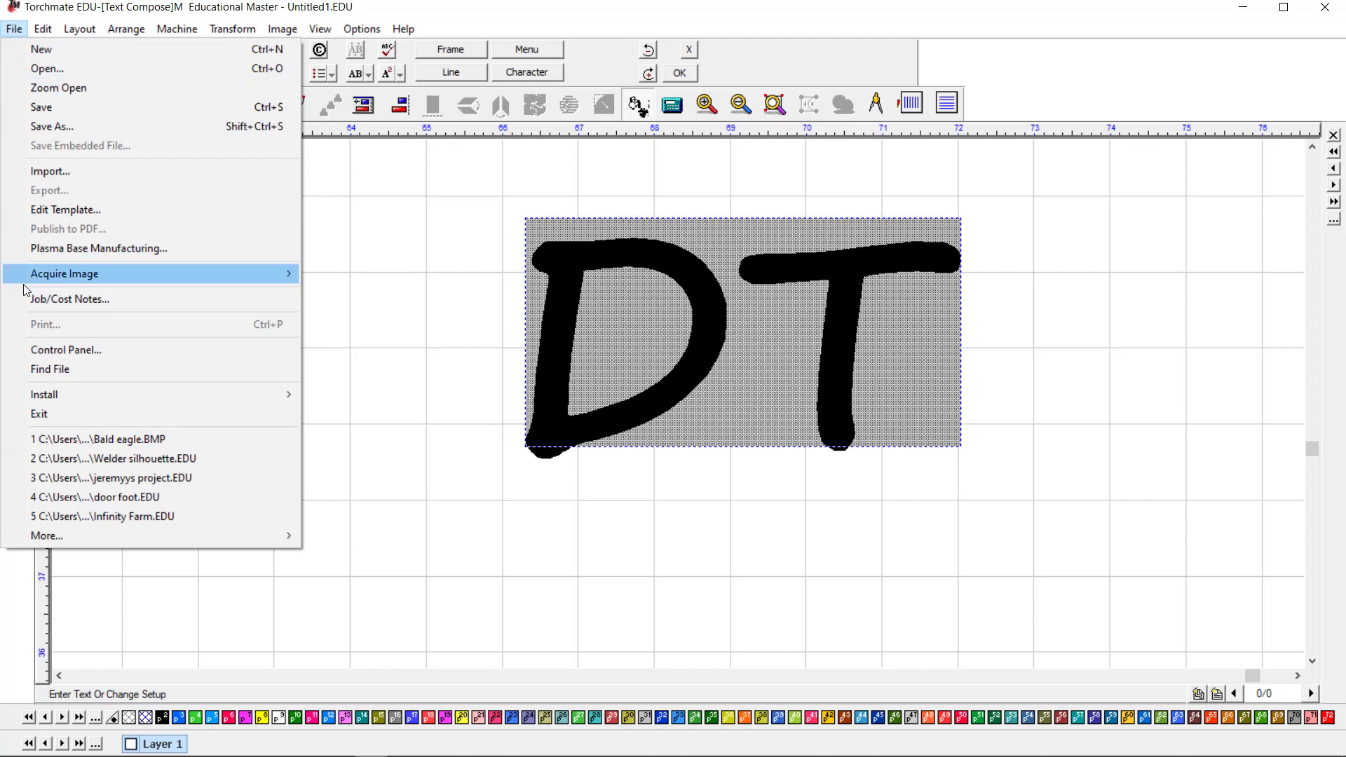
mouse_move(65, 395)
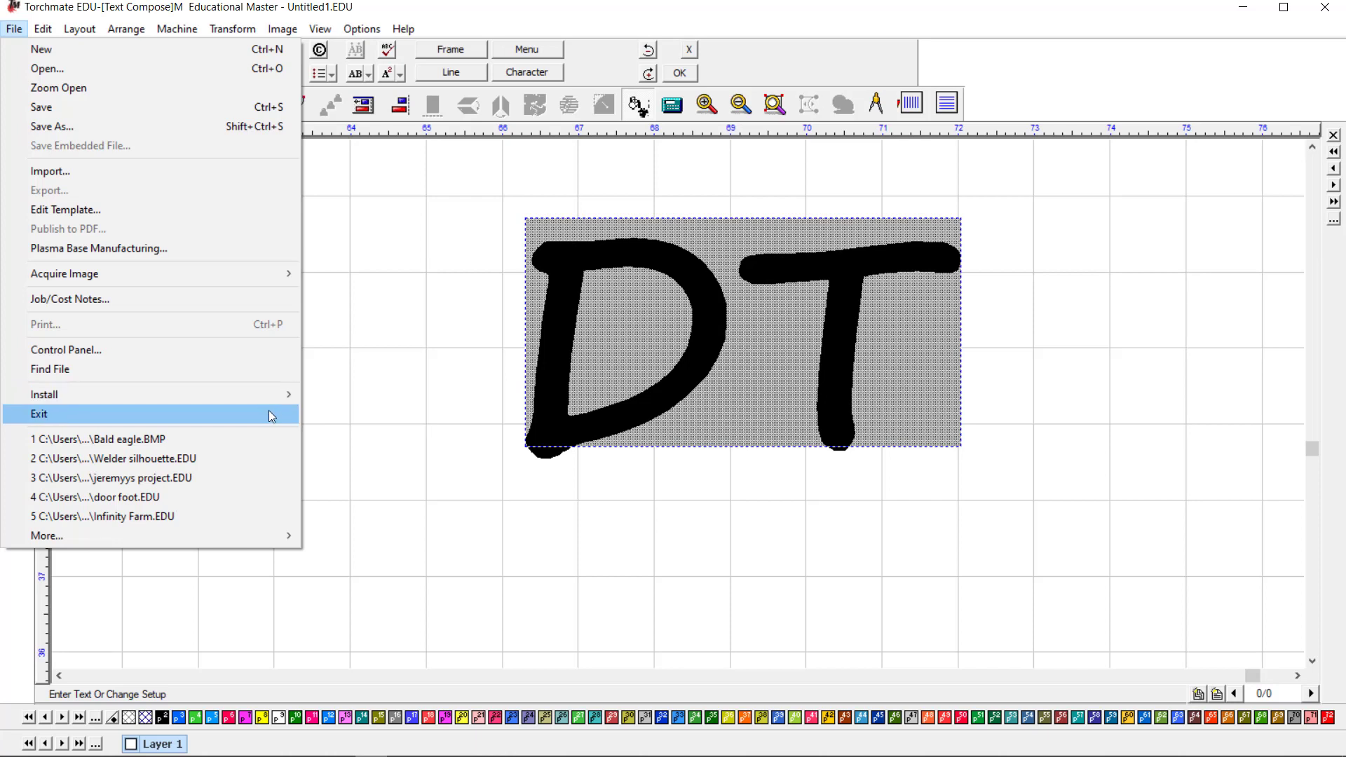
mouse_move(263, 393)
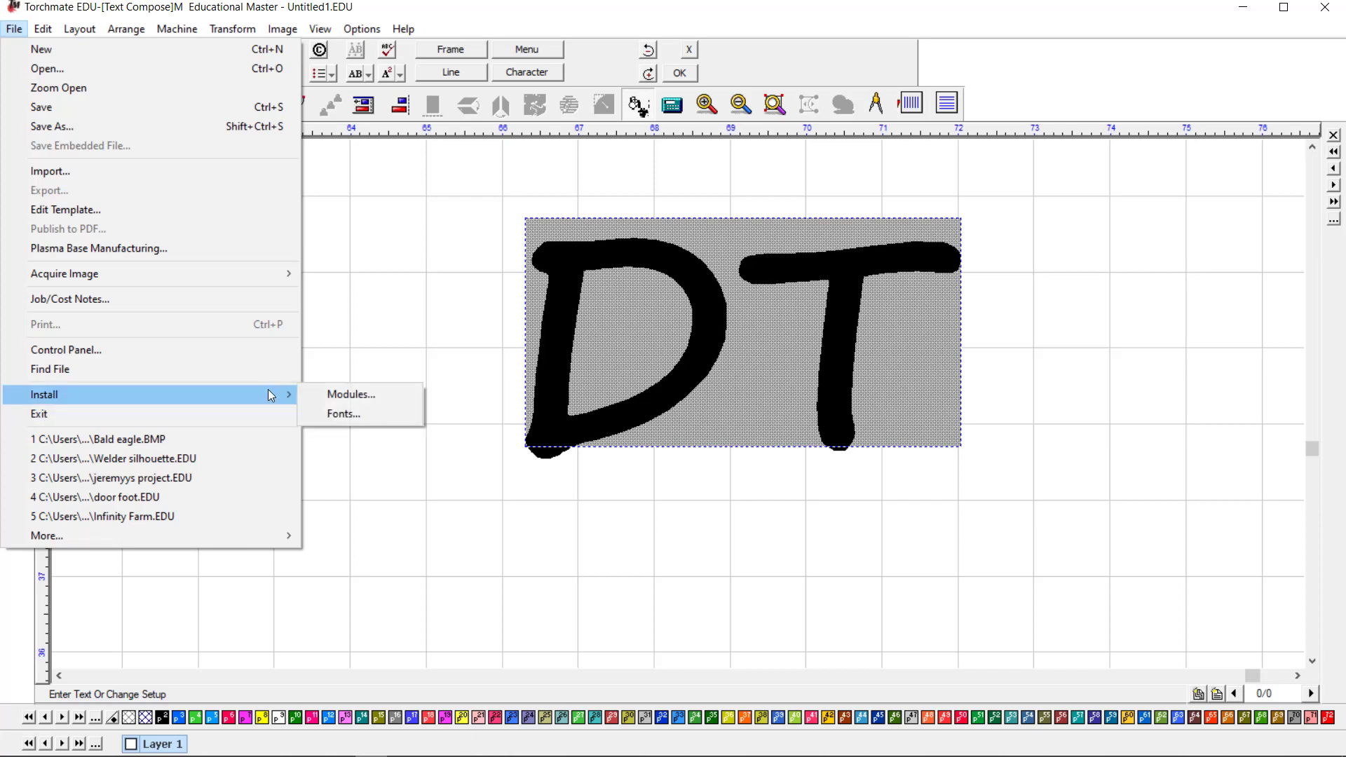
left_click(334, 415)
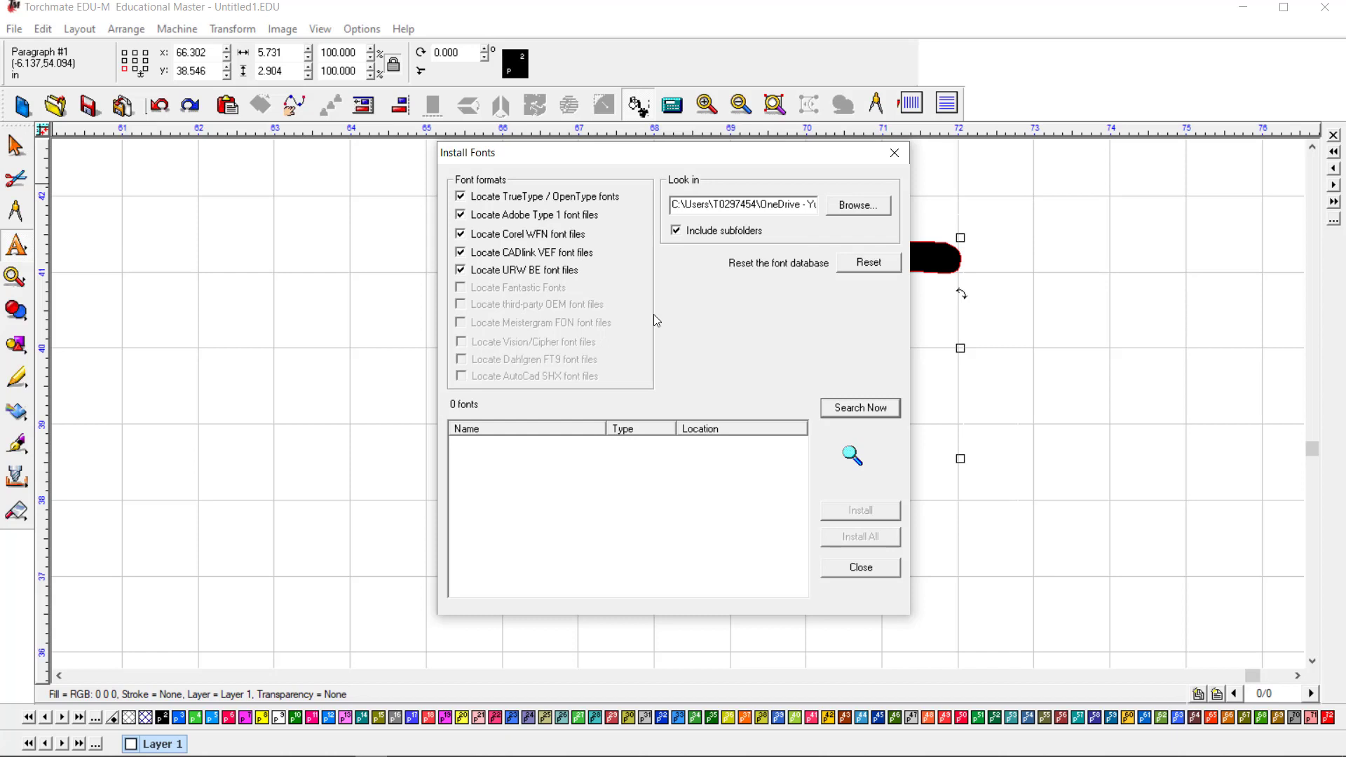
left_click(863, 206)
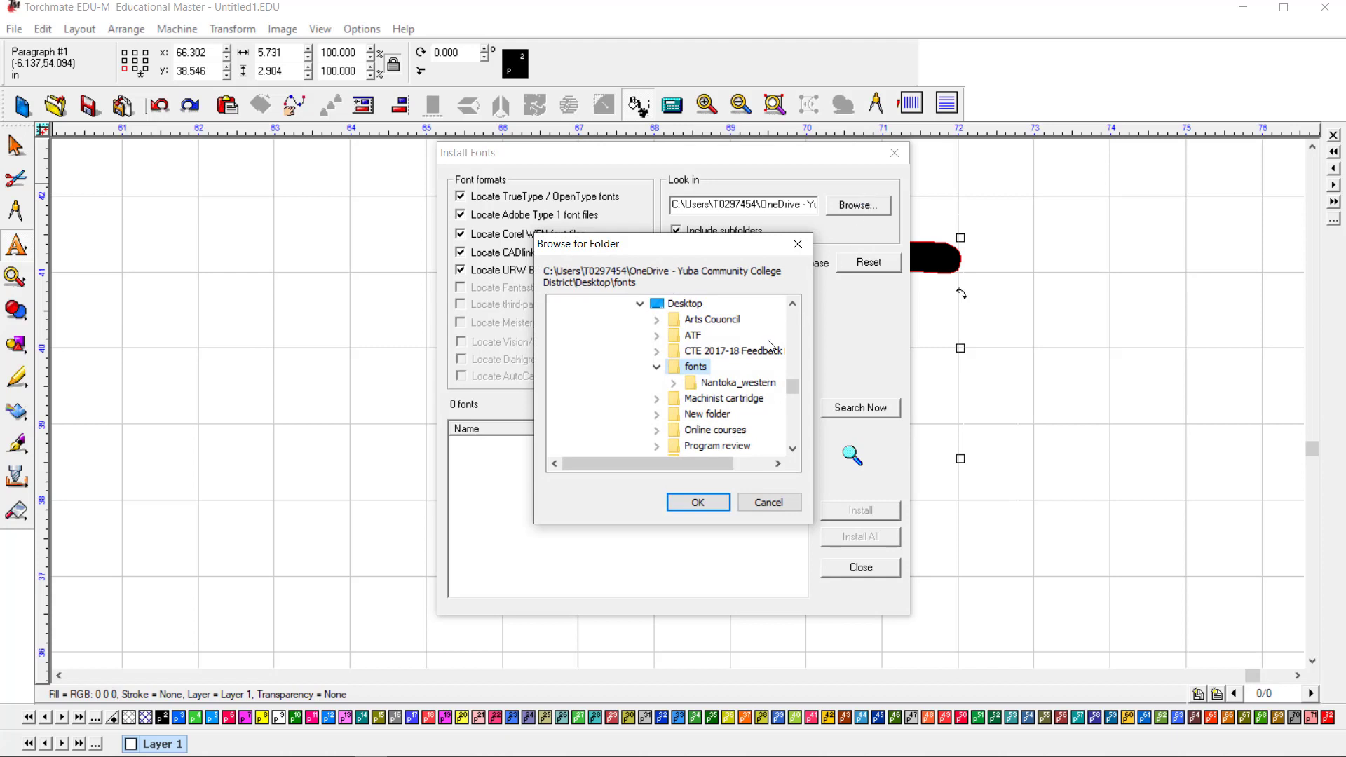
left_click(708, 382)
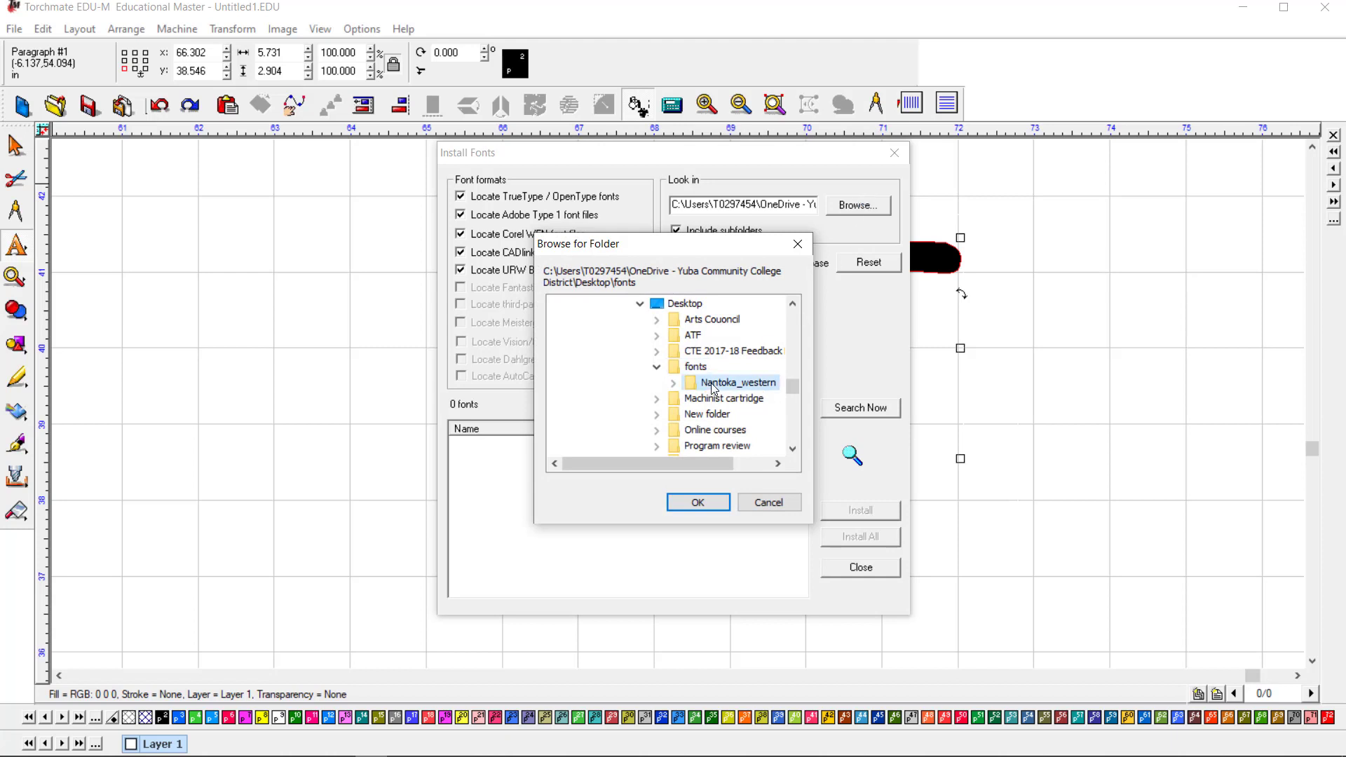
left_click(698, 502)
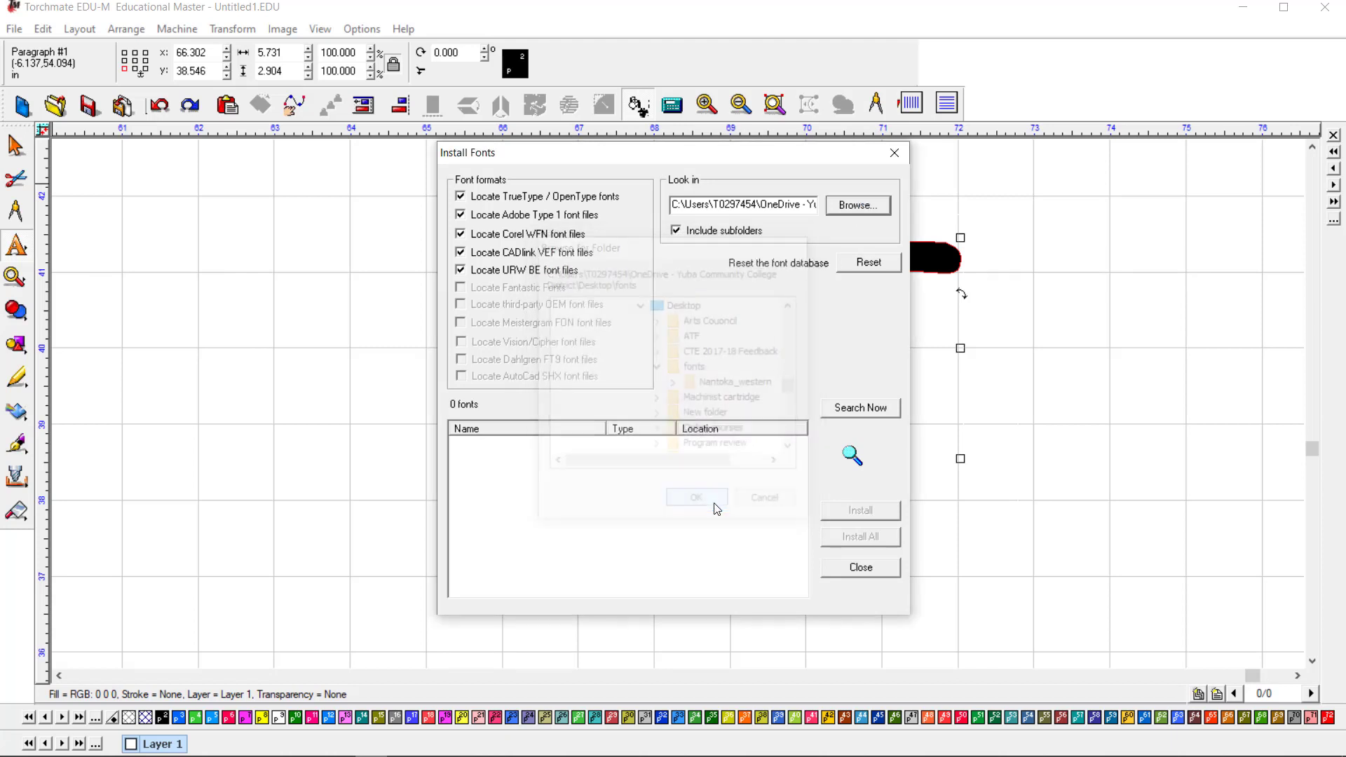
Step: Exclude the Adobe Type 1, Corel WFN, CADlink VEF and URW BE formats and search for TrueType / OpenType fonts only
left_click(462, 214)
left_click(461, 234)
left_click(461, 252)
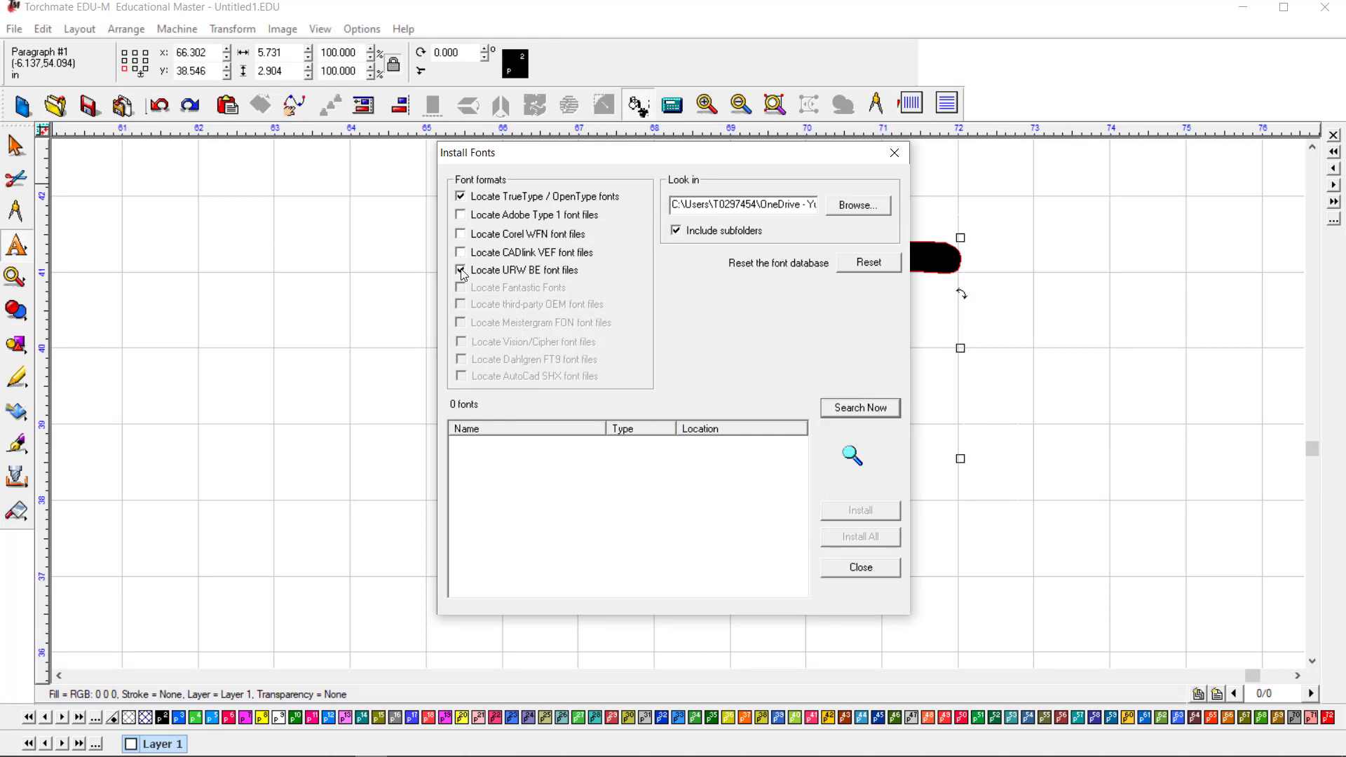
left_click(461, 270)
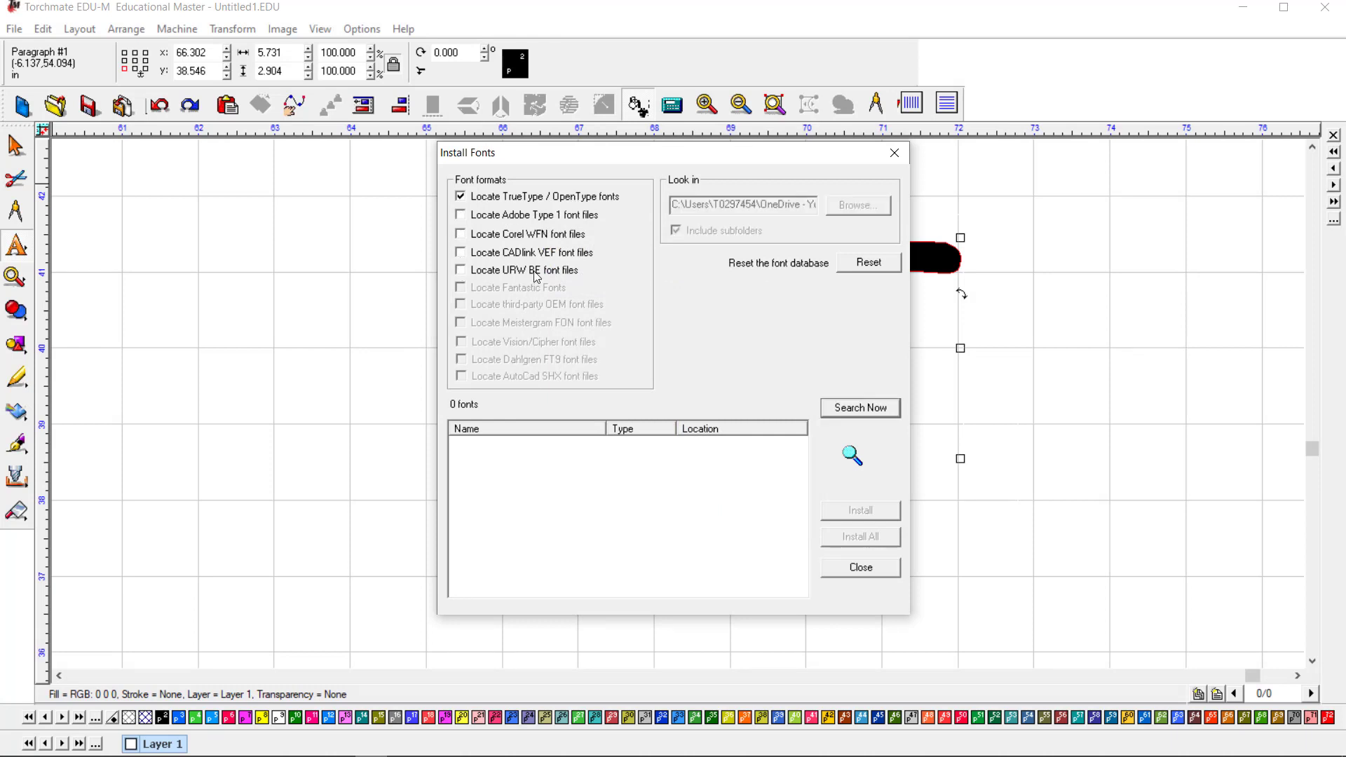
left_click(867, 412)
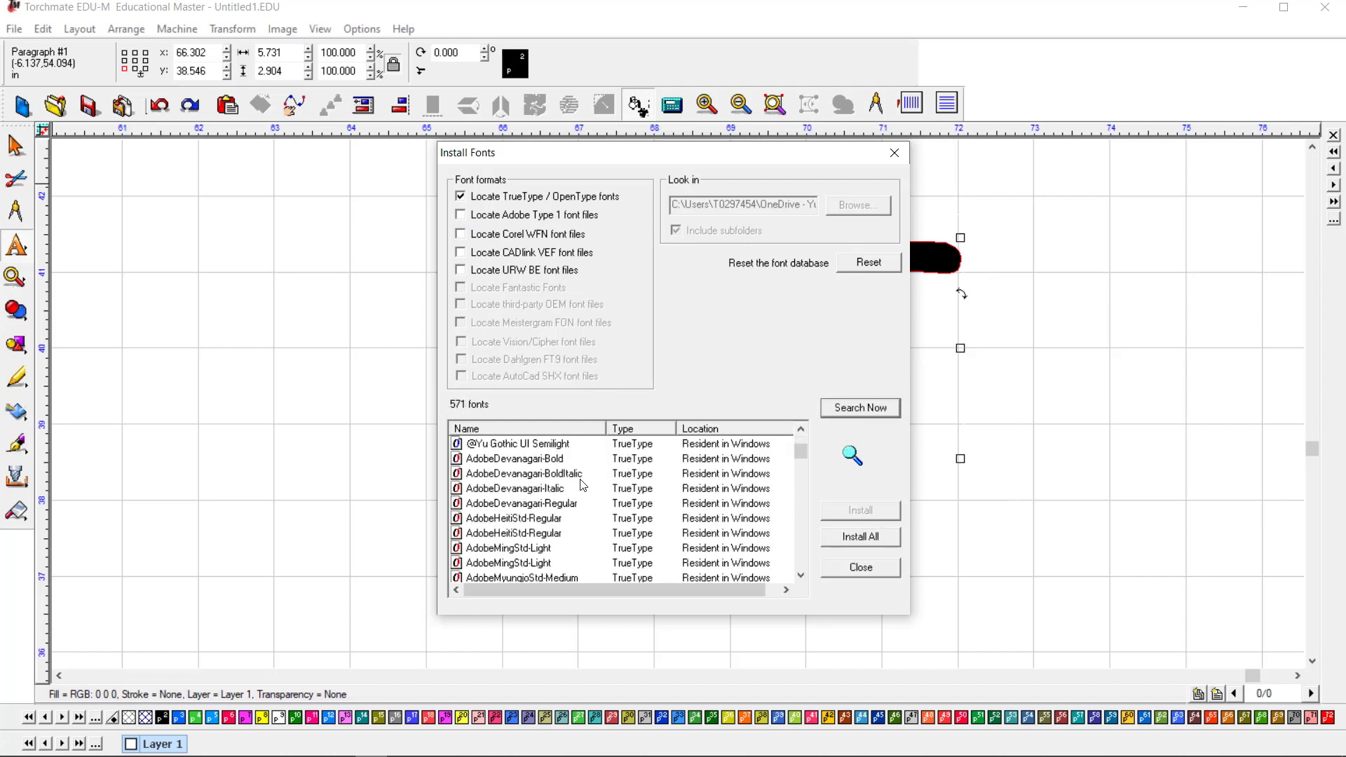
Step: Find Nantoka Western among the located fonts, install it and close the font installation
scroll(581, 486, "down", 12)
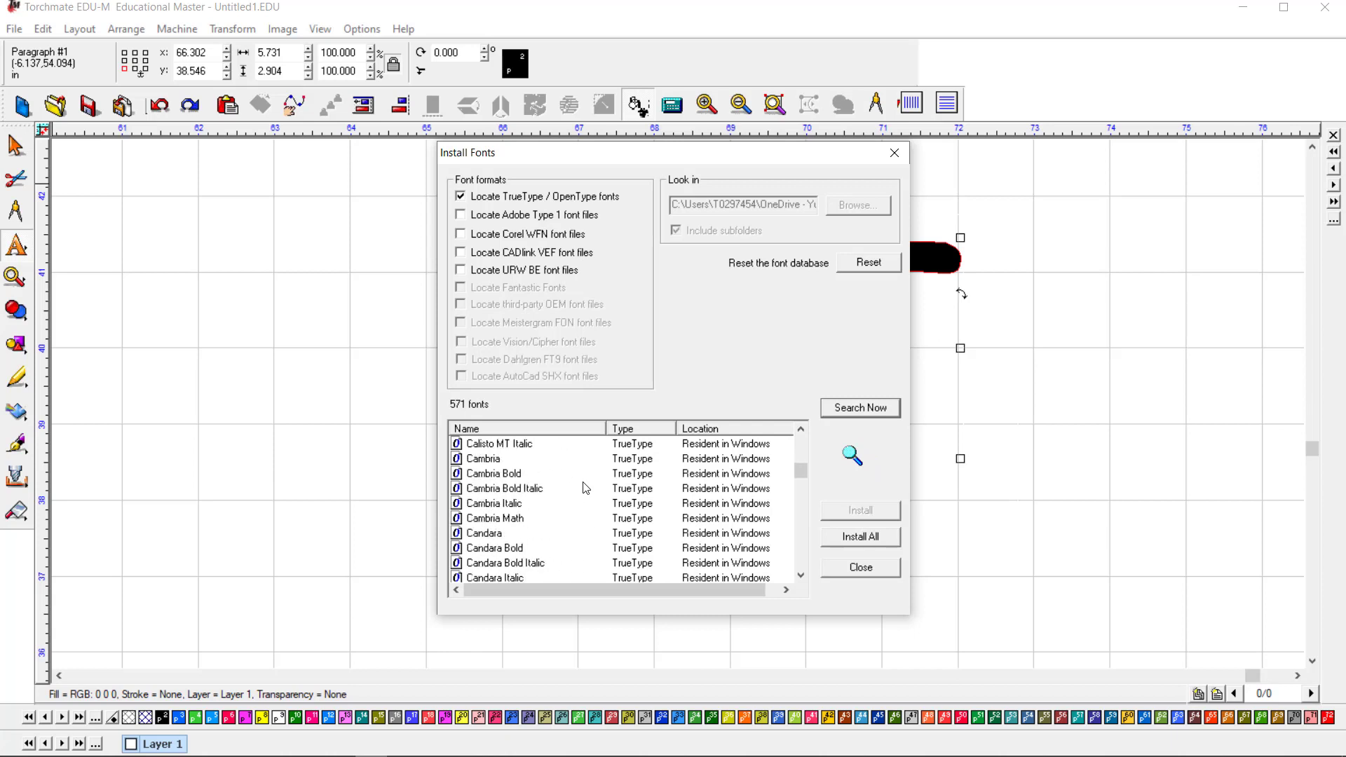
scroll(587, 485, "down", 20)
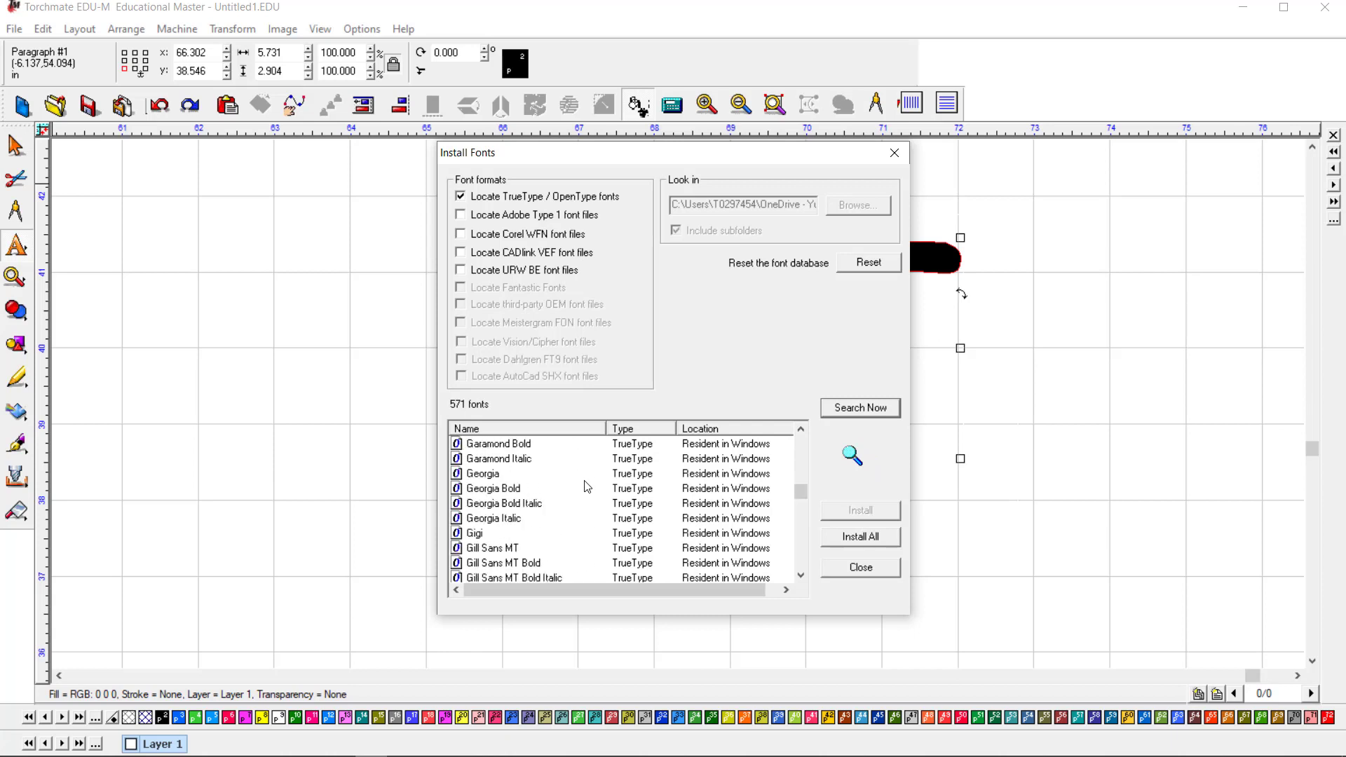
scroll(589, 488, "down", 20)
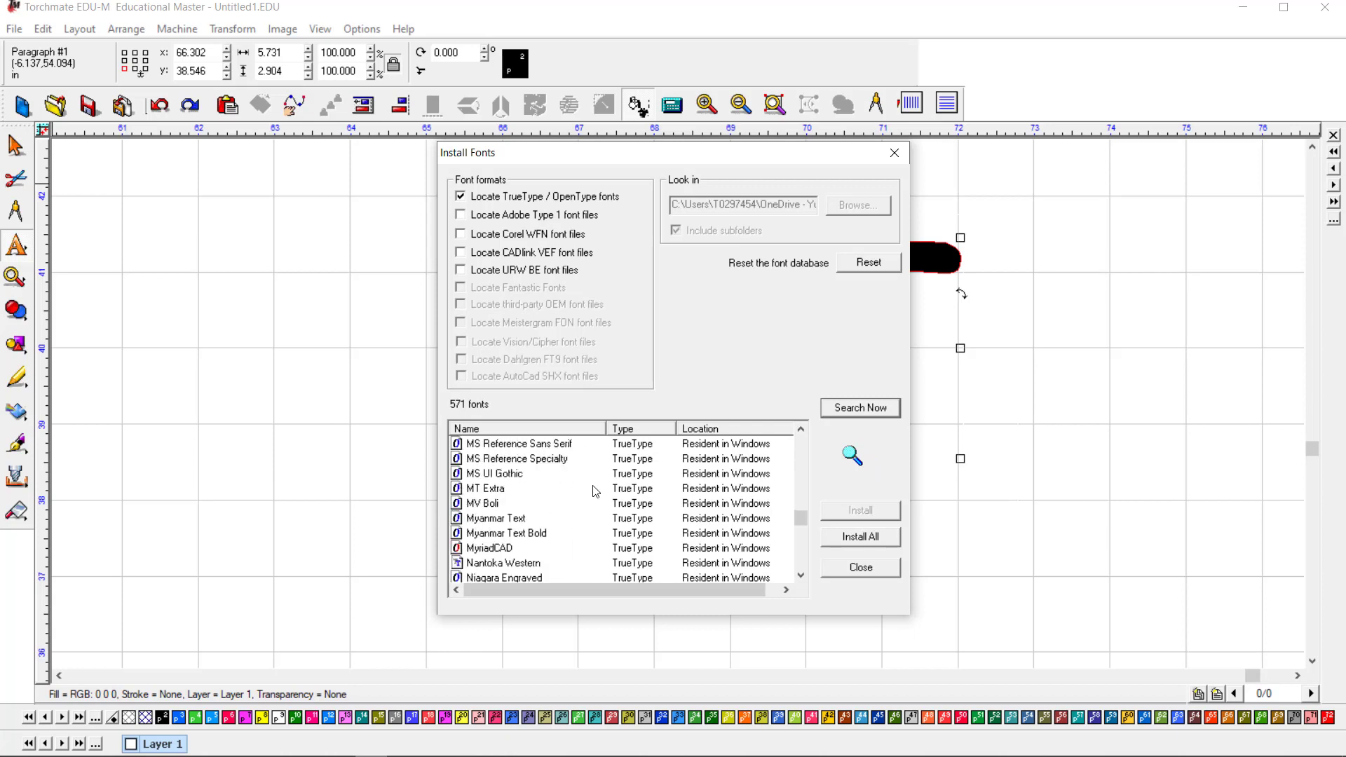
scroll(600, 490, "down", 20)
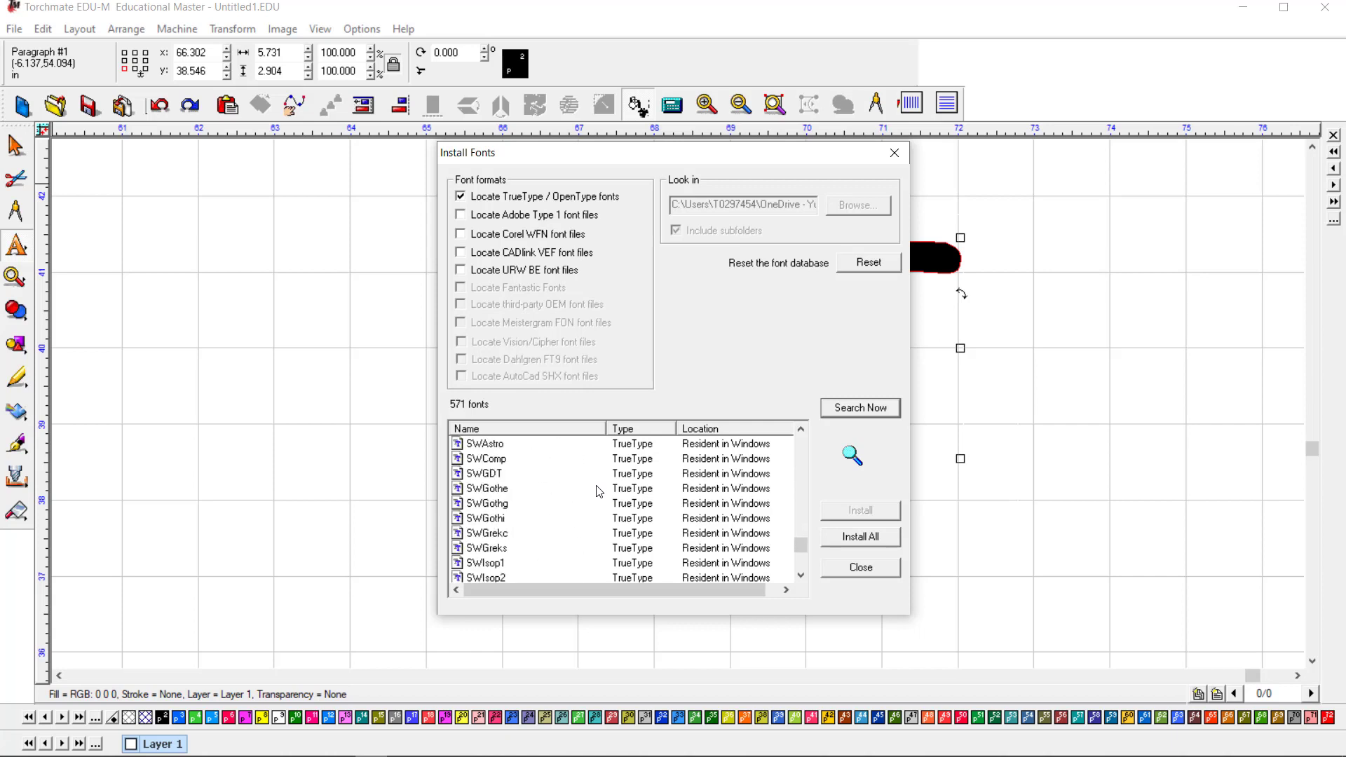
scroll(600, 491, "down", 10)
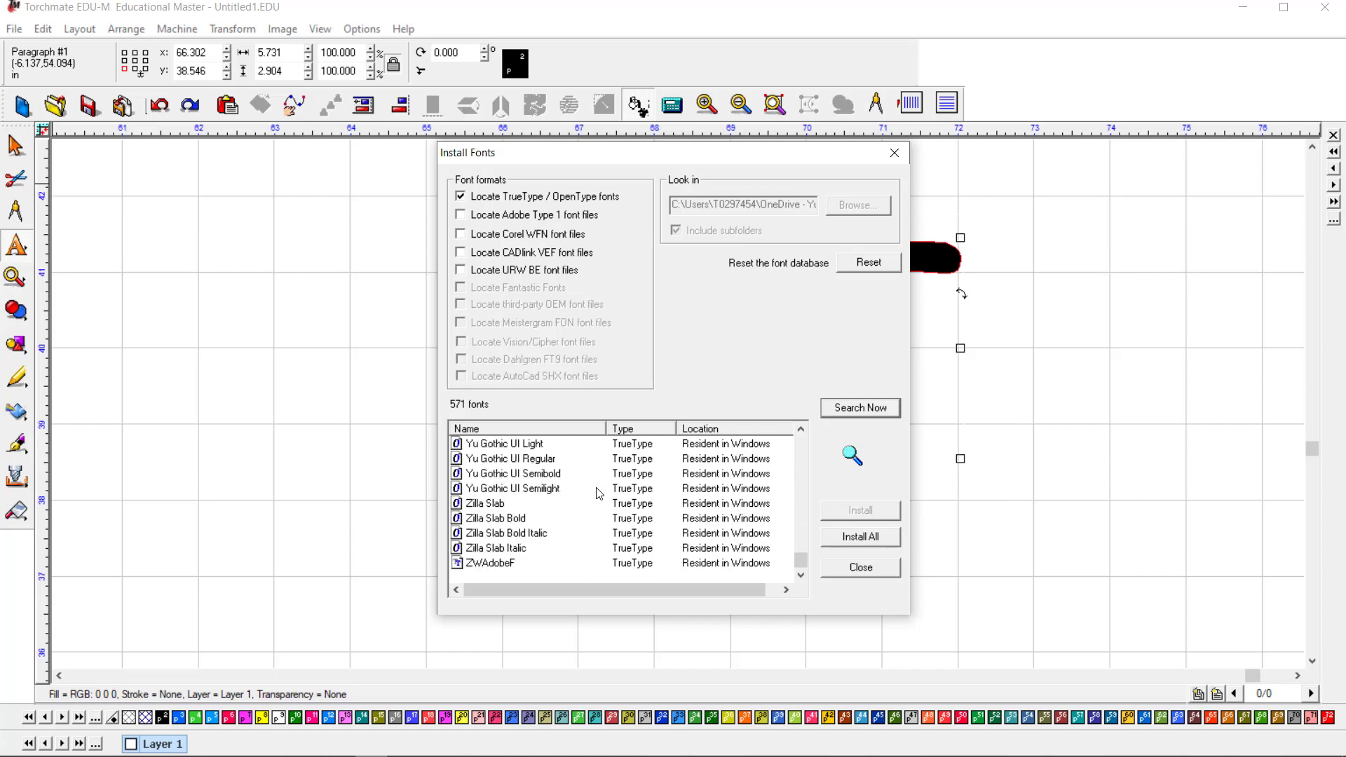
scroll(599, 493, "up", 15)
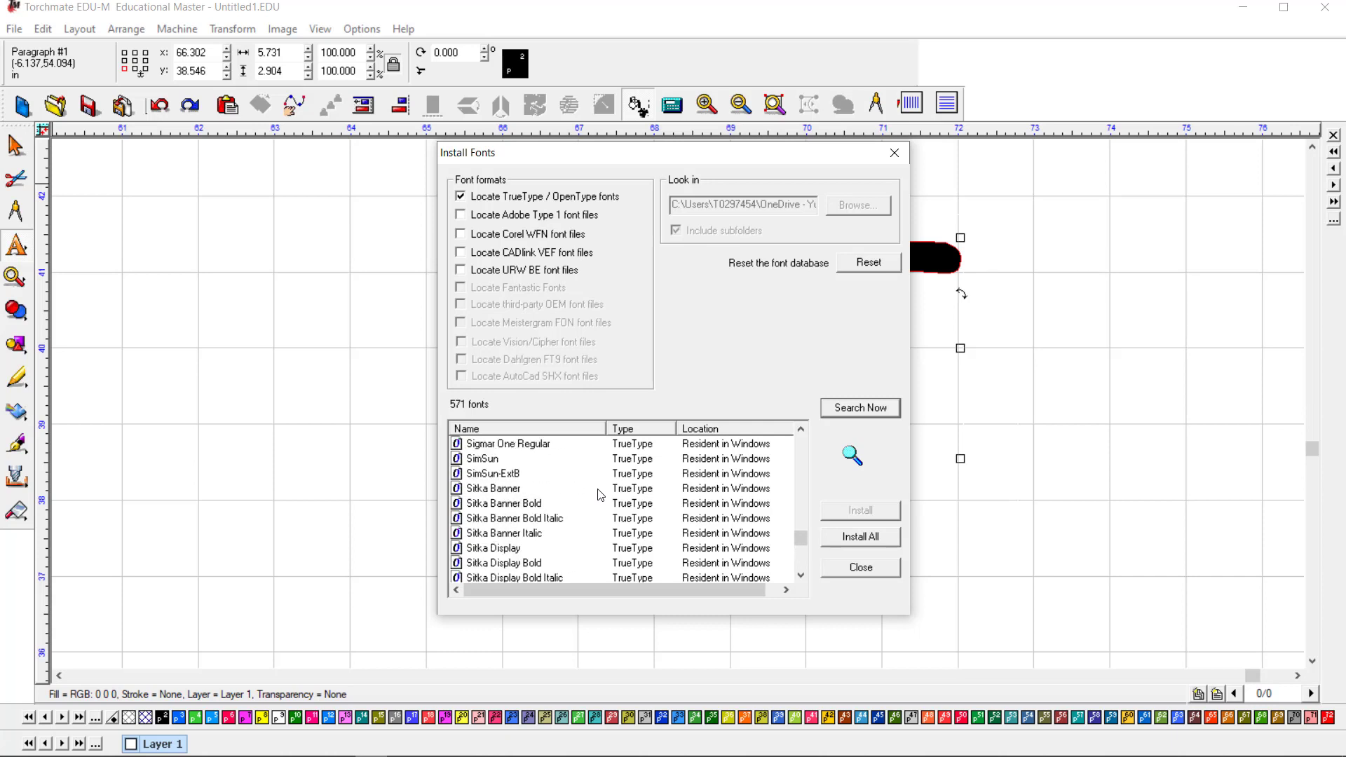
scroll(599, 494, "up", 20)
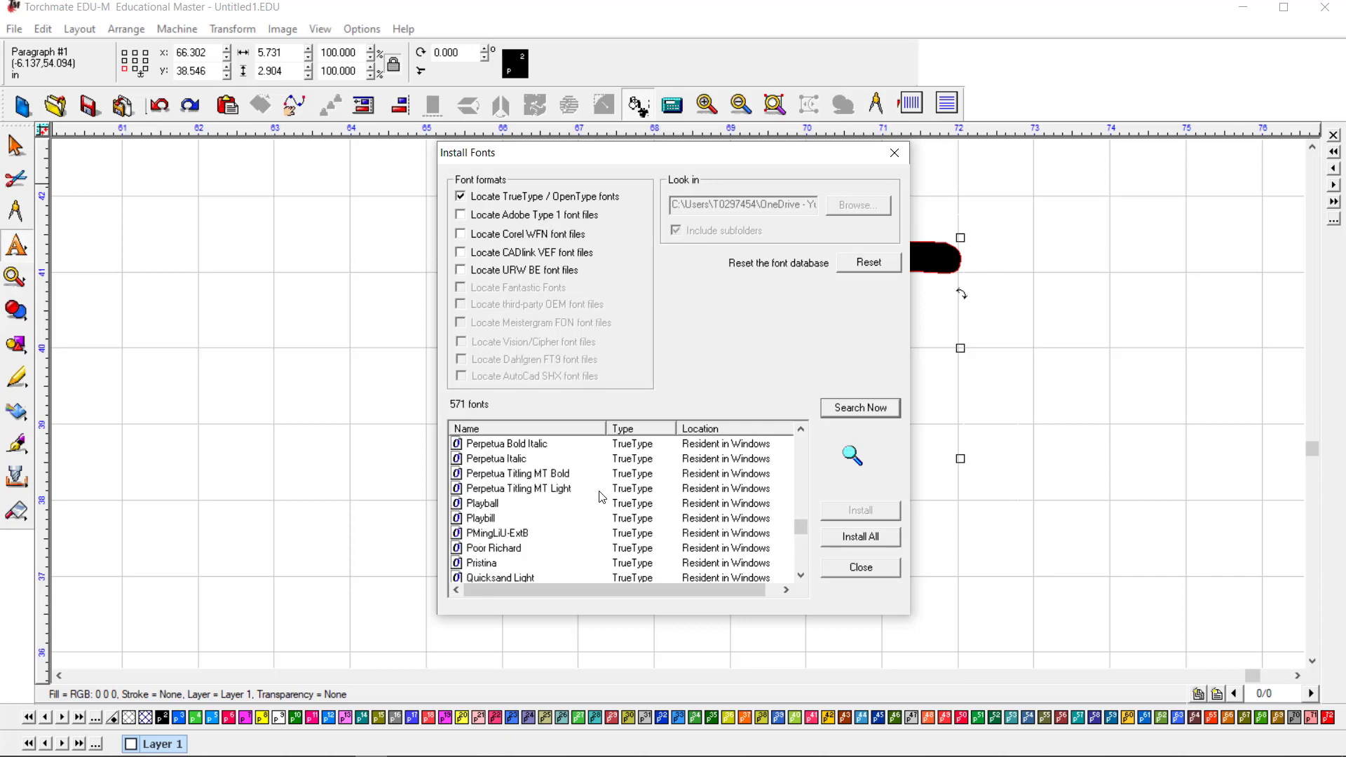
scroll(599, 496, "up", 10)
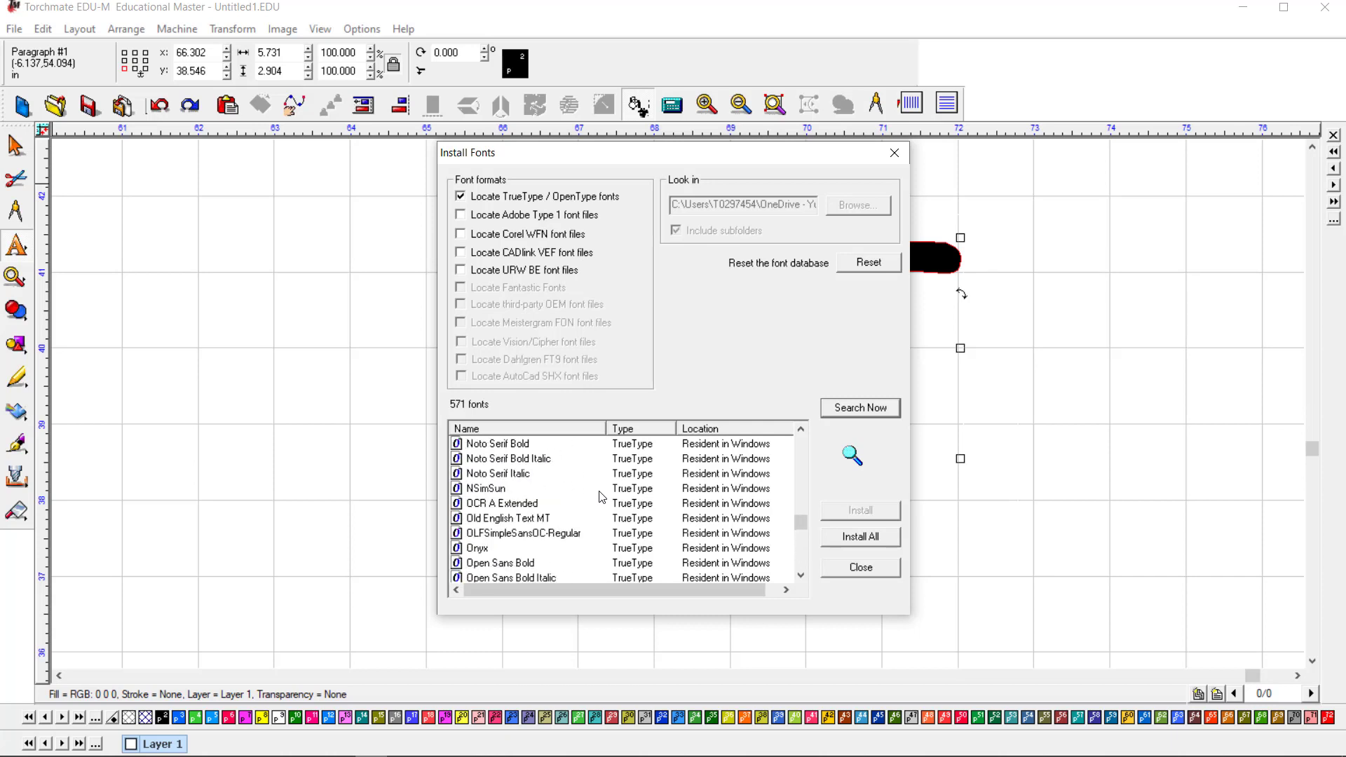
scroll(599, 496, "up", 3)
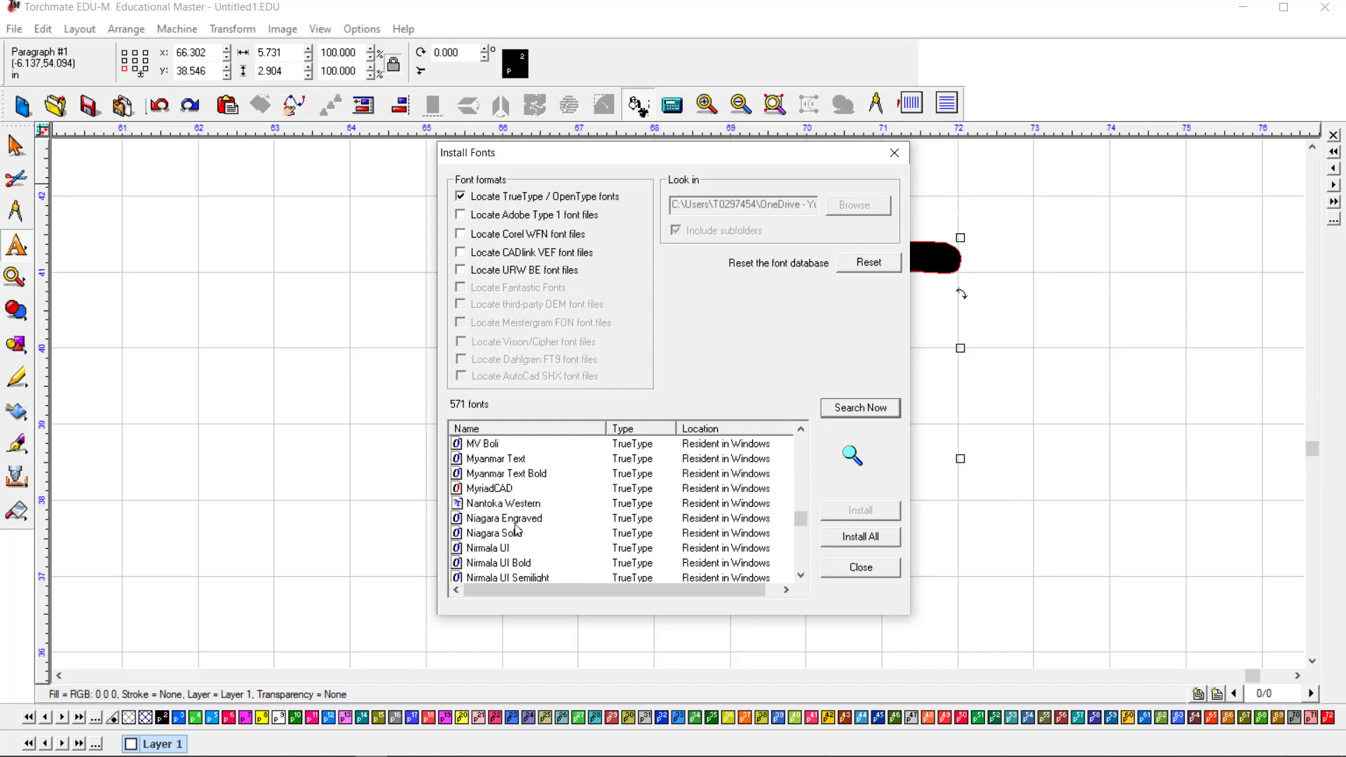
left_click(514, 506)
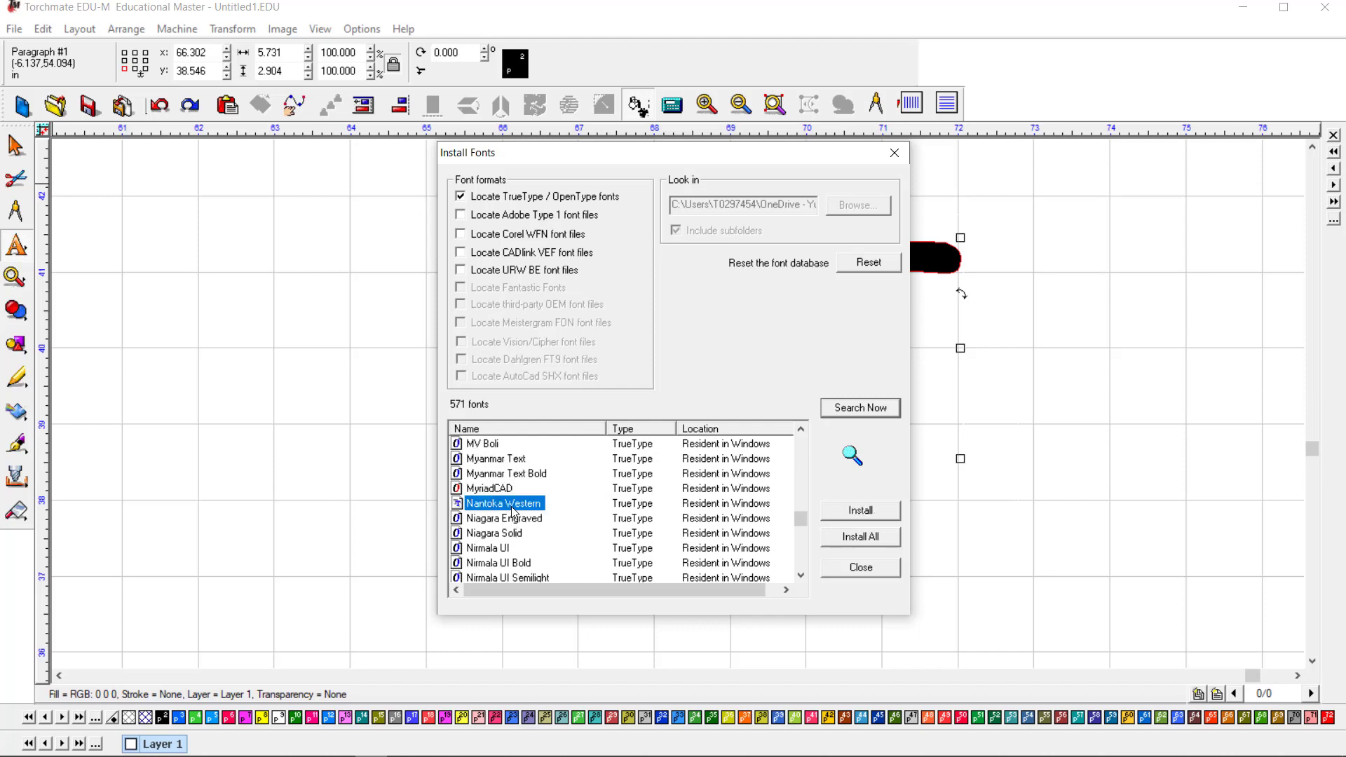
left_click(850, 512)
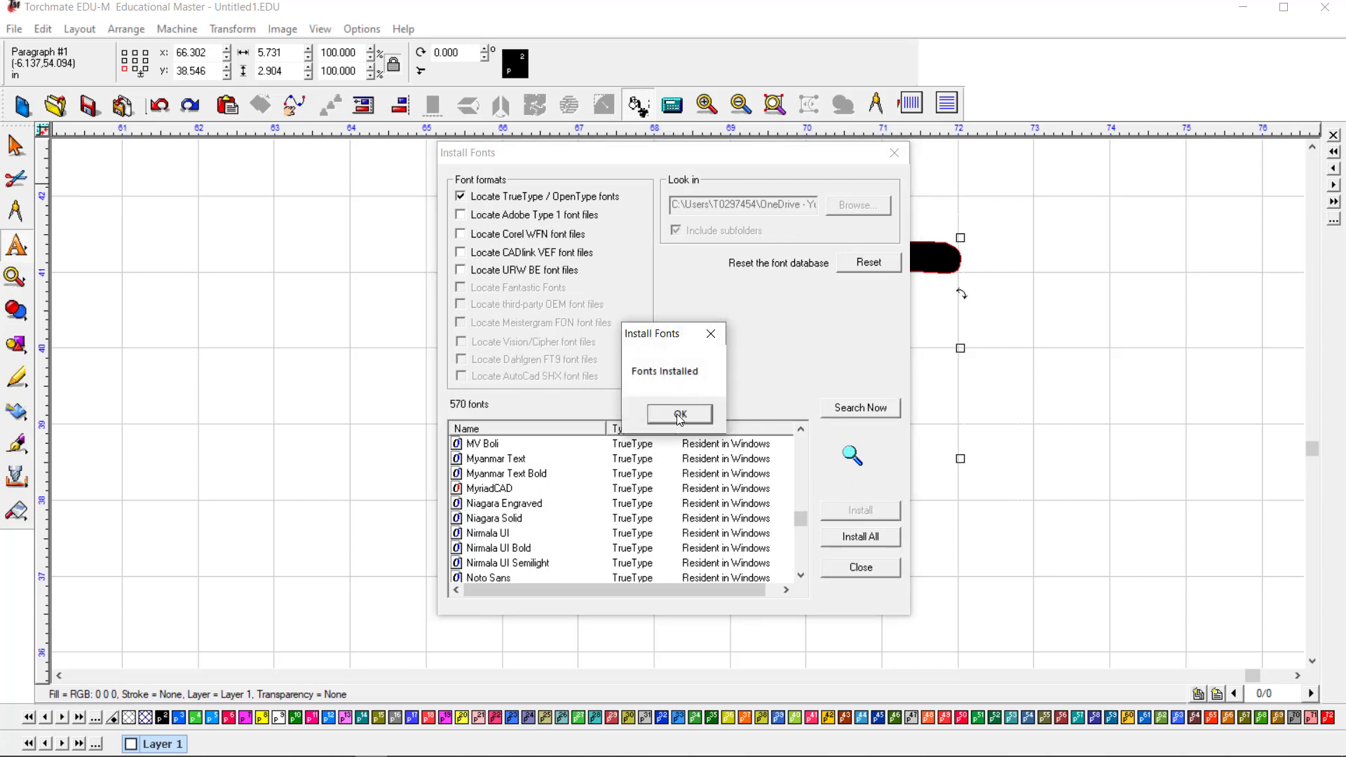
left_click(679, 414)
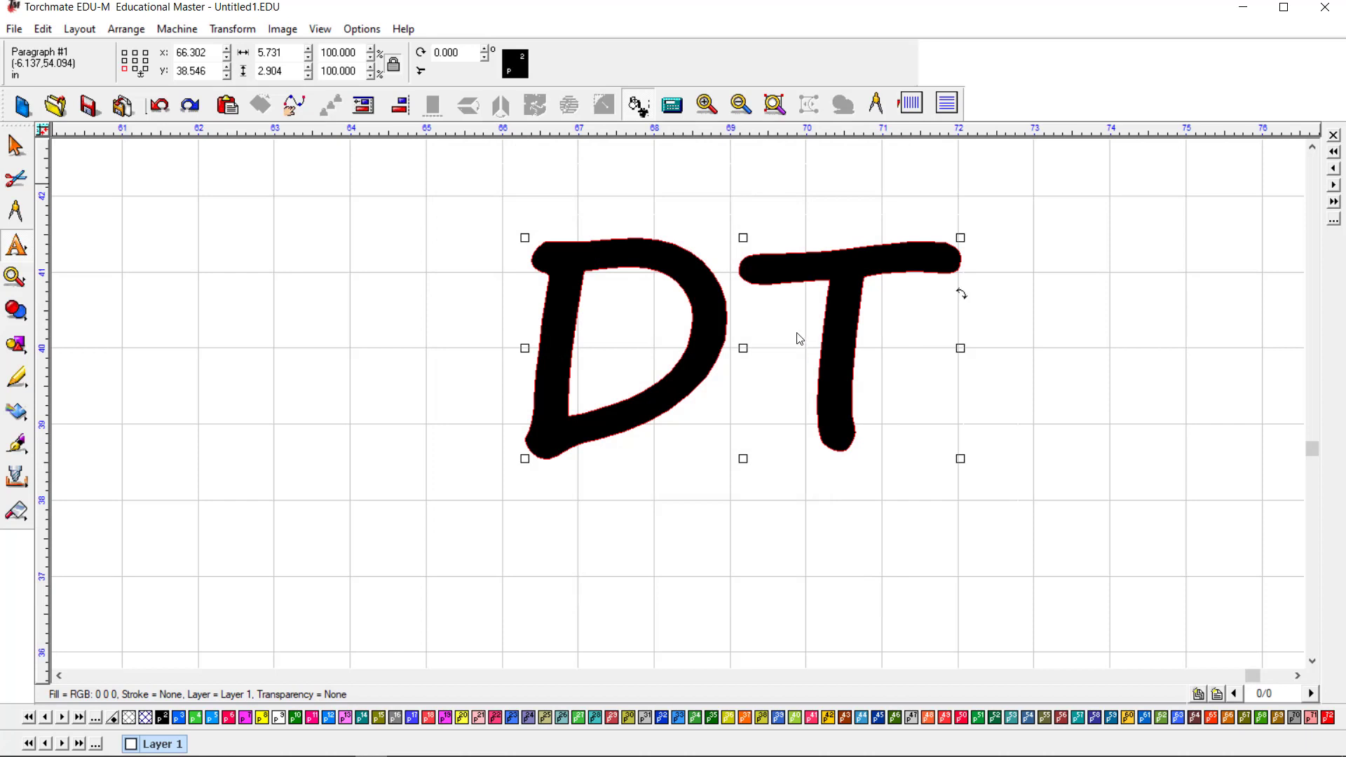
Step: Select the whole DT text, change its font to Nantoka Western and finish the text editing
left_click(831, 339)
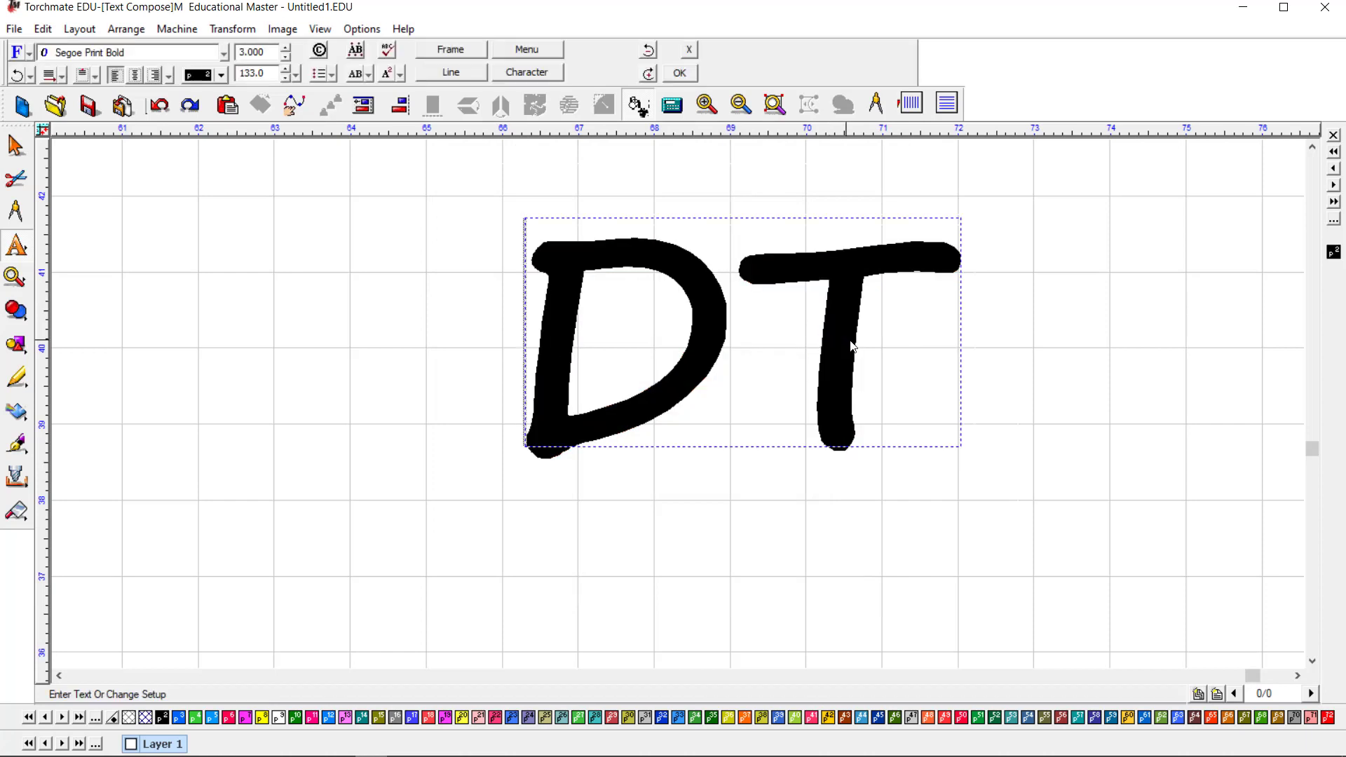
left_click(932, 343)
left_click_drag(948, 336, 493, 352)
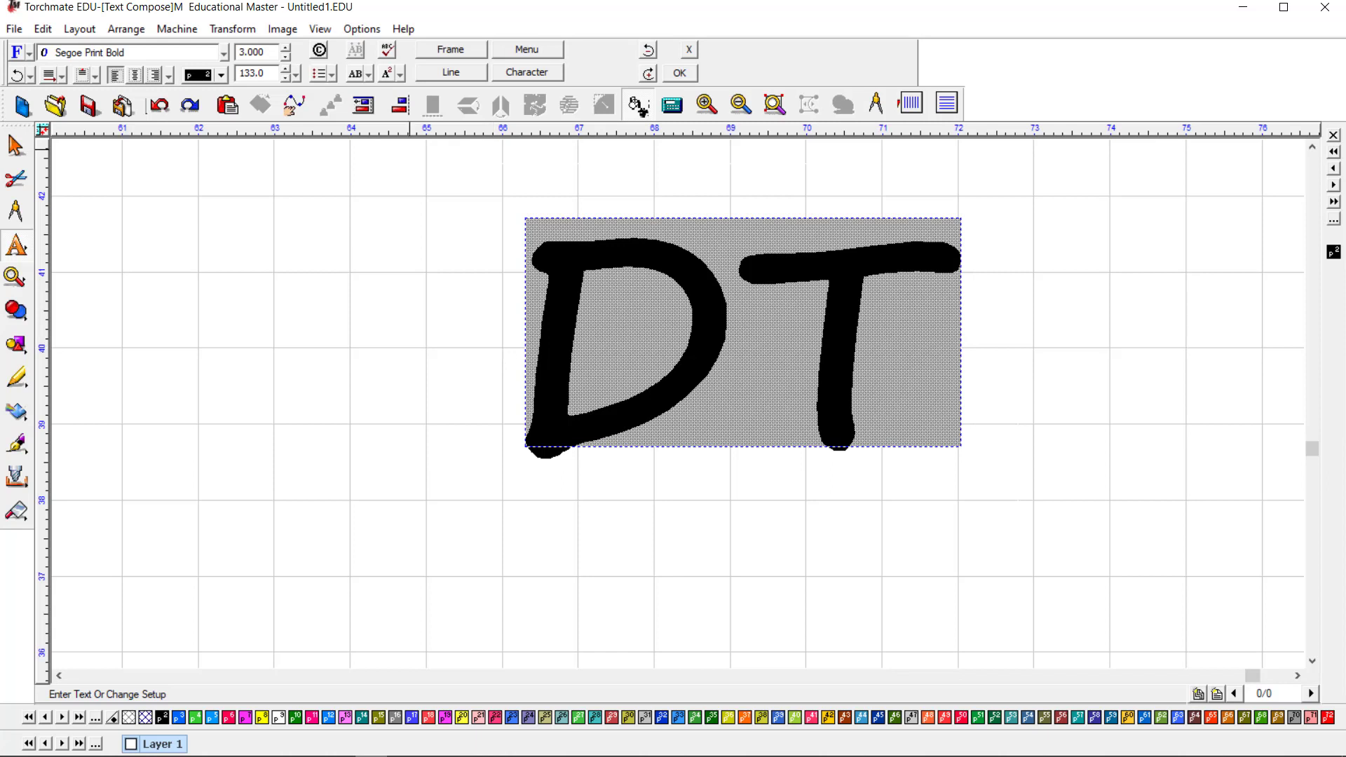
left_click(226, 52)
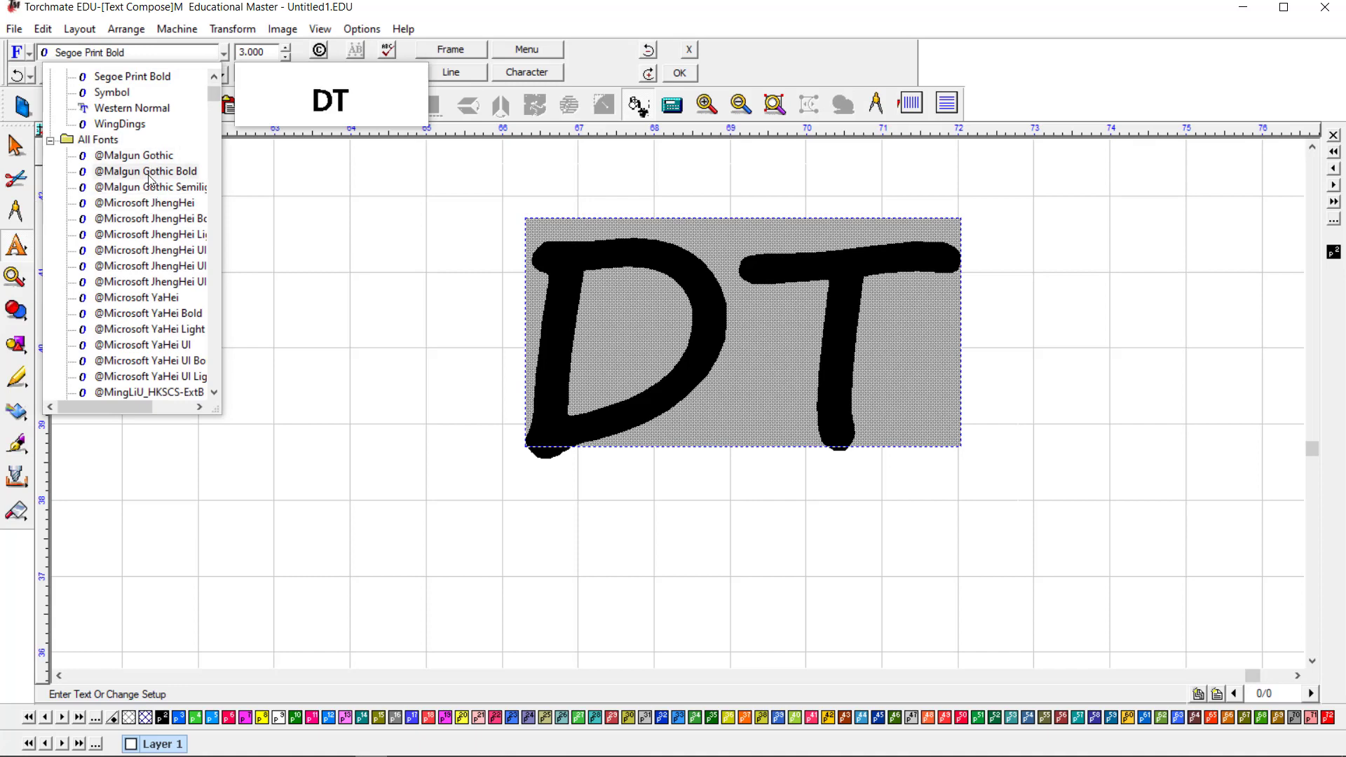
key("n")
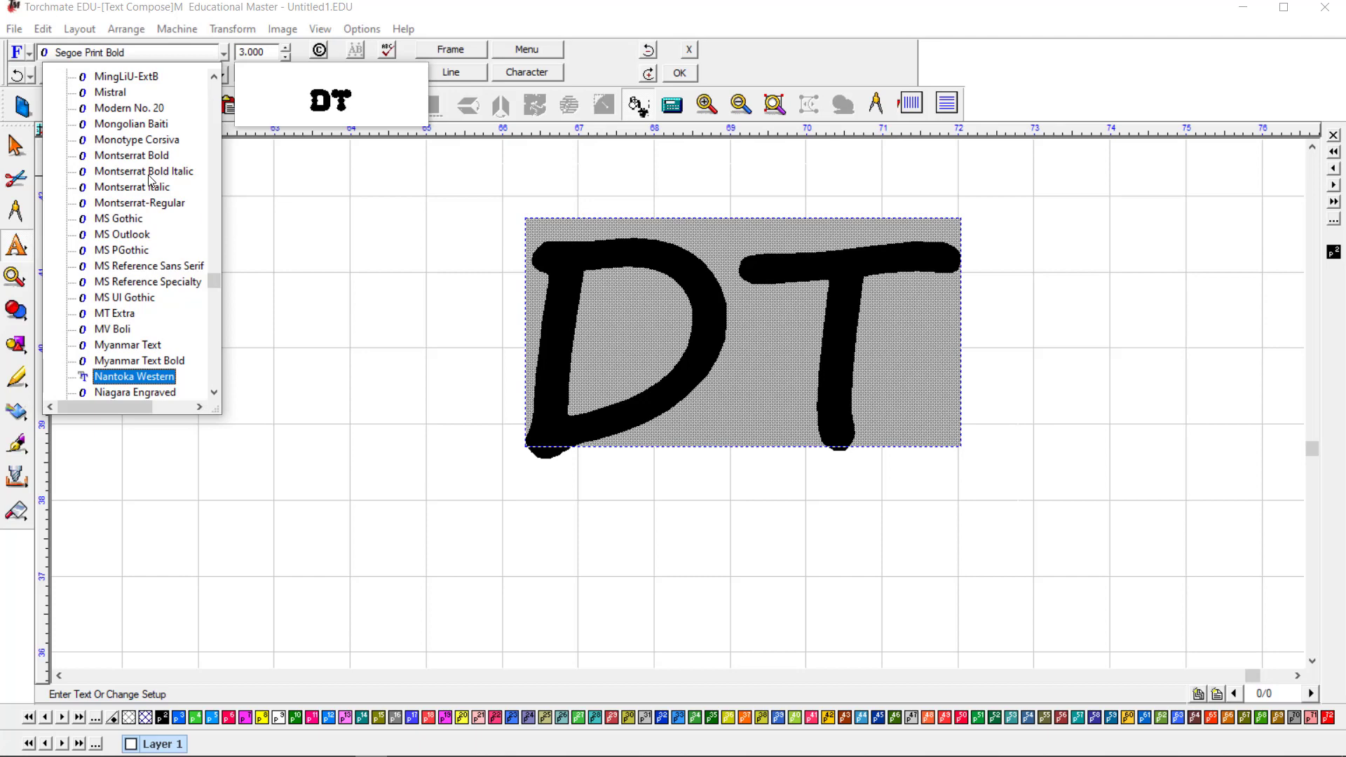
left_click(149, 378)
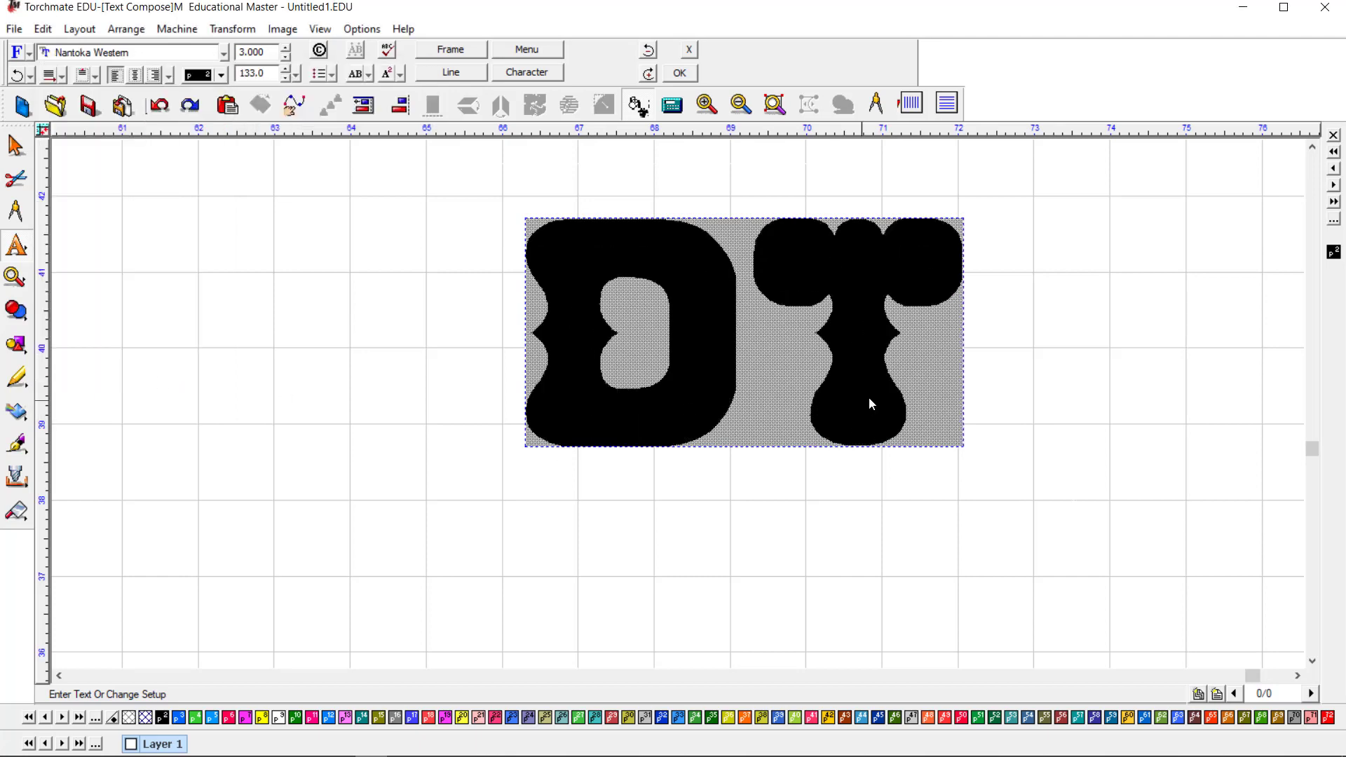
left_click(994, 477)
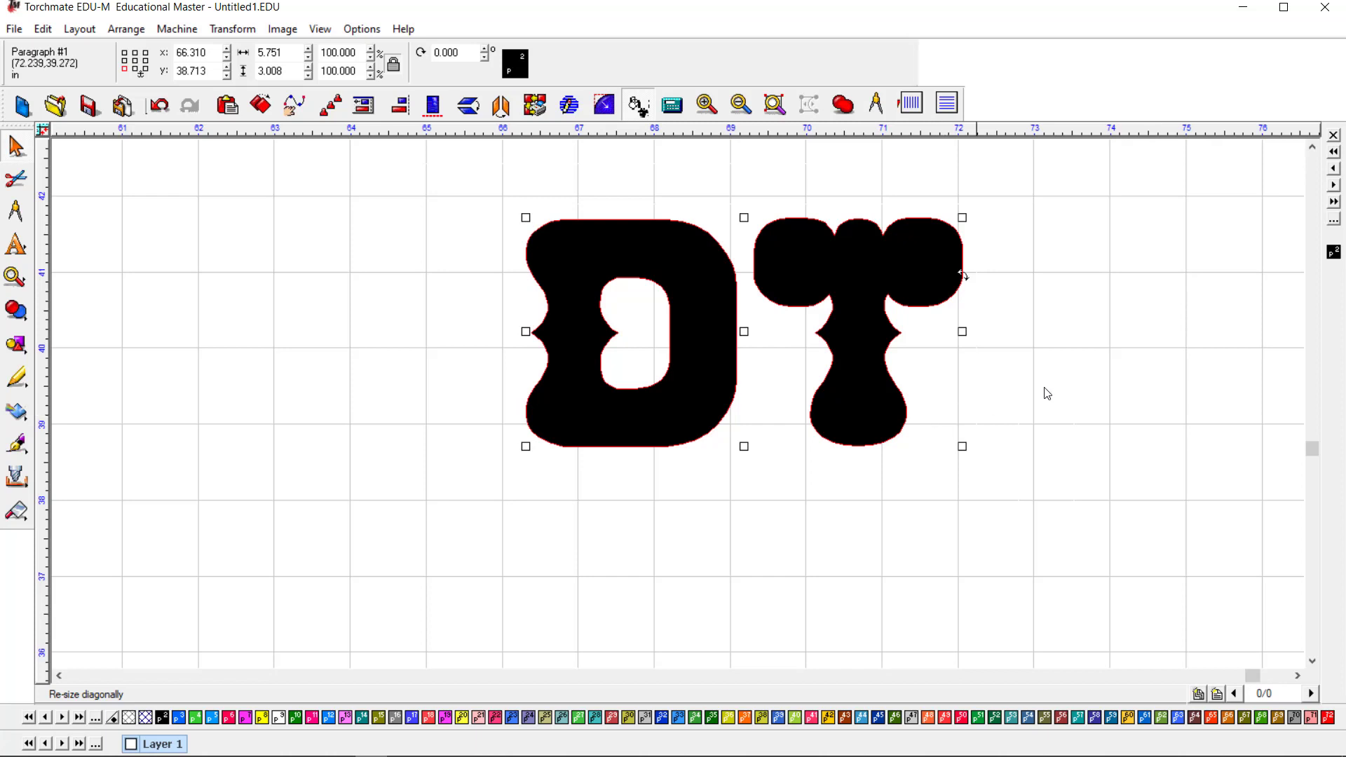
double_click(894, 388)
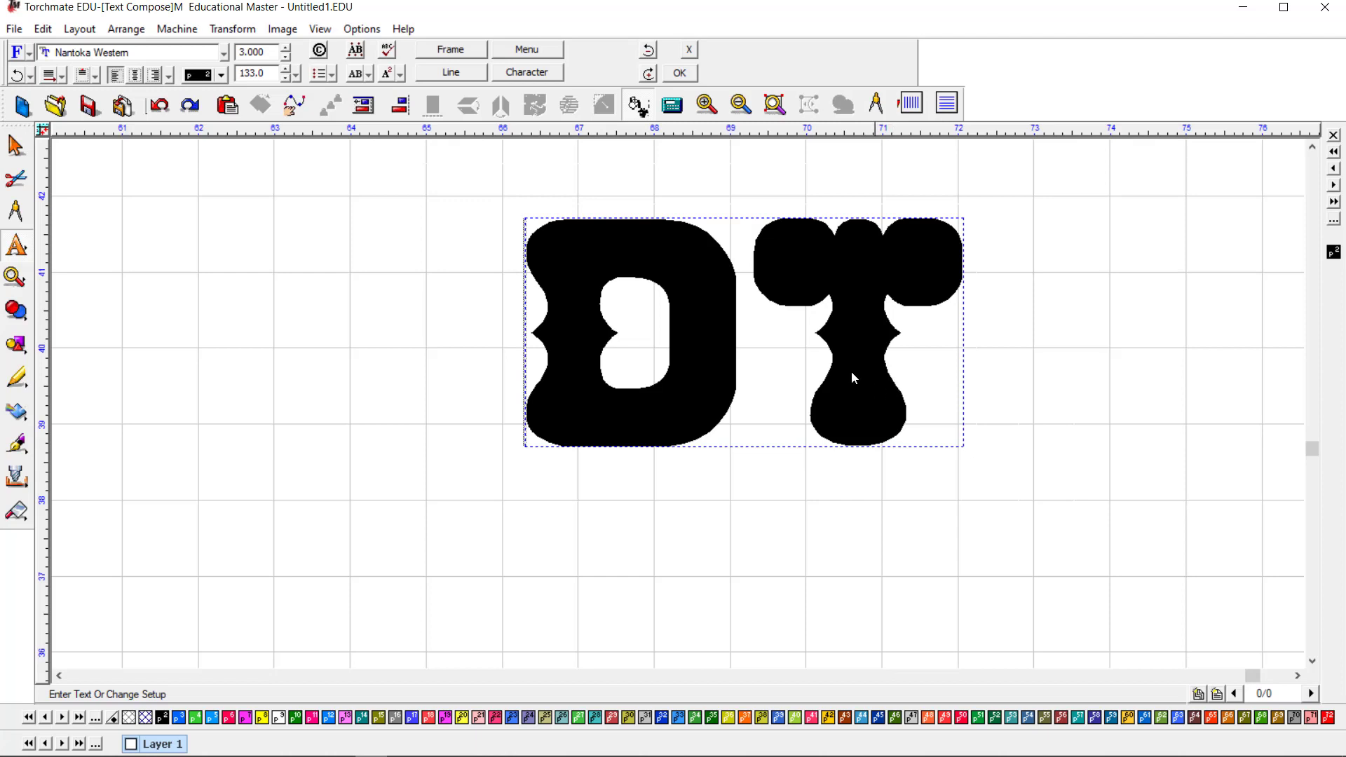
left_click(127, 28)
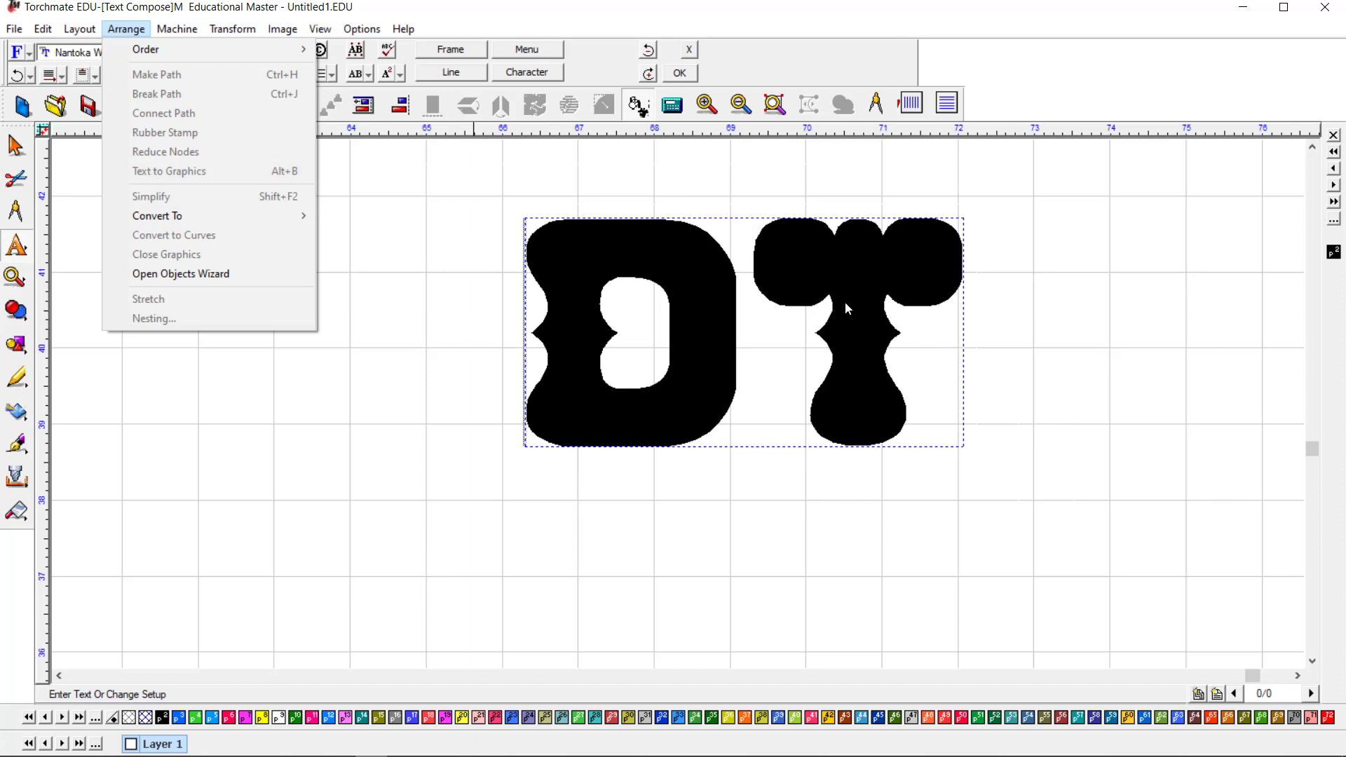
left_click(1128, 380)
key("Escape")
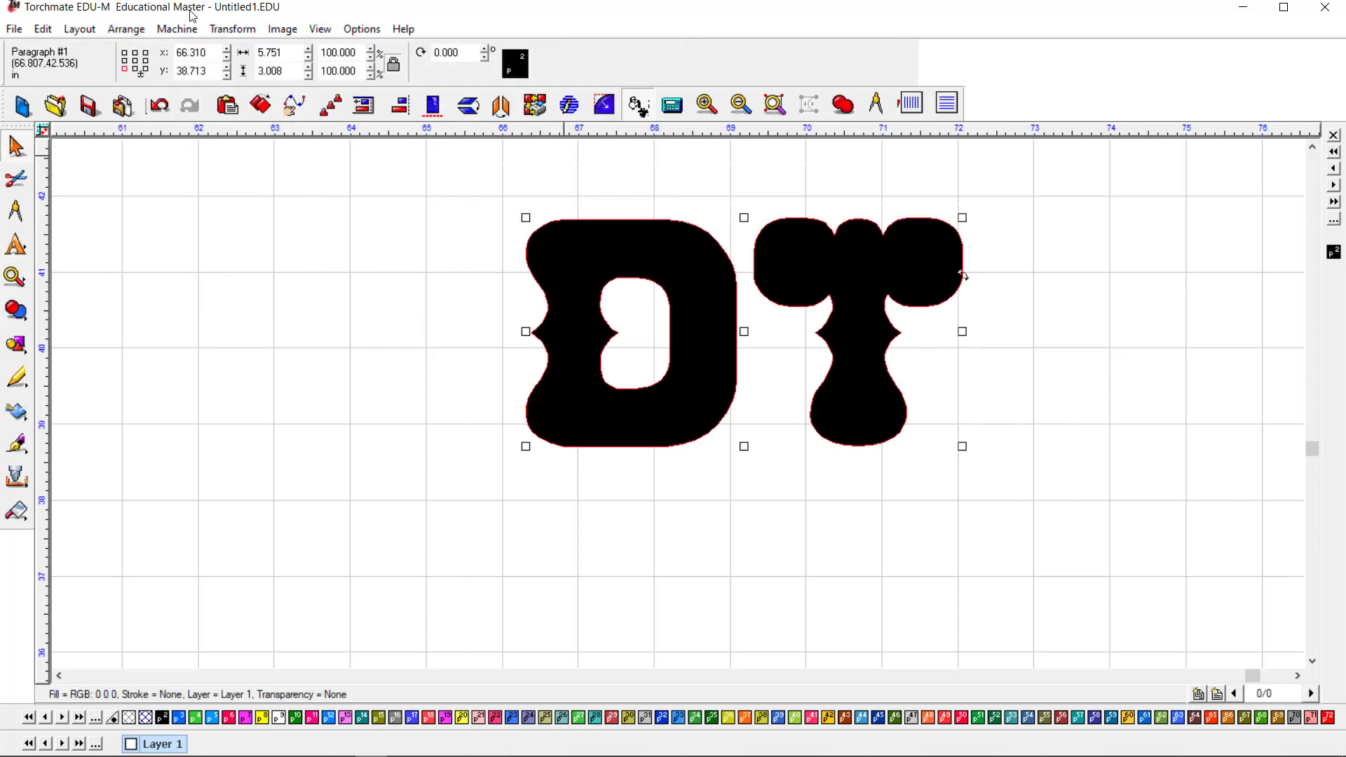
left_click(130, 30)
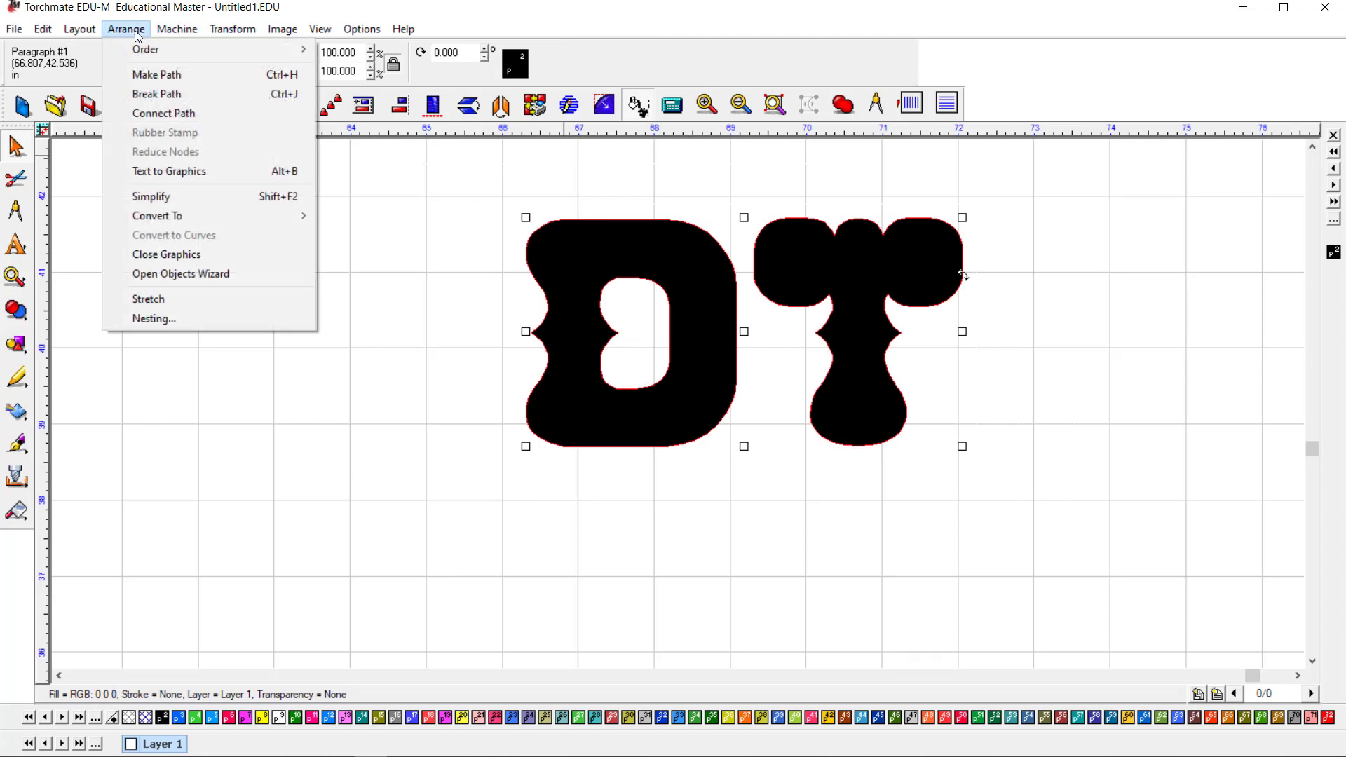
left_click(1030, 359)
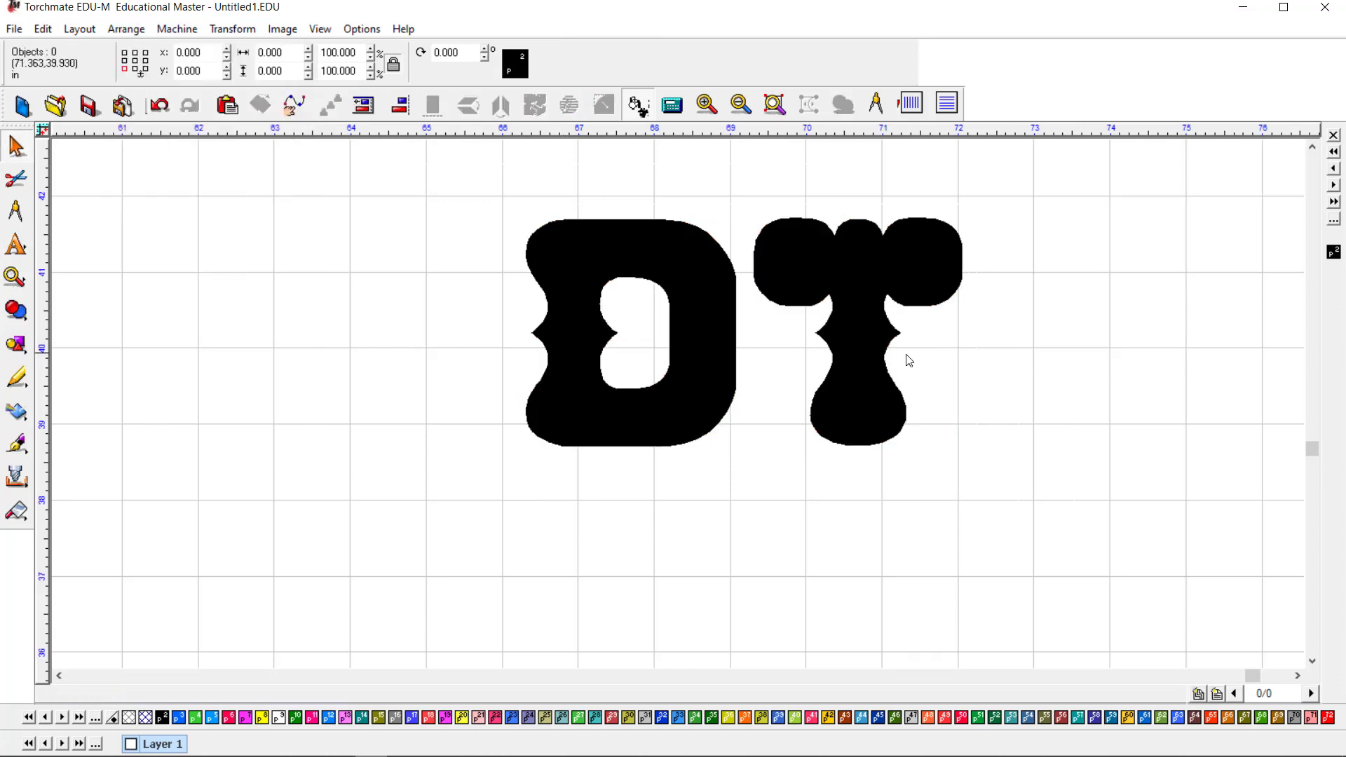
left_click(888, 355)
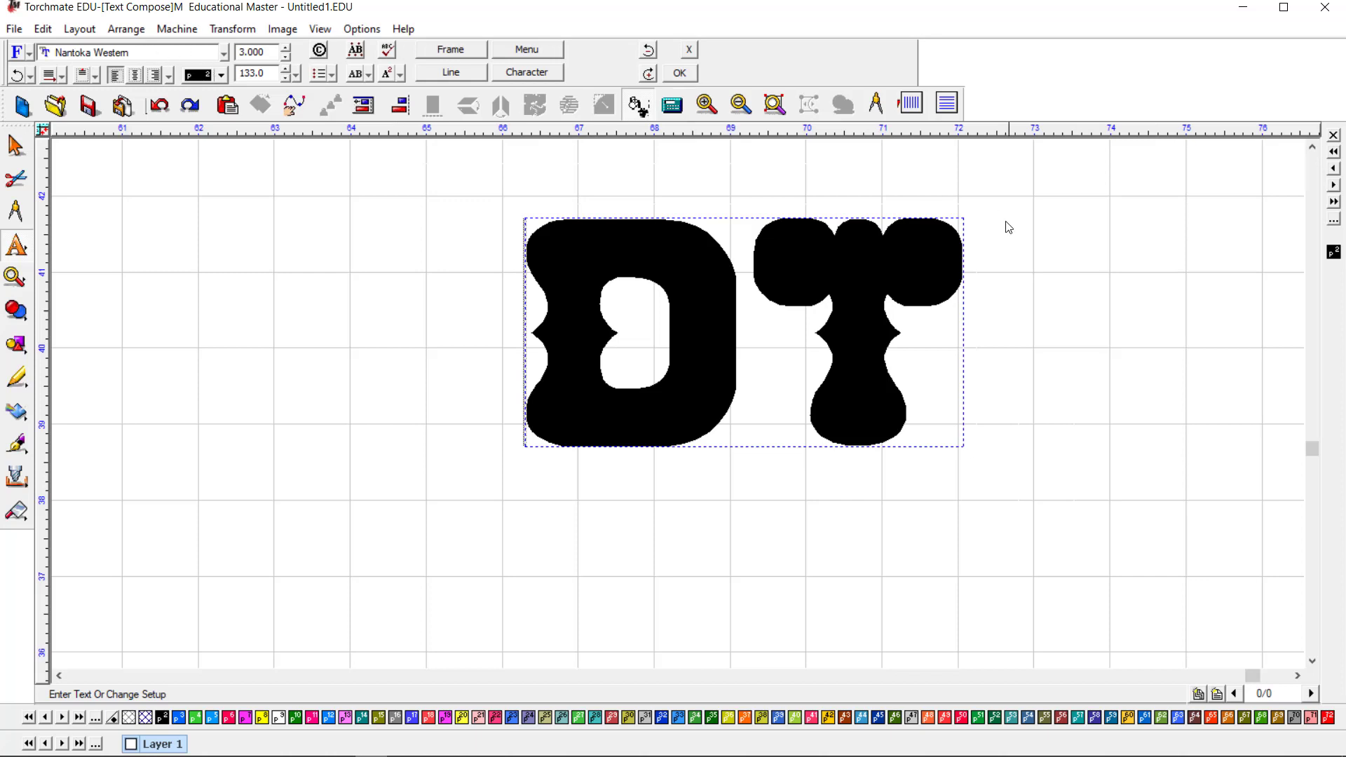
Step: Try the blue fill colour on the DT text with fills hidden and shown, returning the text to black each time
left_click(1078, 277)
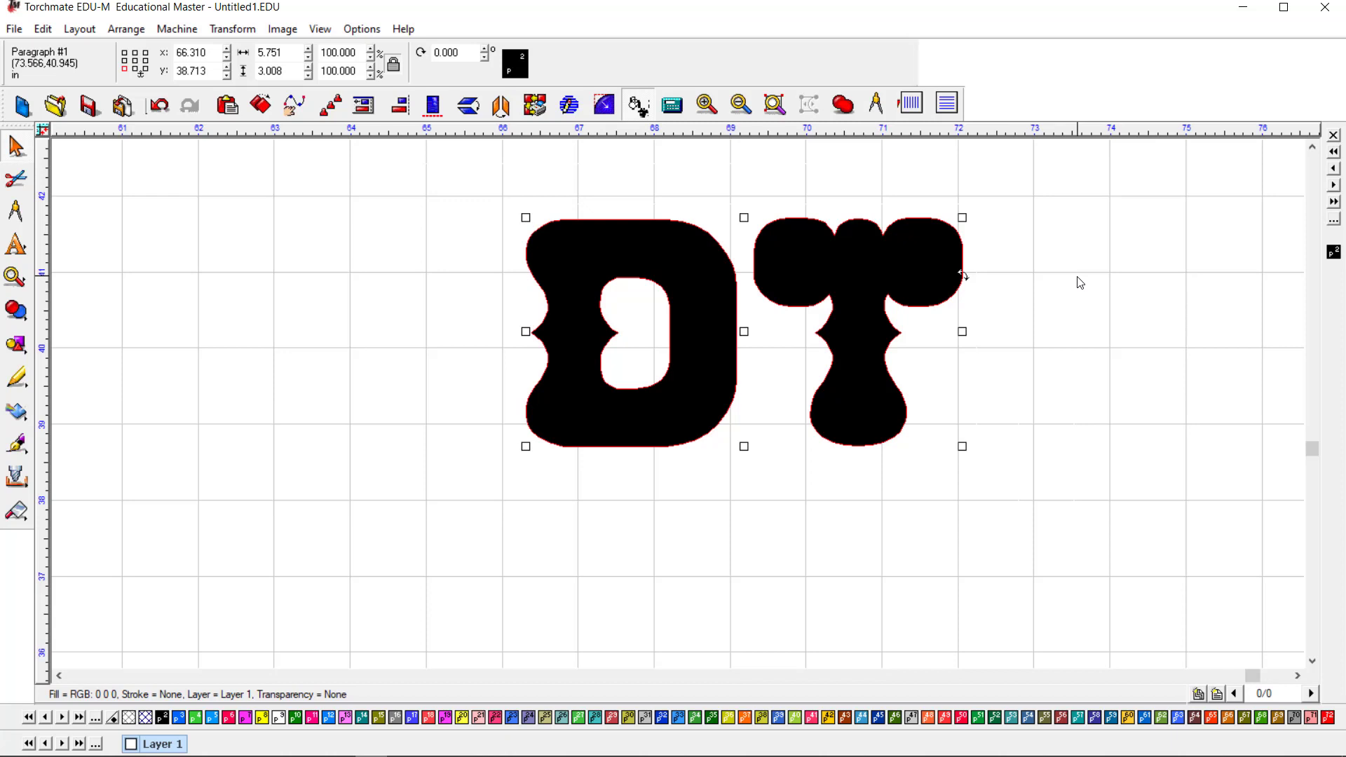
key("shift+F9")
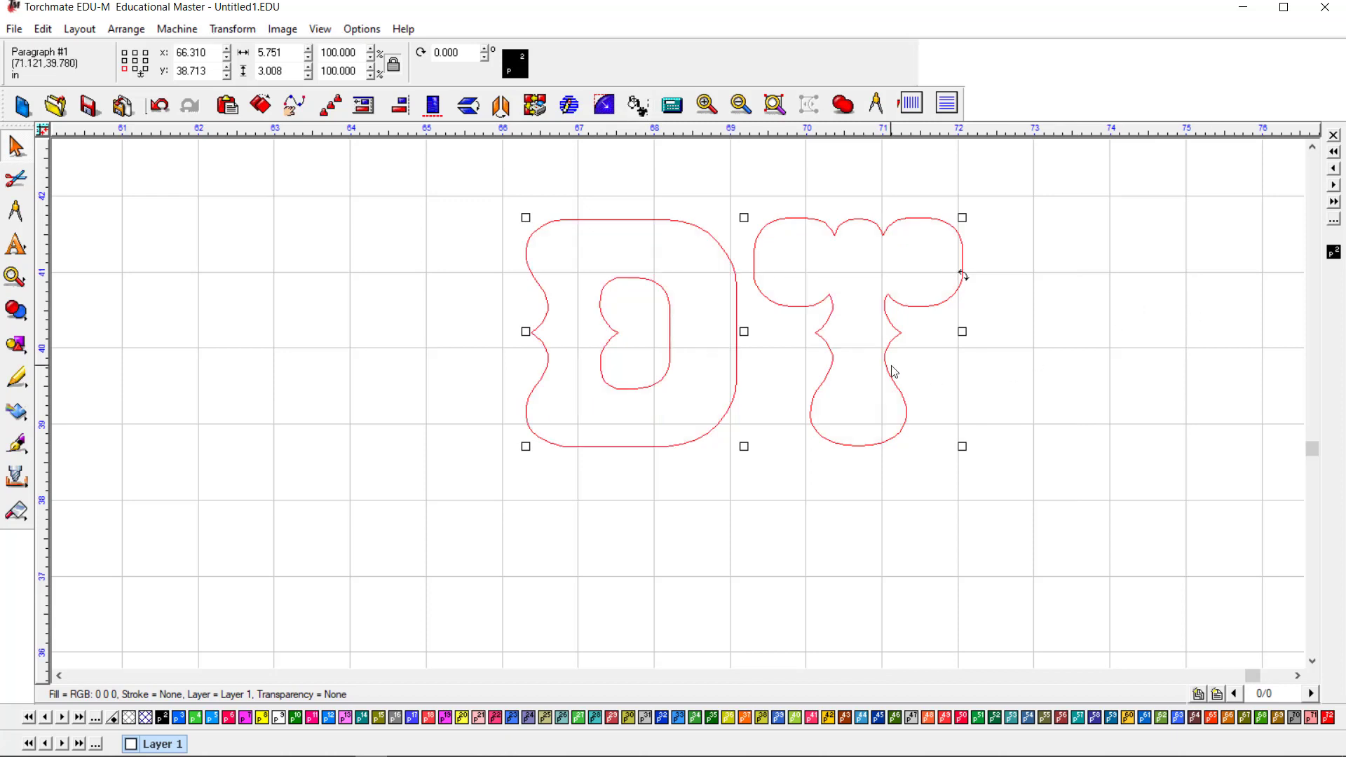
left_click(180, 717)
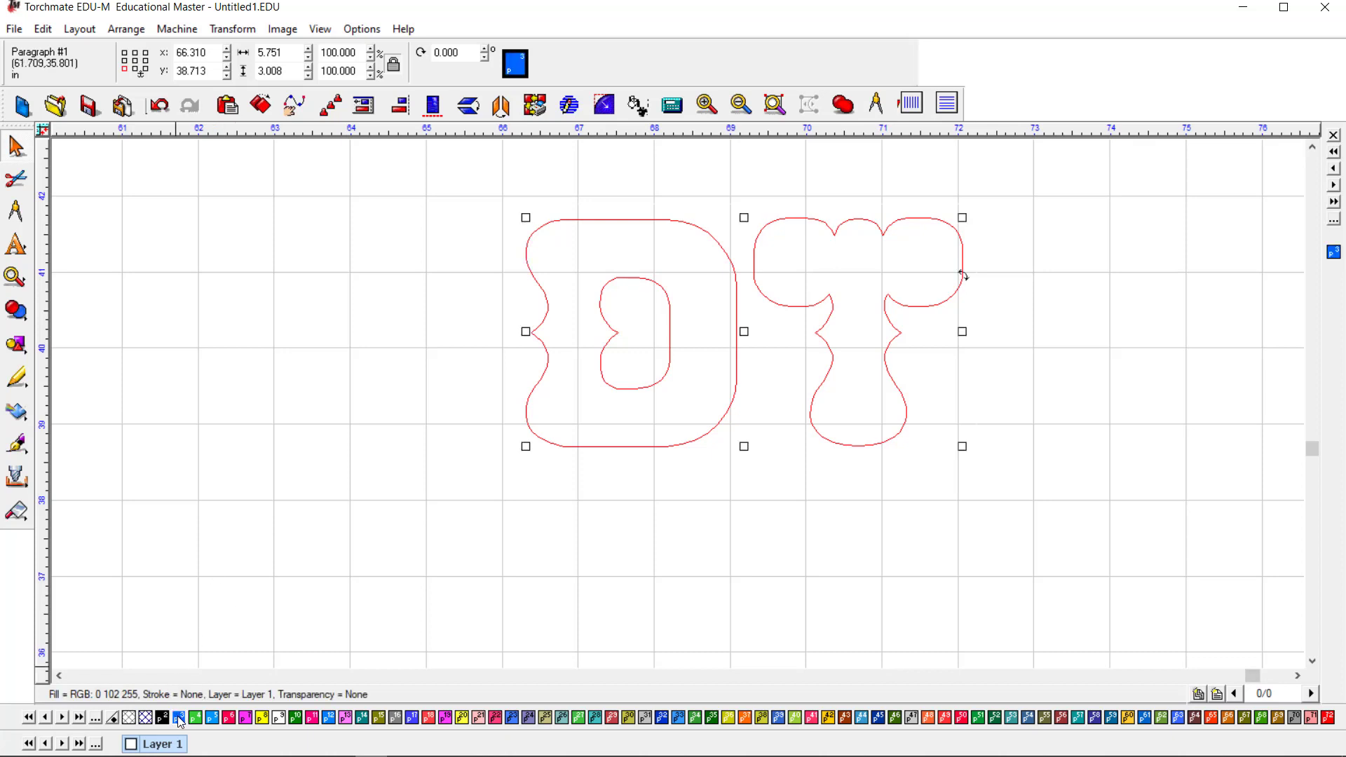
left_click(165, 718)
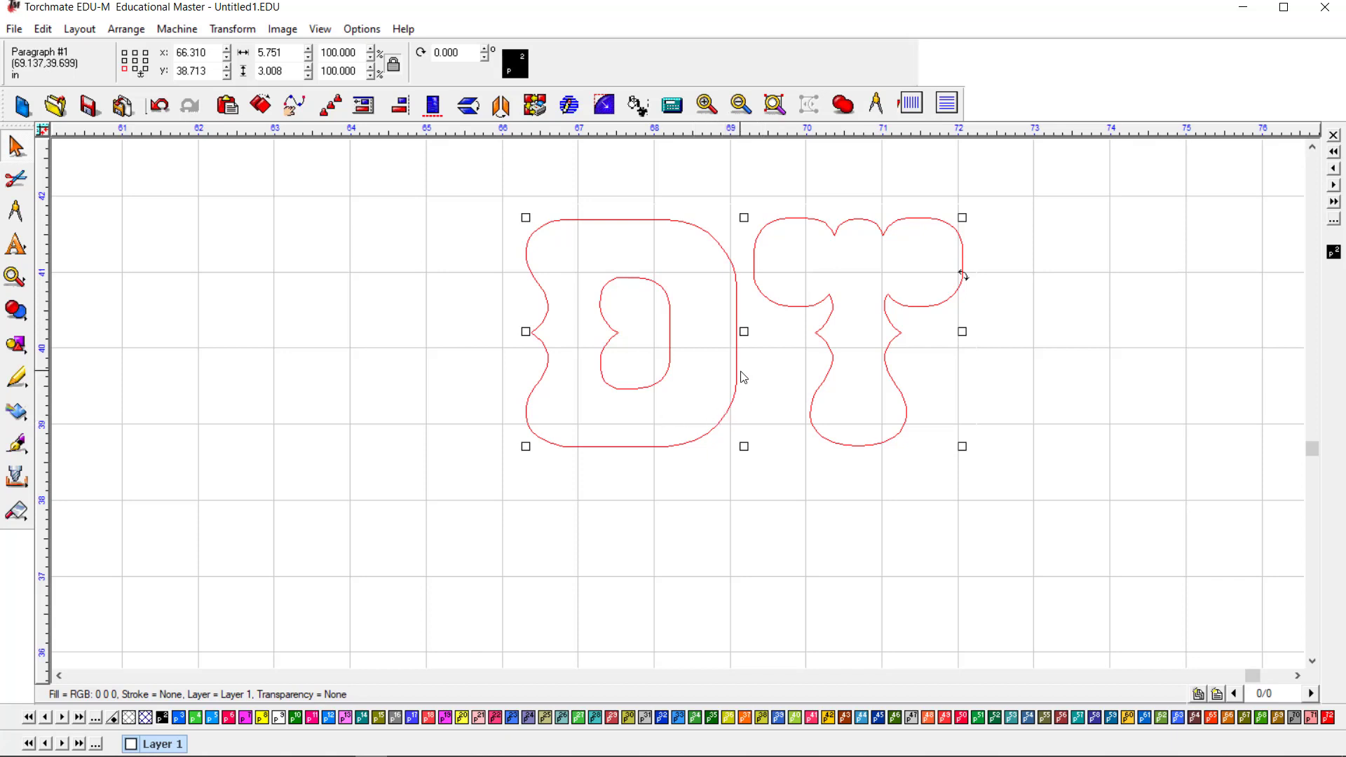
key("ctrl+f")
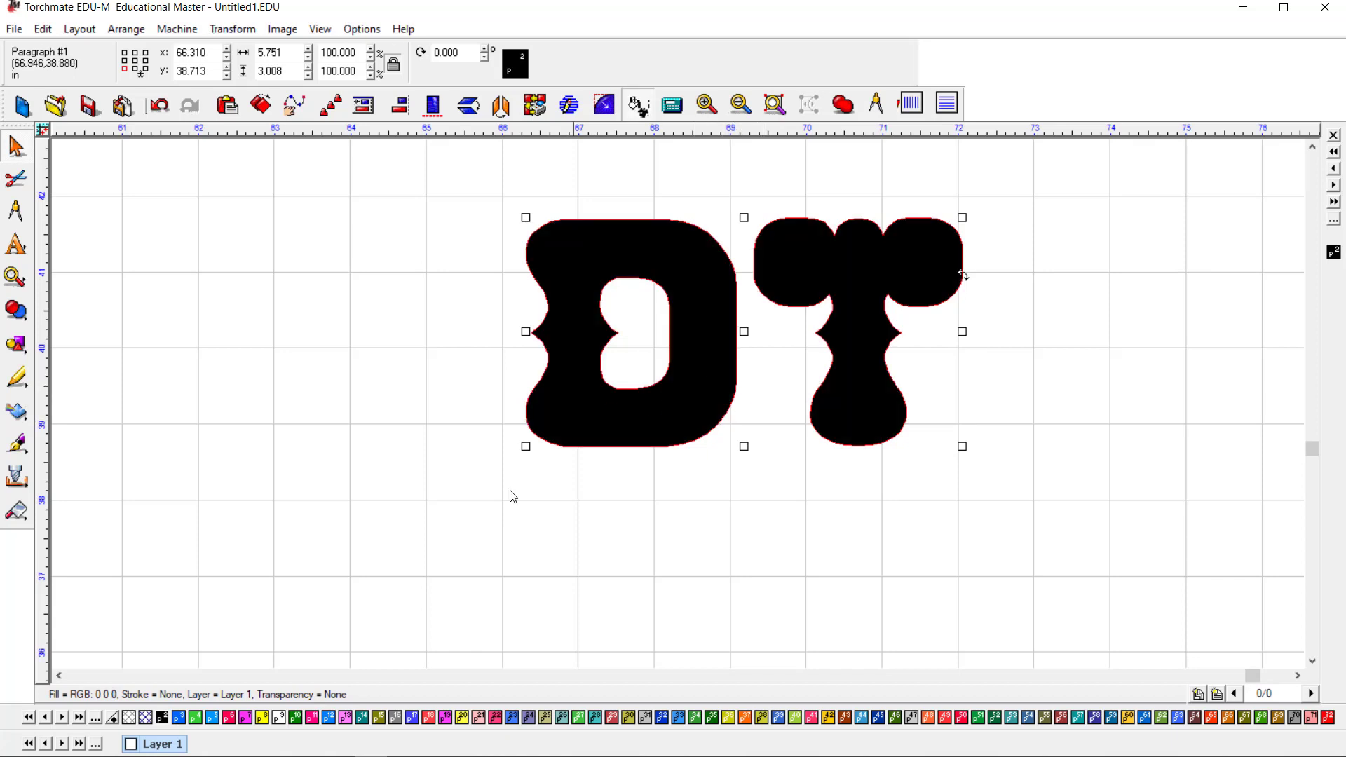
left_click(179, 718)
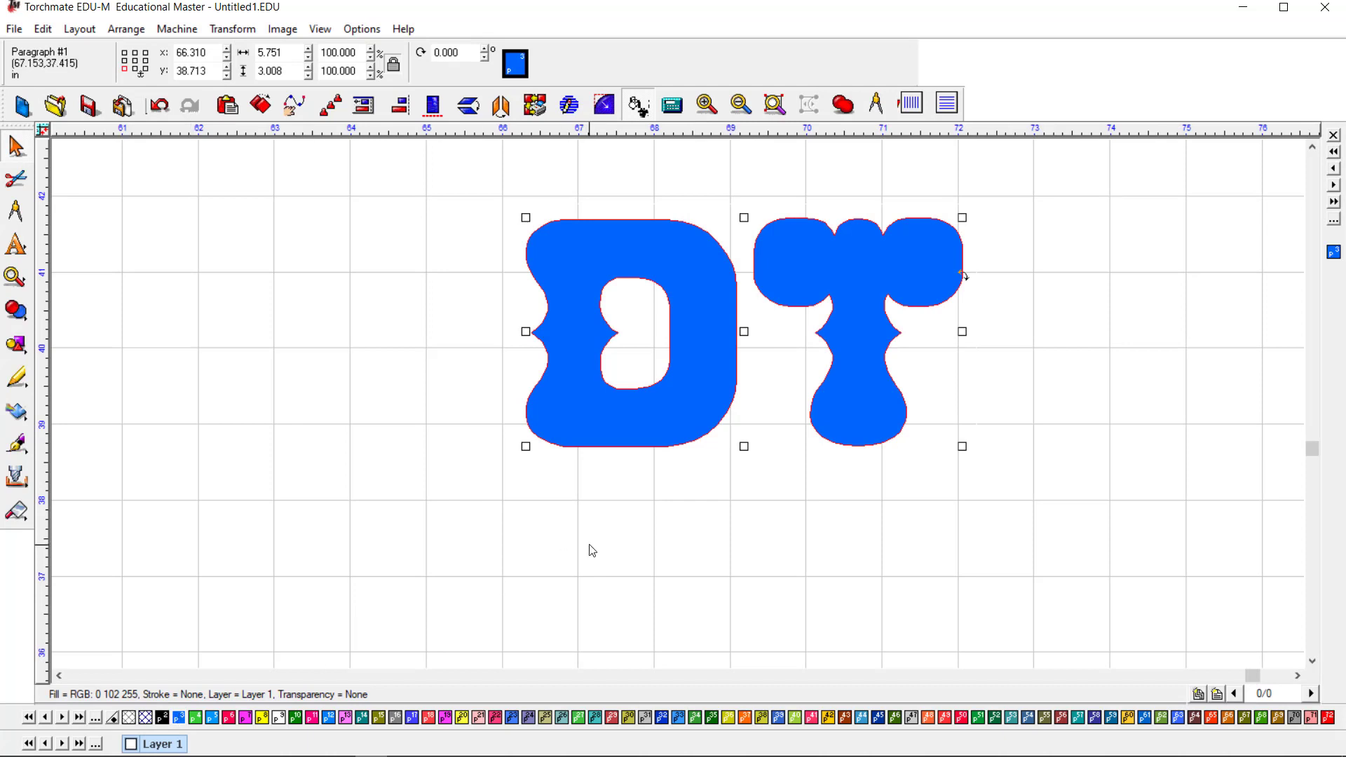
left_click(162, 717)
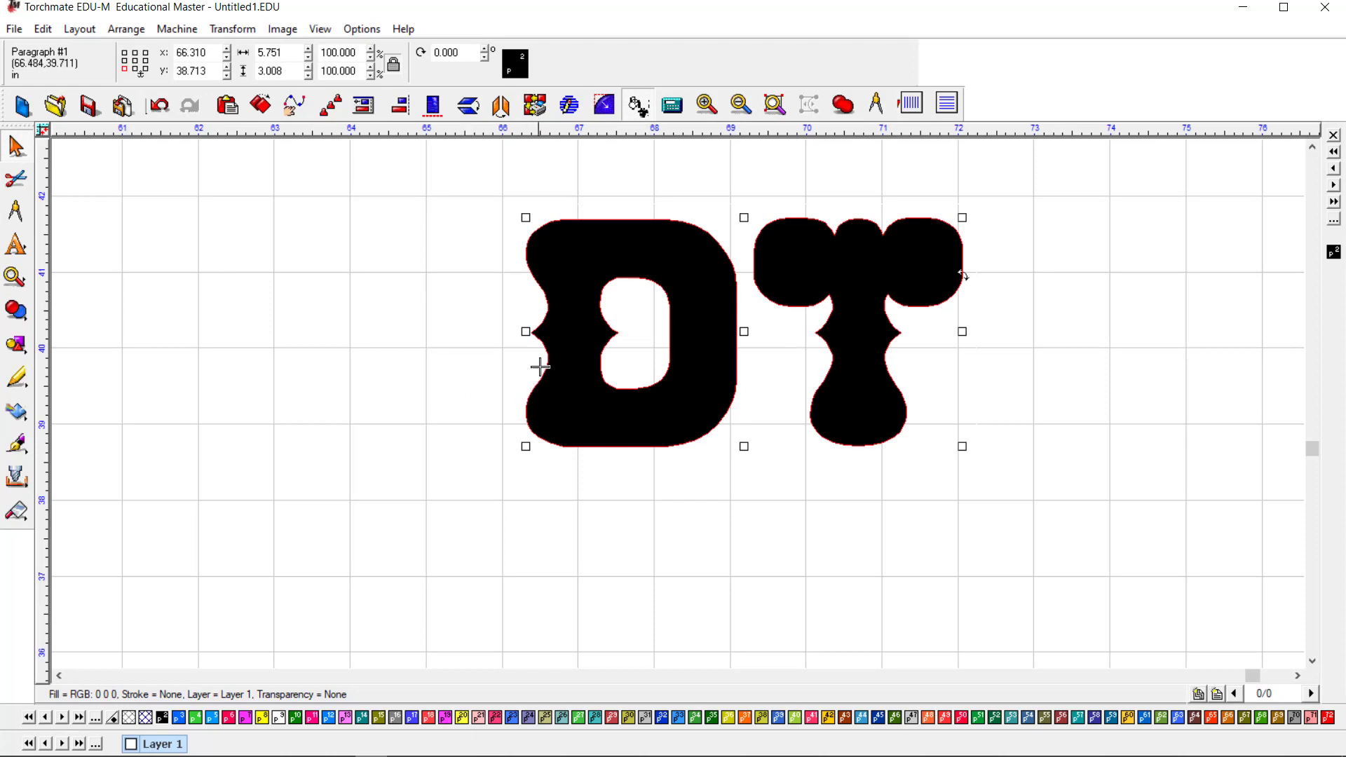
Step: Convert the DT text to graphics and convert the D path to a polyarc
left_click(125, 30)
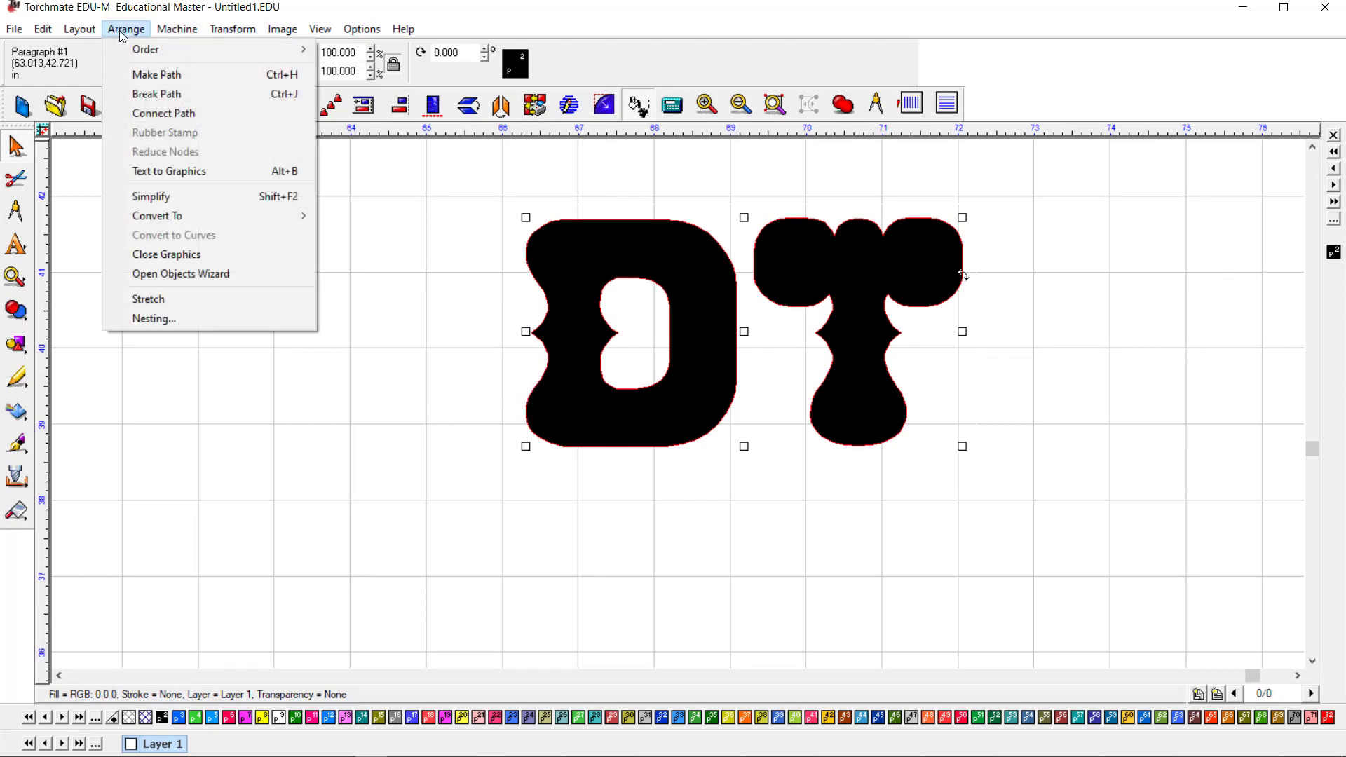
left_click(175, 171)
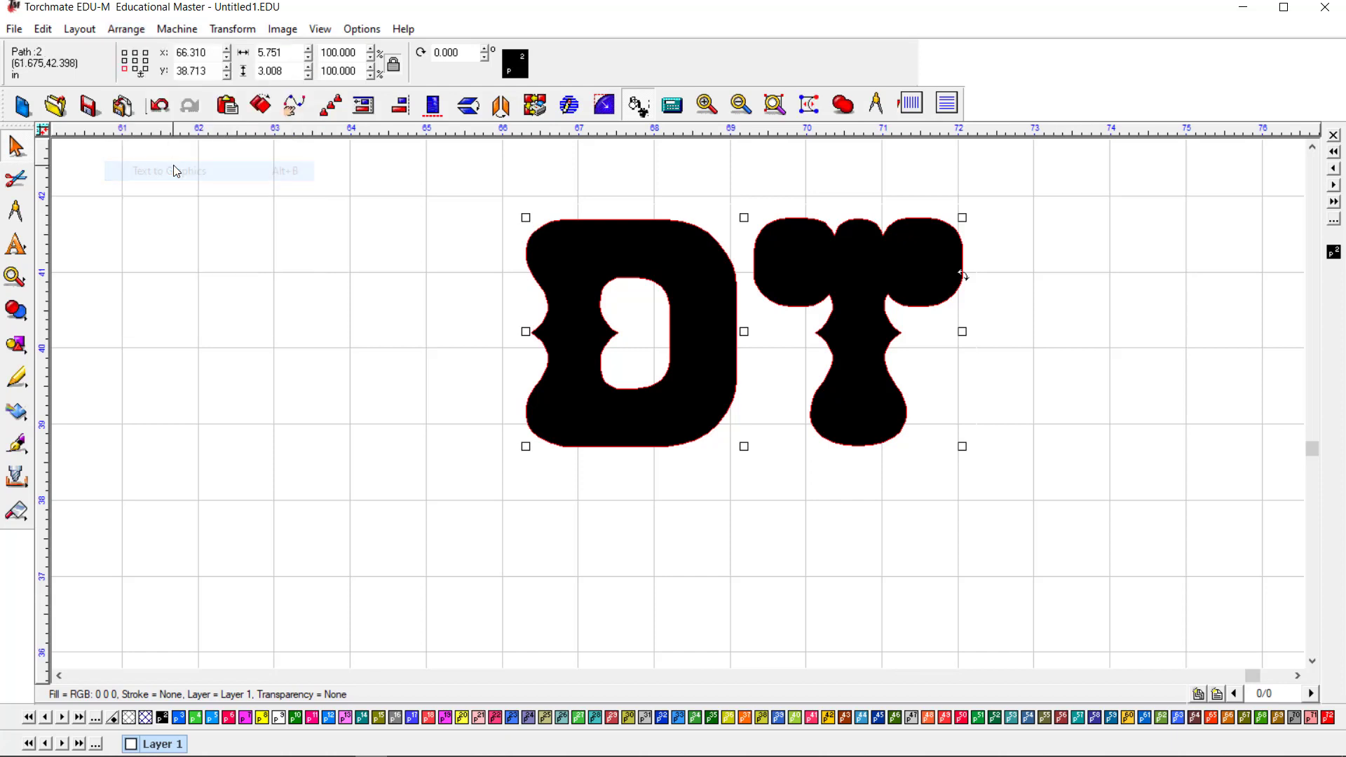
left_click(692, 440)
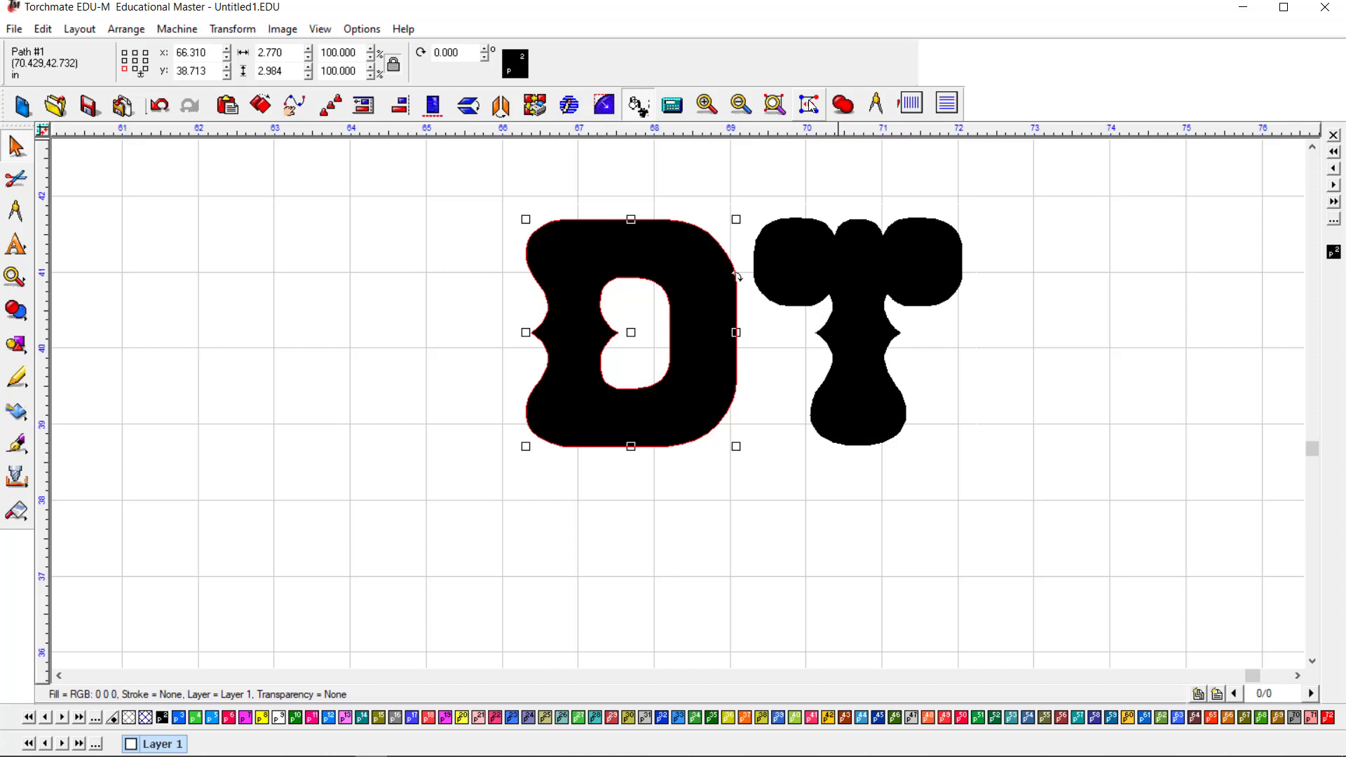
left_click(809, 104)
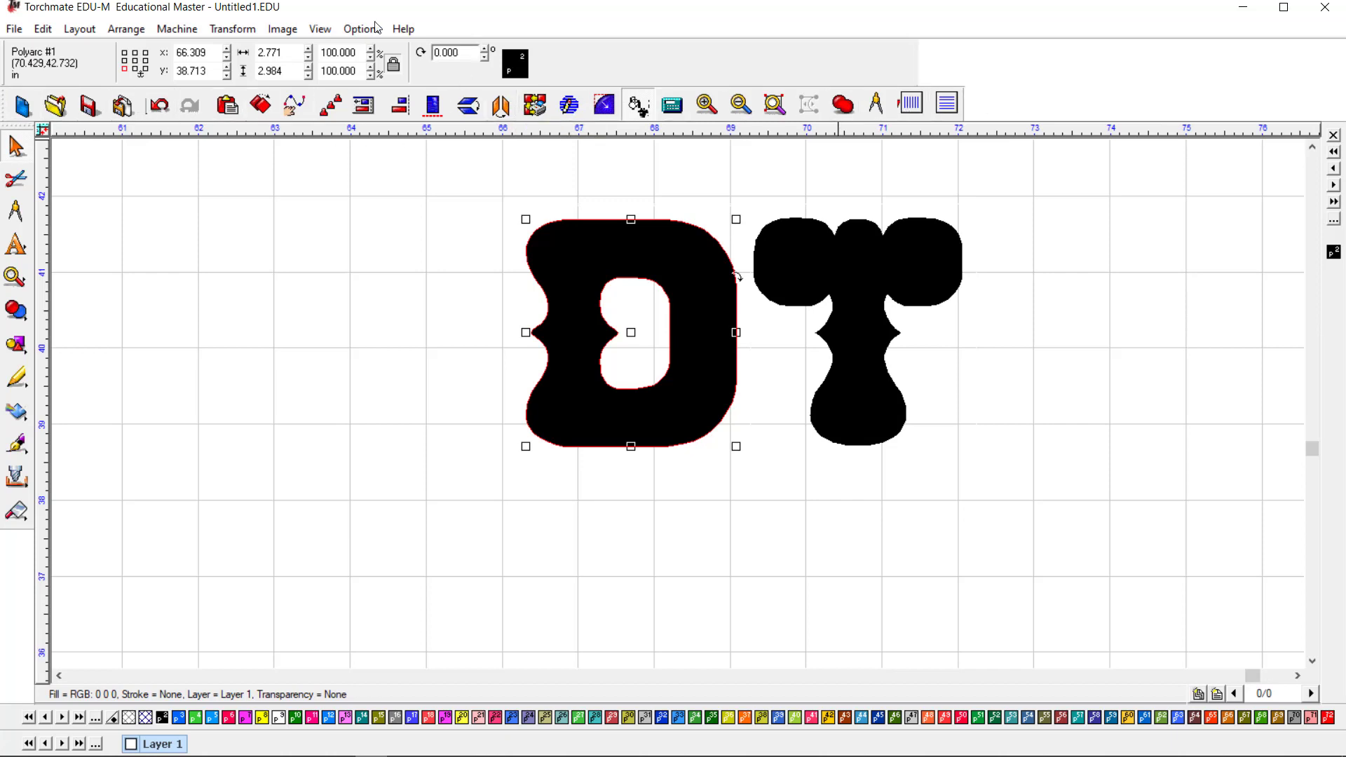
left_click(42, 32)
key("Right")
key("Right")
key("Right")
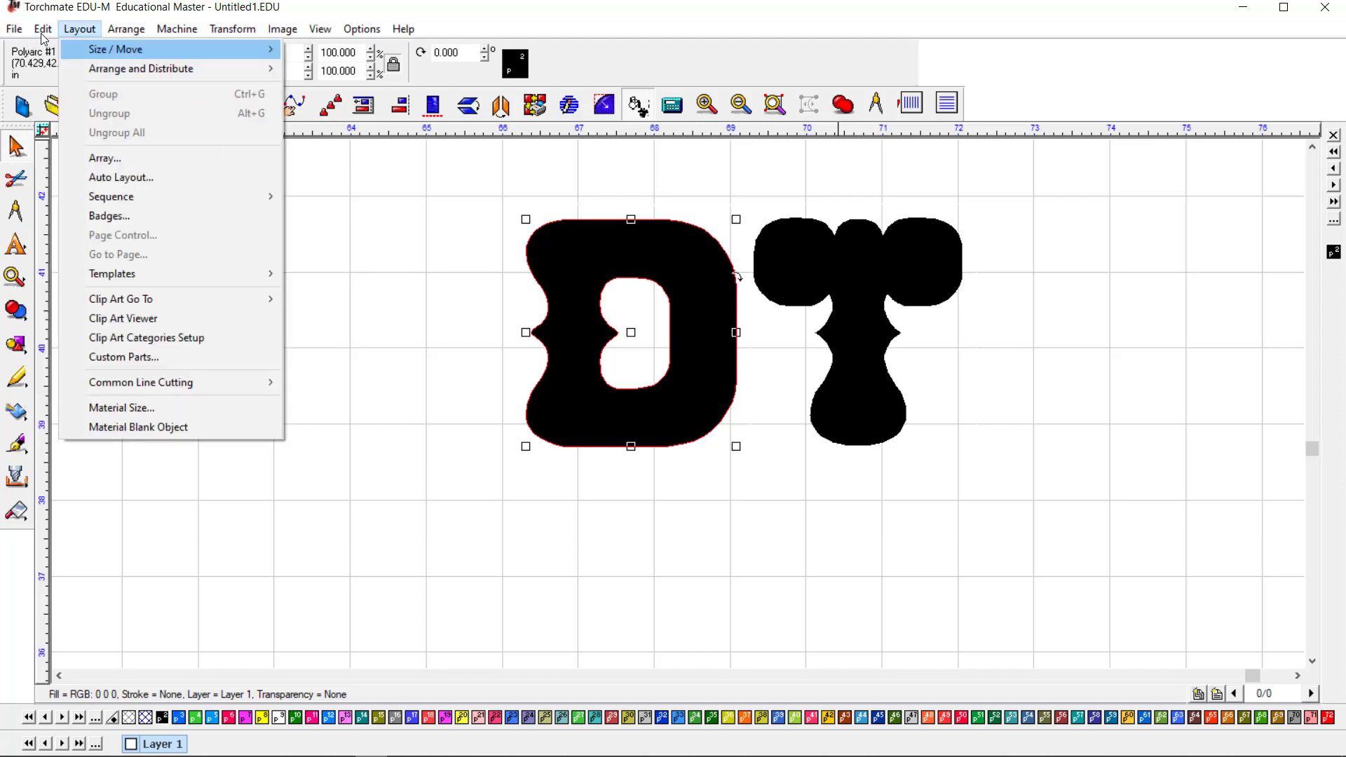
key("Right")
key("Right")
key("Right")
key("Right")
key("Right")
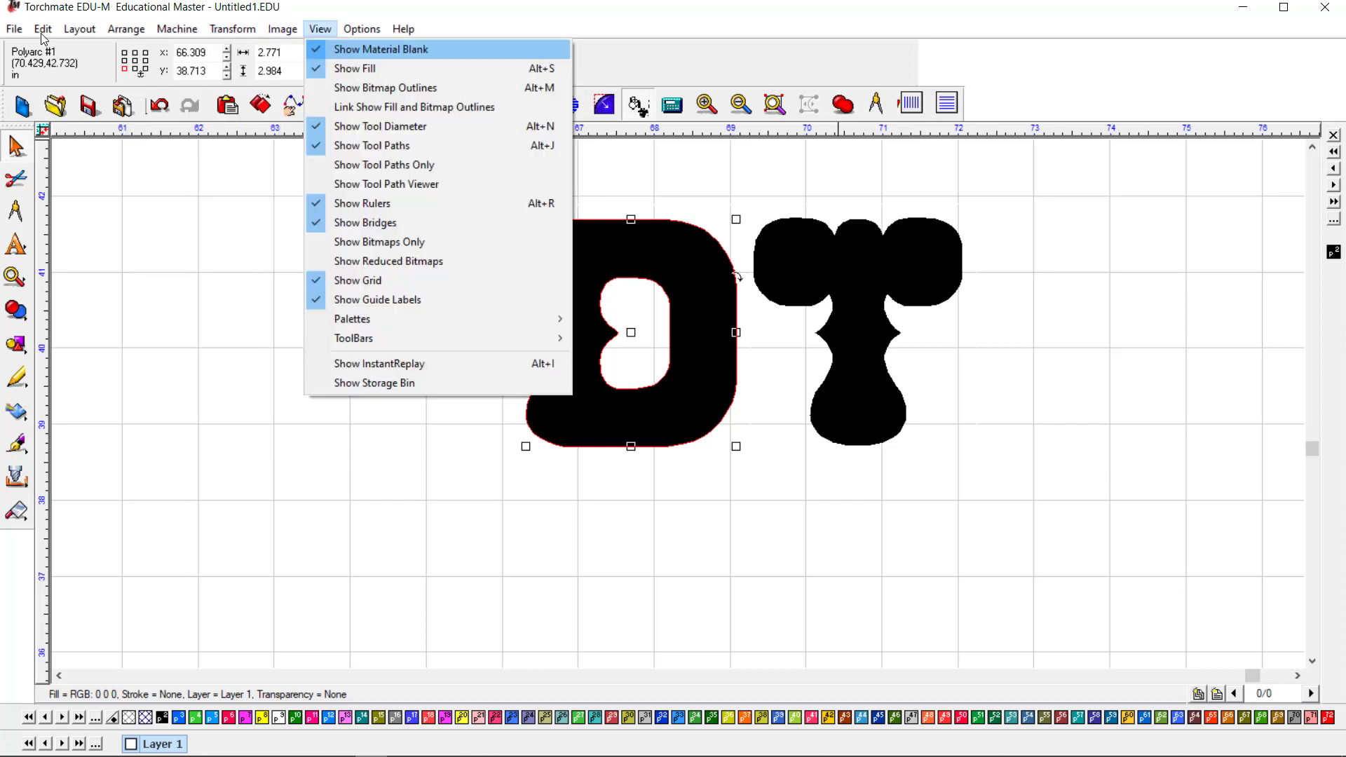
key("Left")
key("Left")
key("Left")
key("Right")
key("Right")
key("Right")
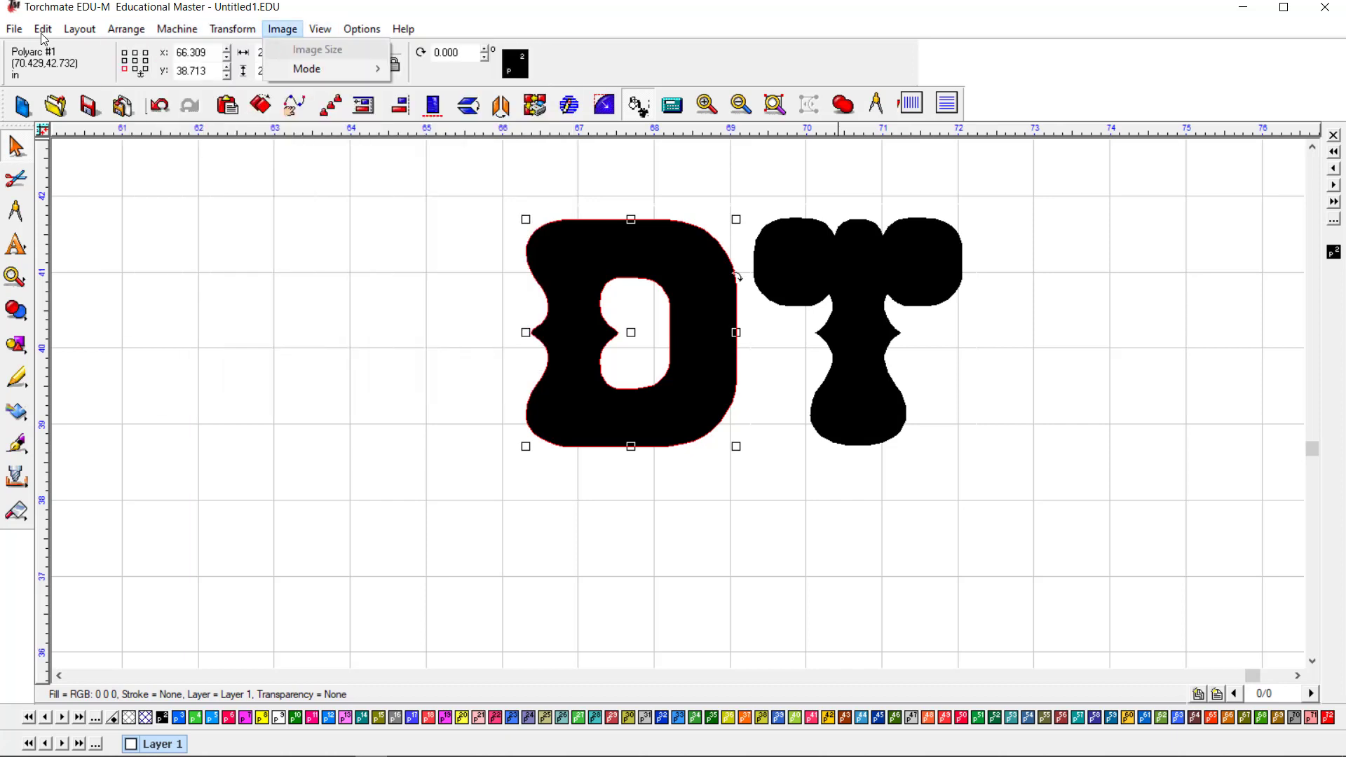
key("Left")
key("Left")
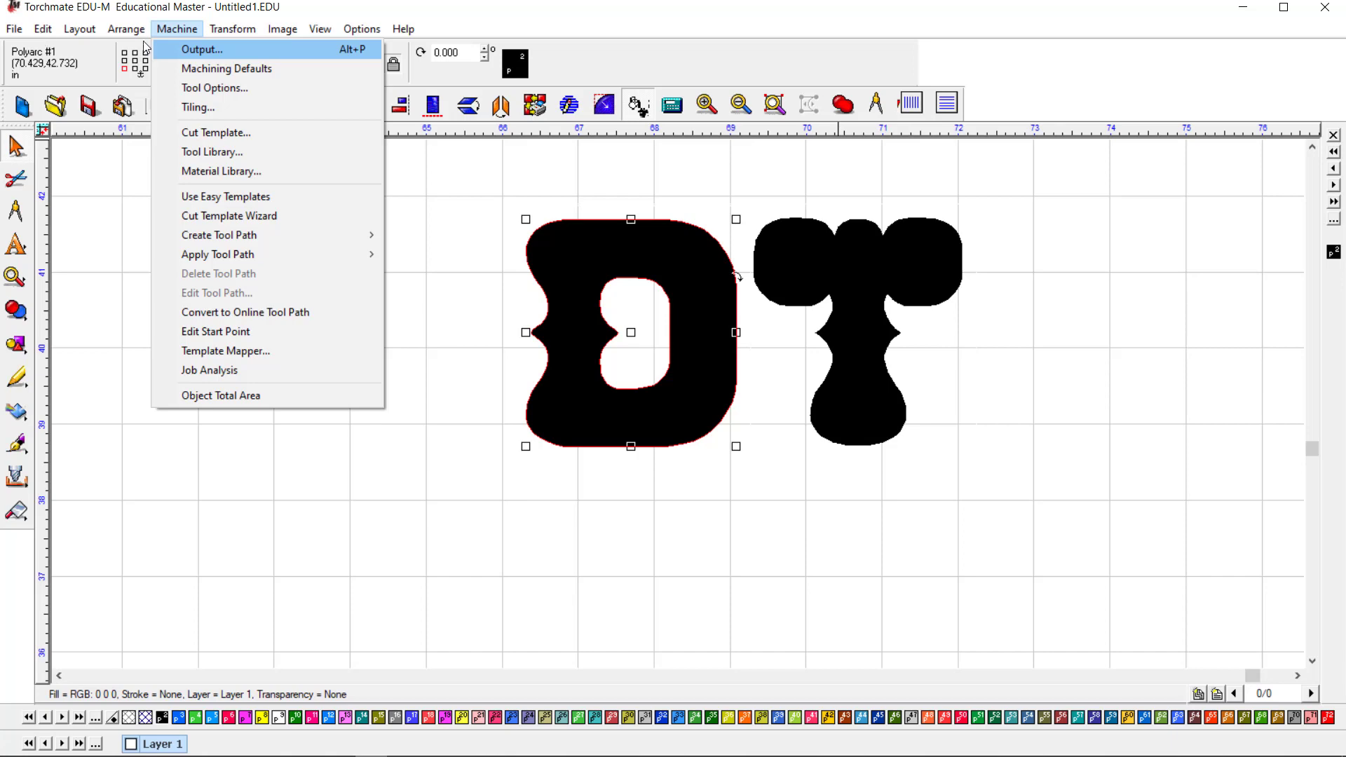
left_click(1084, 340)
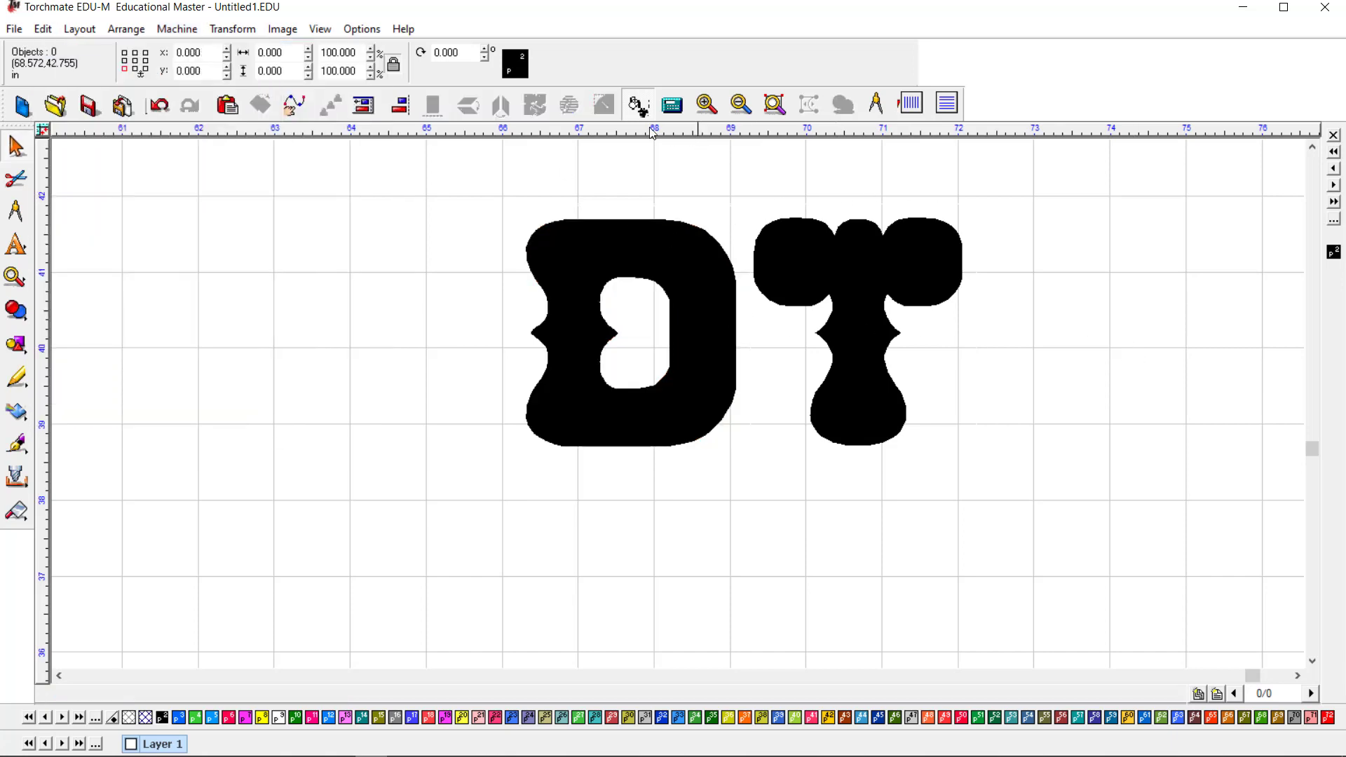
Step: Open the toolbar customization and create a new toolbar named test
right_click(541, 114)
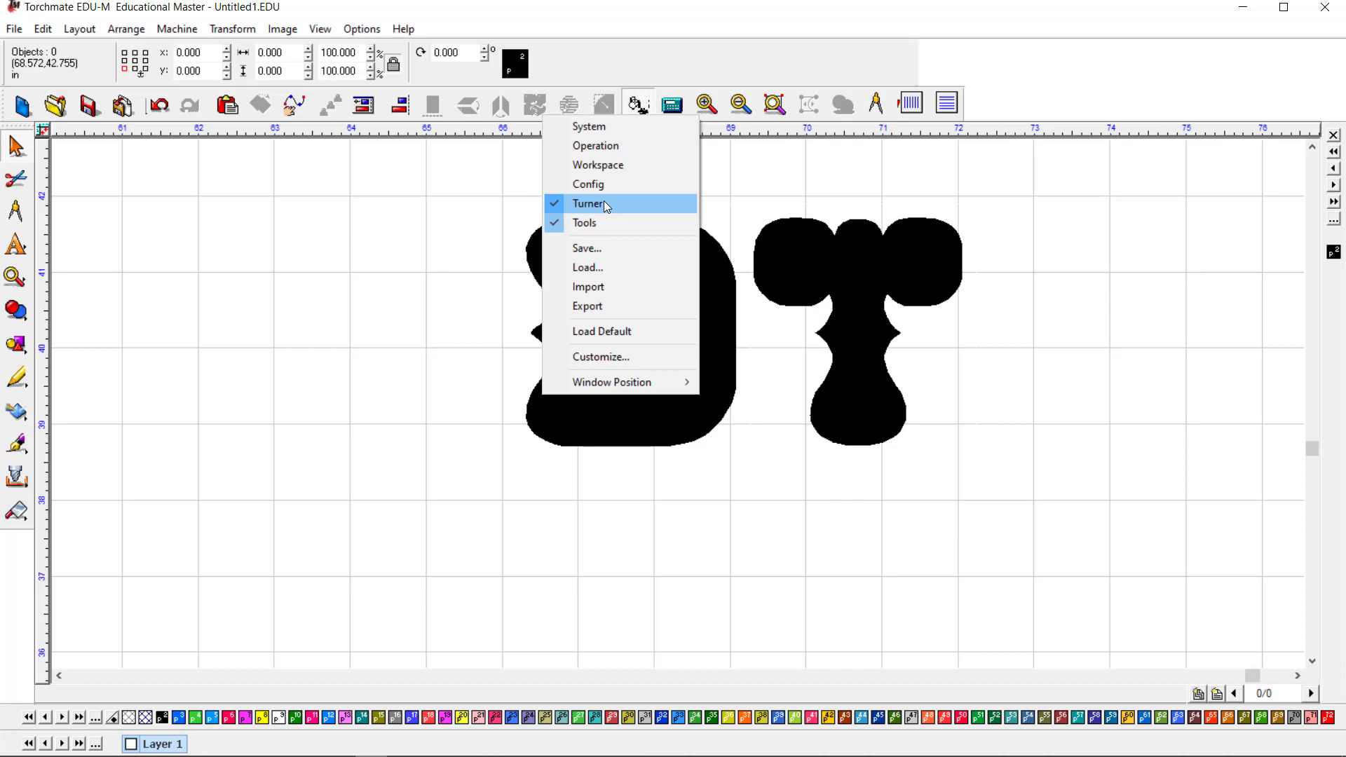
left_click(614, 357)
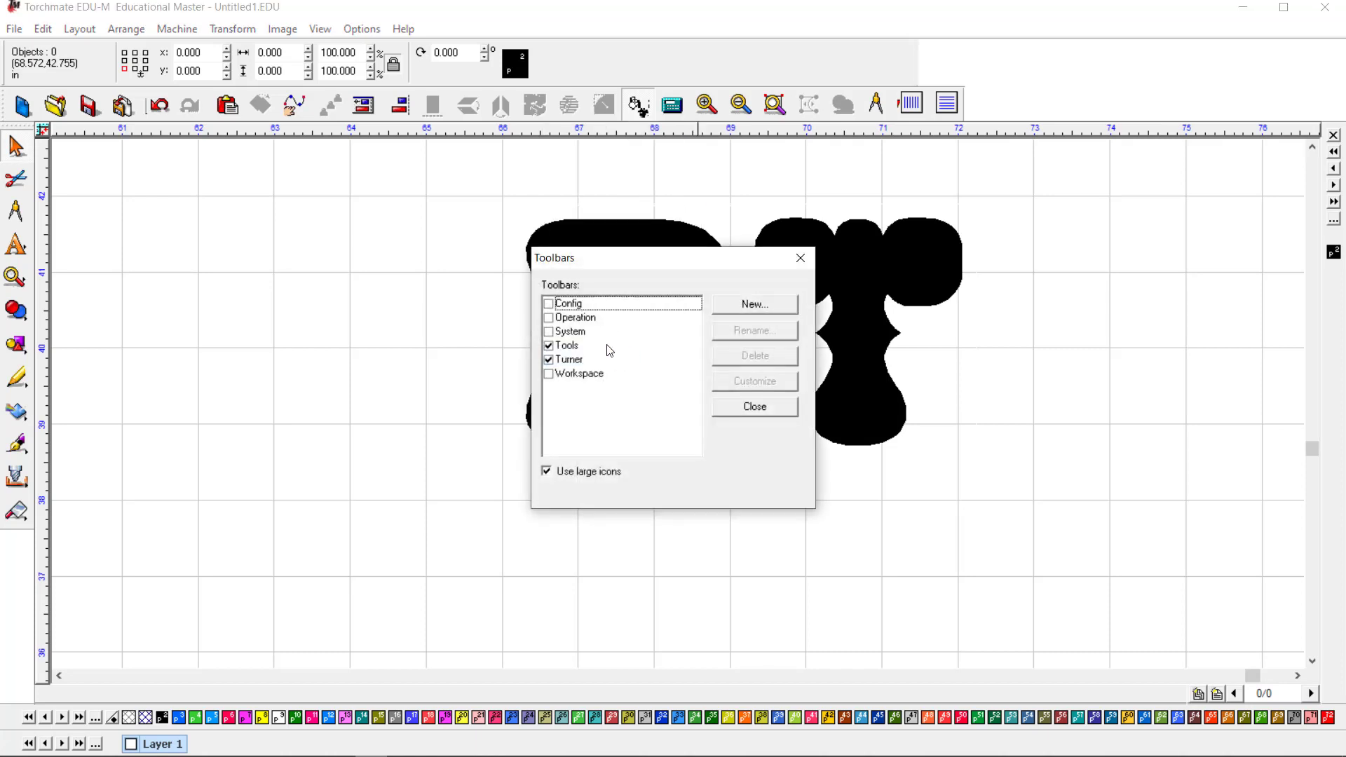
left_click(788, 303)
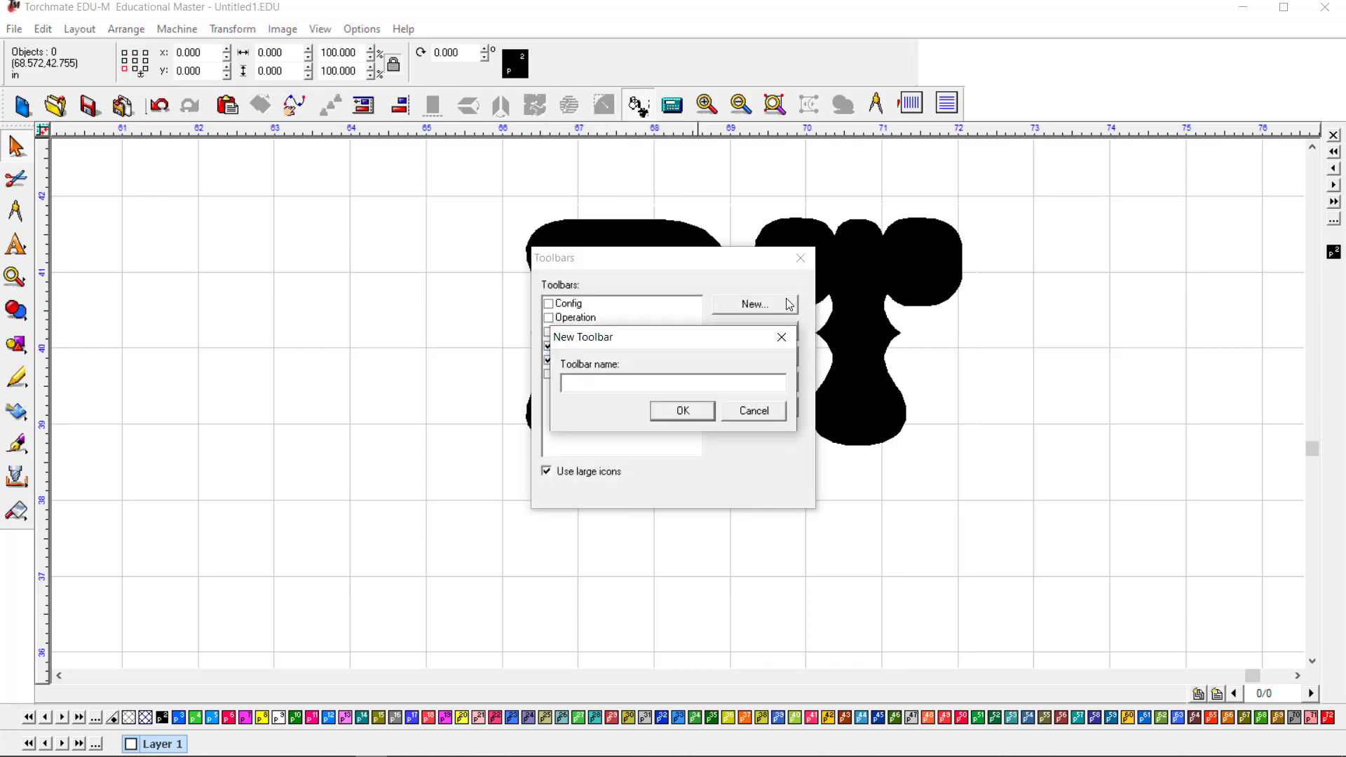
type("test")
key("Return")
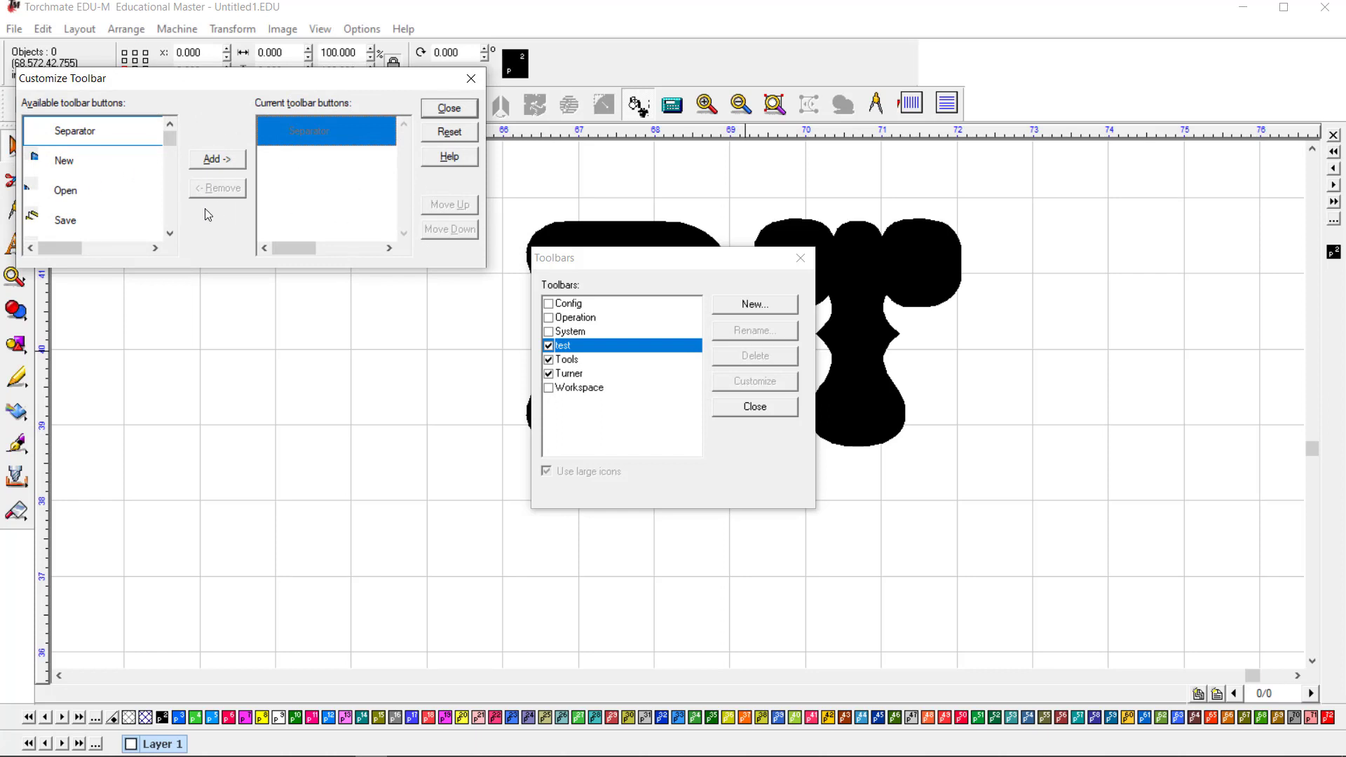
Step: Add the New, Open, Save, Import and Export buttons to the test toolbar
left_click(86, 139)
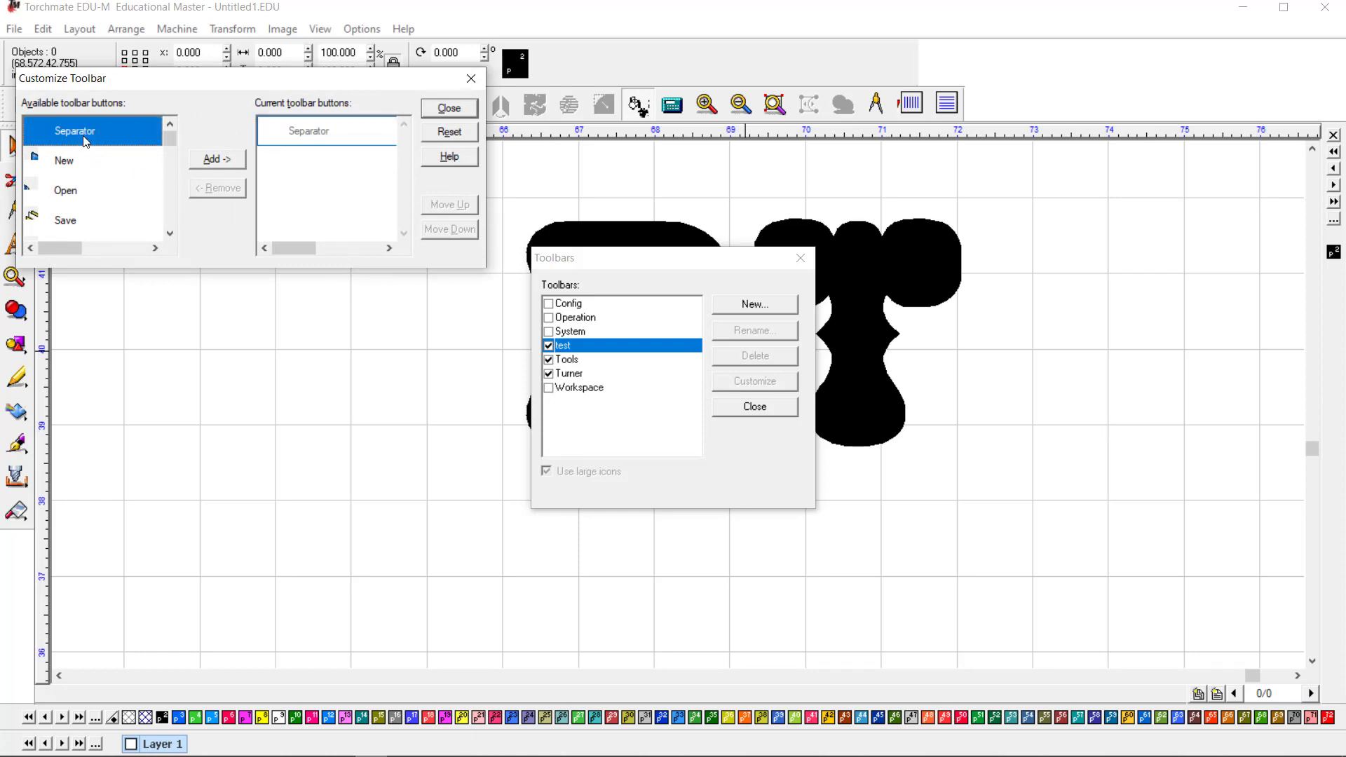
key("Down")
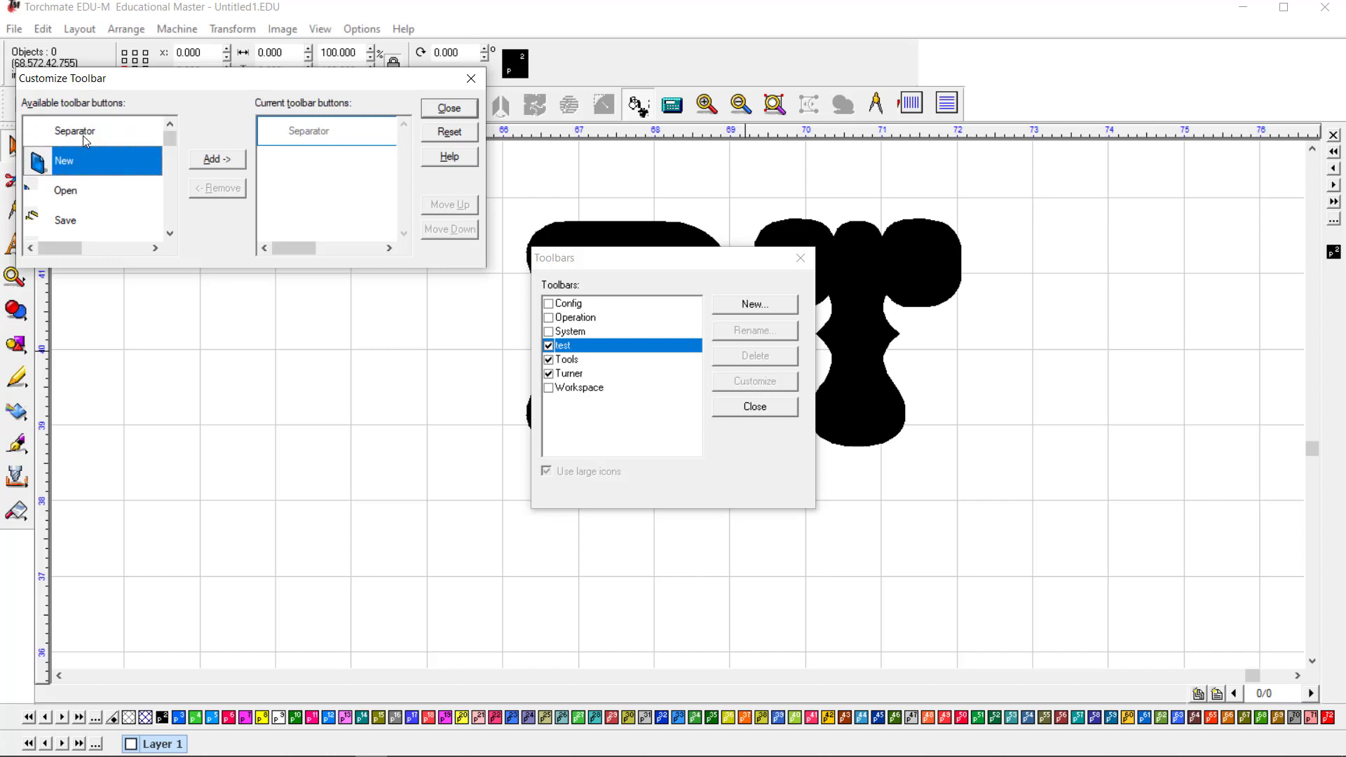
left_click(205, 160)
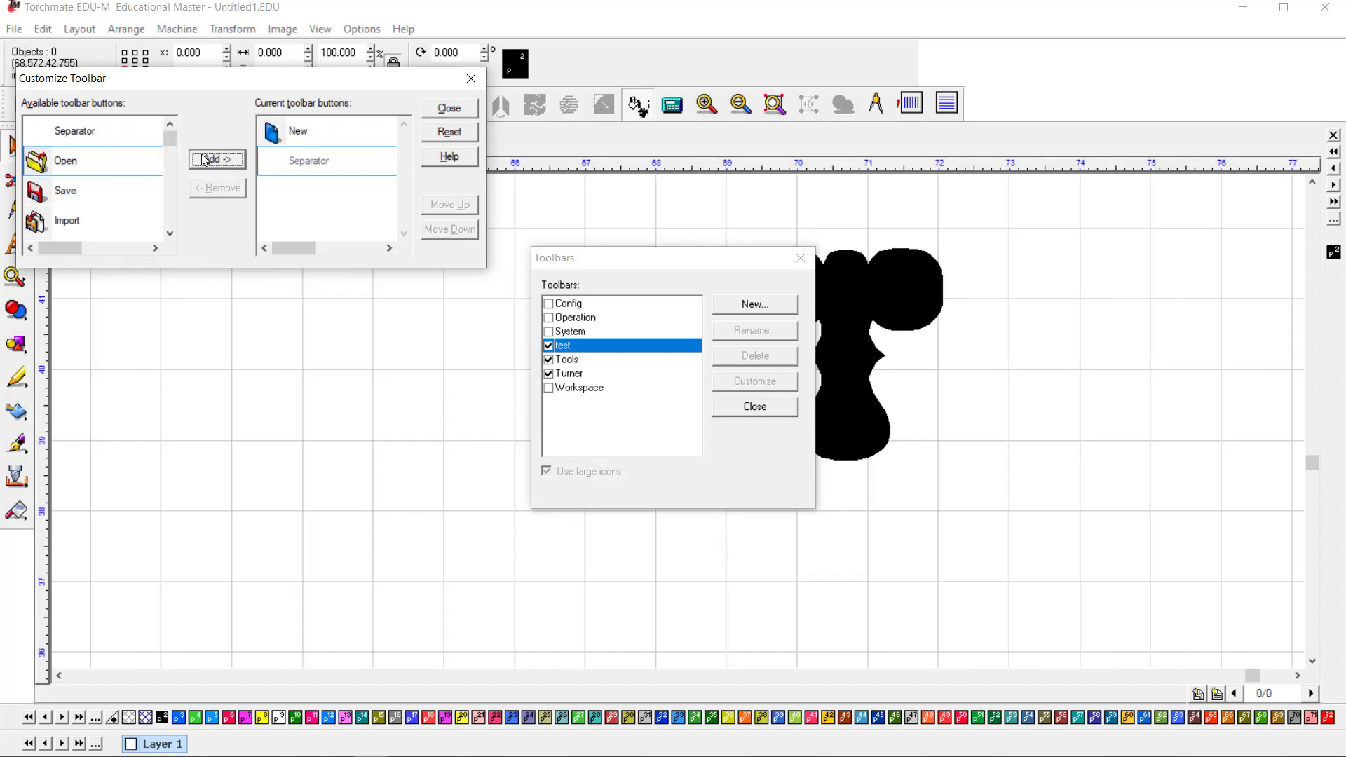
left_click(204, 160)
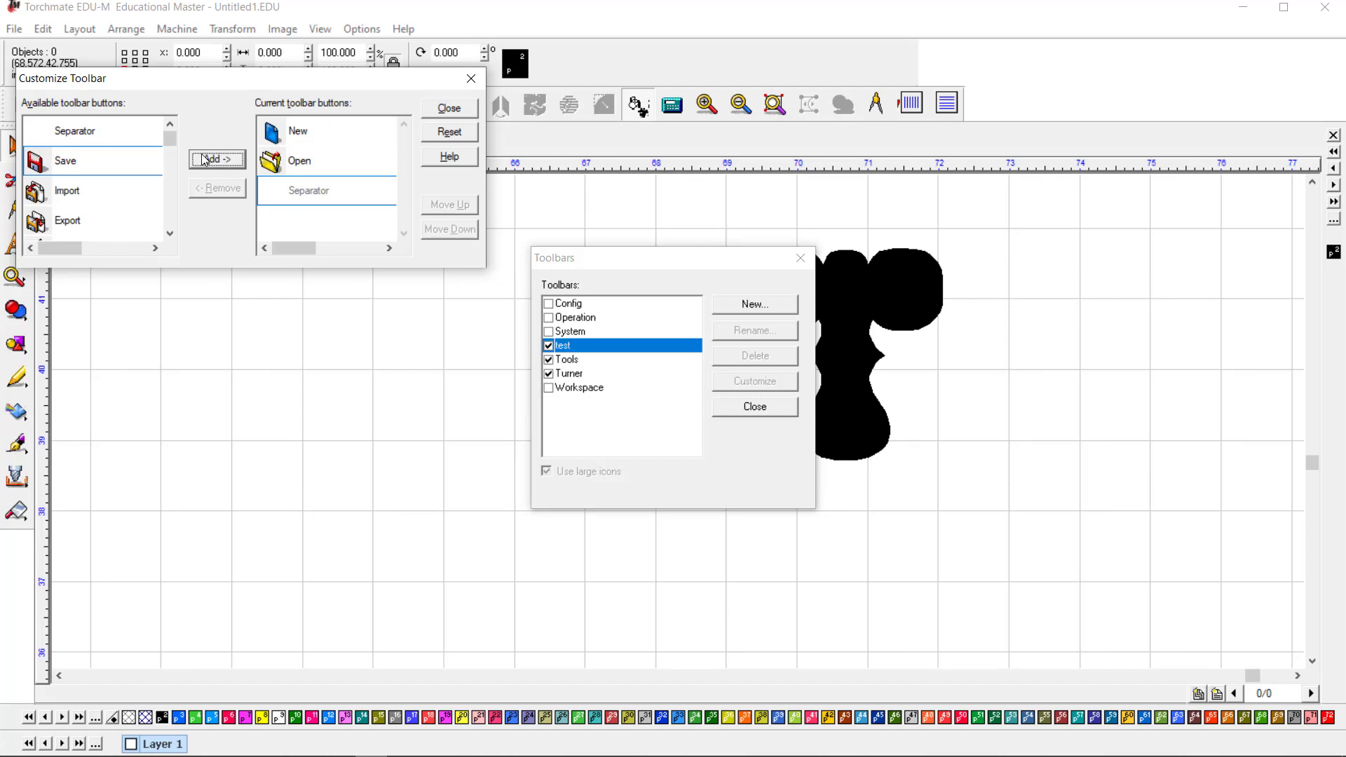
left_click(205, 160)
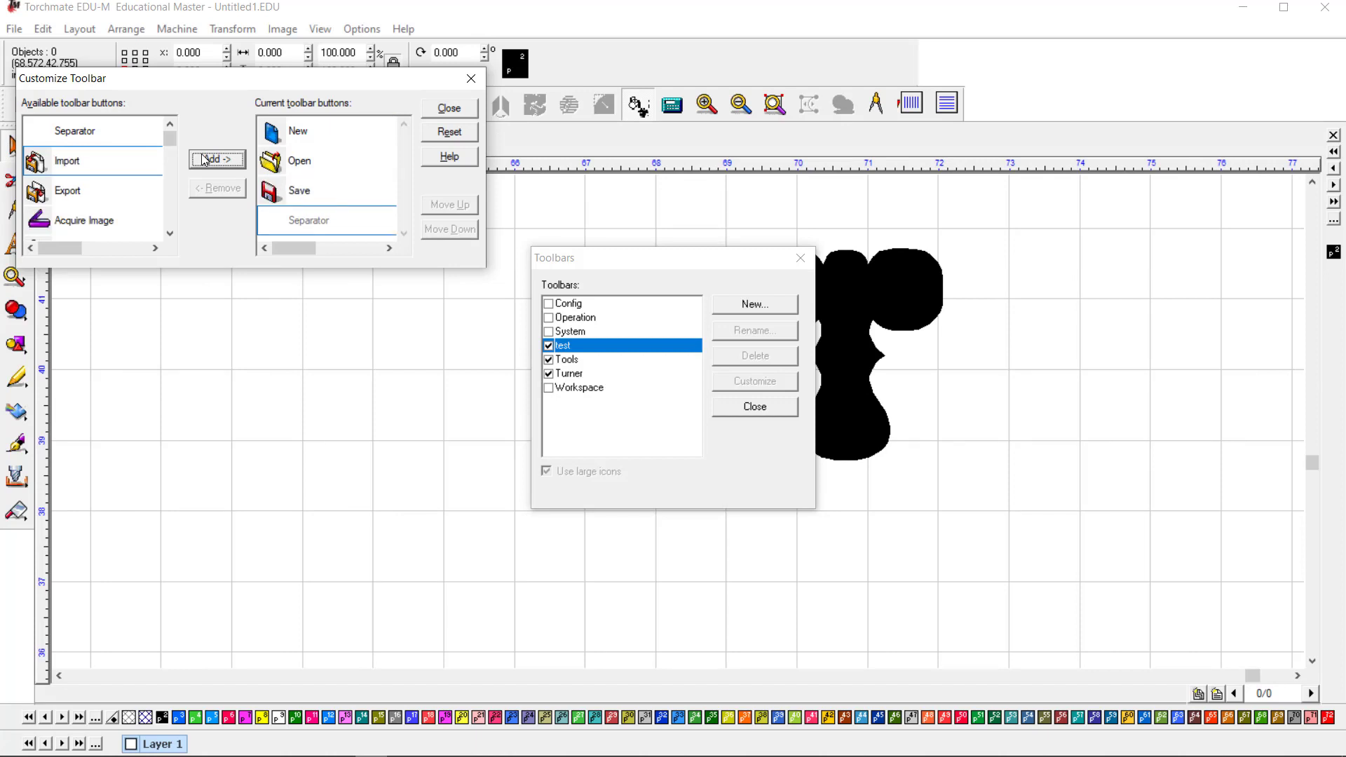
left_click(205, 160)
left_click(205, 160)
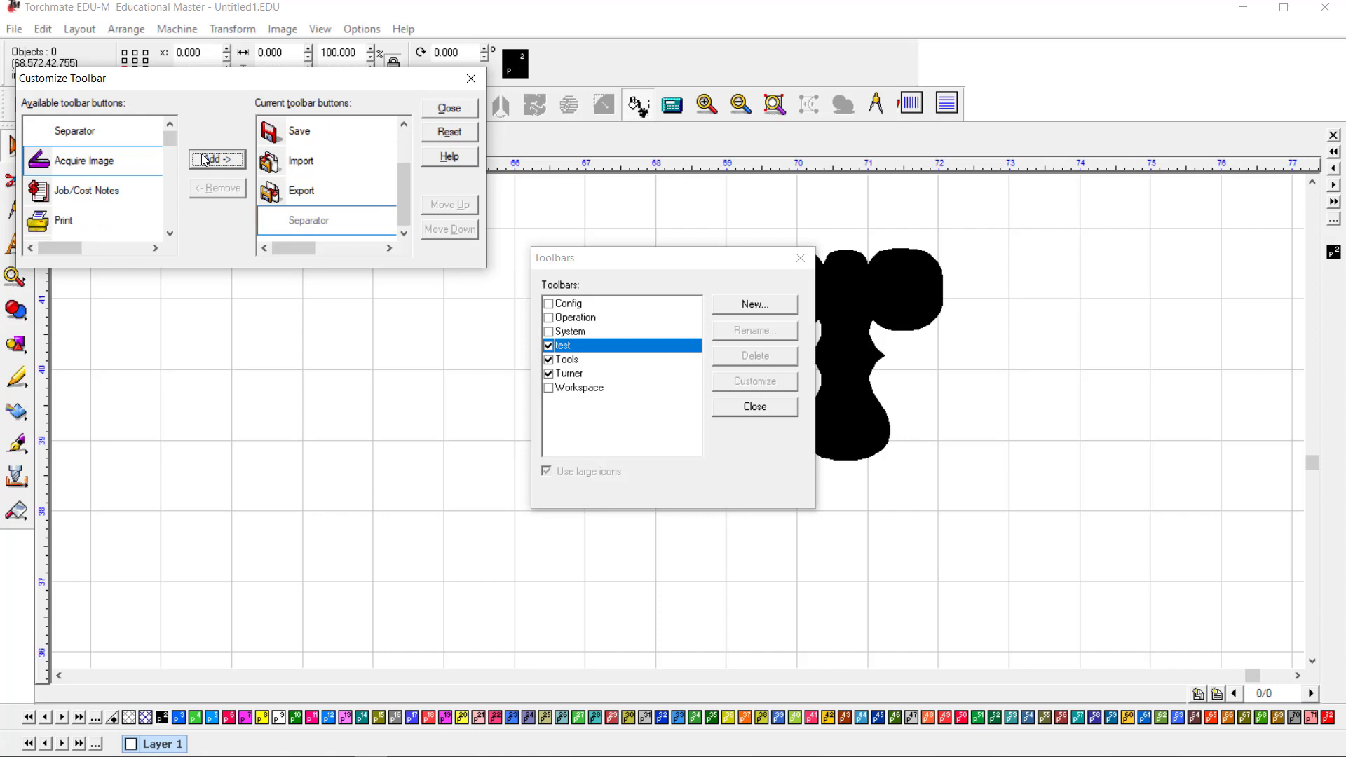
Step: Browse the remaining available toolbar buttons and close the button setup of the test toolbar
left_click(128, 160)
key("Down")
key("Down")
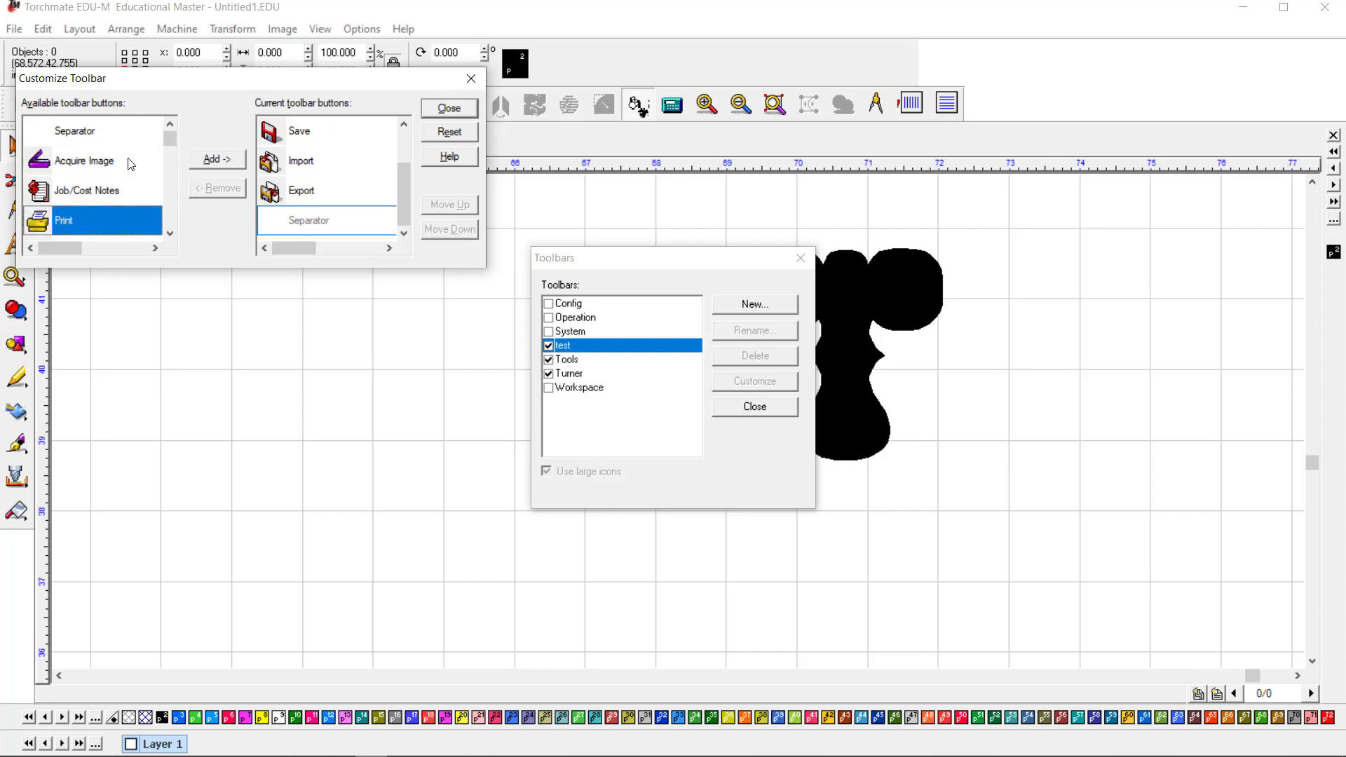
key("Down")
key("Down")
key("Down")
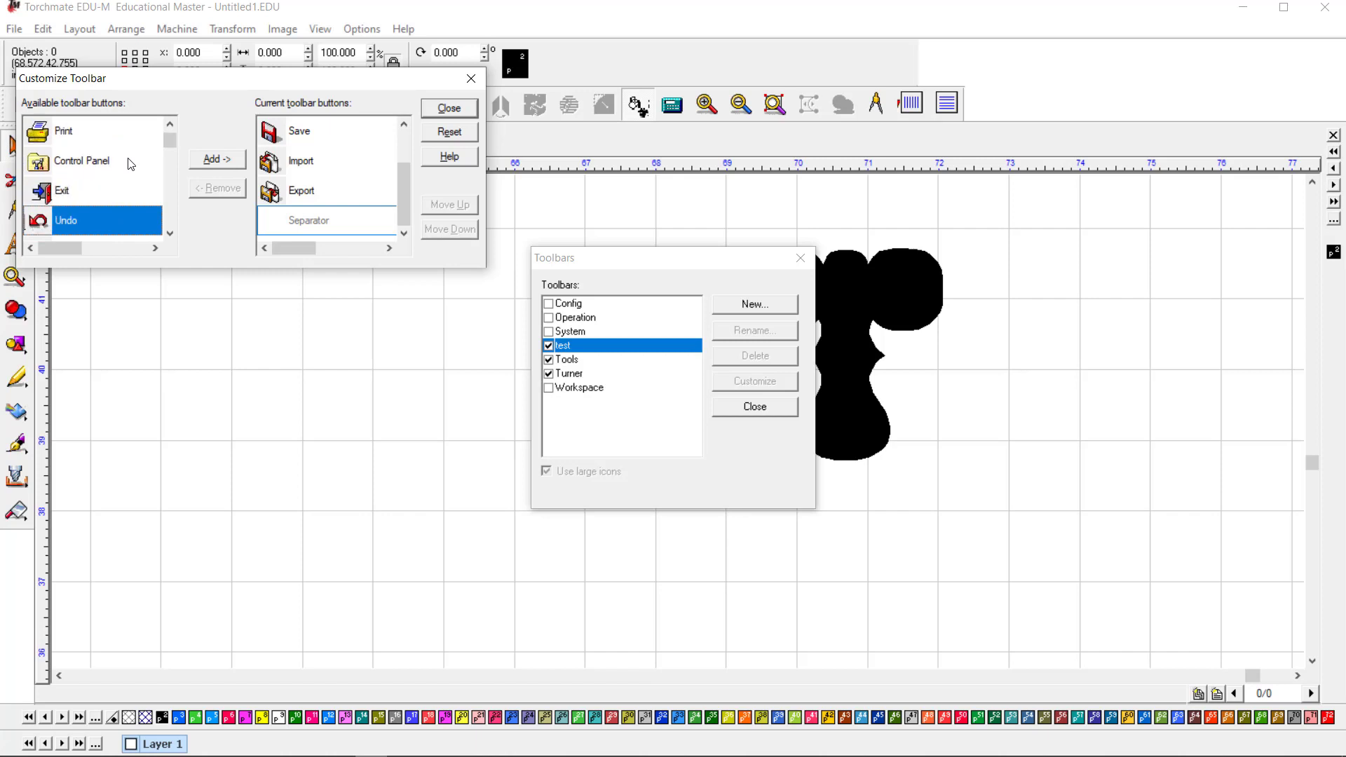
key("Up")
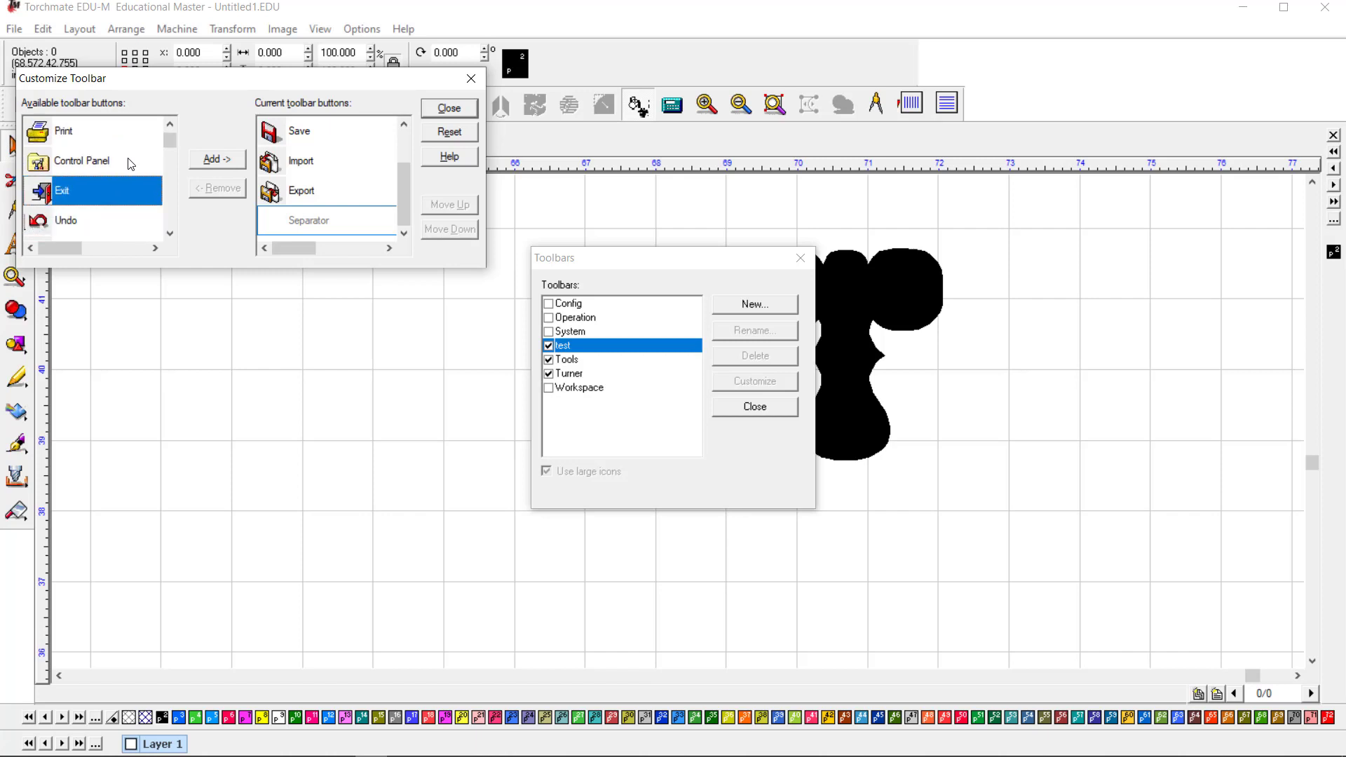
key("Escape")
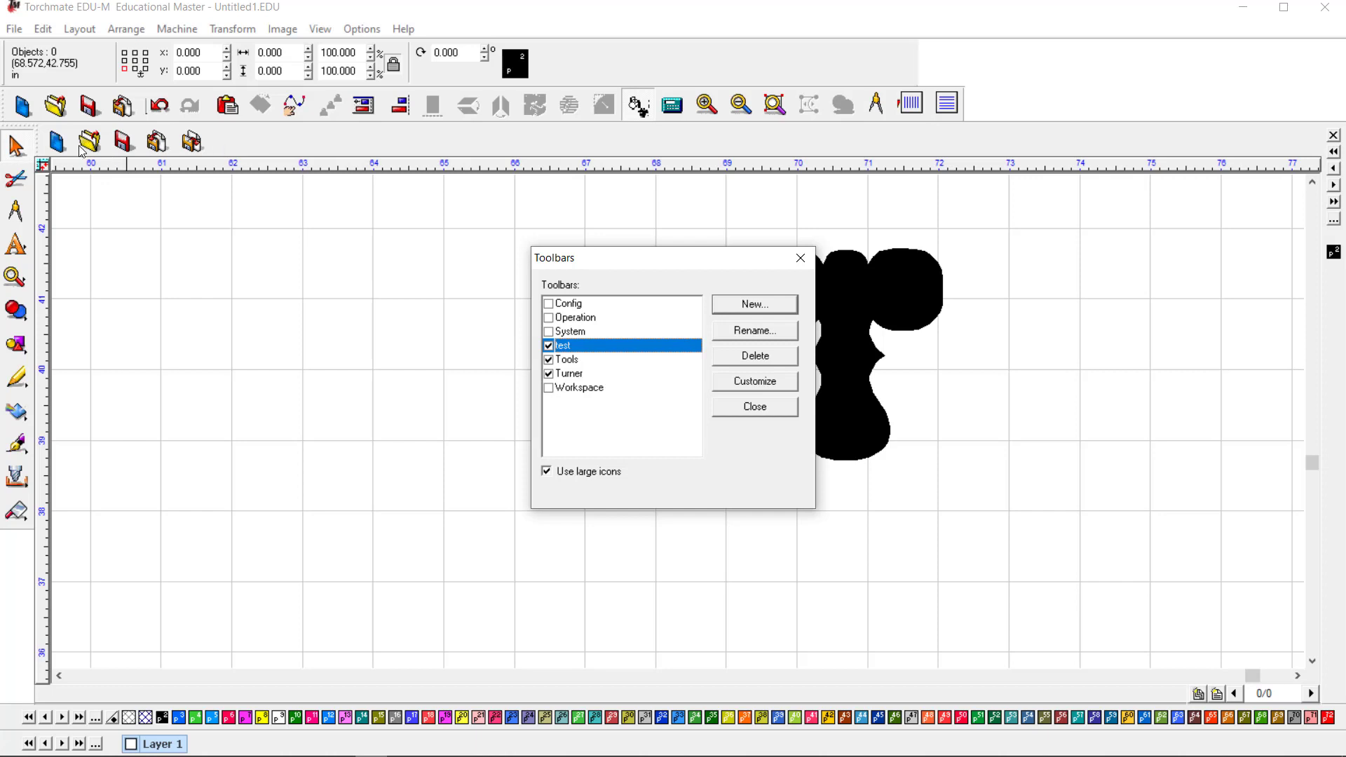
Step: Hide the test toolbar, delete it and close the toolbar customization
left_click(549, 346)
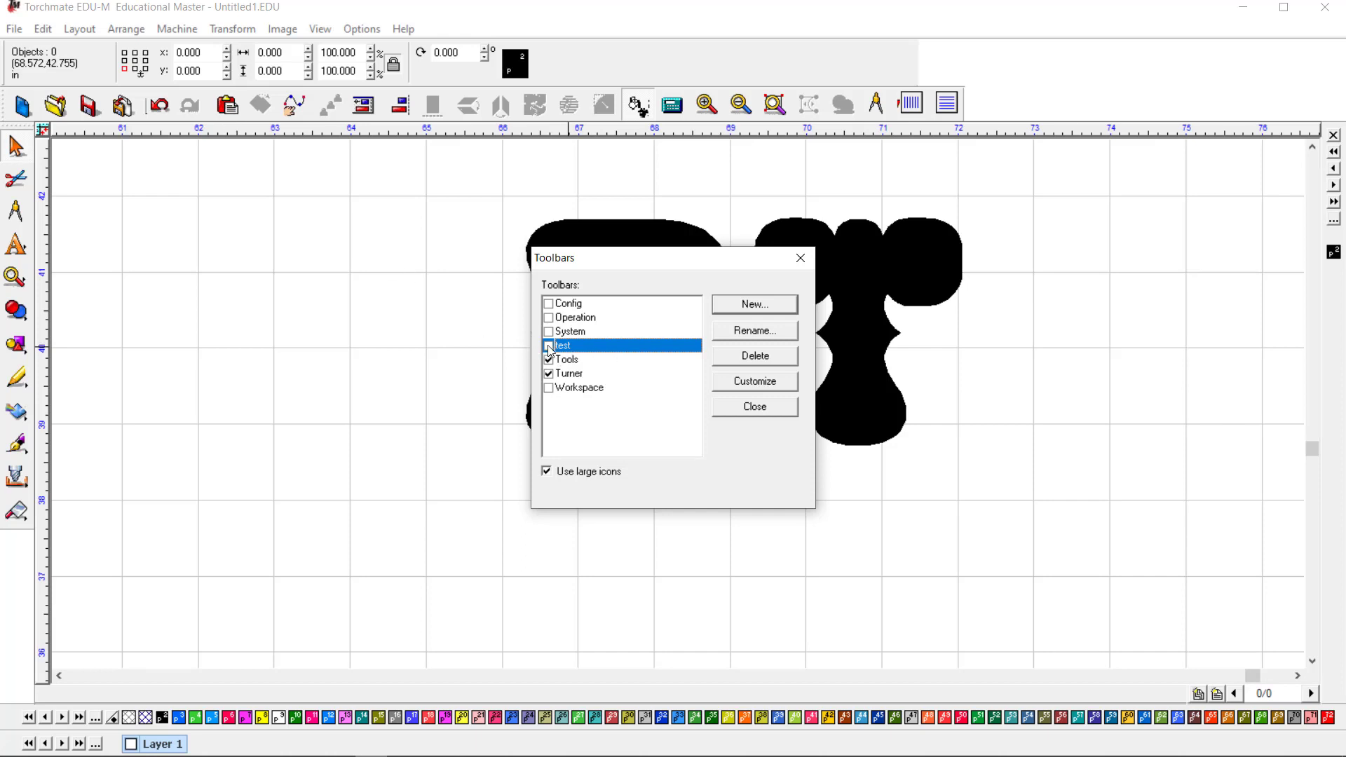
left_click(743, 384)
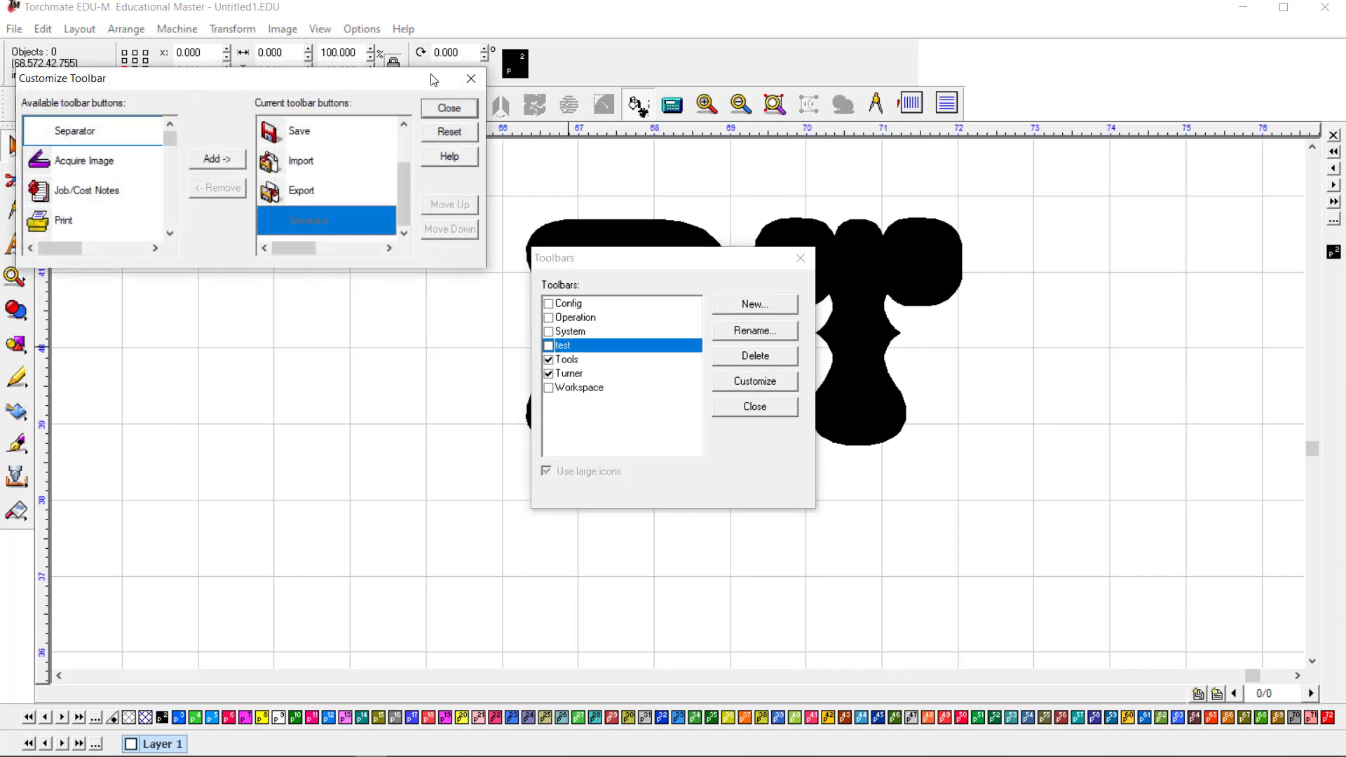
left_click(449, 109)
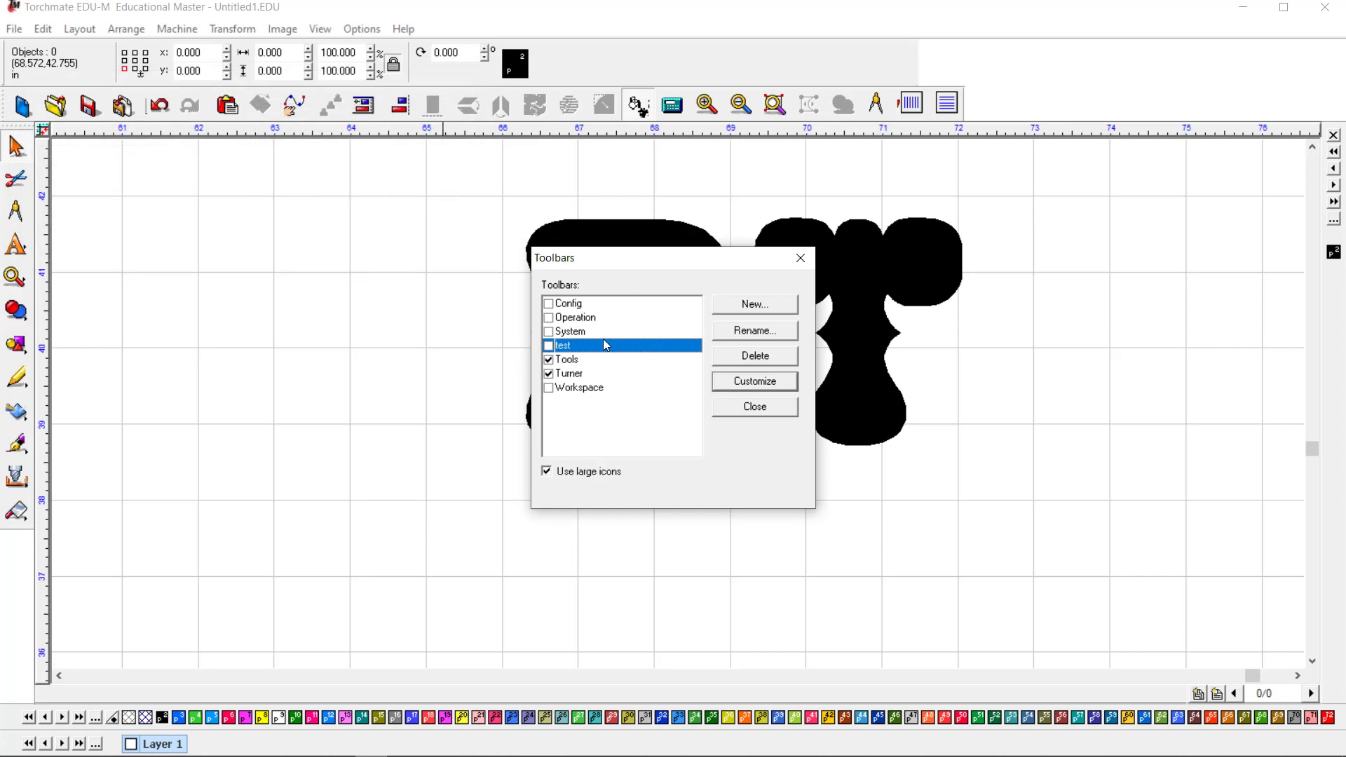
left_click(767, 362)
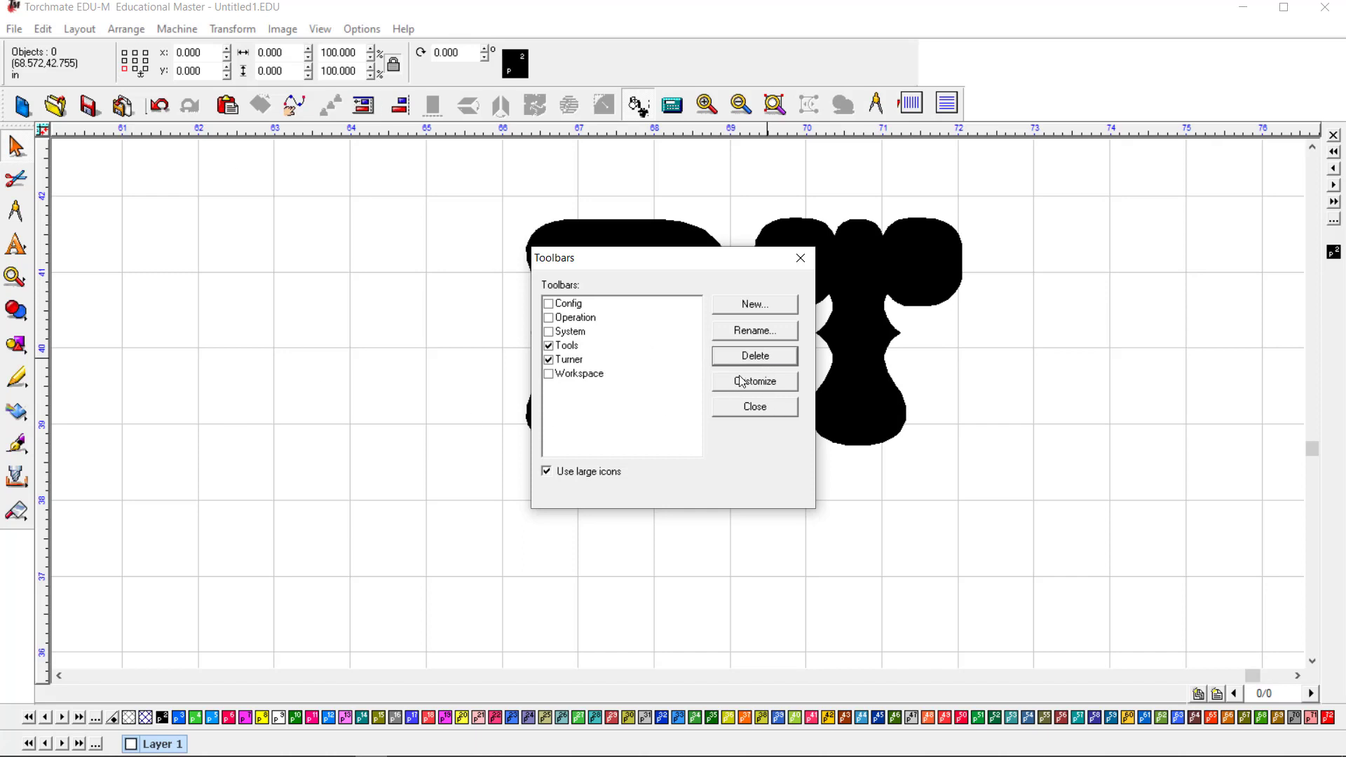
left_click(747, 406)
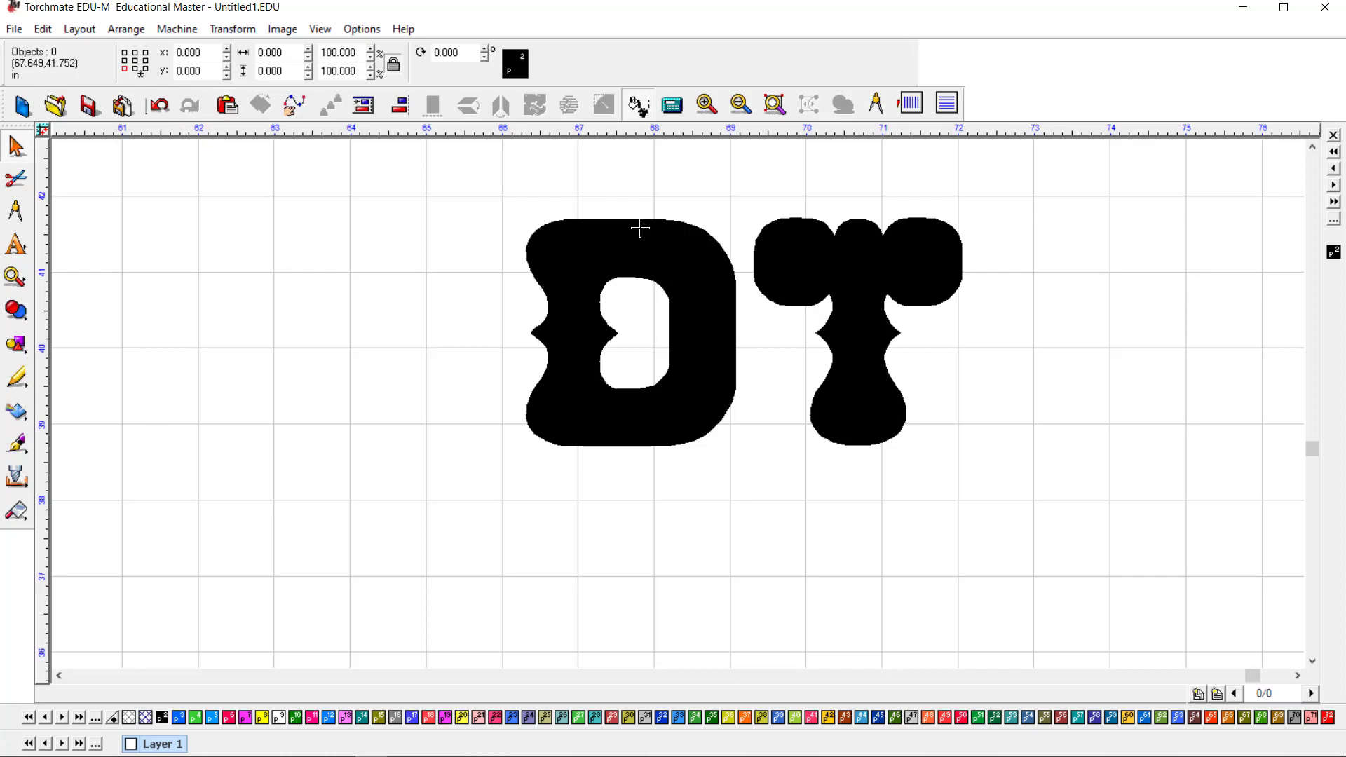
Step: Examine the node layout of the T's curves up close and of the D's outline in node edit, leaving both shapes unchanged
double_click(795, 306)
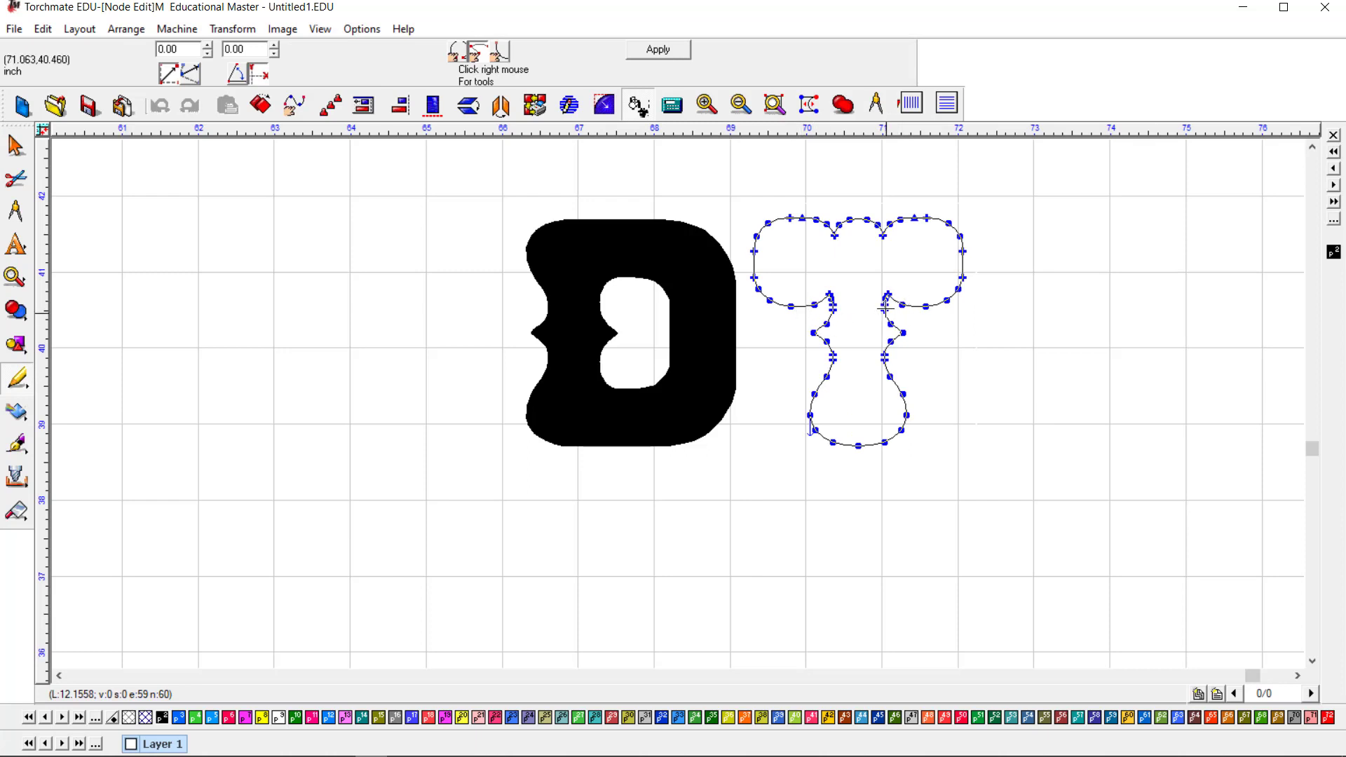
scroll(885, 301, "up", 3)
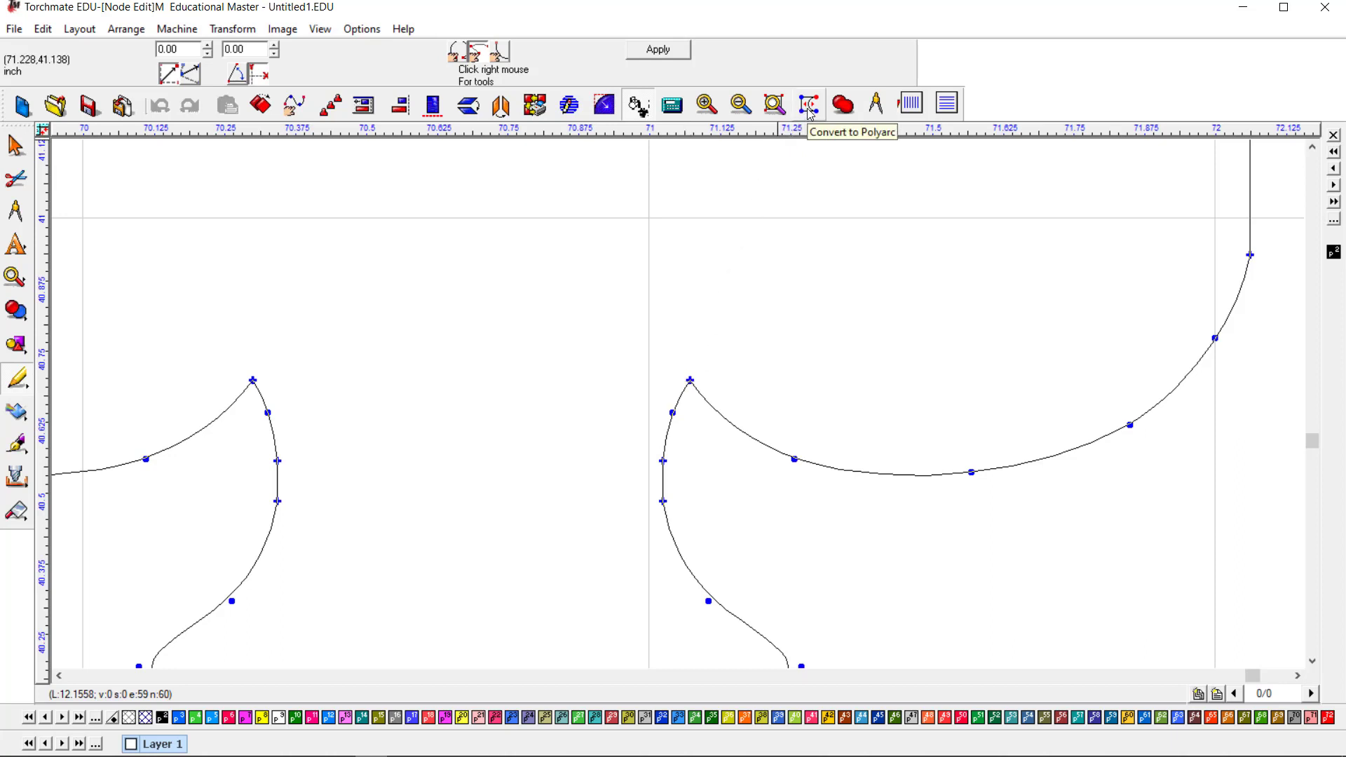
scroll(845, 445, "up", 3)
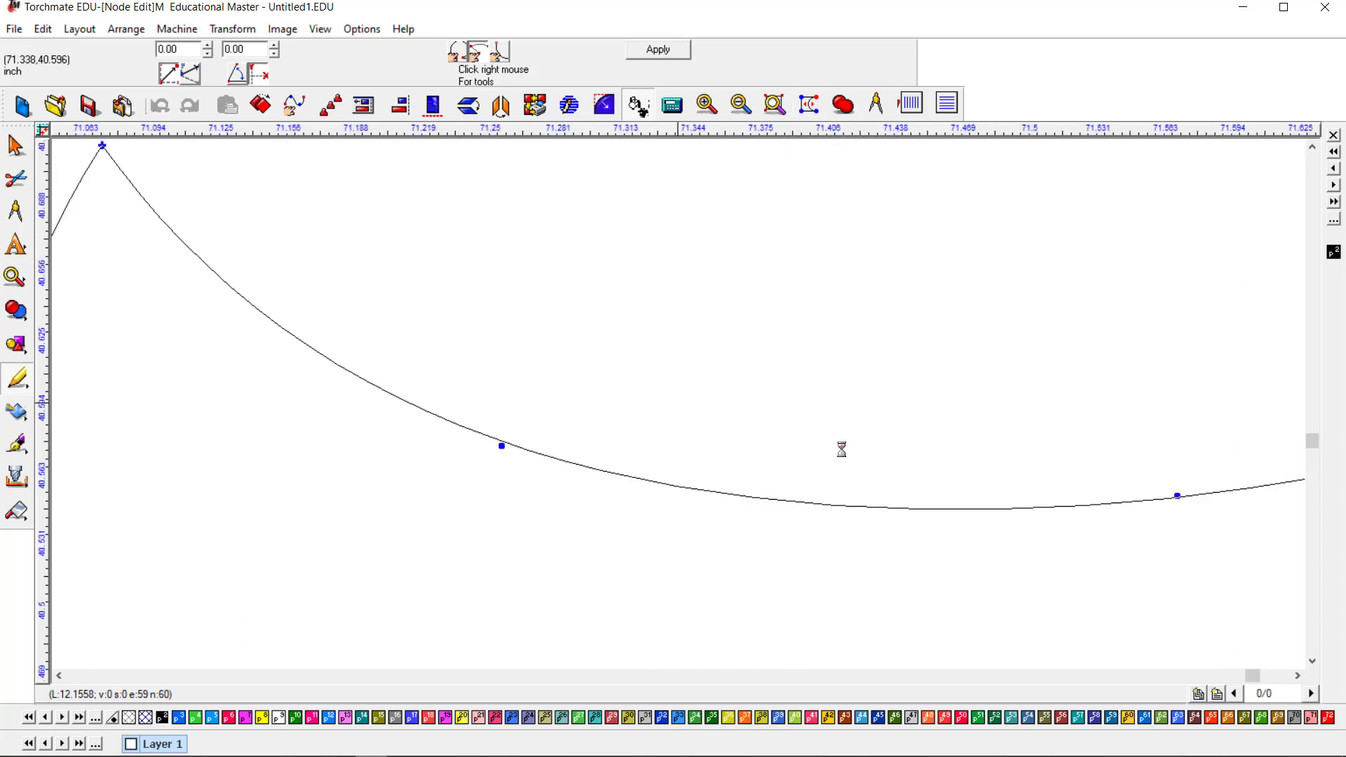
scroll(848, 441, "down", 4)
scroll(848, 441, "down", 3)
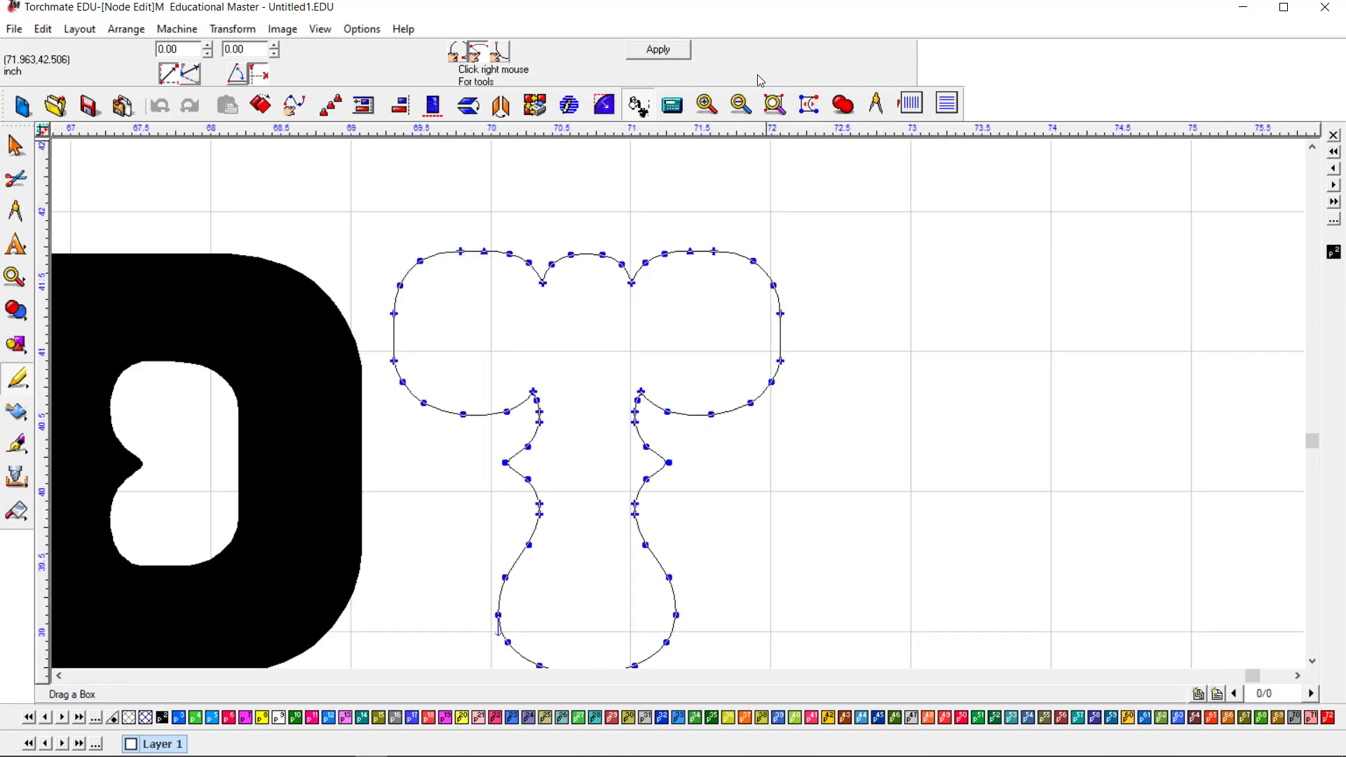
left_click(683, 57)
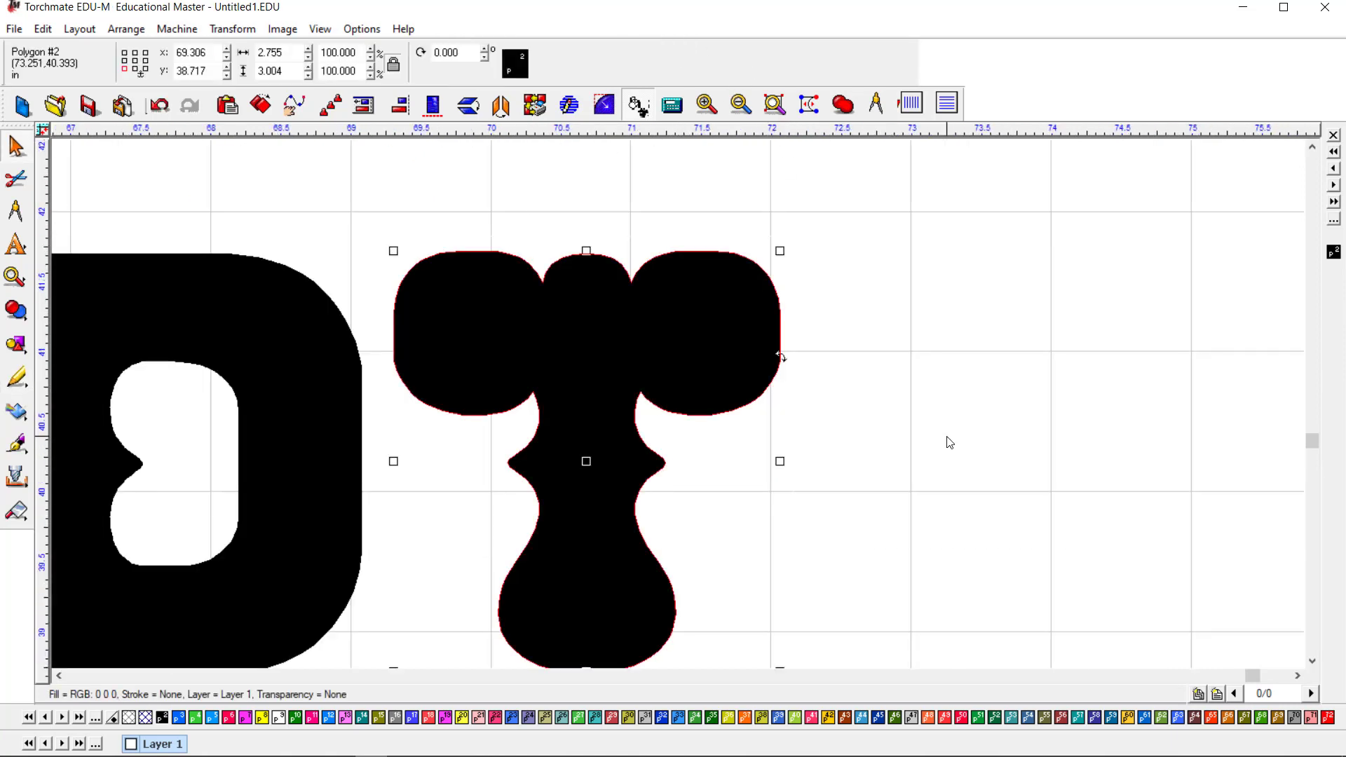
double_click(363, 452)
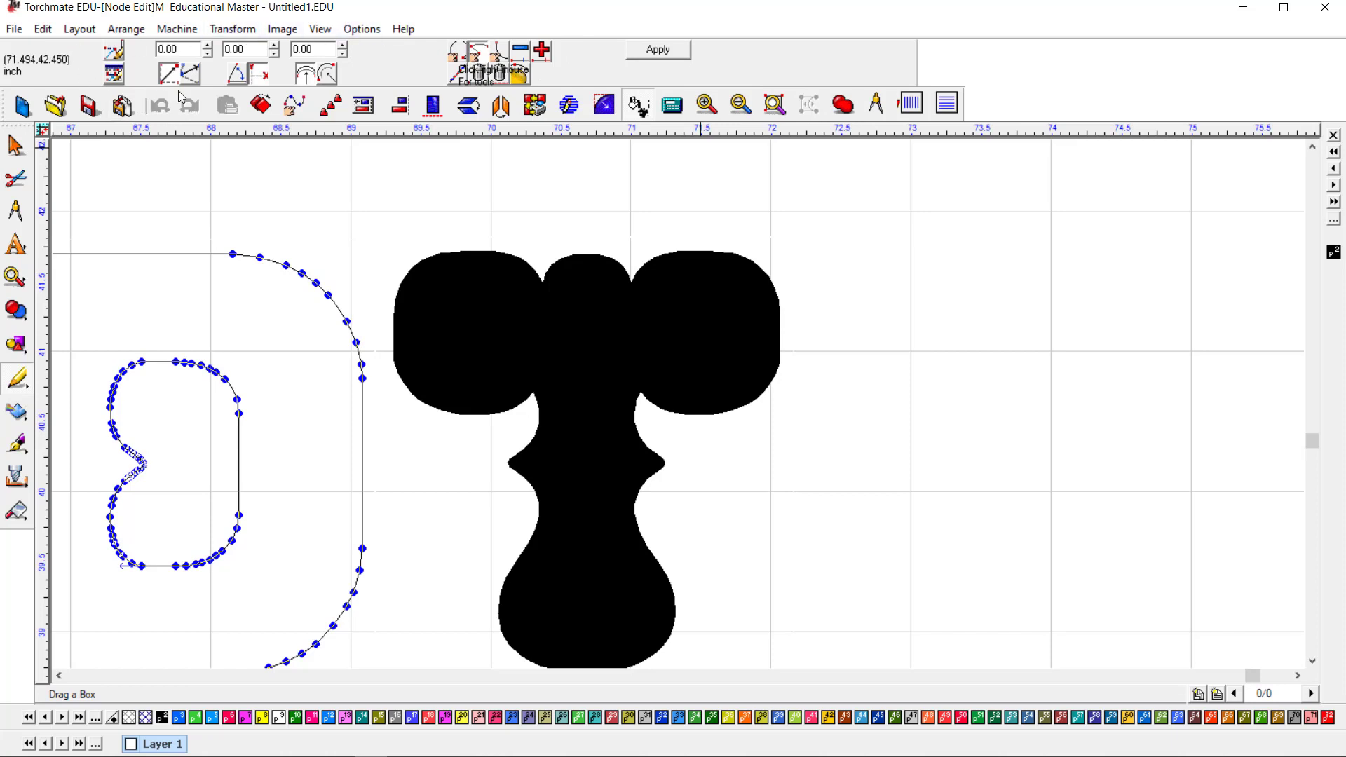
left_click(658, 49)
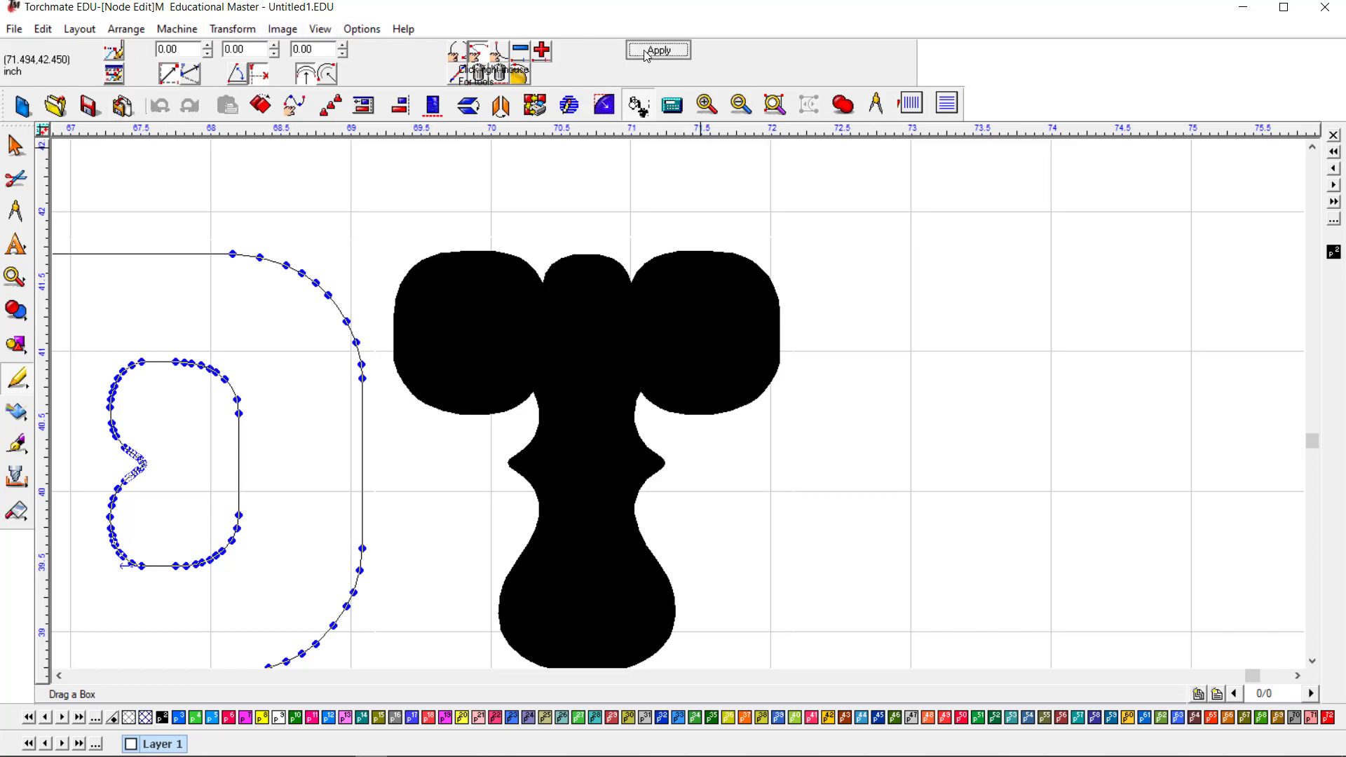
Step: Convert the T's outline to a polyarc and select the converted letter
double_click(771, 379)
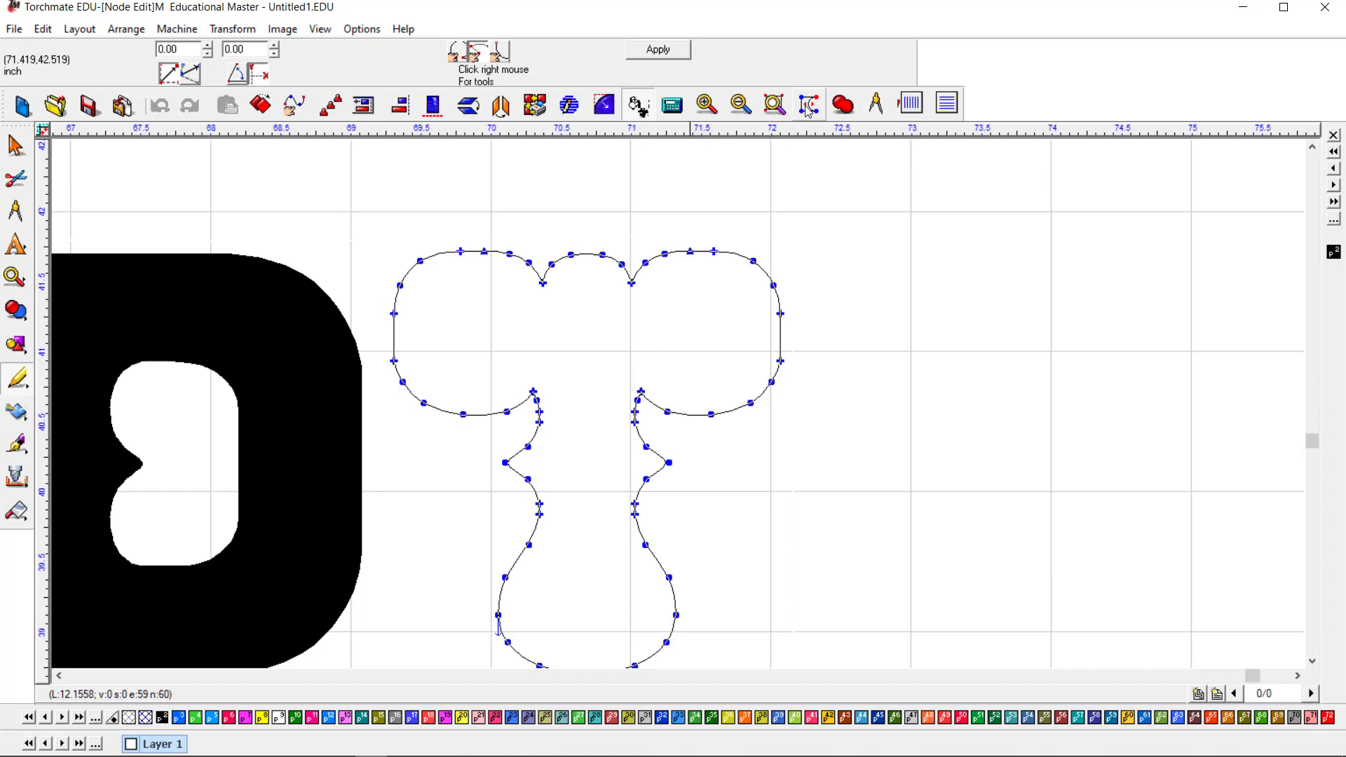
left_click(809, 110)
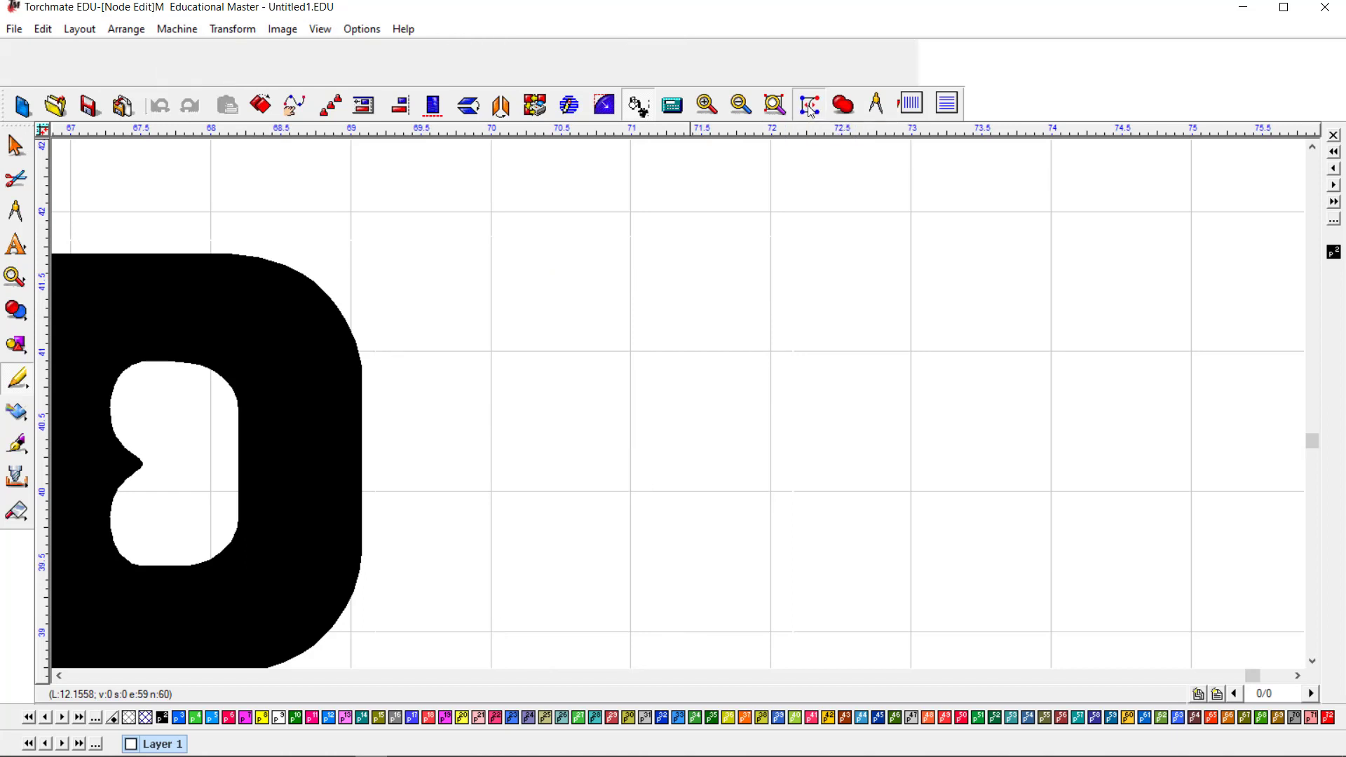
left_click(364, 419)
left_click(600, 368)
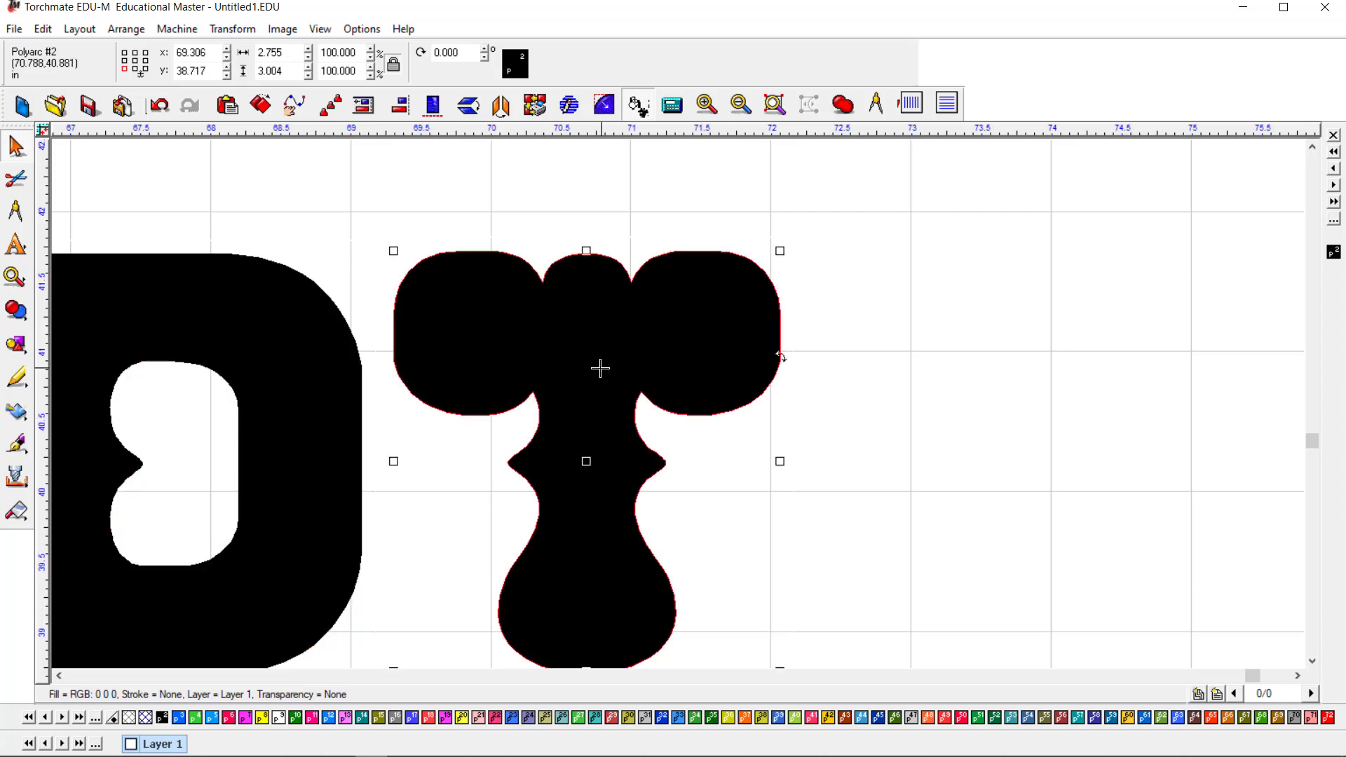
Step: Break the T's polyarc at the sharp corner node under its right arm, move the loose end to about 71.03, 40.72 and apply
double_click(666, 399)
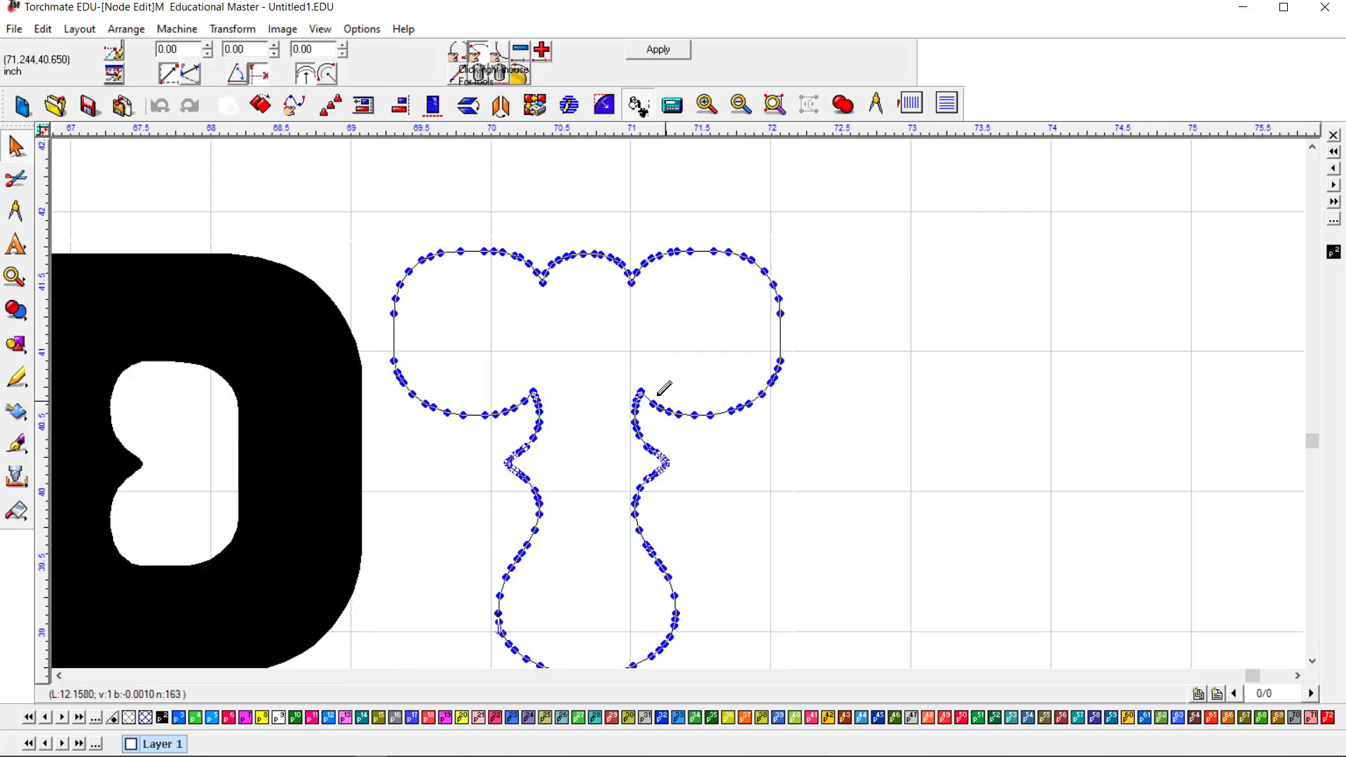
scroll(679, 404, "up", 2)
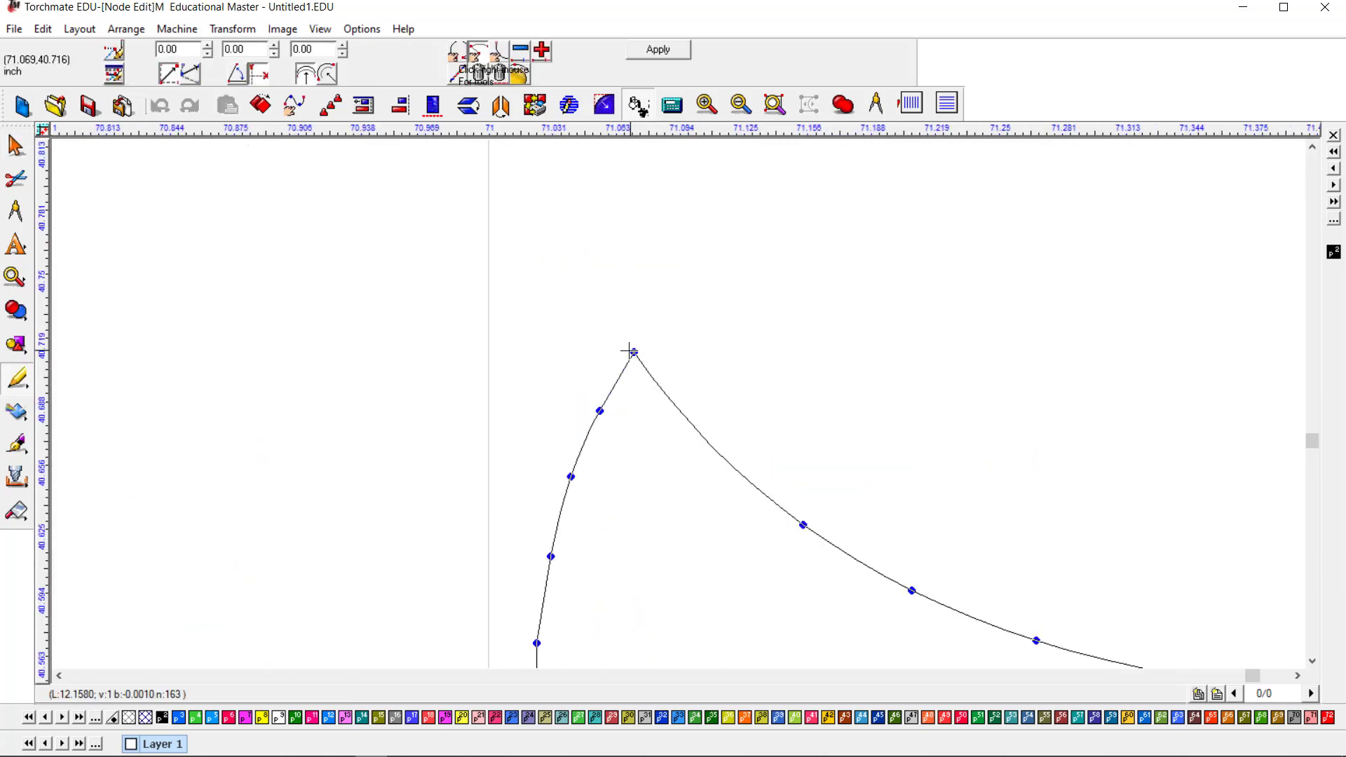
scroll(678, 401, "down", 5)
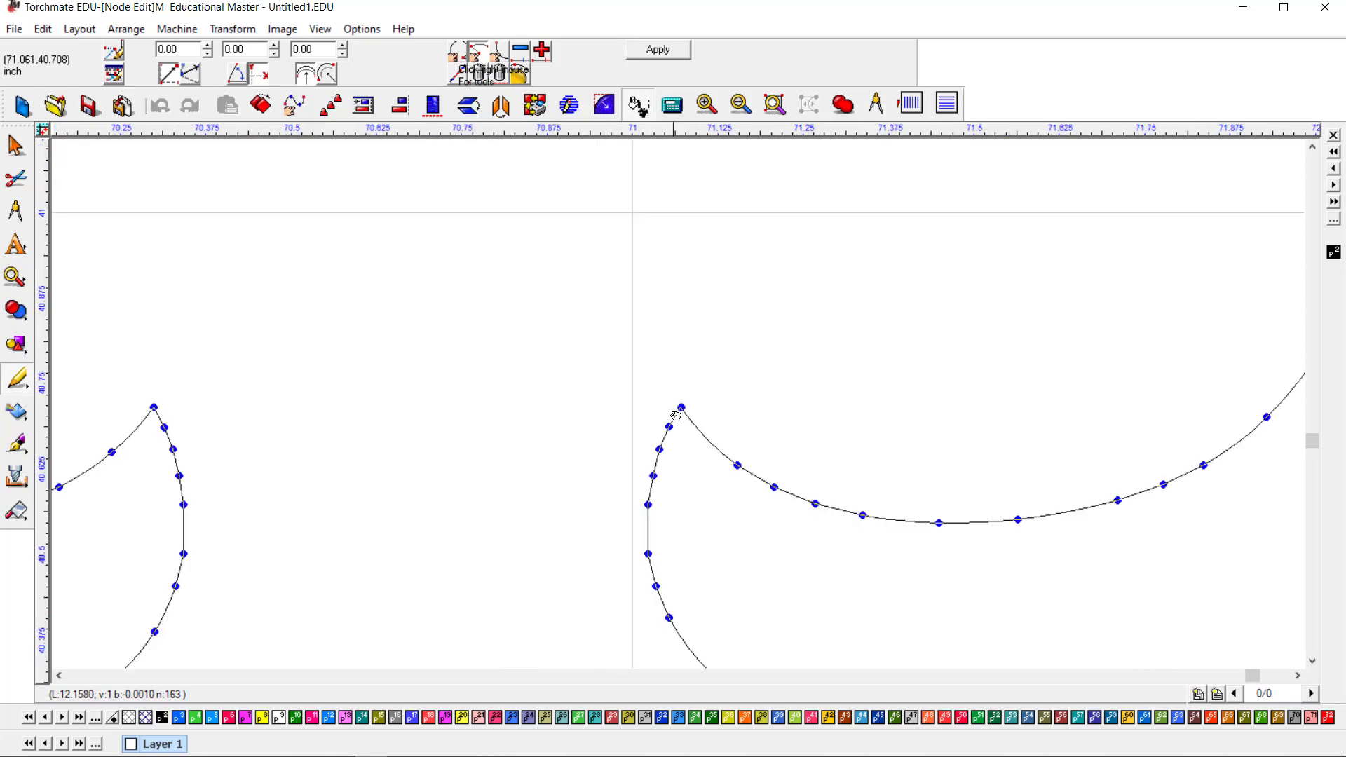
scroll(678, 401, "up", 3)
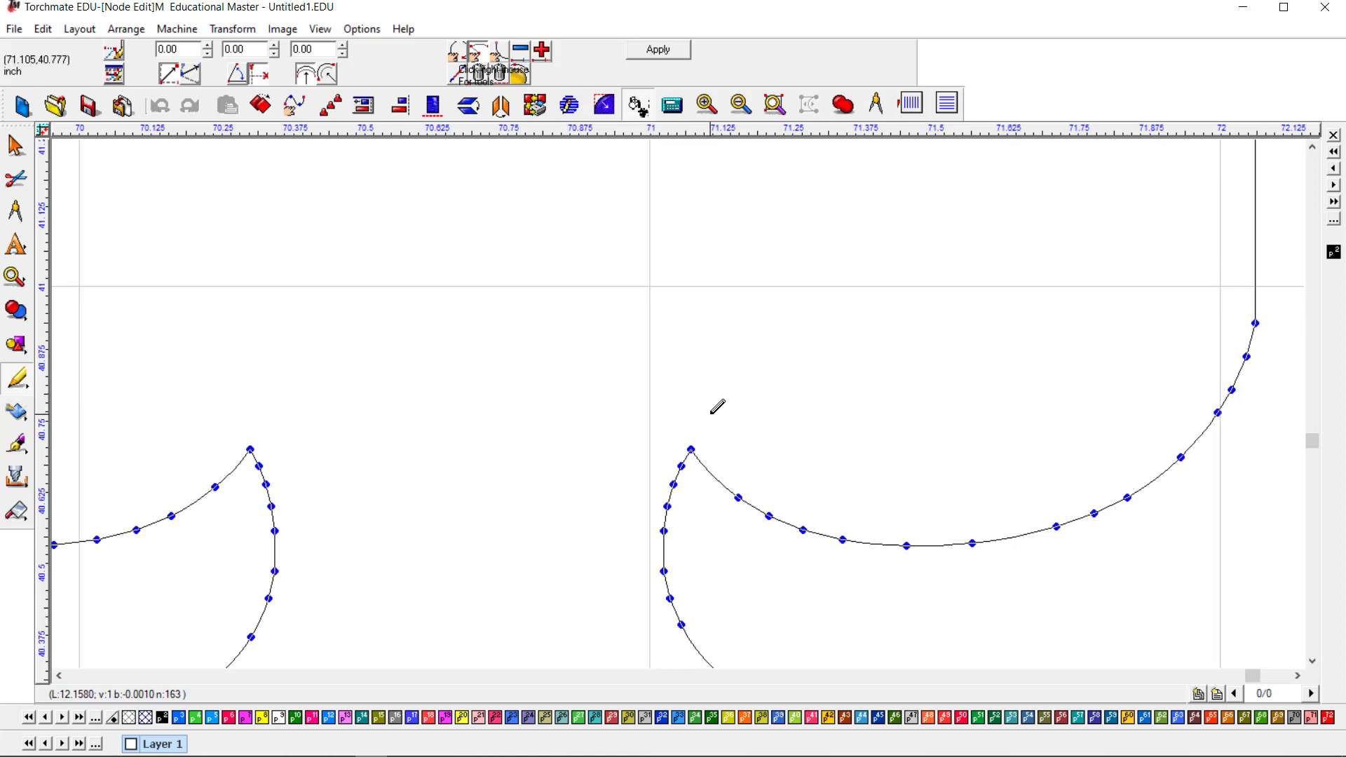
left_click(691, 449)
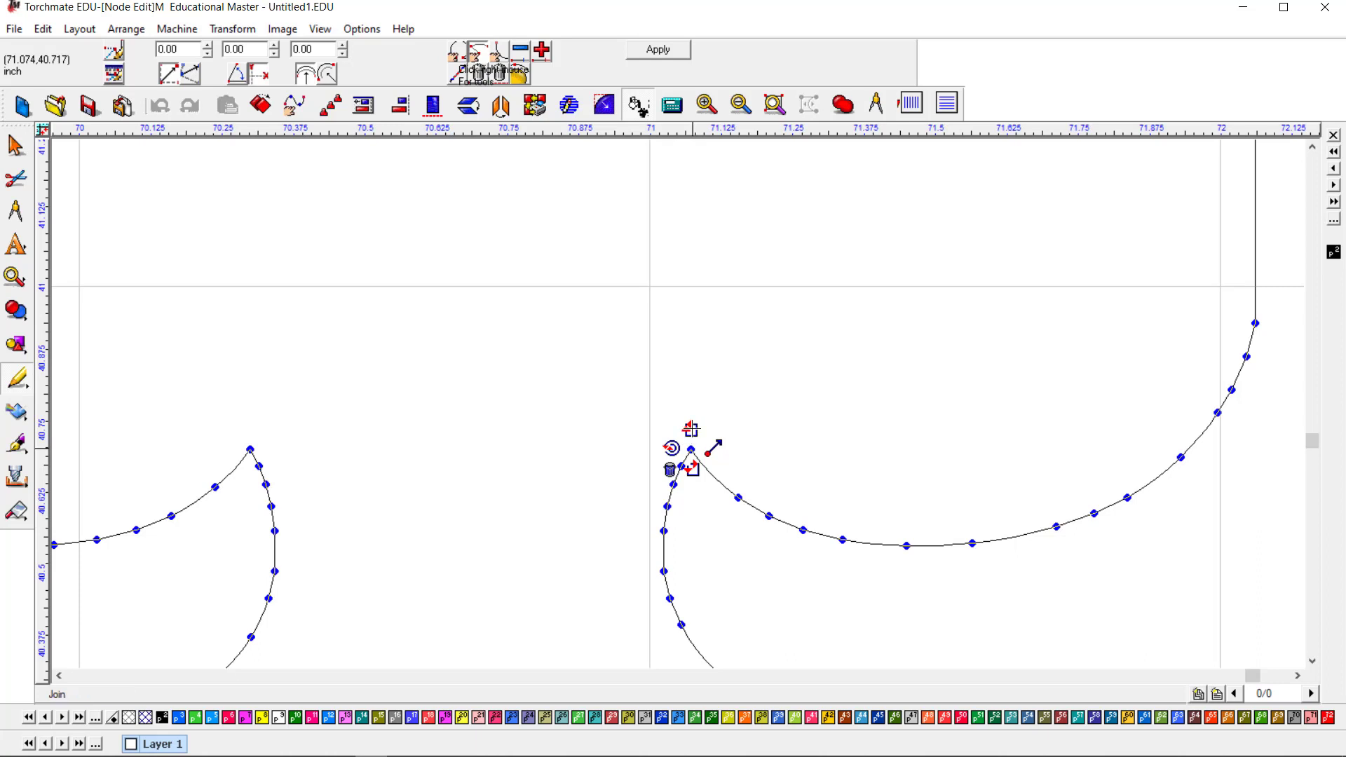
left_click(692, 470)
scroll(697, 445, "up", 5)
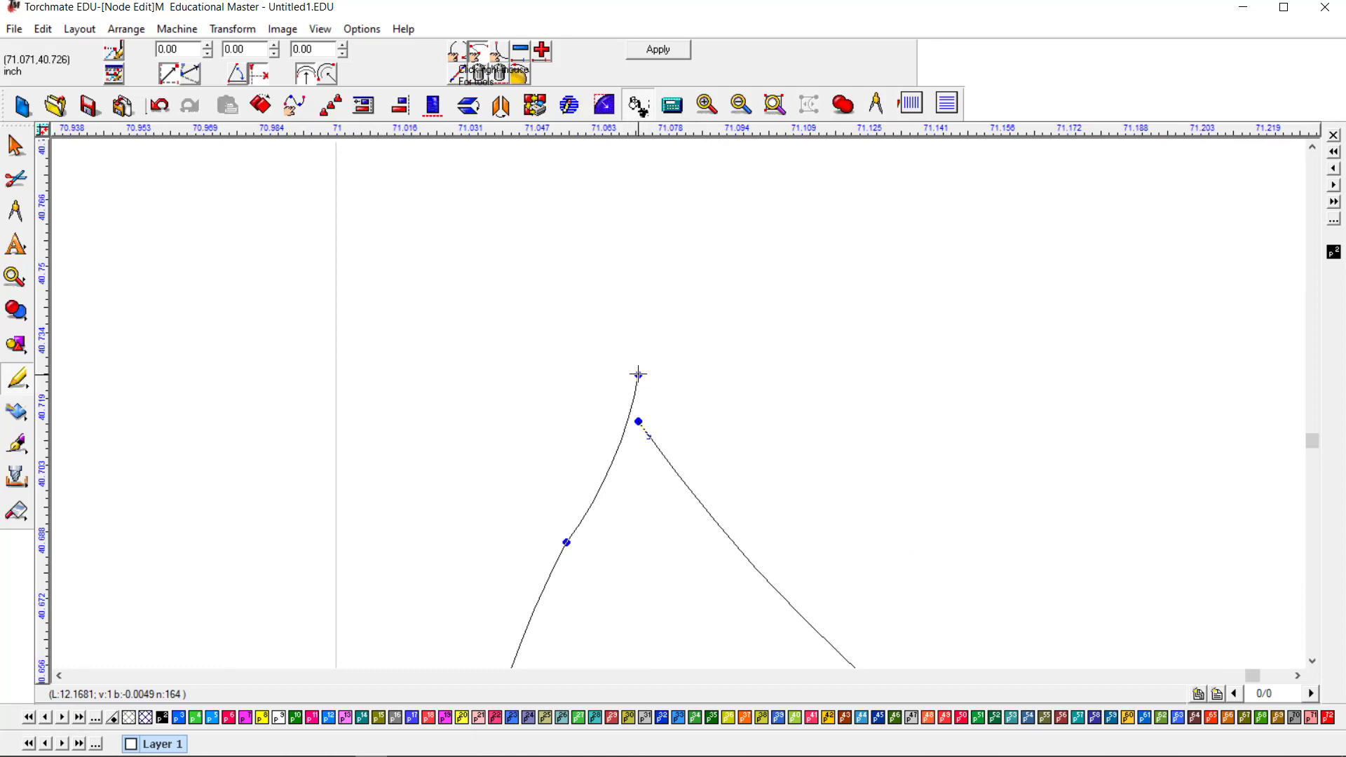
left_click_drag(638, 374, 475, 384)
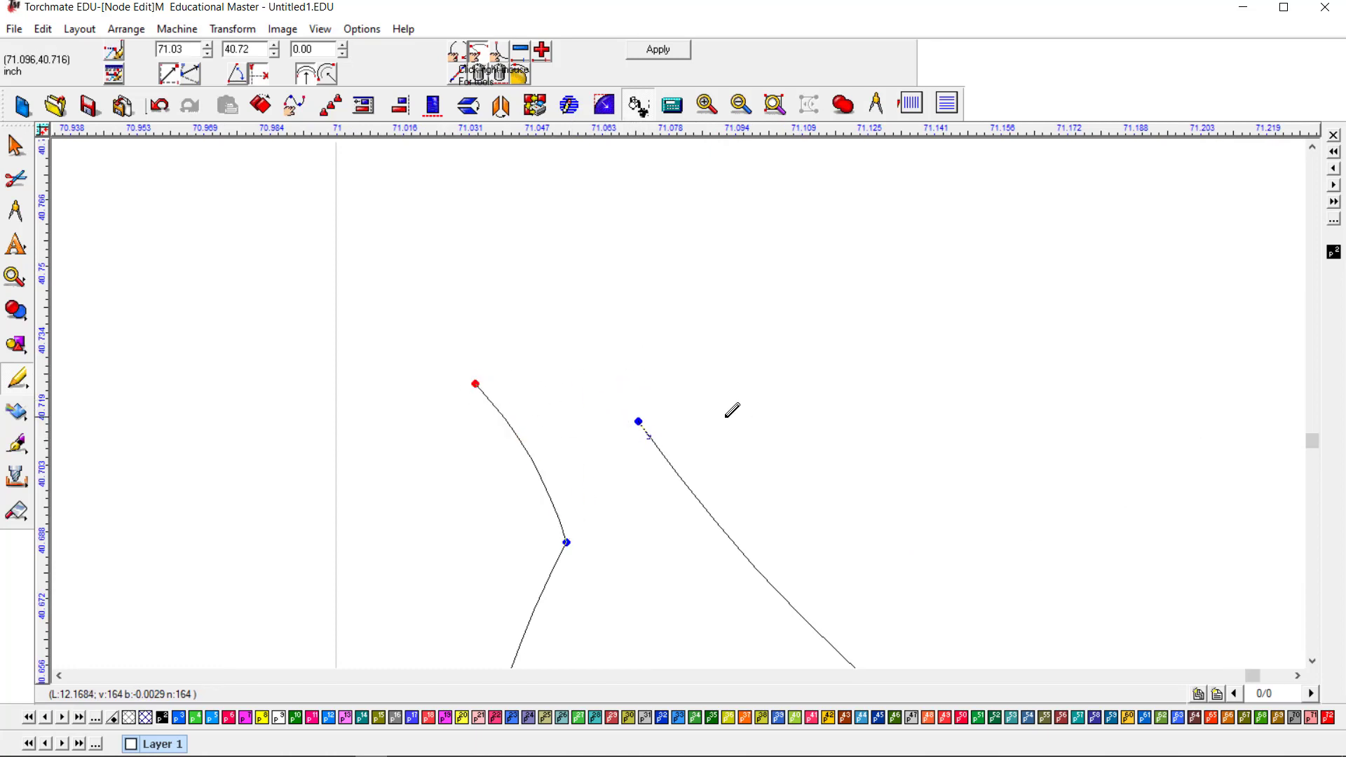
left_click(672, 52)
Step: Inspect the gap at the T's corner and undo the node break
scroll(681, 408, "down", 6)
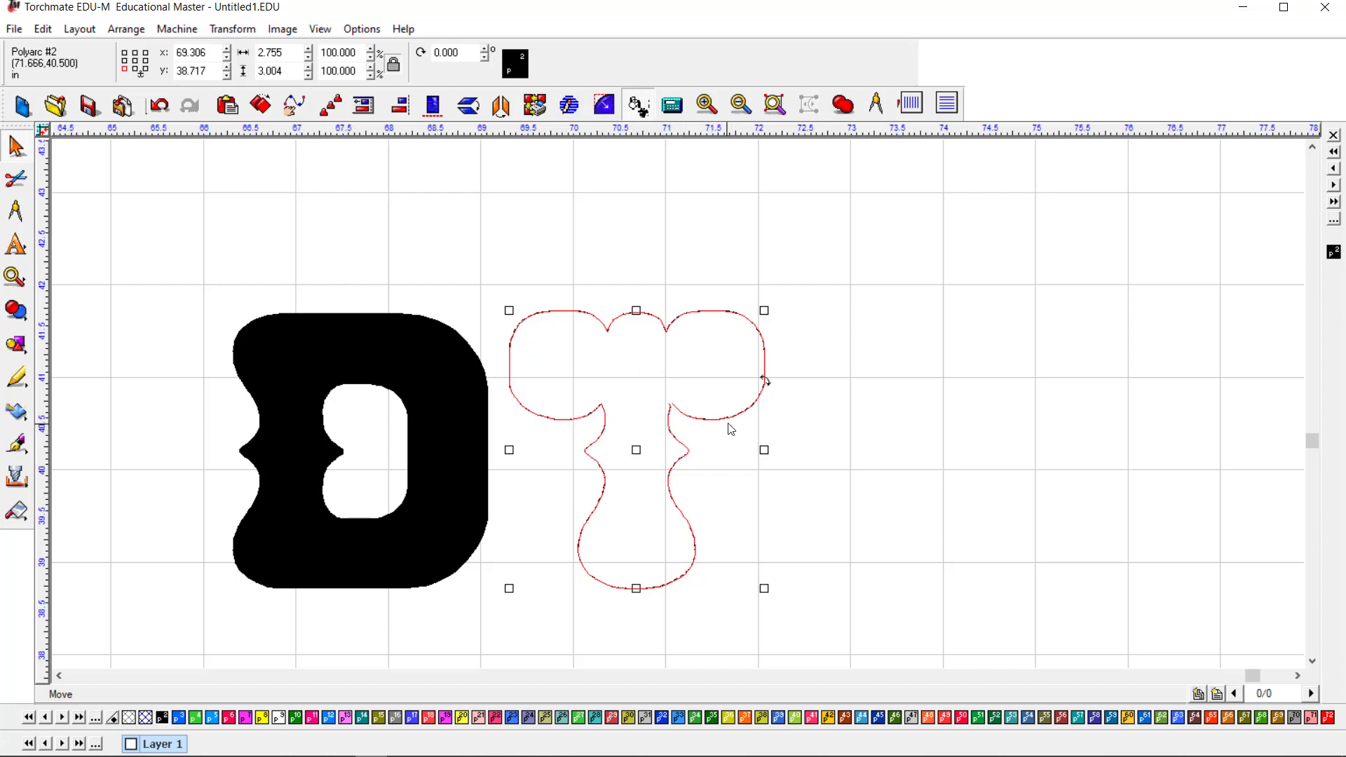
scroll(700, 413, "up", 3)
scroll(667, 388, "up", 1)
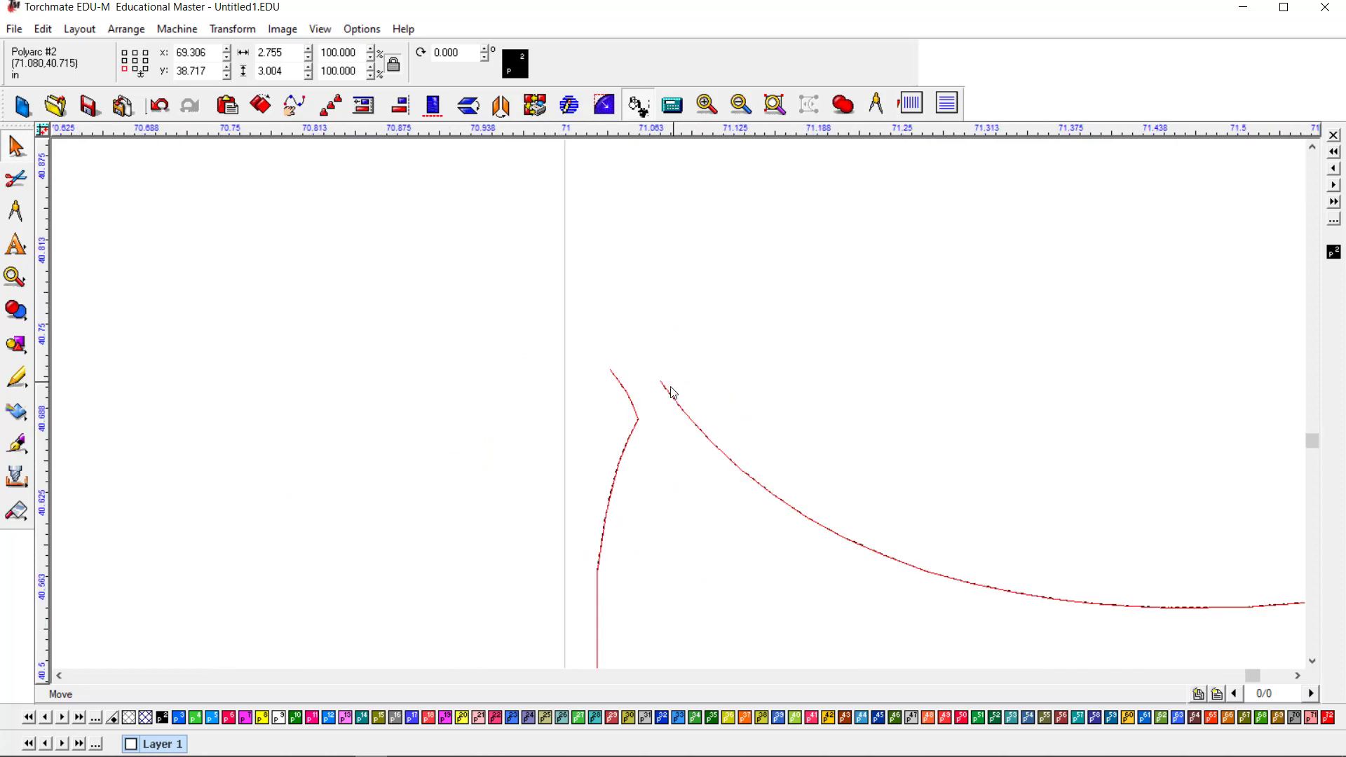
scroll(633, 405, "up", 1)
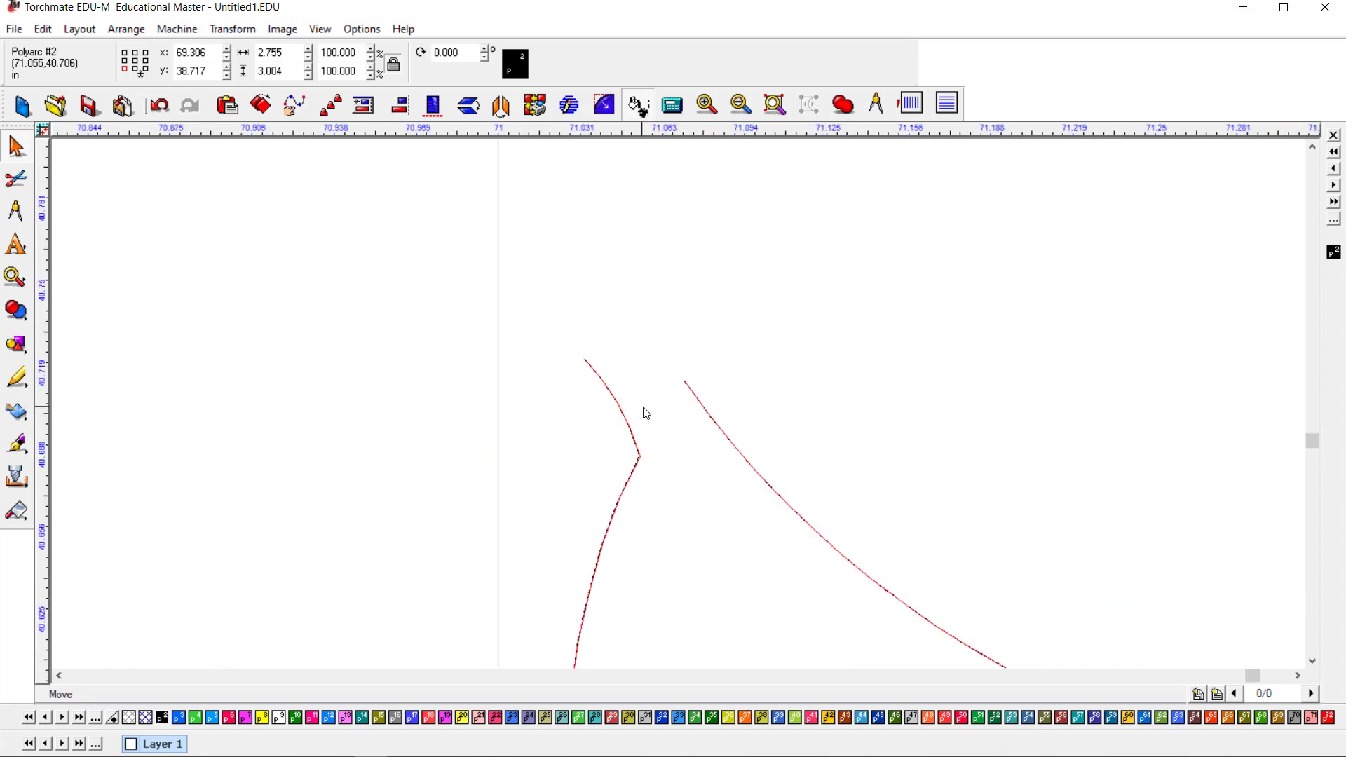
left_click(158, 113)
scroll(771, 399, "down", 5)
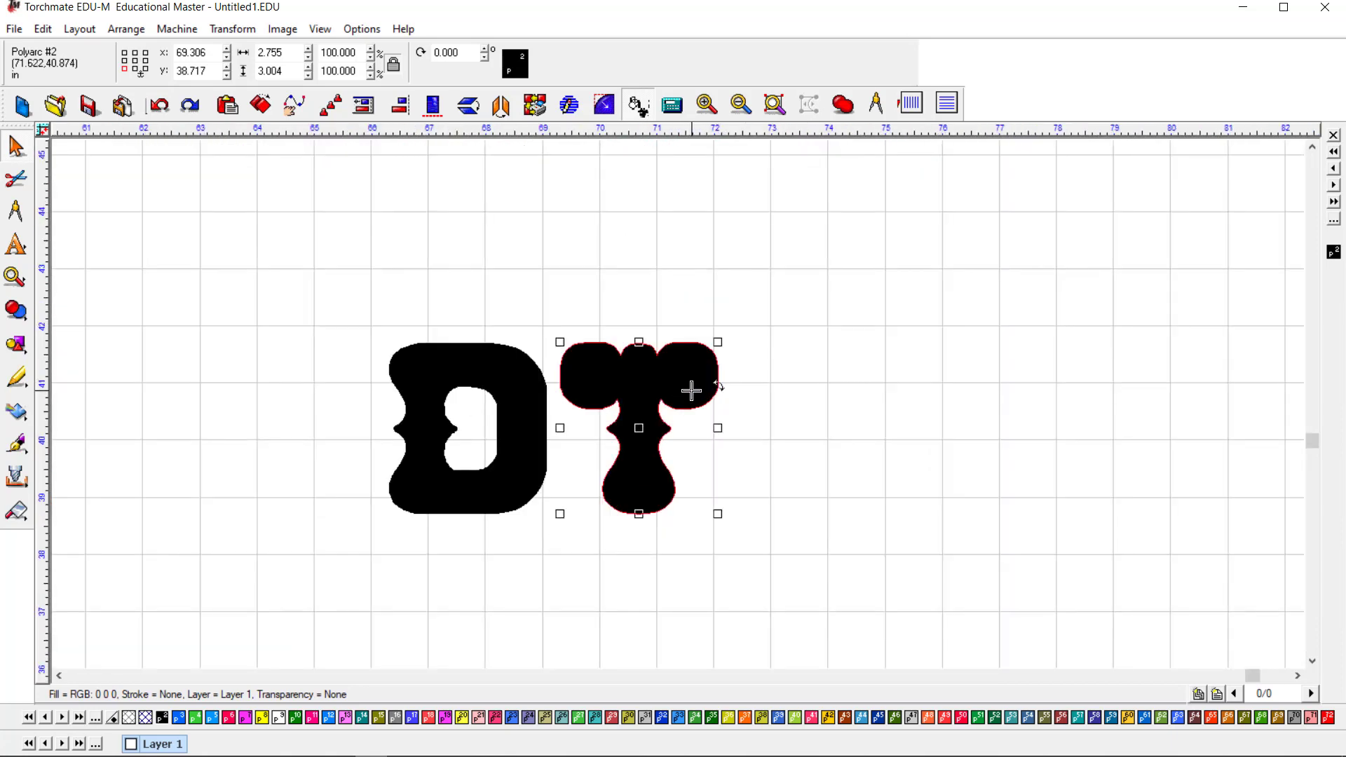
Step: Delete one short segment from the underside of the T's right arm and leave node editing
left_click(694, 471)
scroll(680, 467, "up", 3)
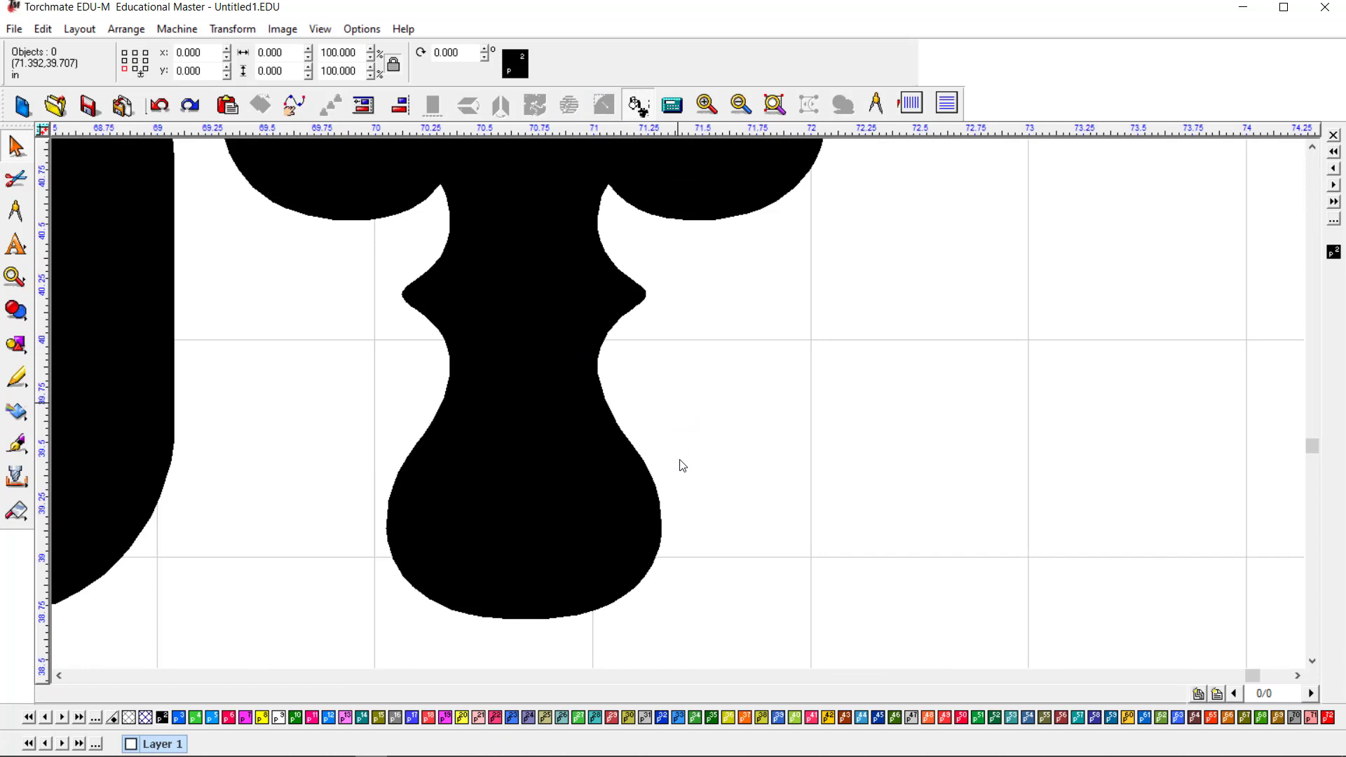
left_click(619, 317)
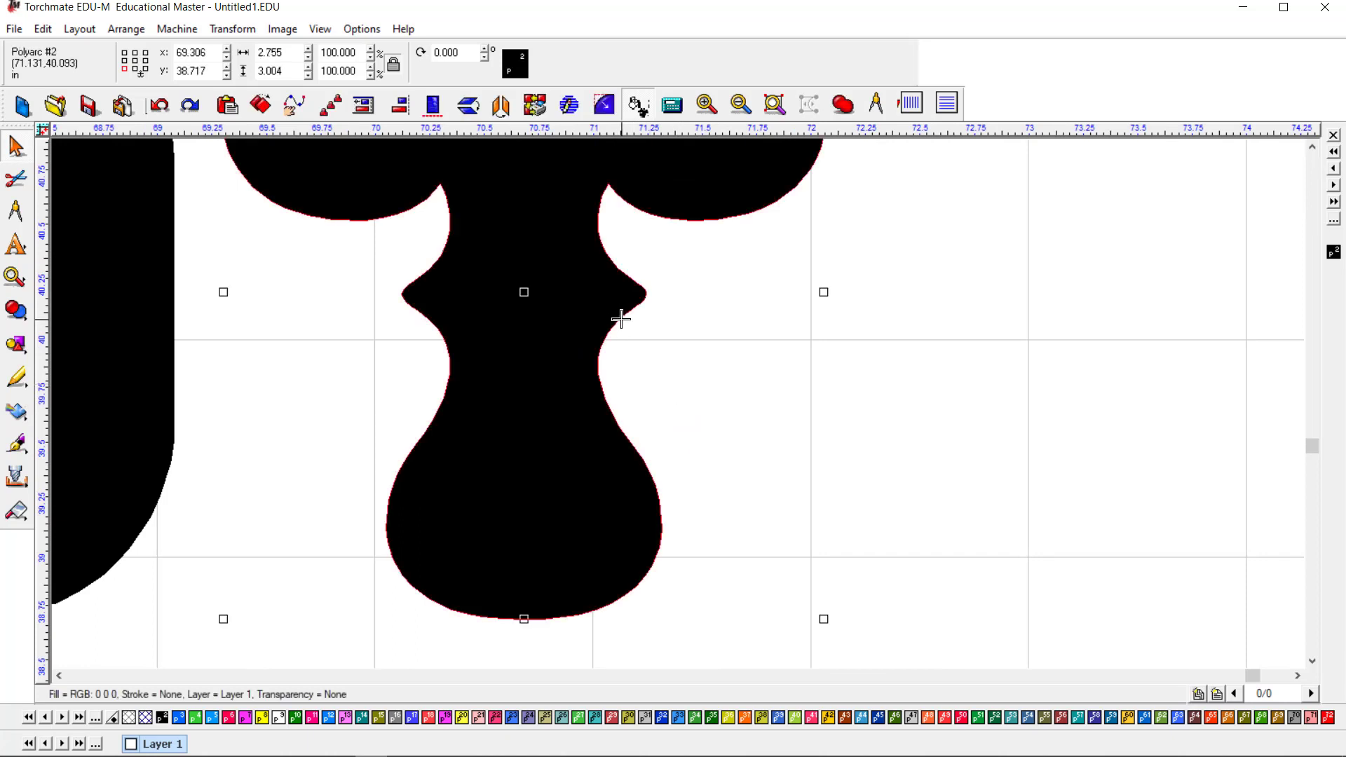
left_click(468, 105)
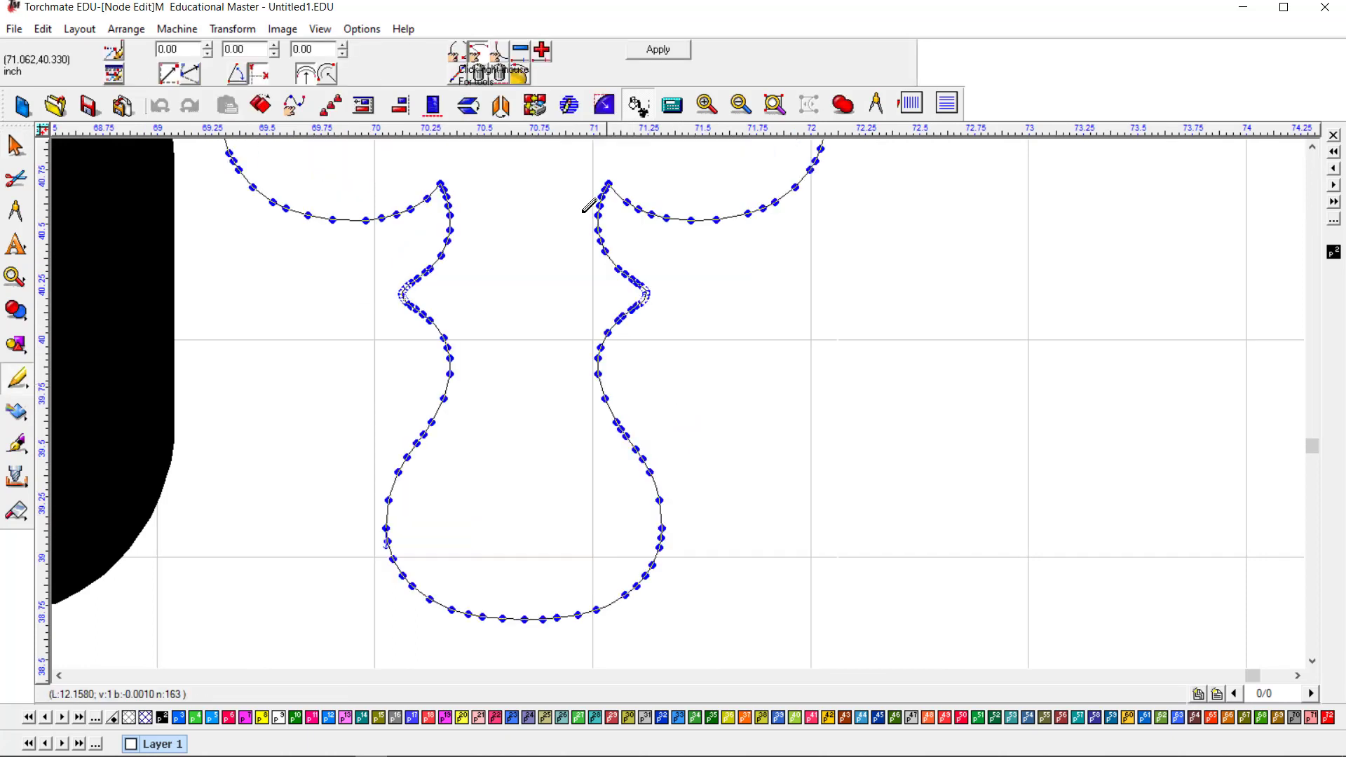
left_click(479, 73)
left_click(706, 219)
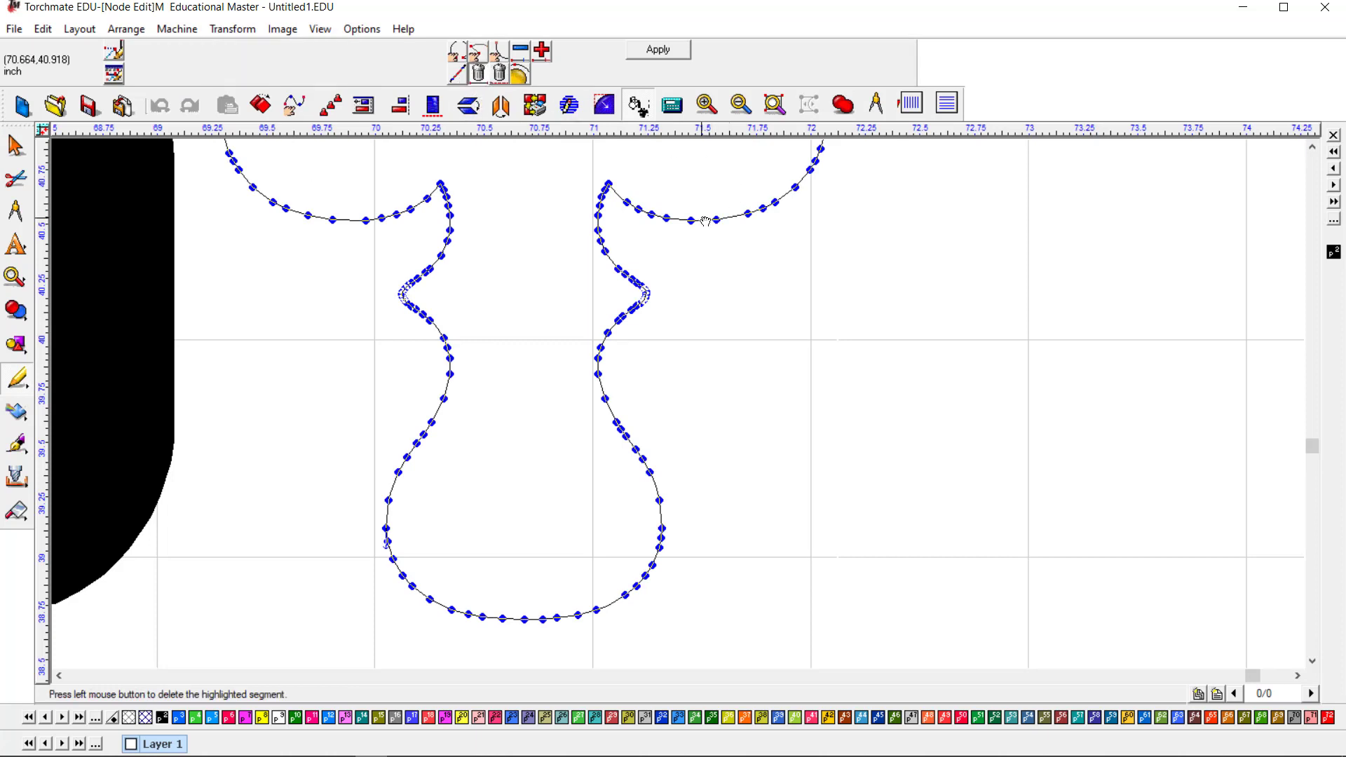
key("Escape")
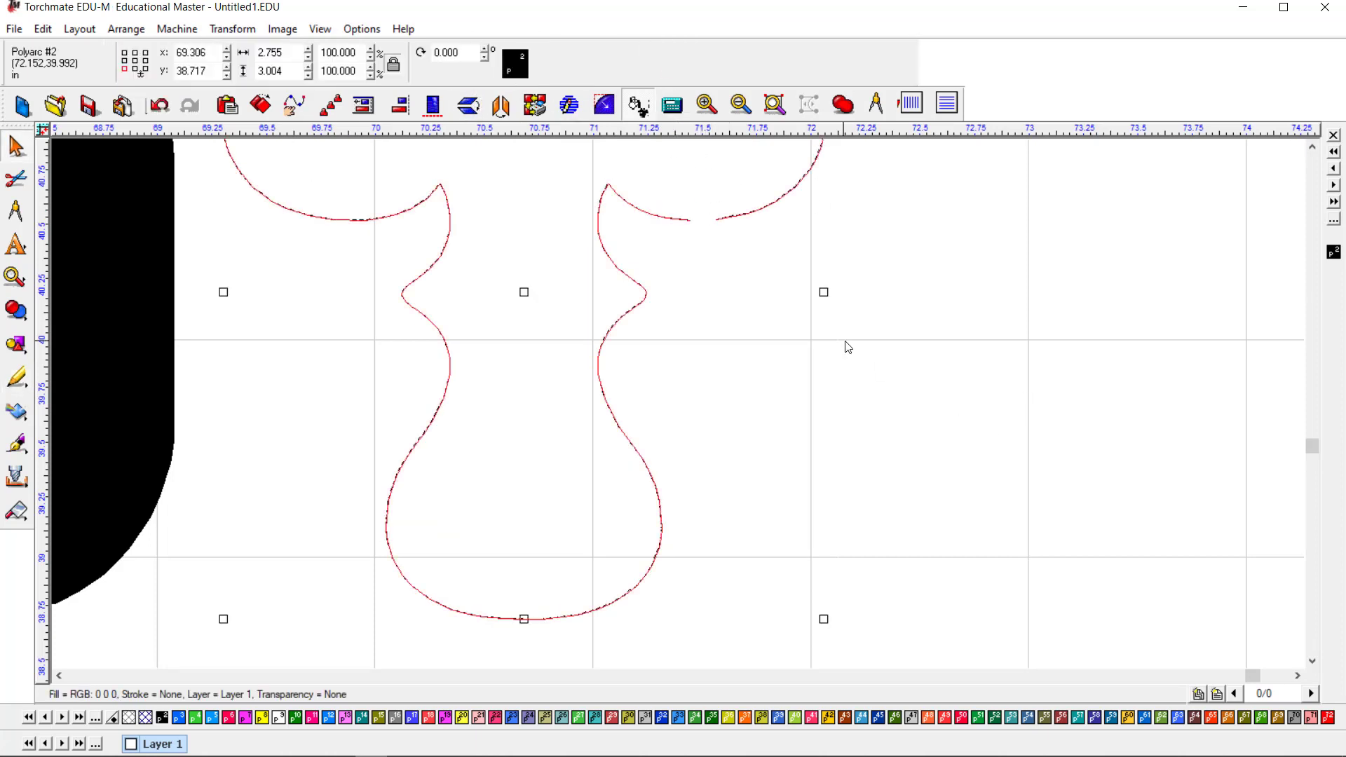
Step: Switch the DT lettering to outline display to compare the letters, and turn the fill display back on
scroll(844, 345, "down", 4)
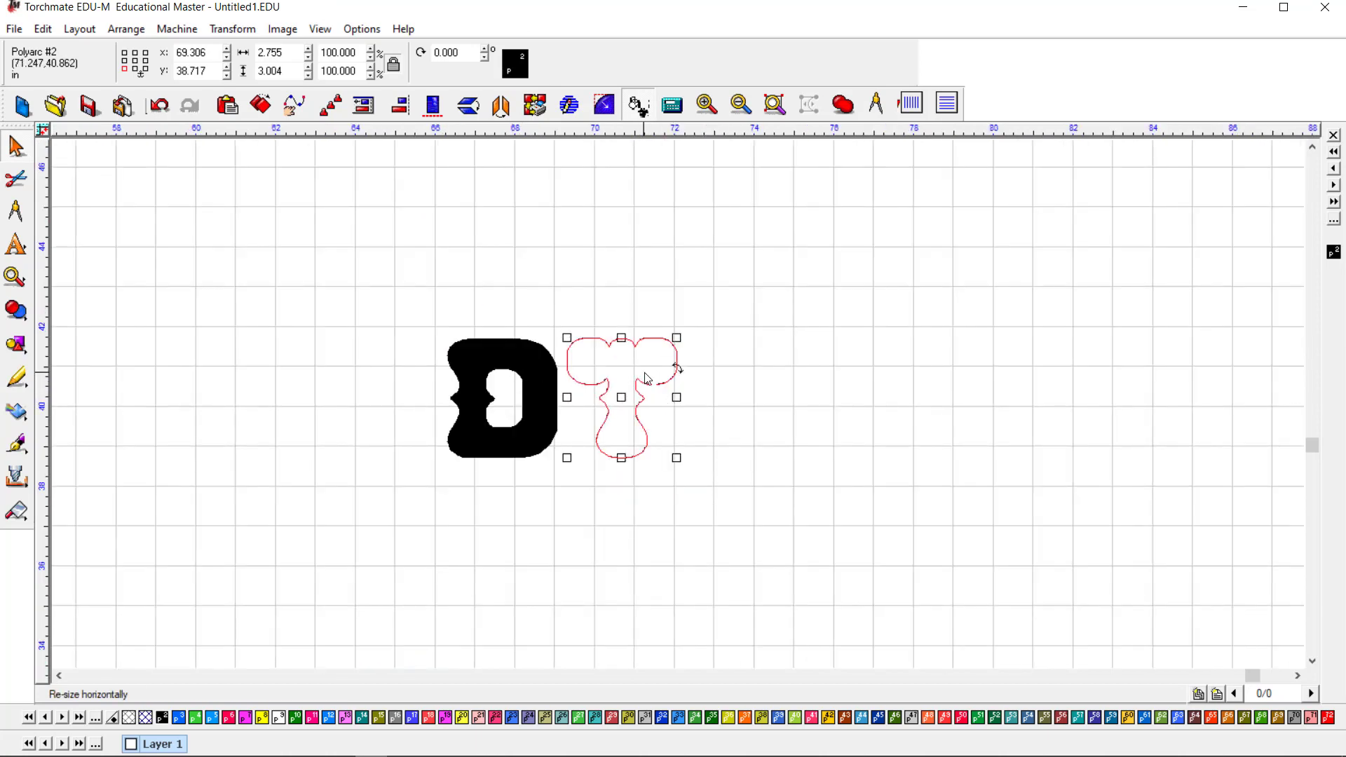
key("ctrl+f")
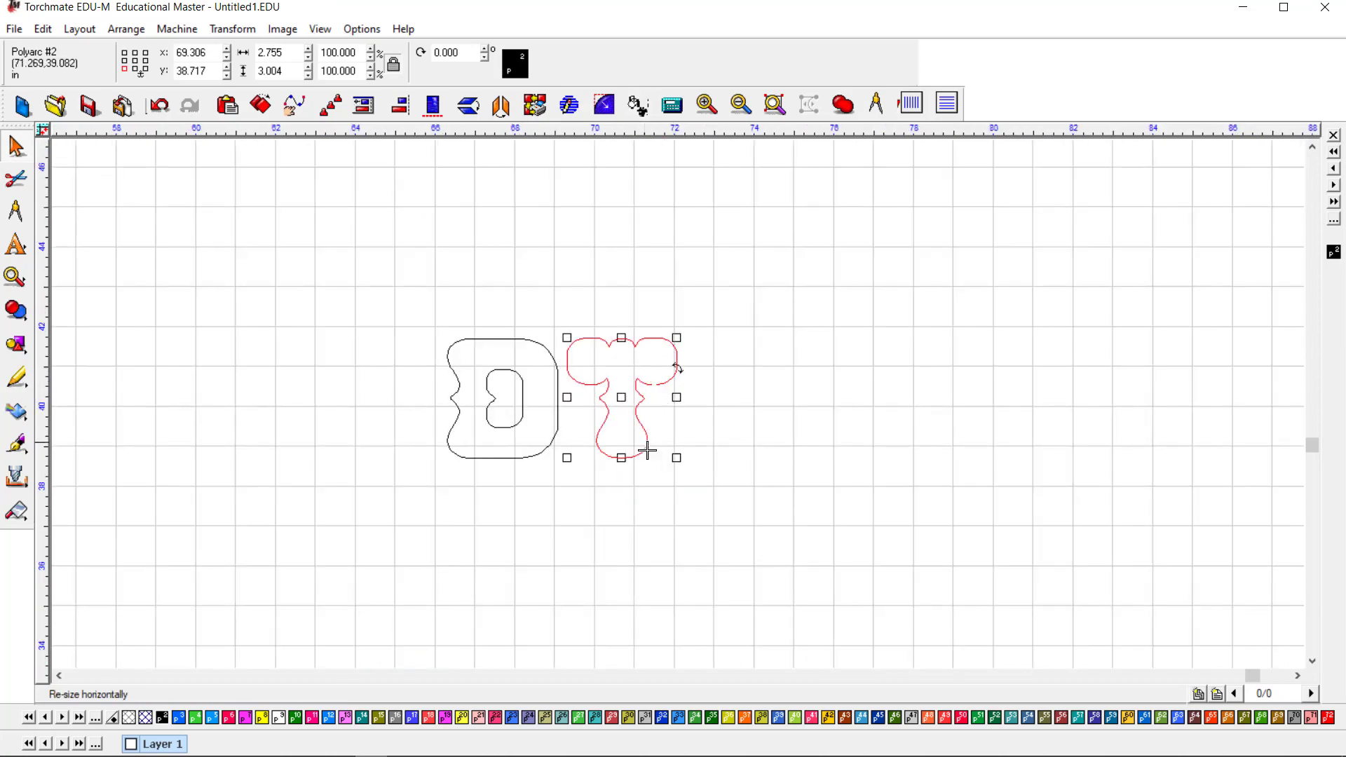
left_click(794, 471)
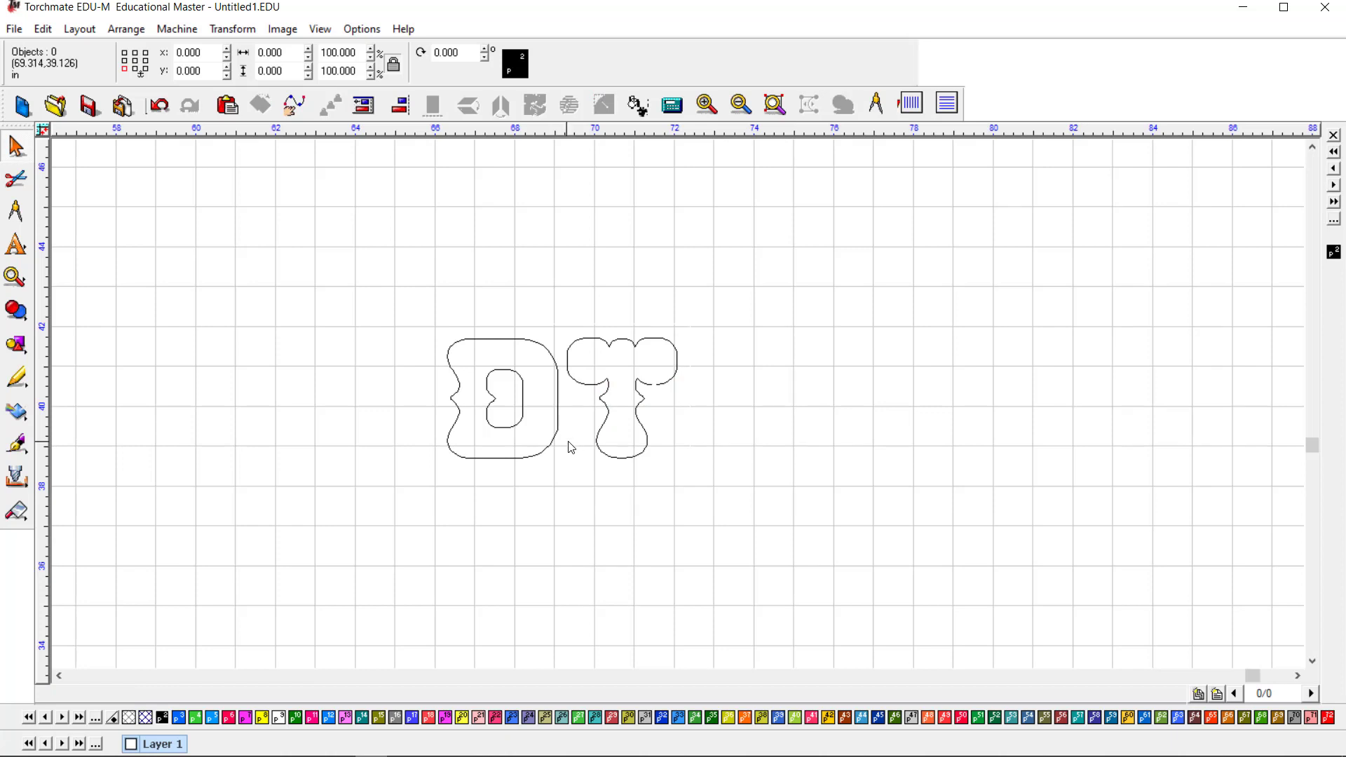
key("ctrl+f")
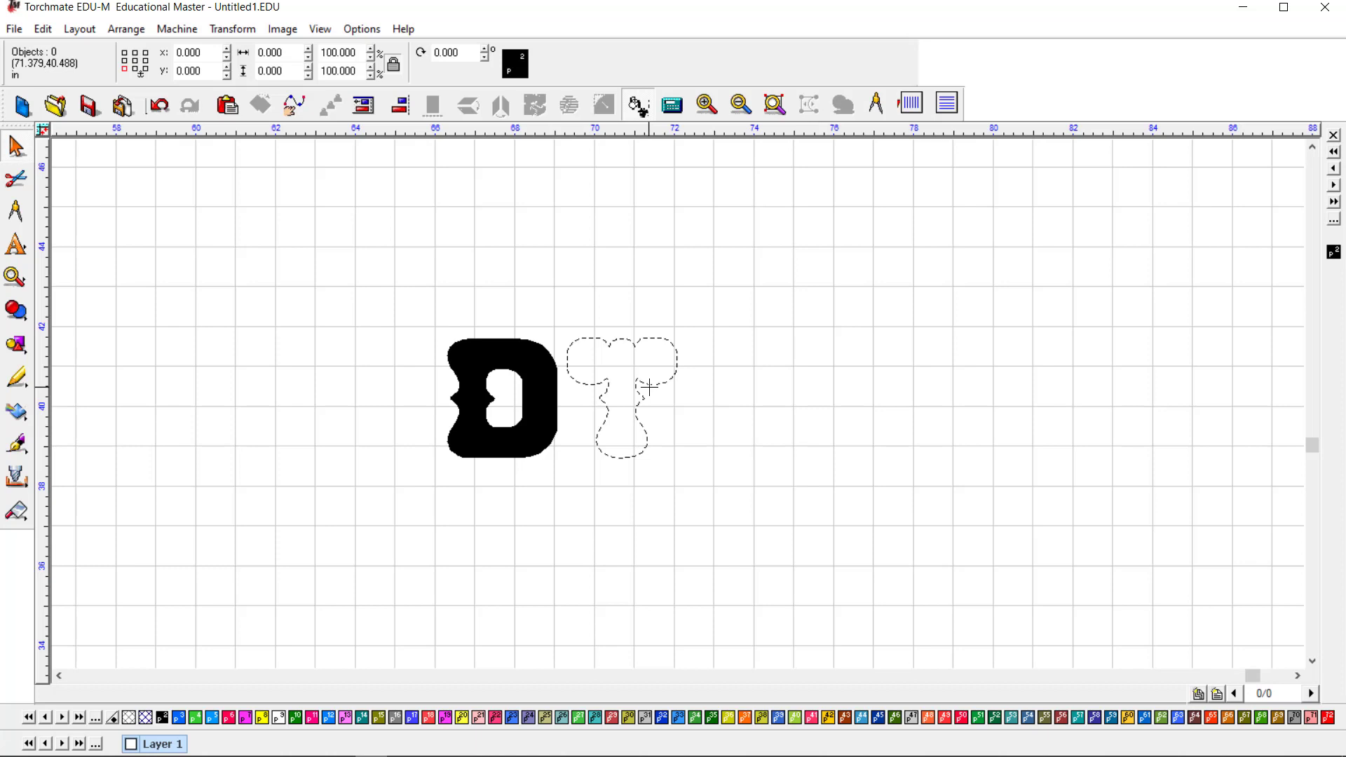
Step: Undo the segment deletion on the T's right arm
scroll(649, 387, "up", 4)
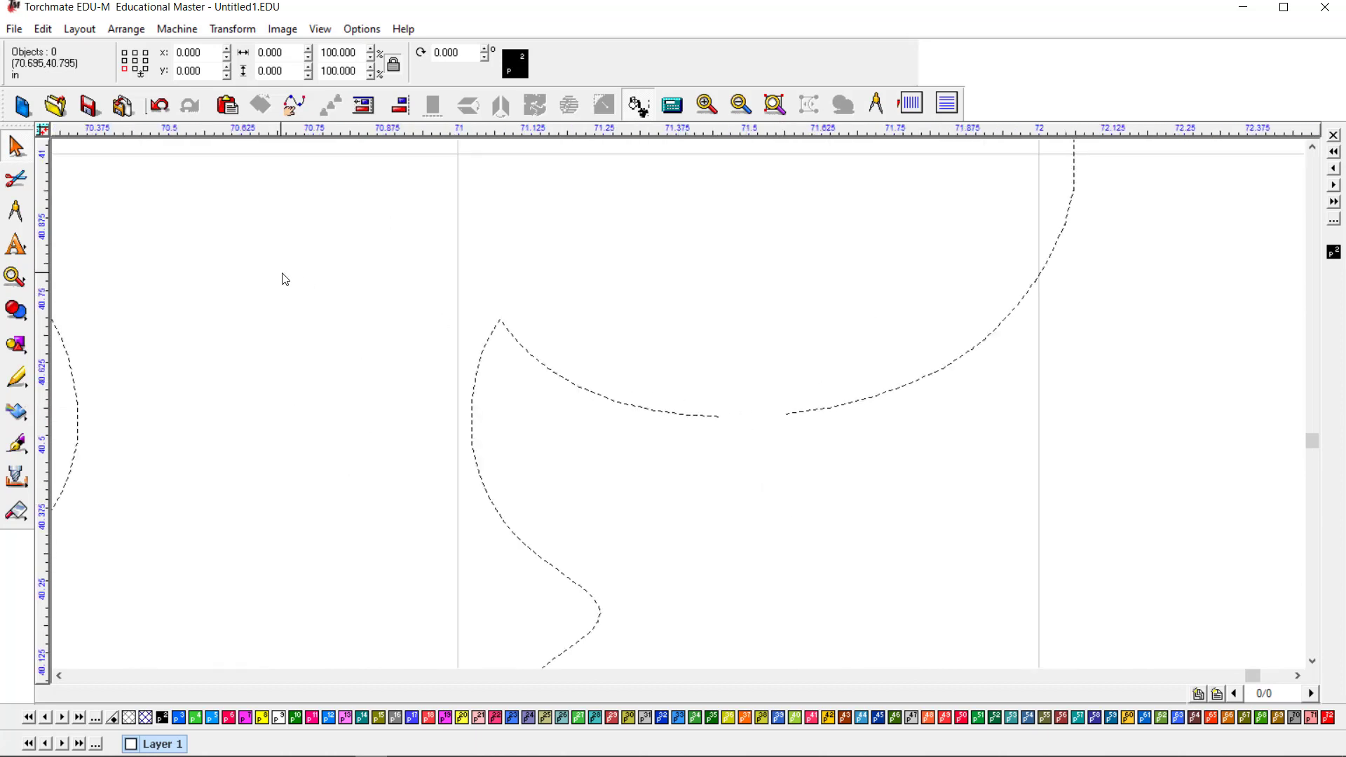
left_click(162, 112)
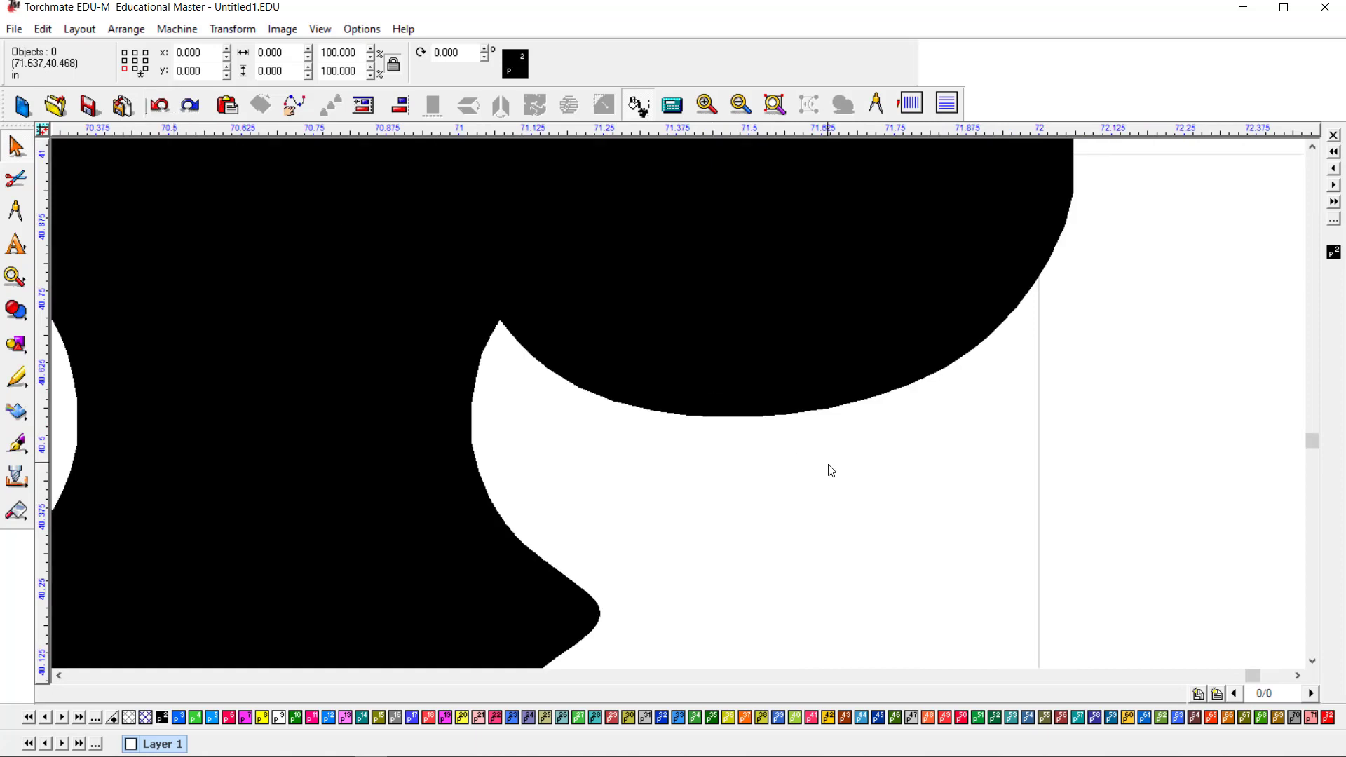
scroll(834, 471, "down", 4)
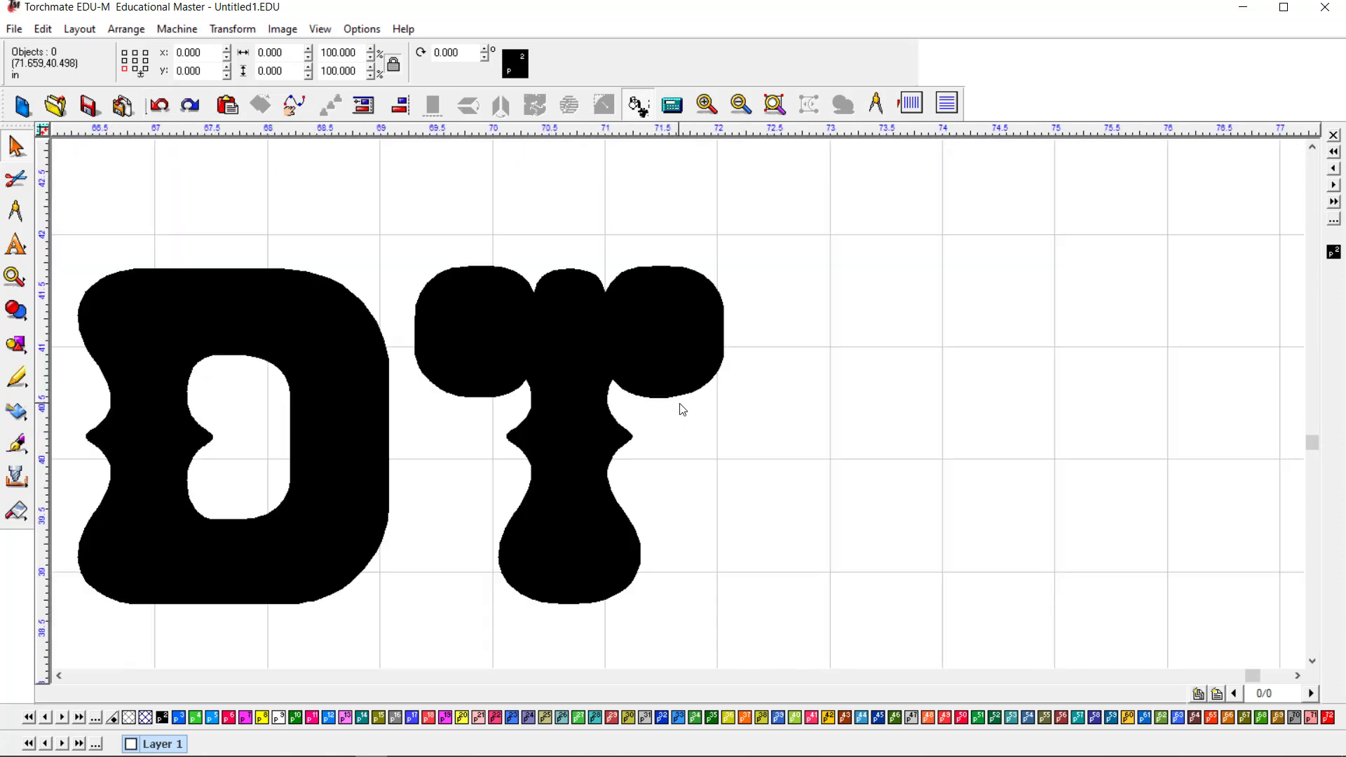
Step: Delete one short segment just above the tip of the right spur on the T's stem and apply the node edit
left_click(678, 393)
double_click(679, 398)
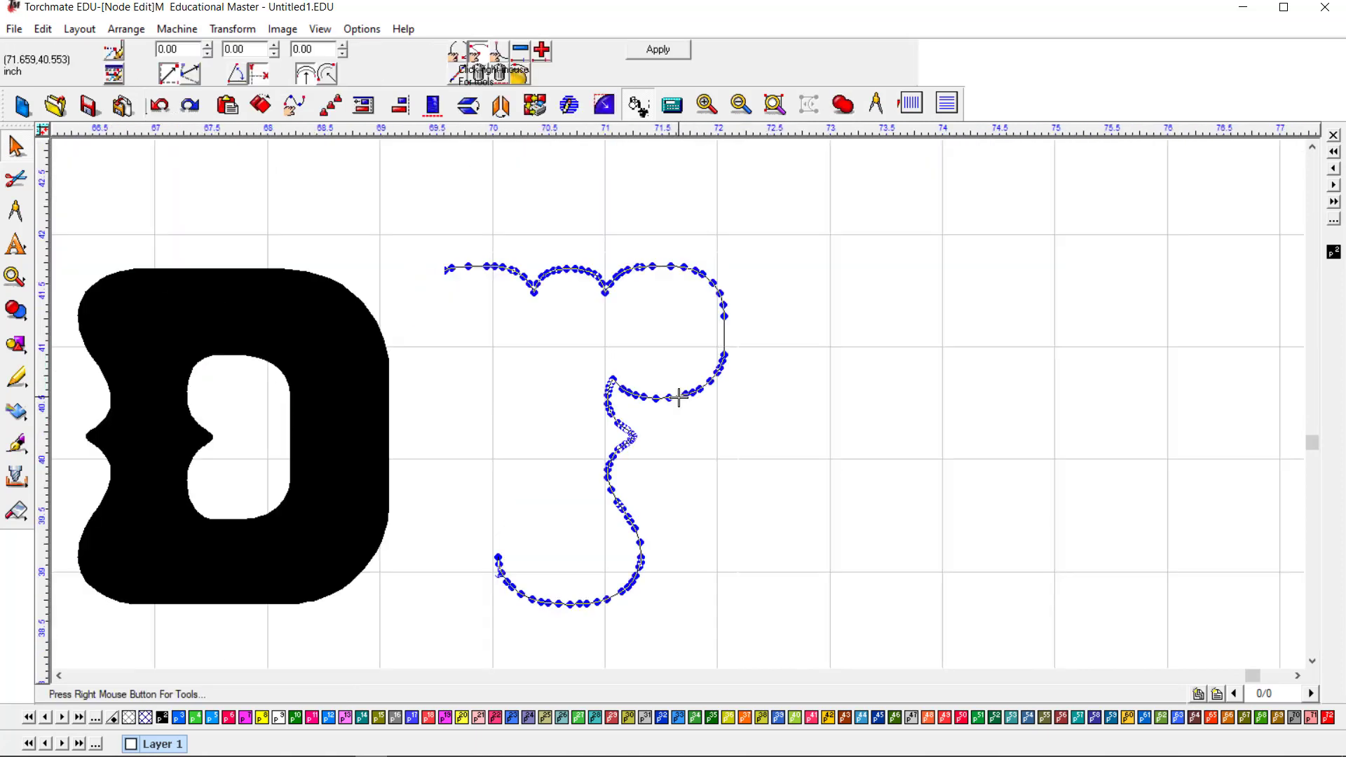
scroll(679, 398, "up", 2)
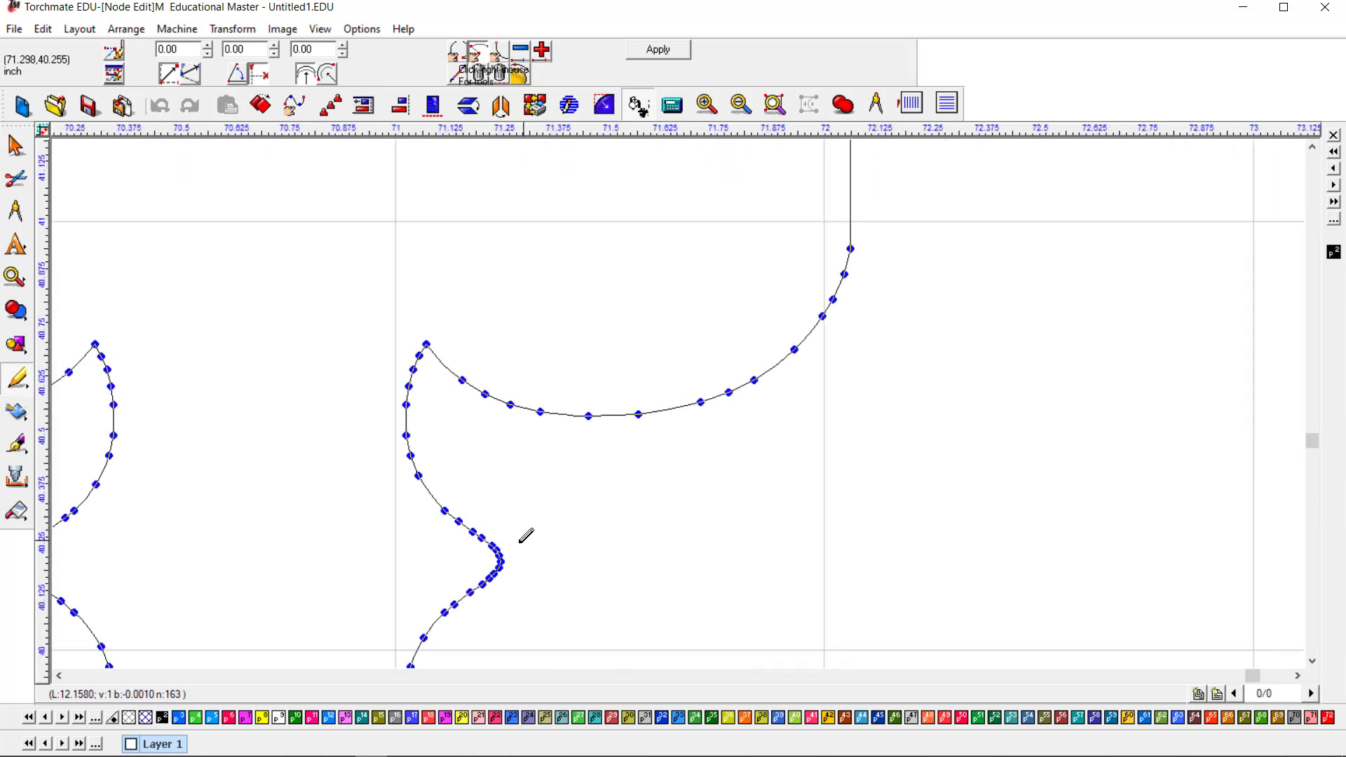
scroll(526, 536, "up", 4)
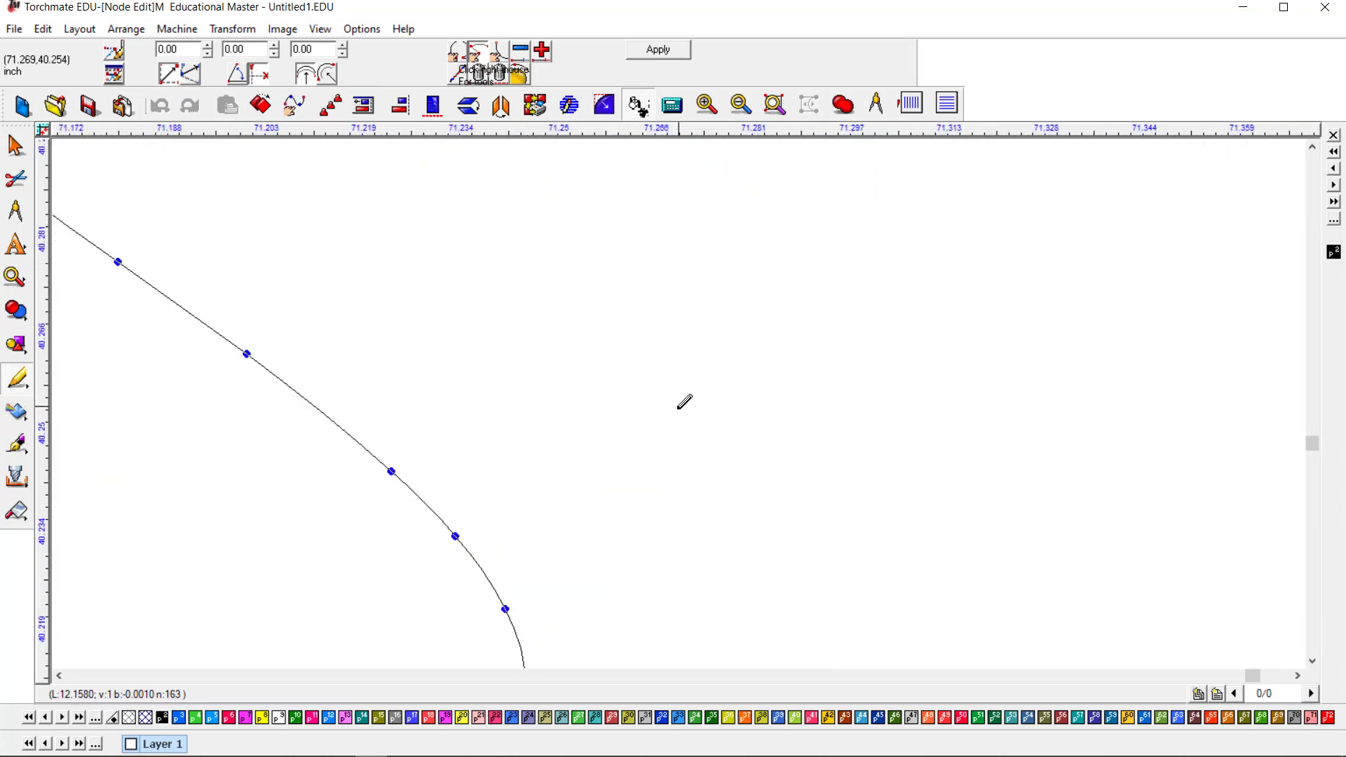
left_click(499, 73)
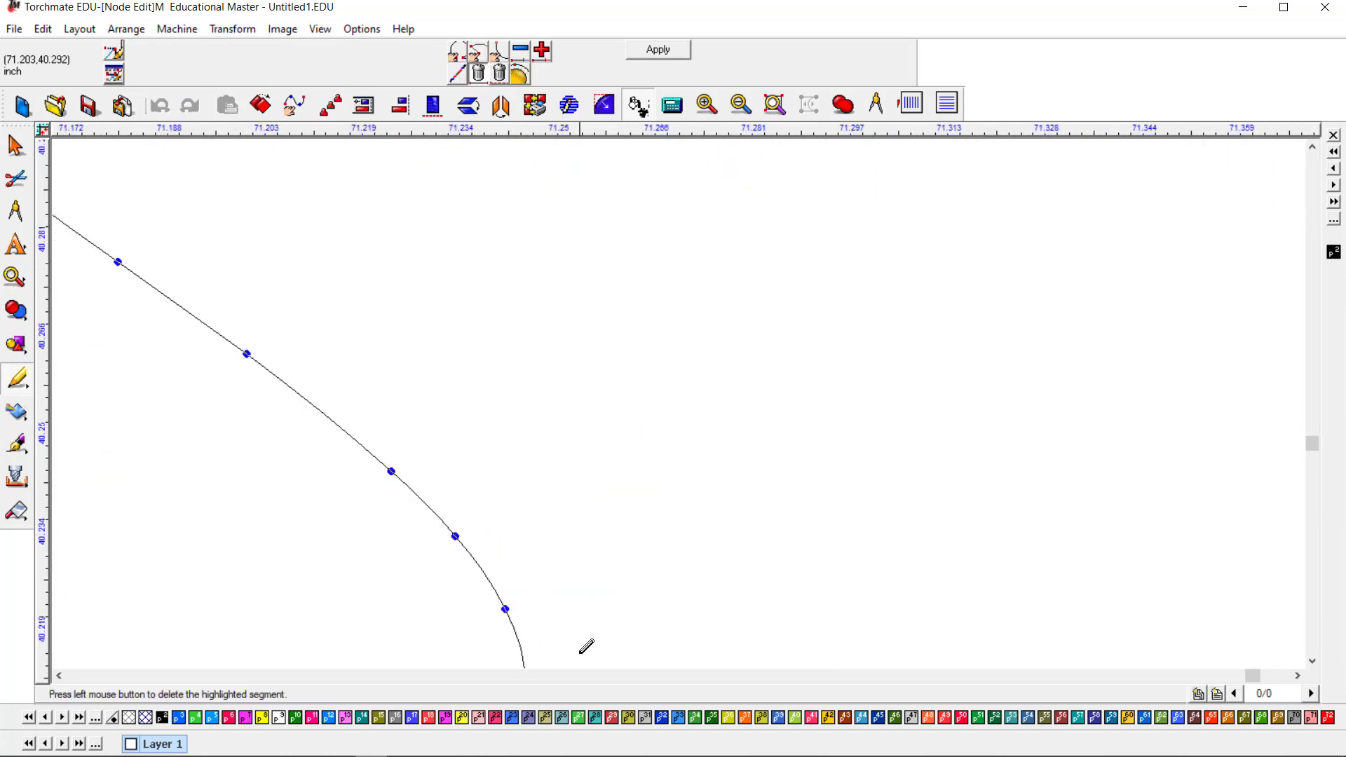
left_click(478, 566)
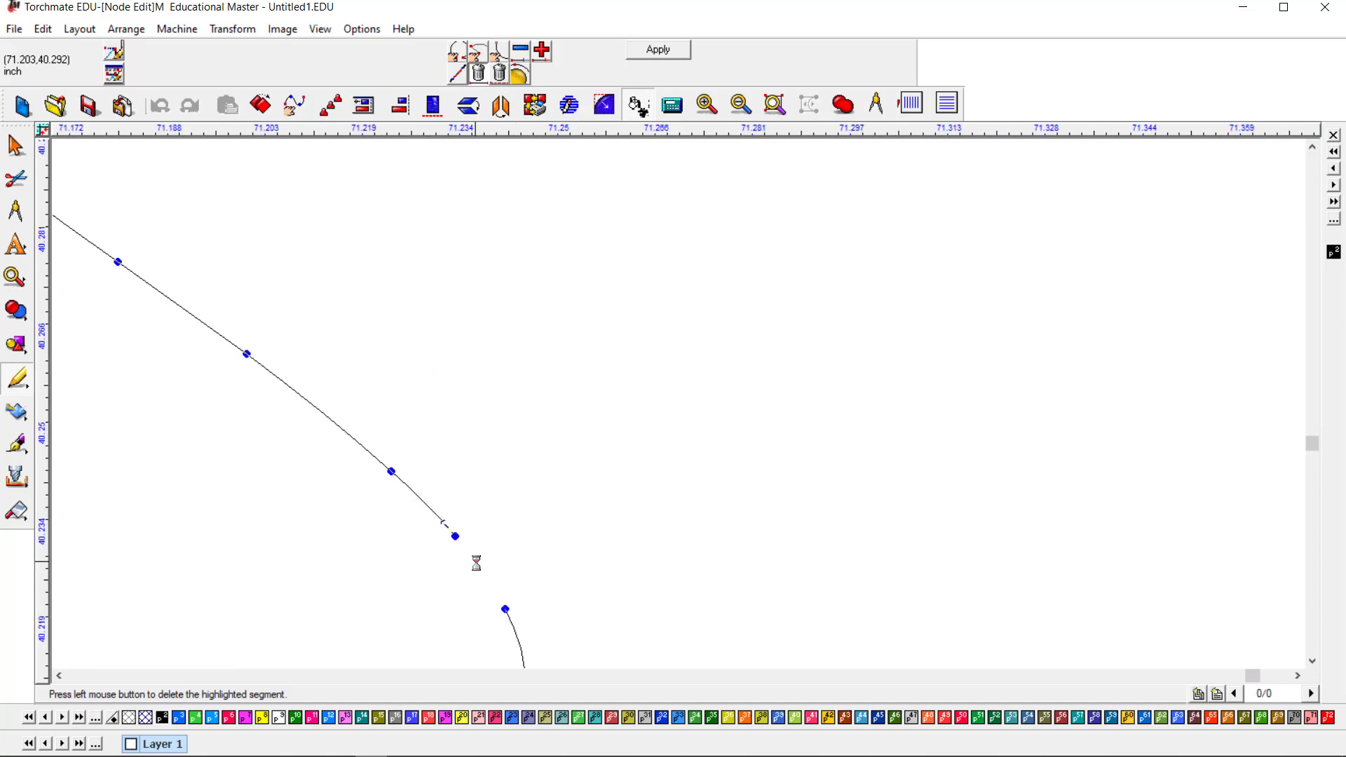
left_click(659, 49)
Step: Examine the T's outline at overview and close range to locate the gap at the stem's right spur
scroll(679, 402, "down", 6)
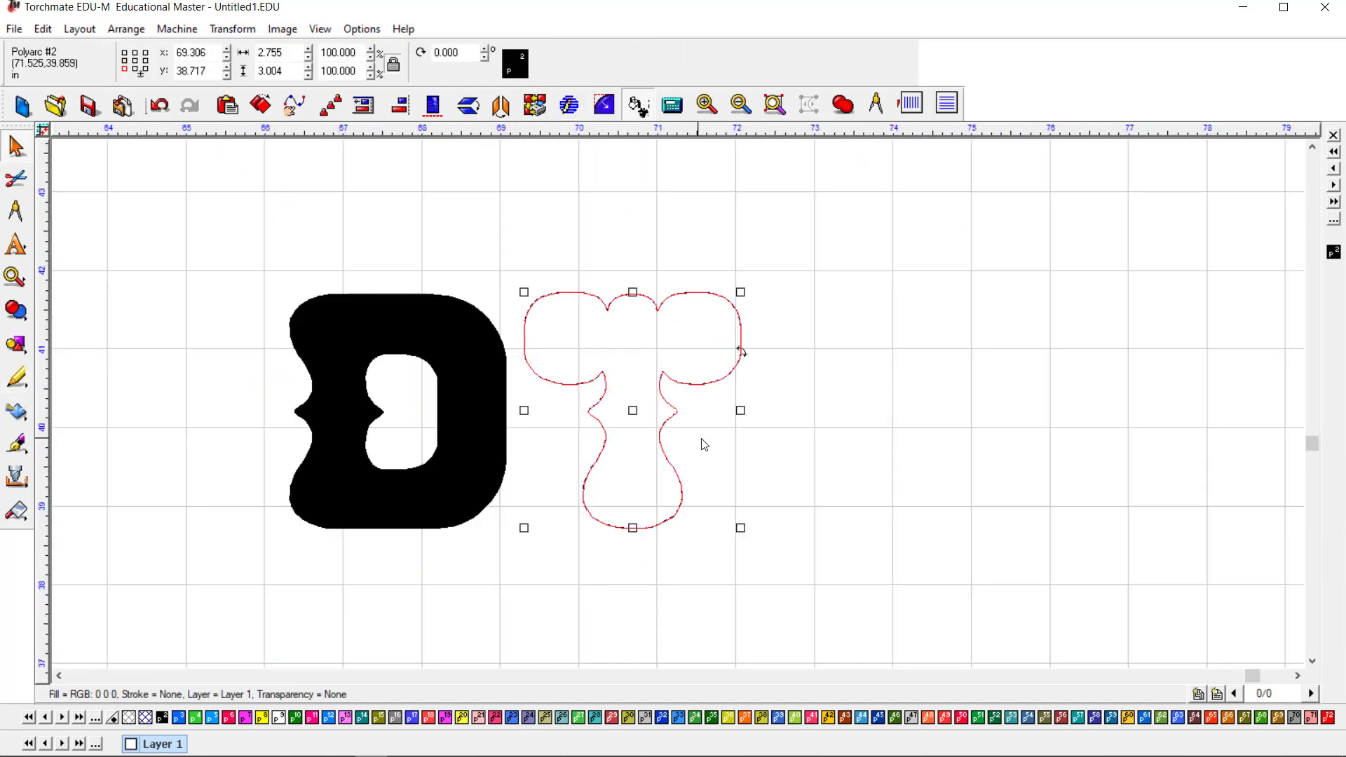
scroll(694, 428, "down", 4)
scroll(683, 409, "up", 3)
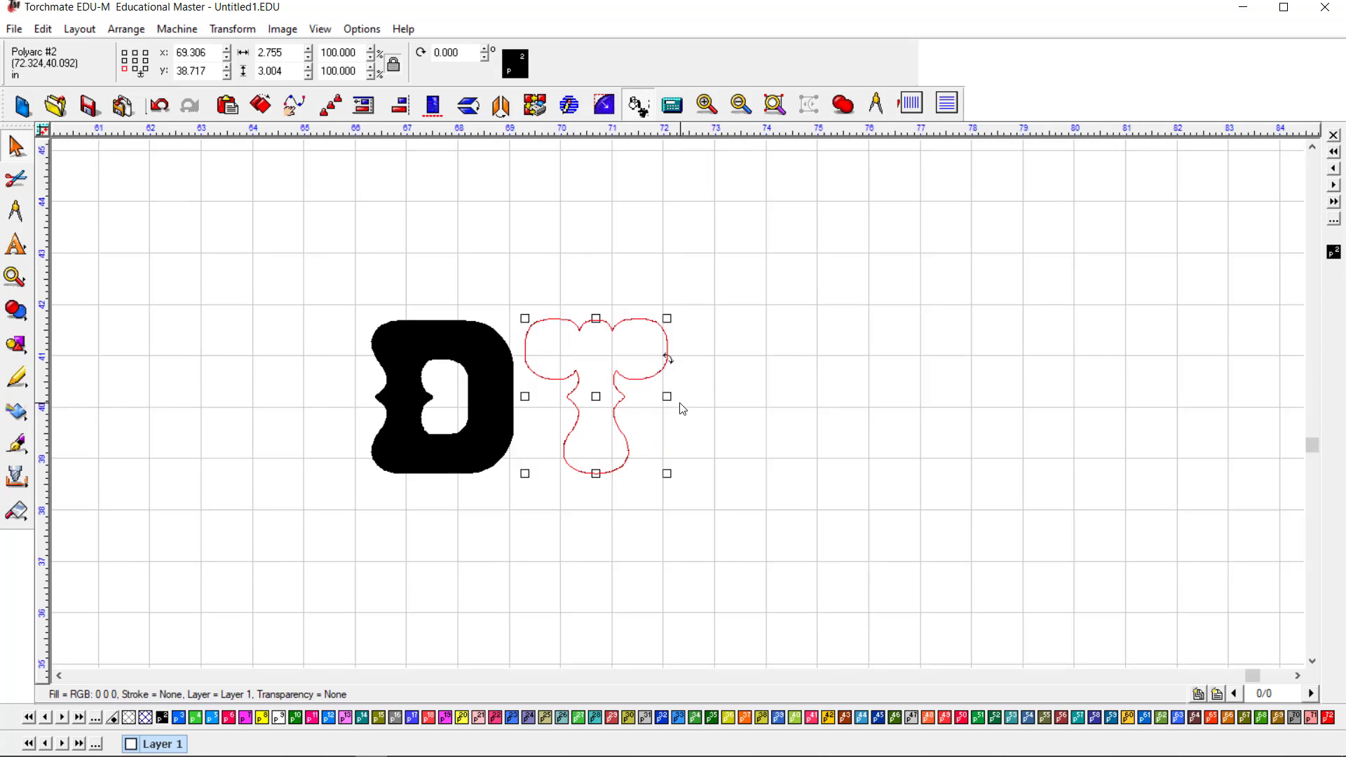
scroll(616, 397, "up", 2)
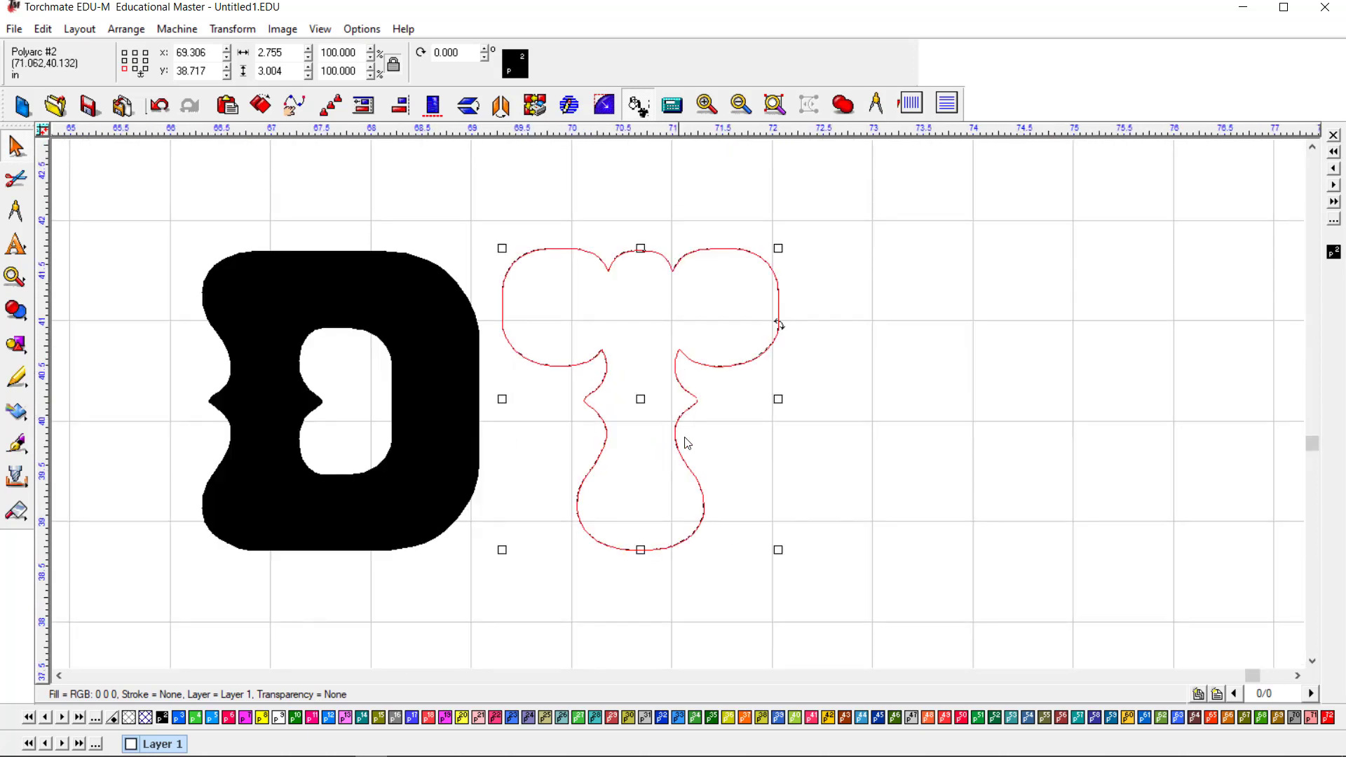
scroll(684, 421, "up", 4)
scroll(682, 397, "down", 4)
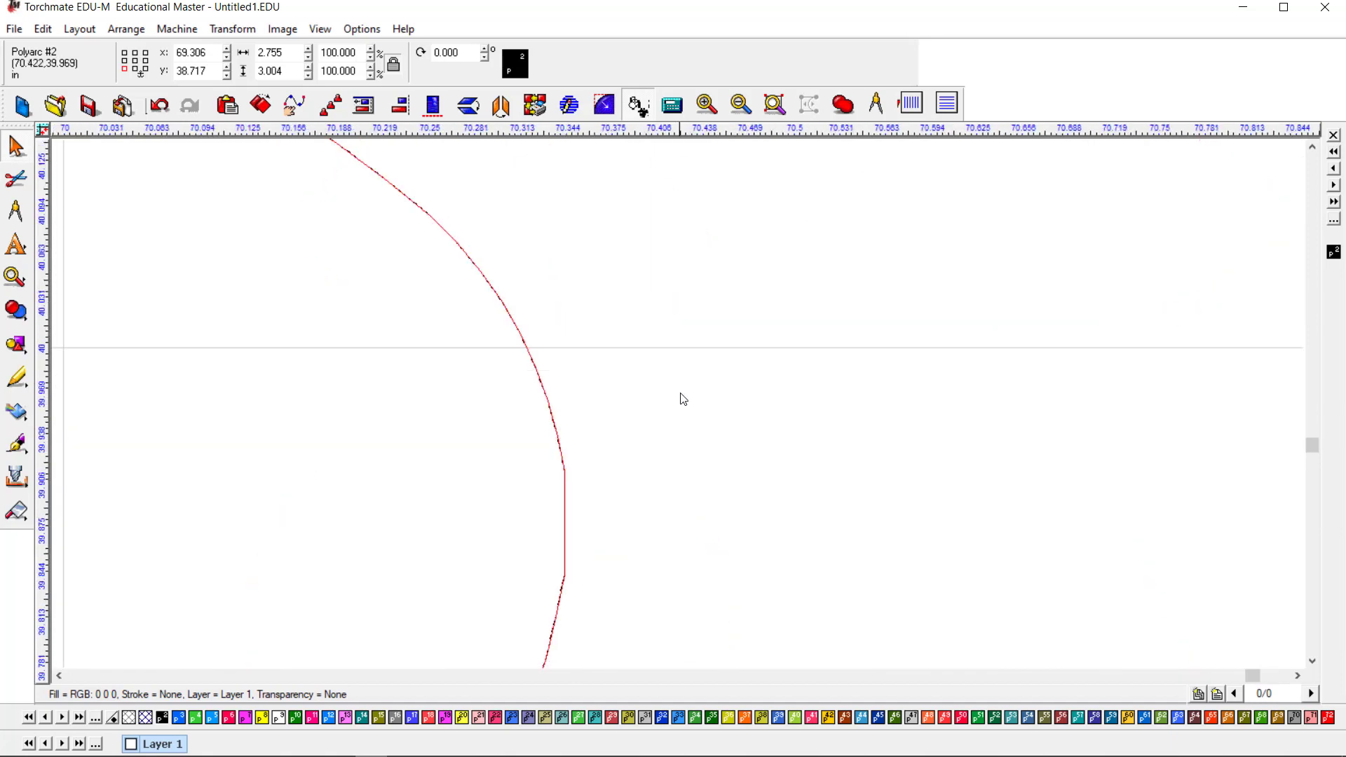
scroll(677, 404, "up", 4)
scroll(697, 403, "down", 3)
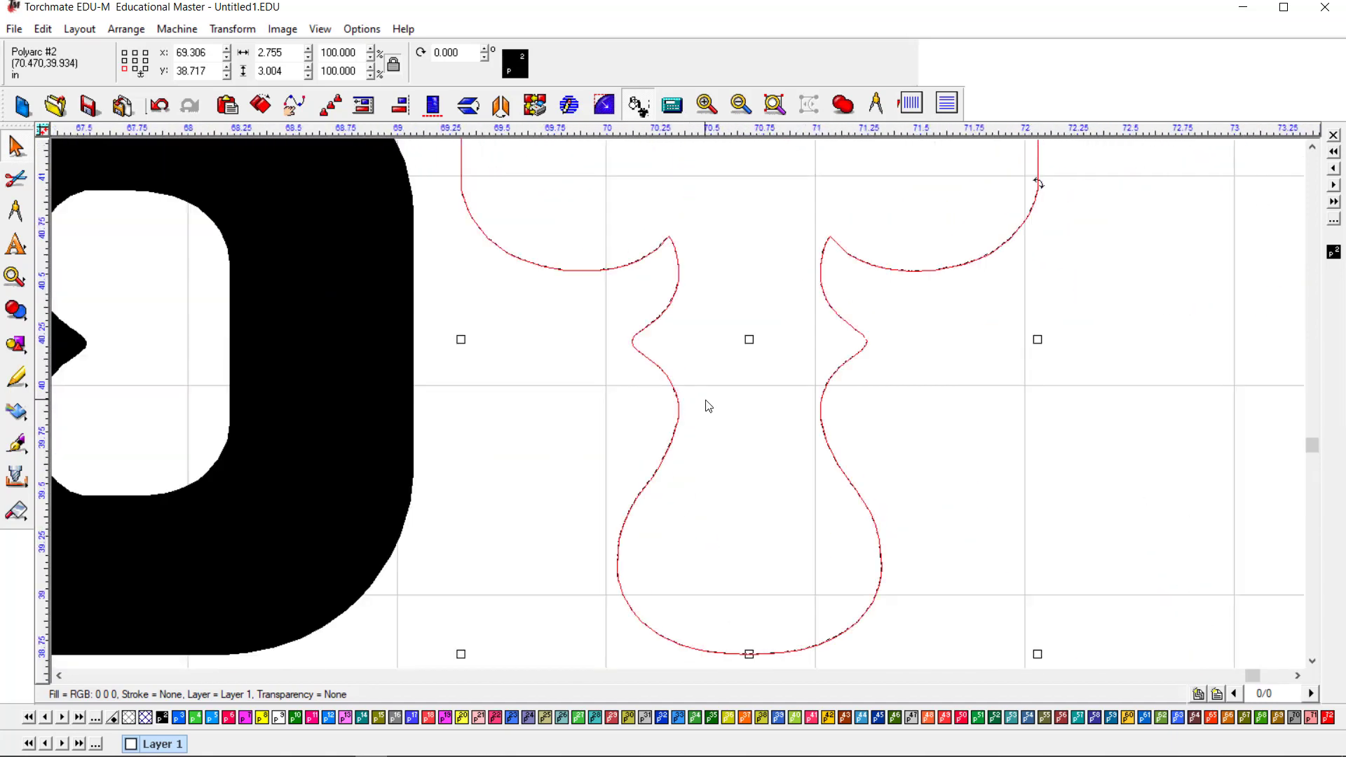
scroll(894, 330, "up", 5)
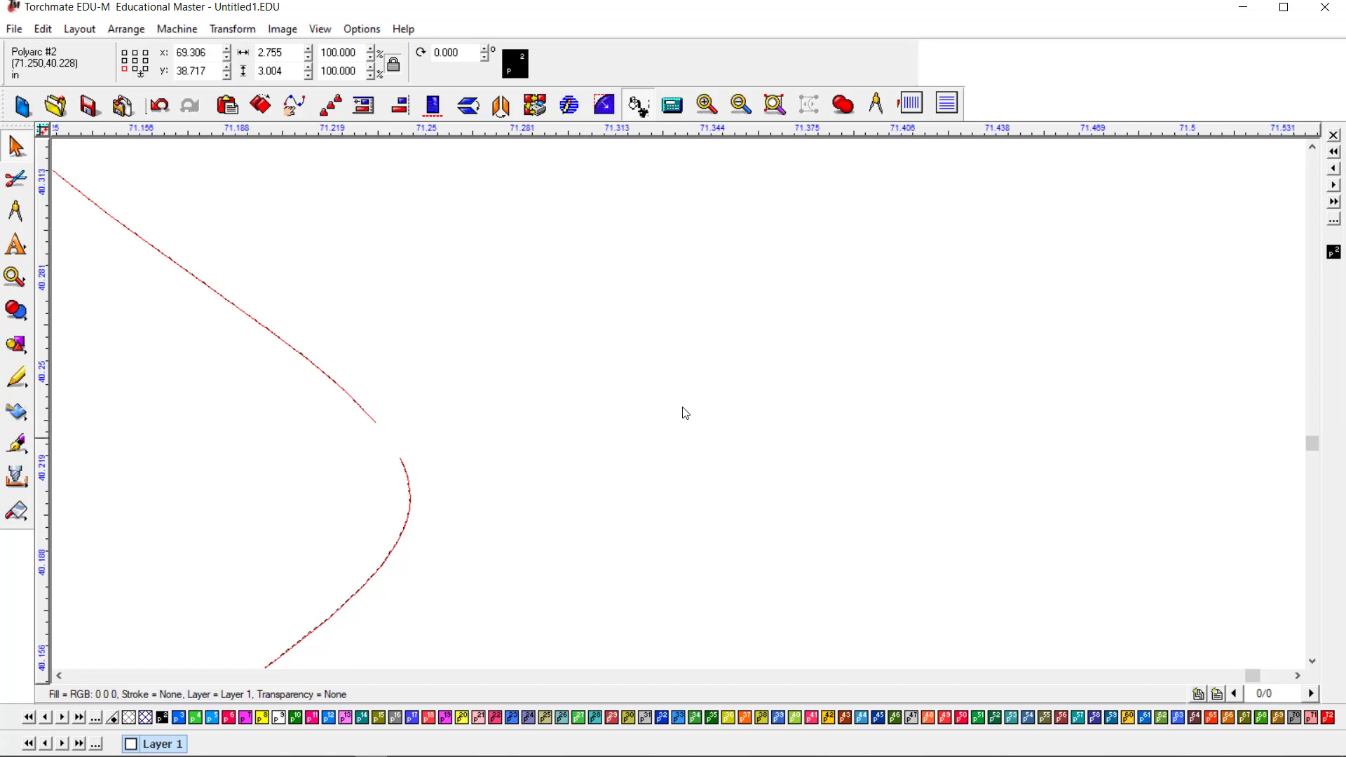
scroll(683, 410, "down", 2)
scroll(684, 416, "down", 4)
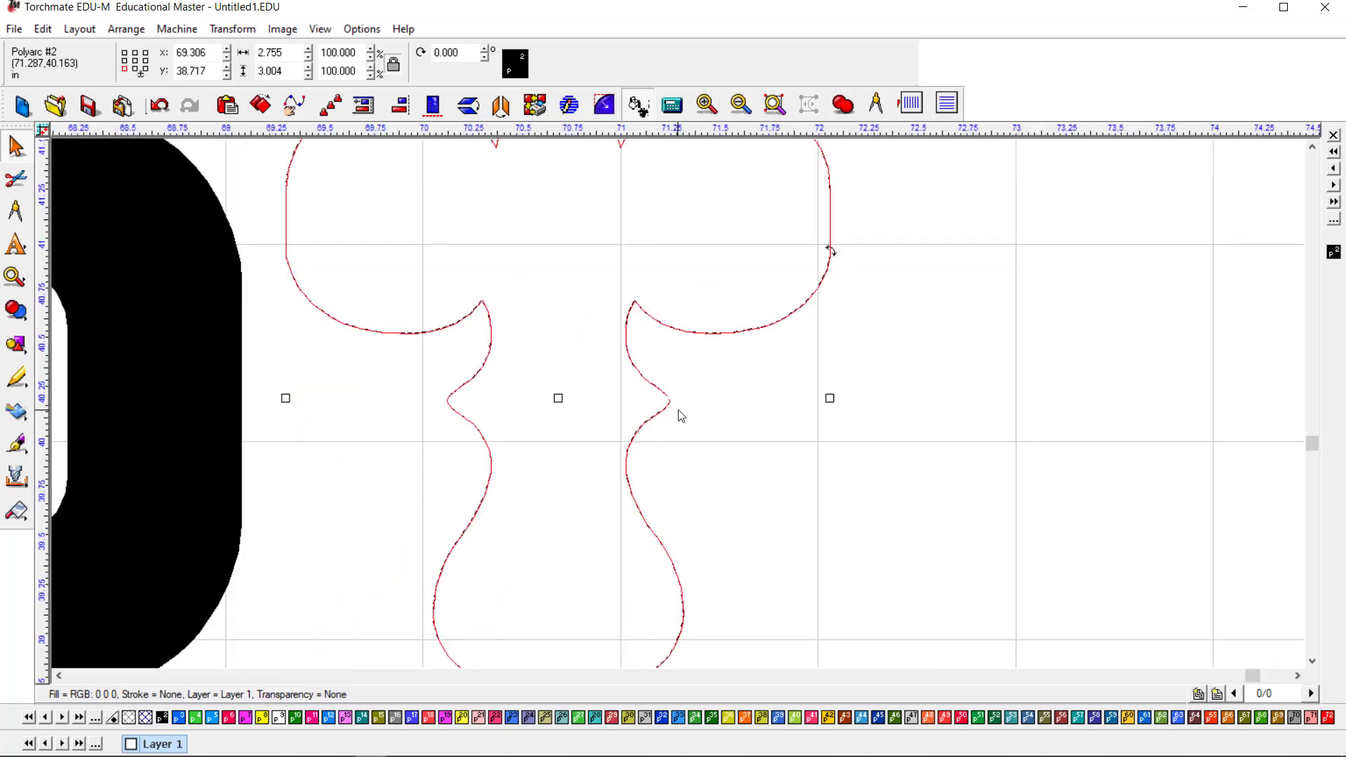
scroll(680, 416, "down", 2)
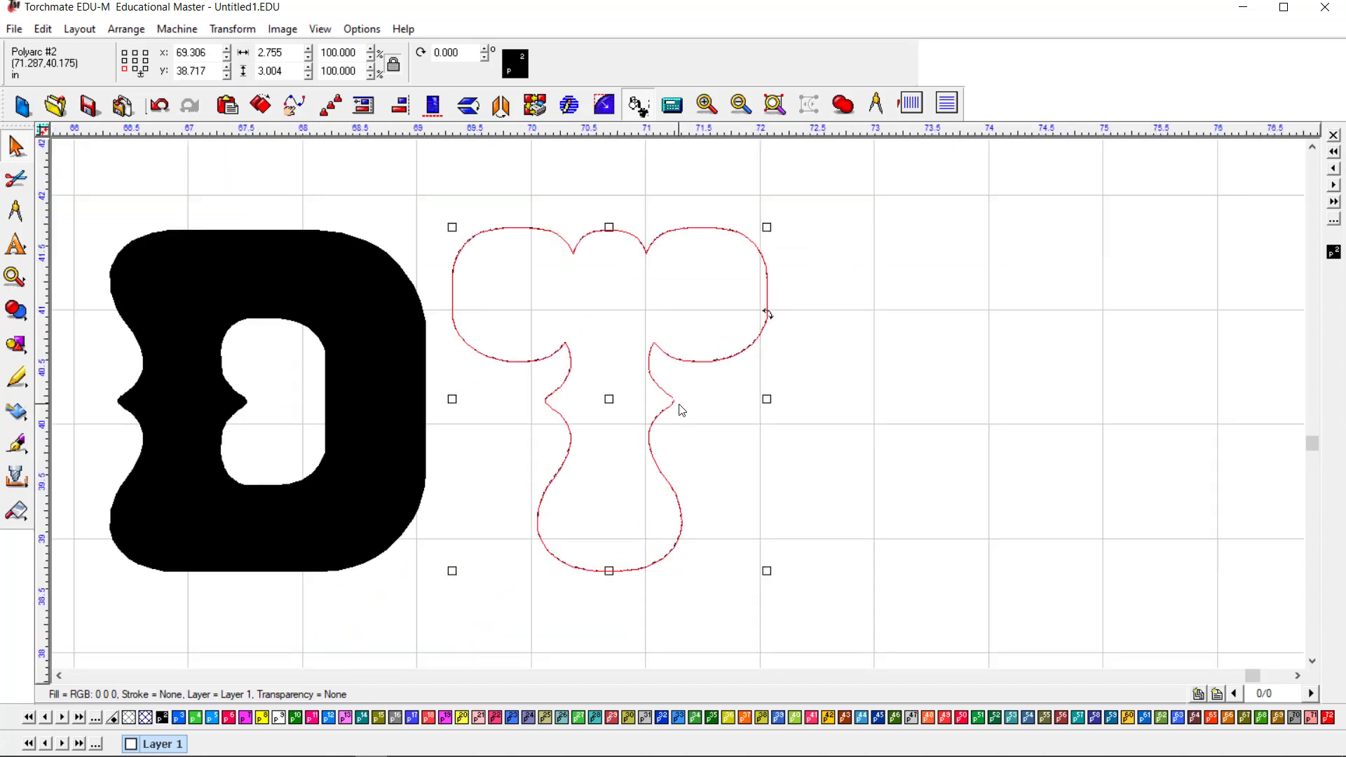
Step: Delete the straight vertical segment at the outer end of the T's right arm, apply the edit and deselect the letter
double_click(742, 348)
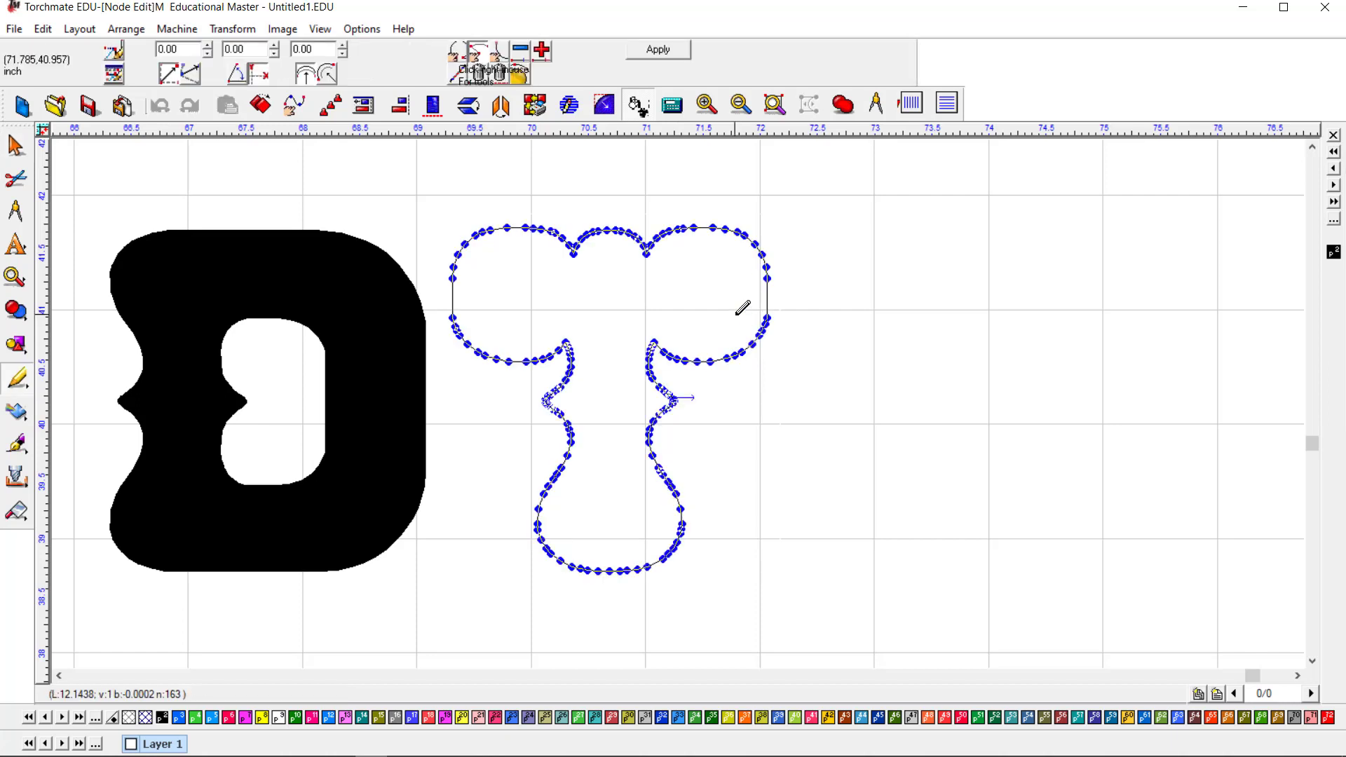
left_click(482, 76)
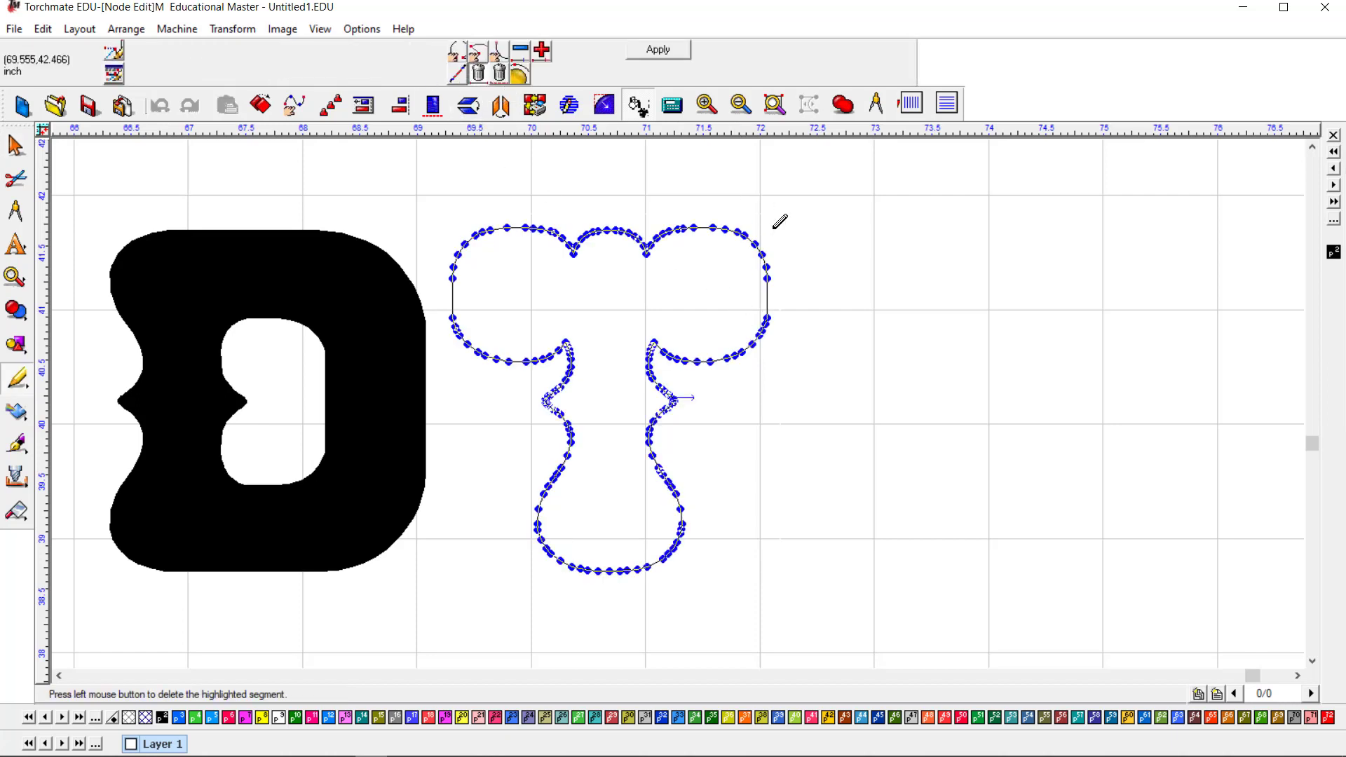
left_click(768, 301)
left_click(673, 49)
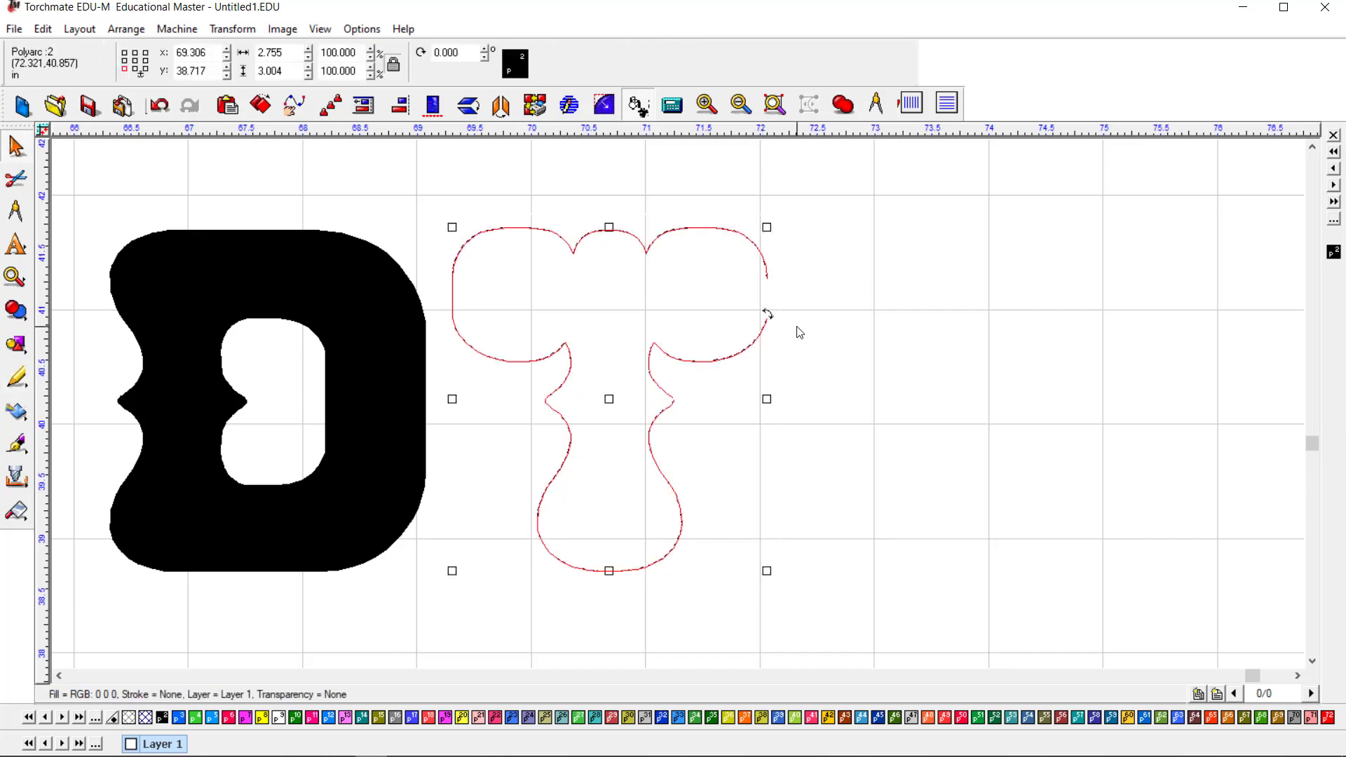
left_click(814, 356)
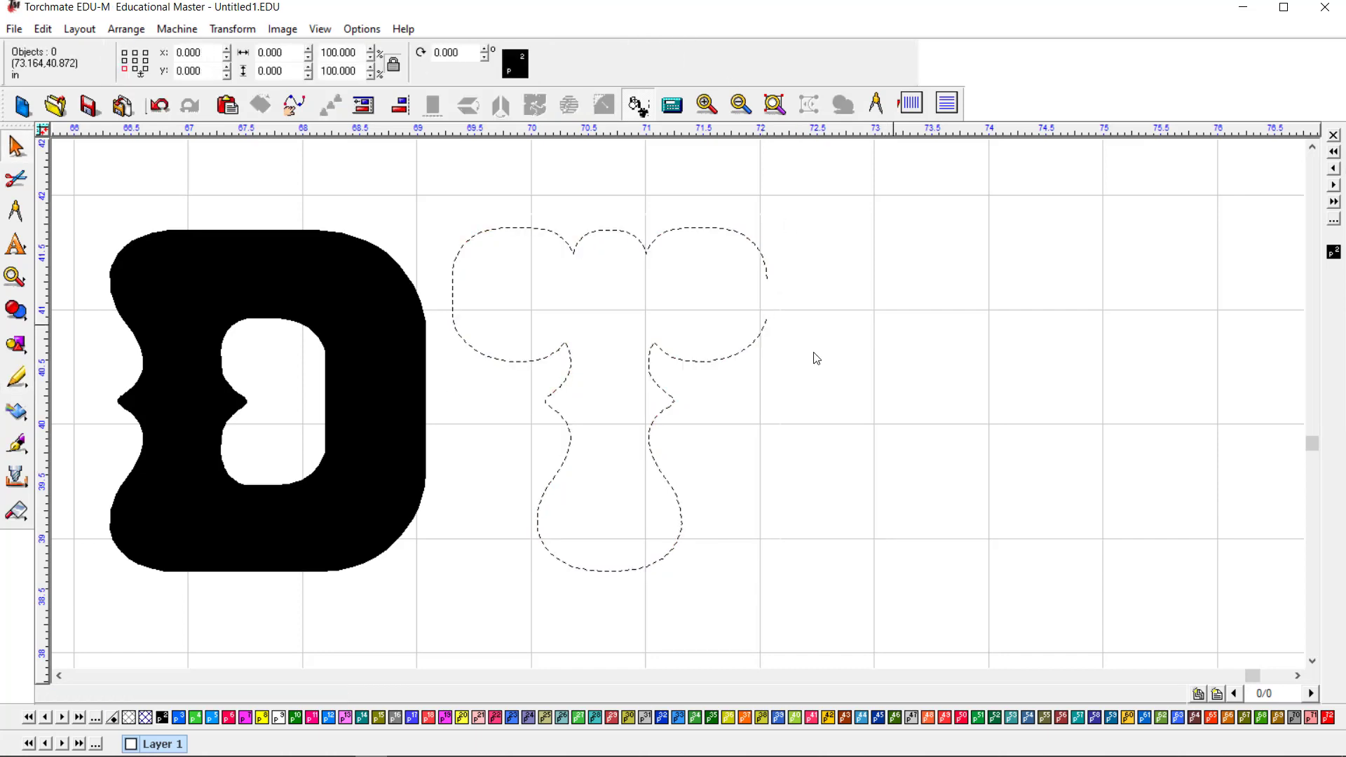
Step: Open both pieces of the T for node editing and join their end nodes across the gap at the stem's right spur
left_click(656, 467)
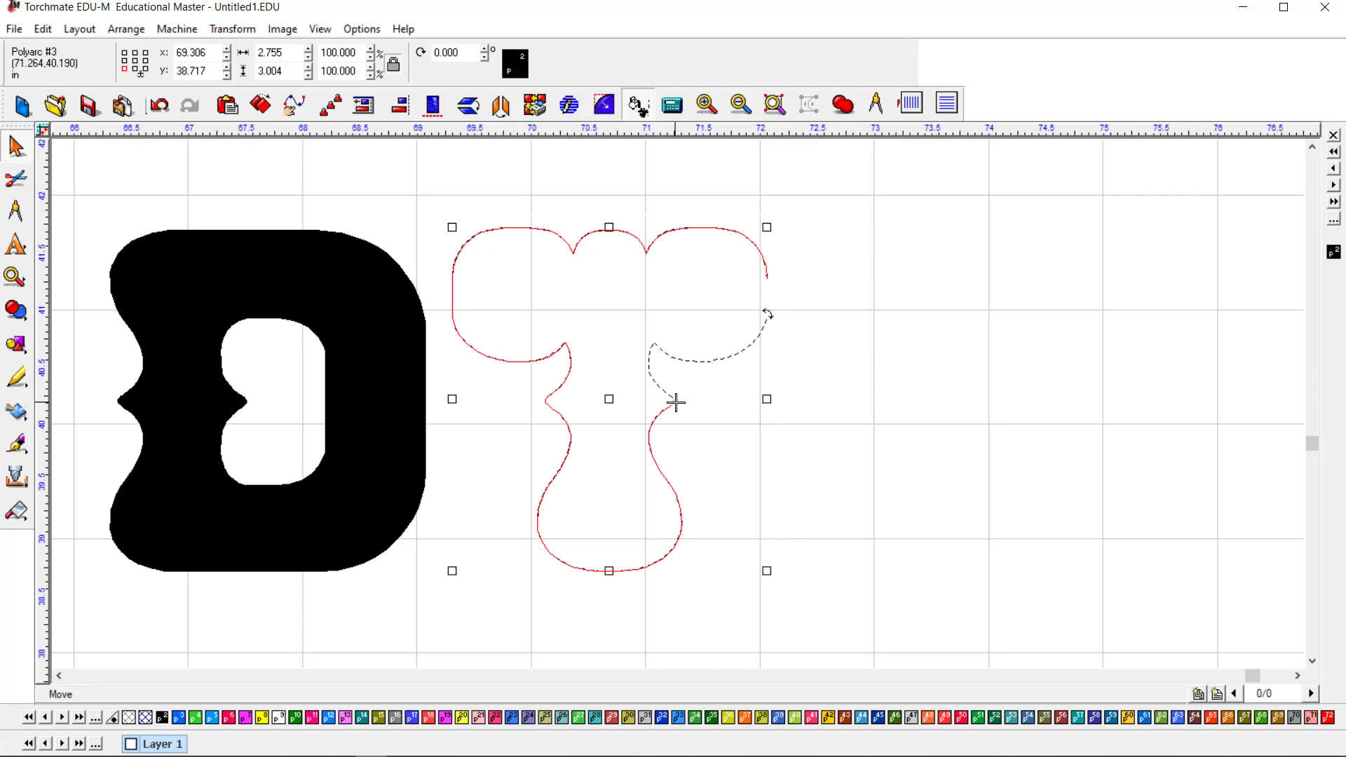
scroll(676, 402, "up", 10)
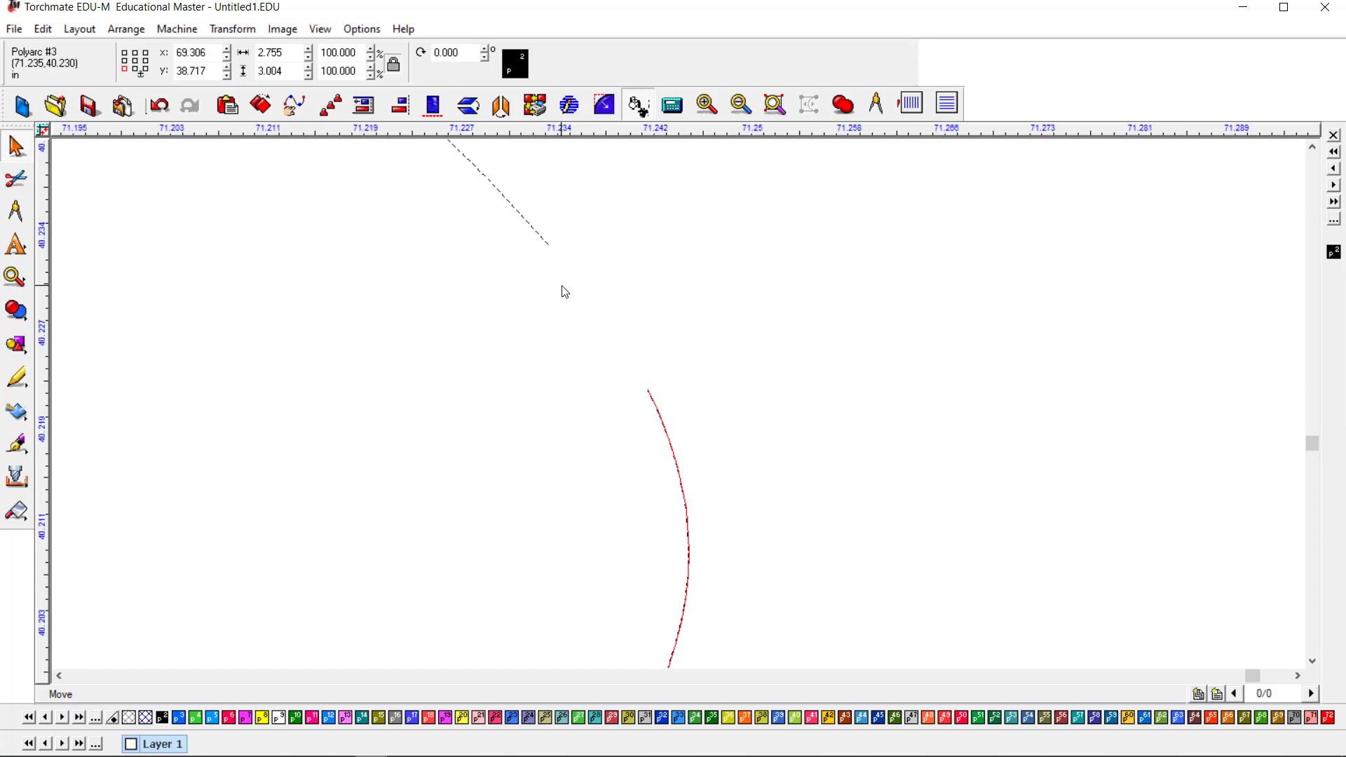
left_click(772, 355)
scroll(646, 436, "down", 3)
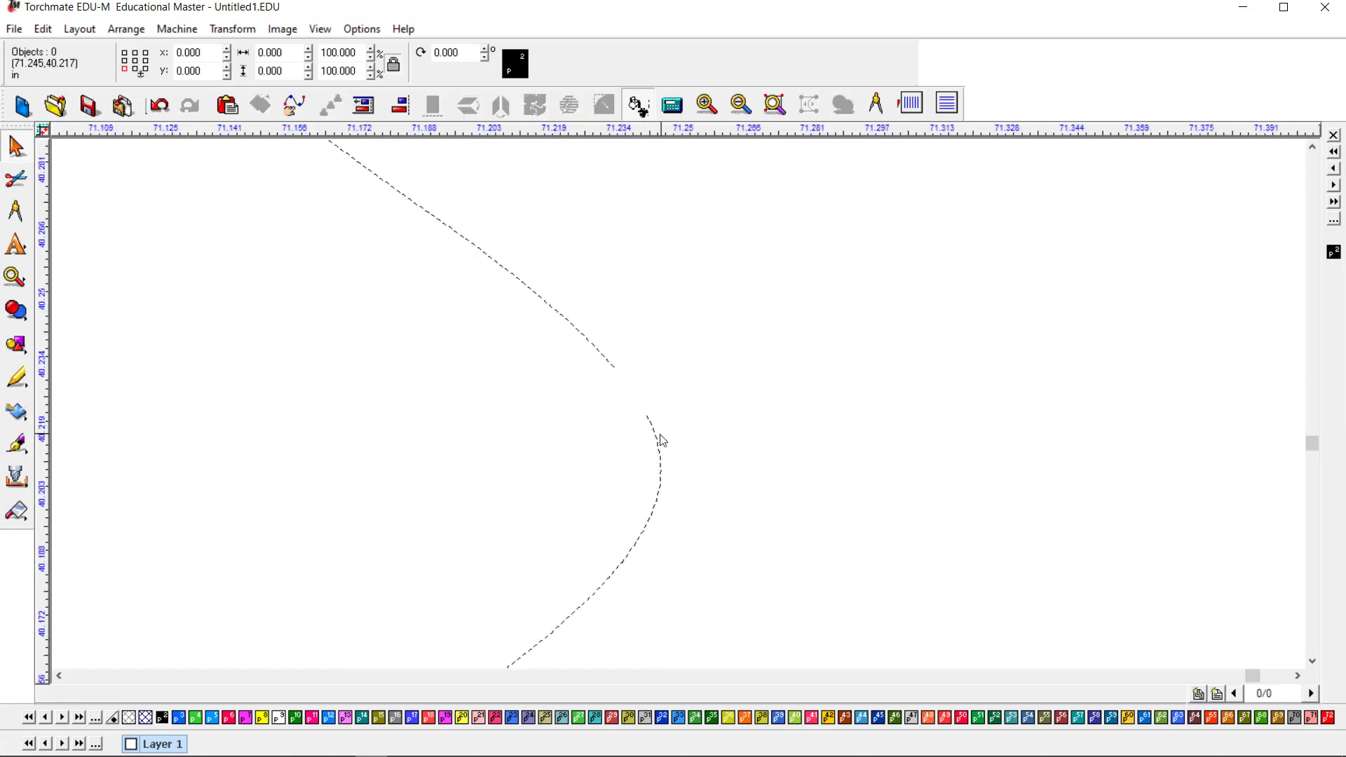
double_click(656, 442)
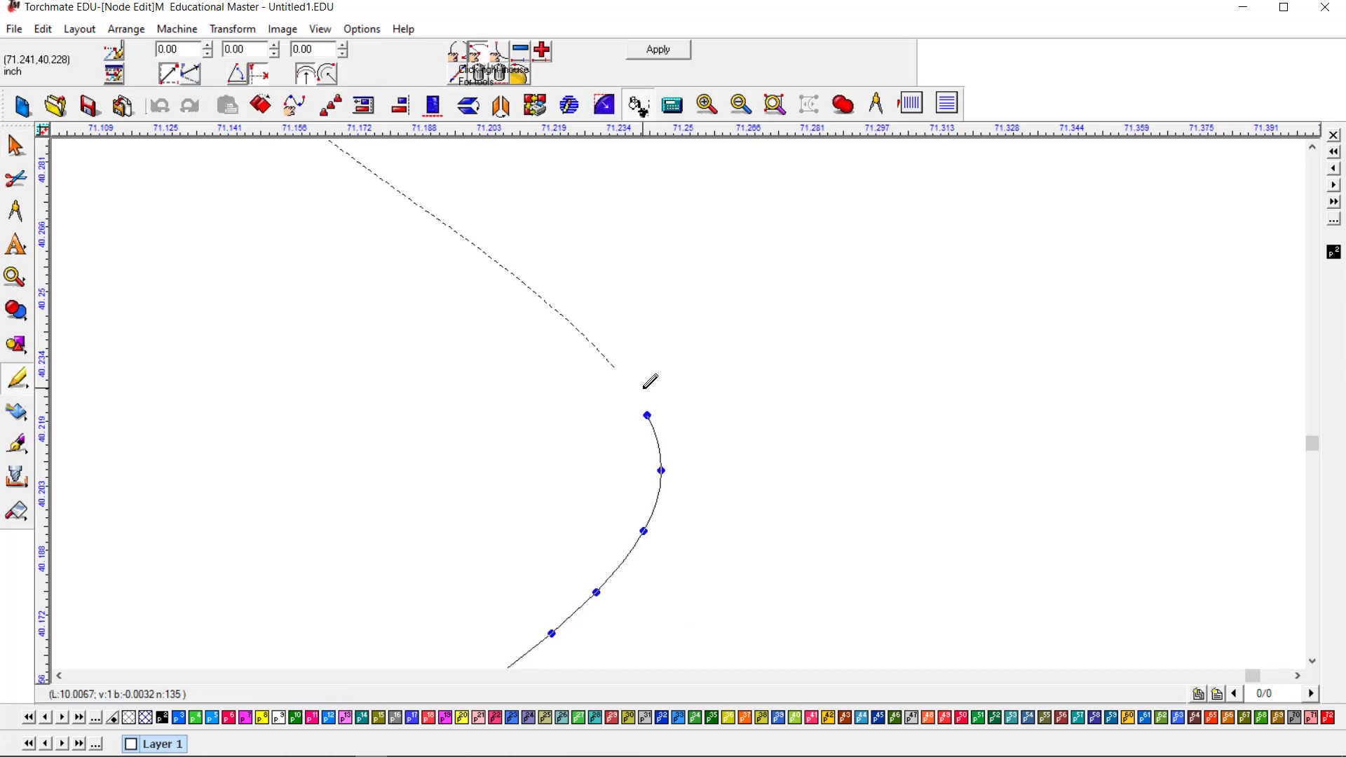
double_click(613, 354)
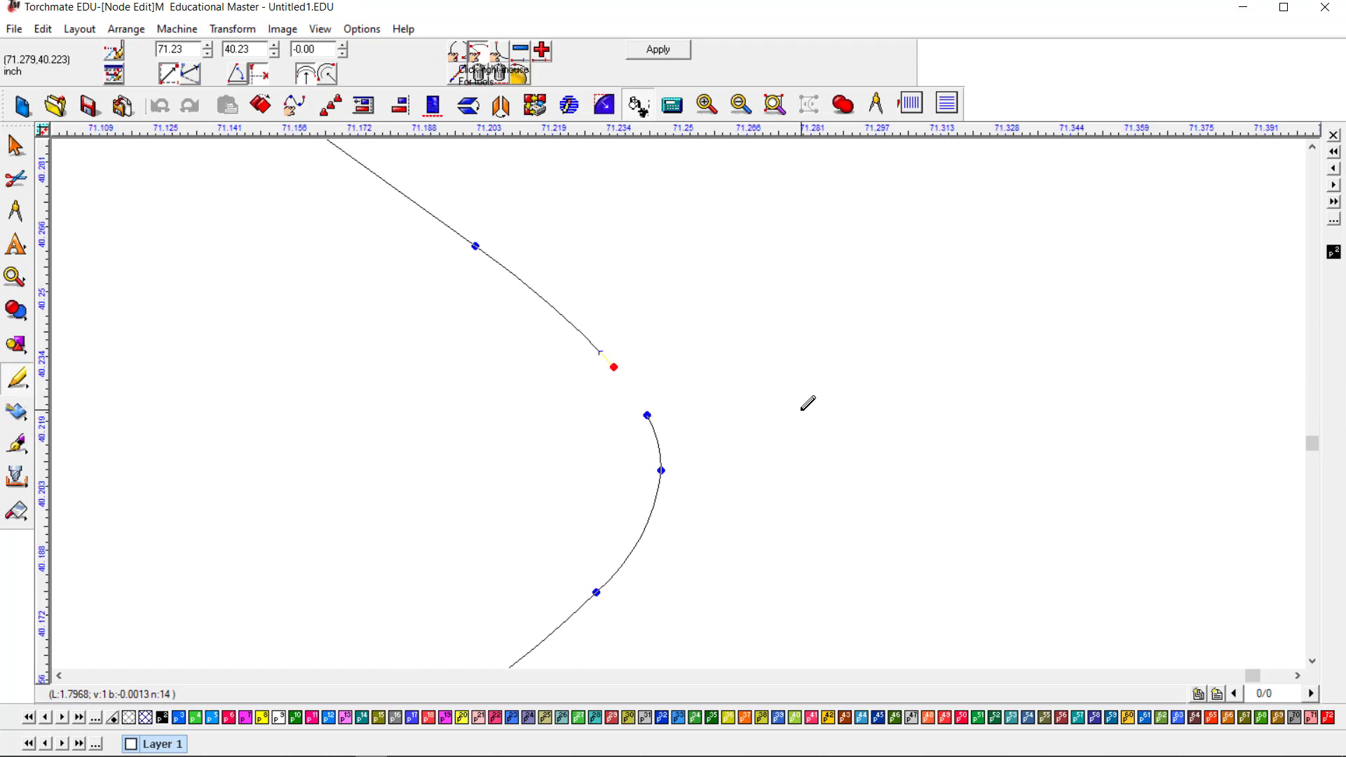
scroll(680, 407, "down", 3)
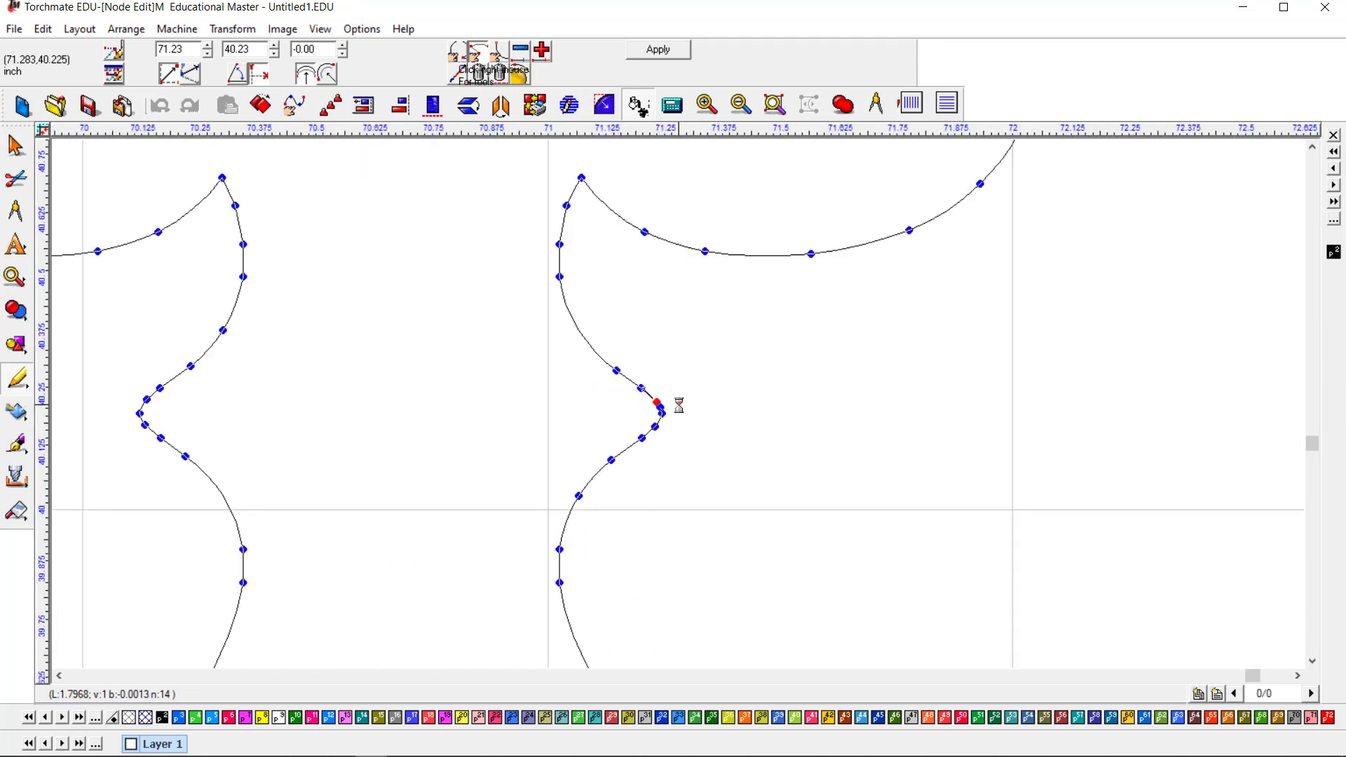
scroll(678, 405, "up", 3)
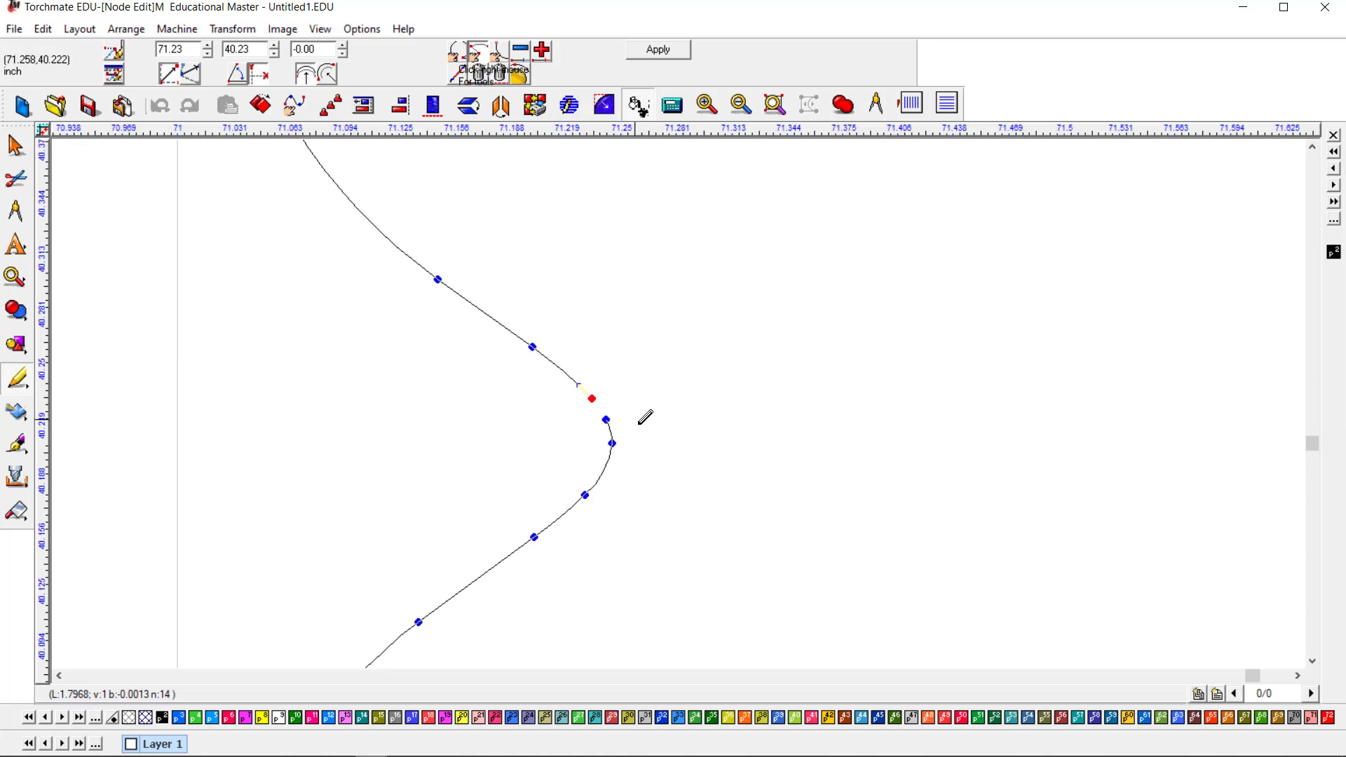
left_click_drag(638, 423, 579, 391)
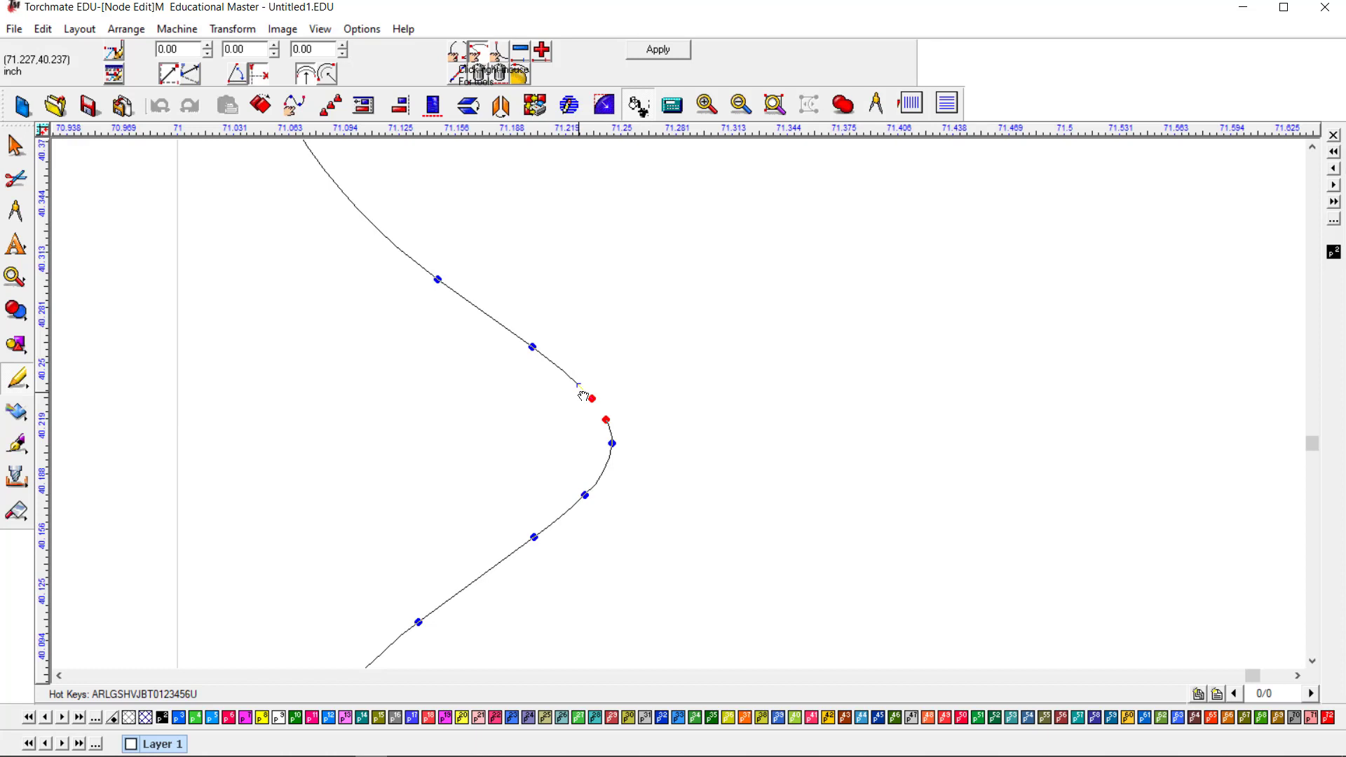
key("j")
Step: Join the two open end nodes at the outer end of the T's right arm and apply the edit to close the letter
scroll(685, 400, "down", 3)
scroll(856, 282, "up", 1)
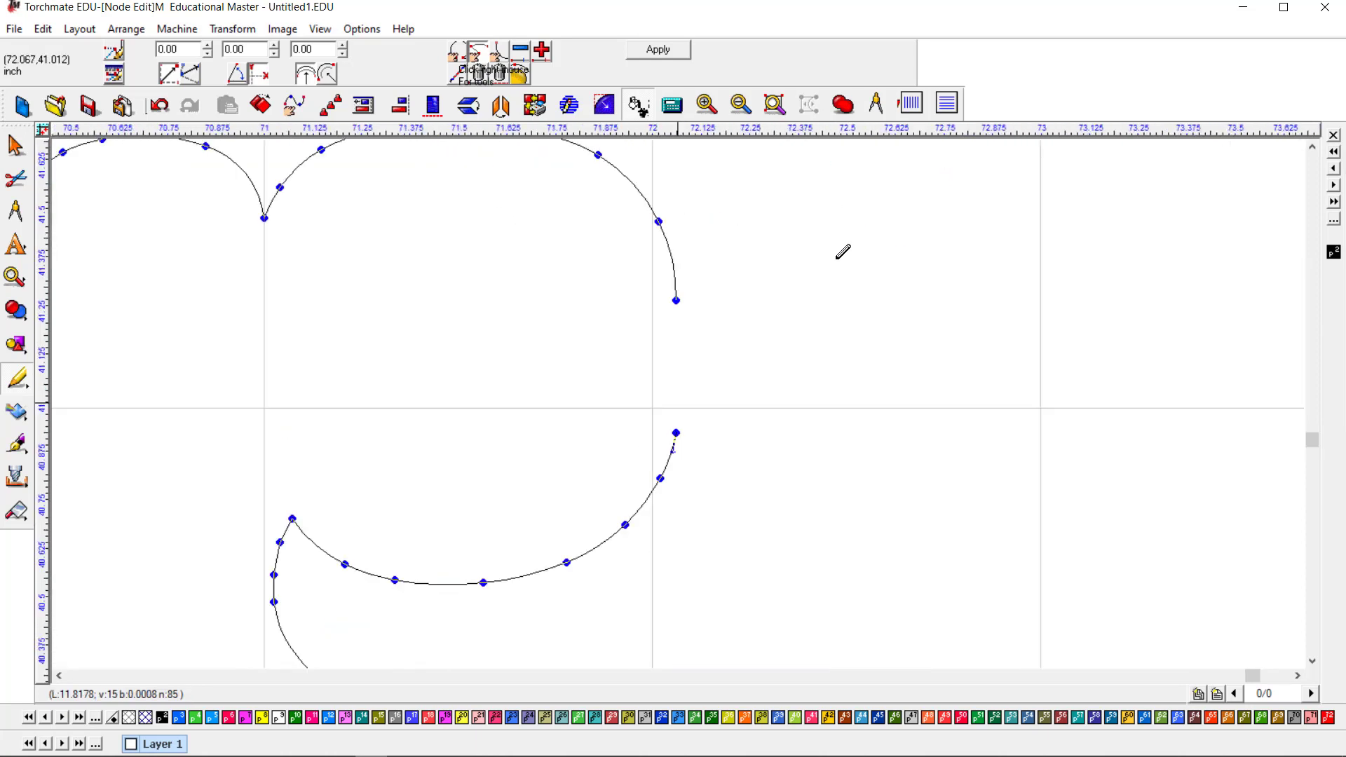
left_click_drag(671, 405, 665, 274)
key("j")
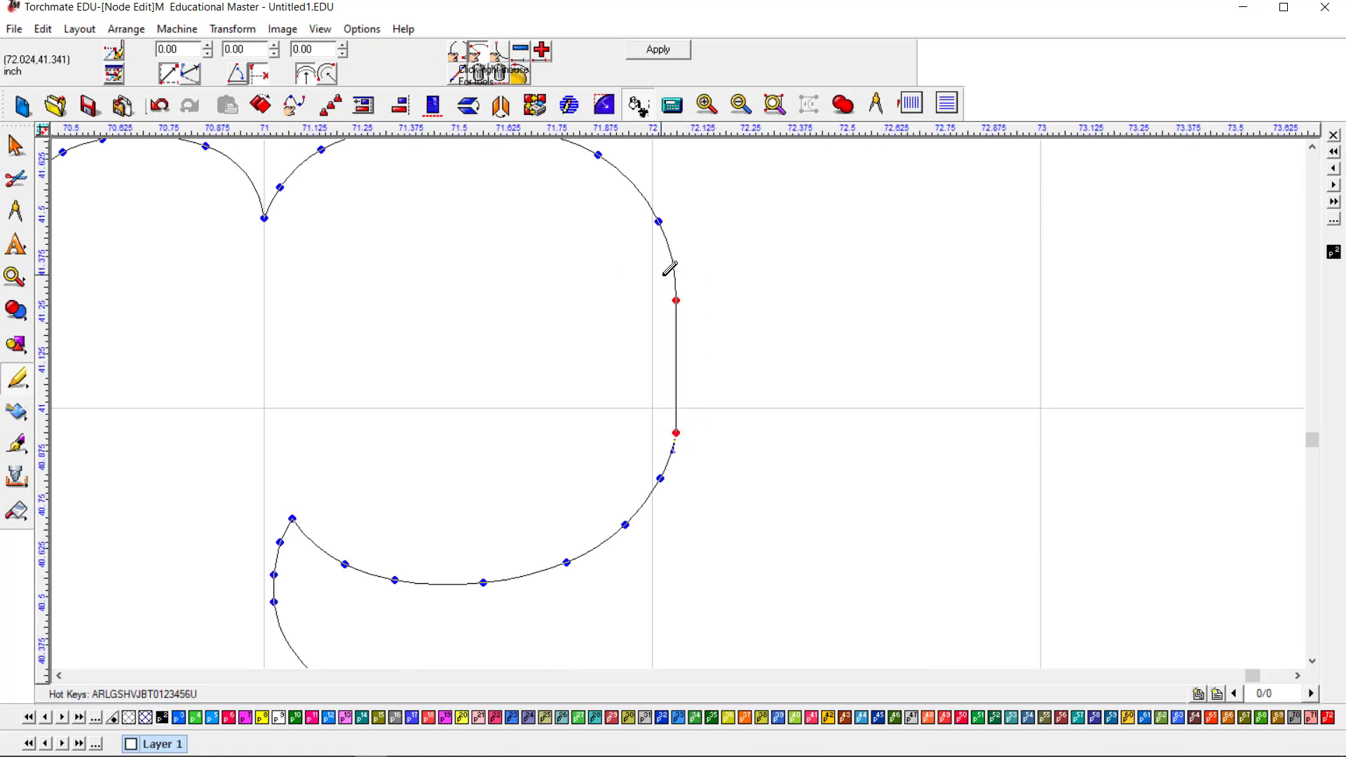
left_click(664, 49)
scroll(680, 410, "down", 1)
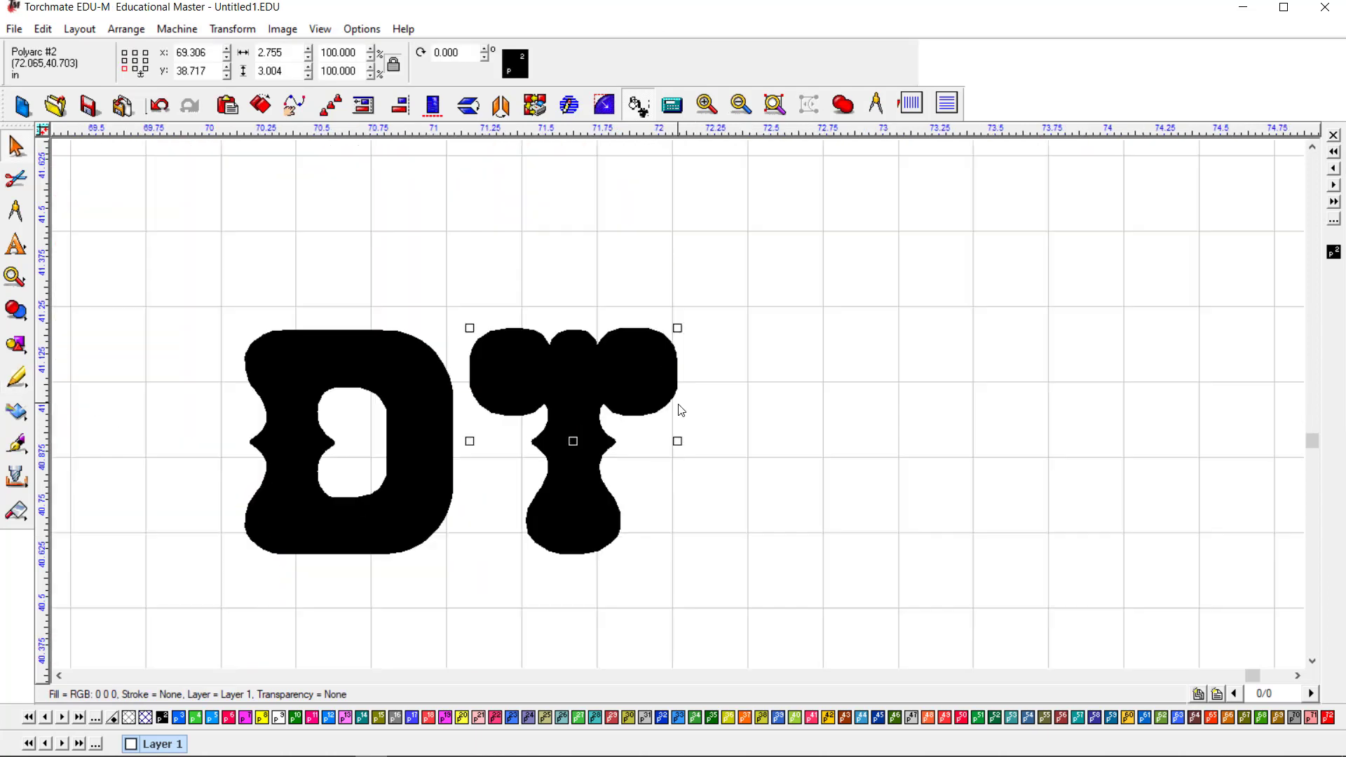
Step: Reopen the T for node editing and delete all nodes forming the right spur on its stem
scroll(680, 411, "down", 2)
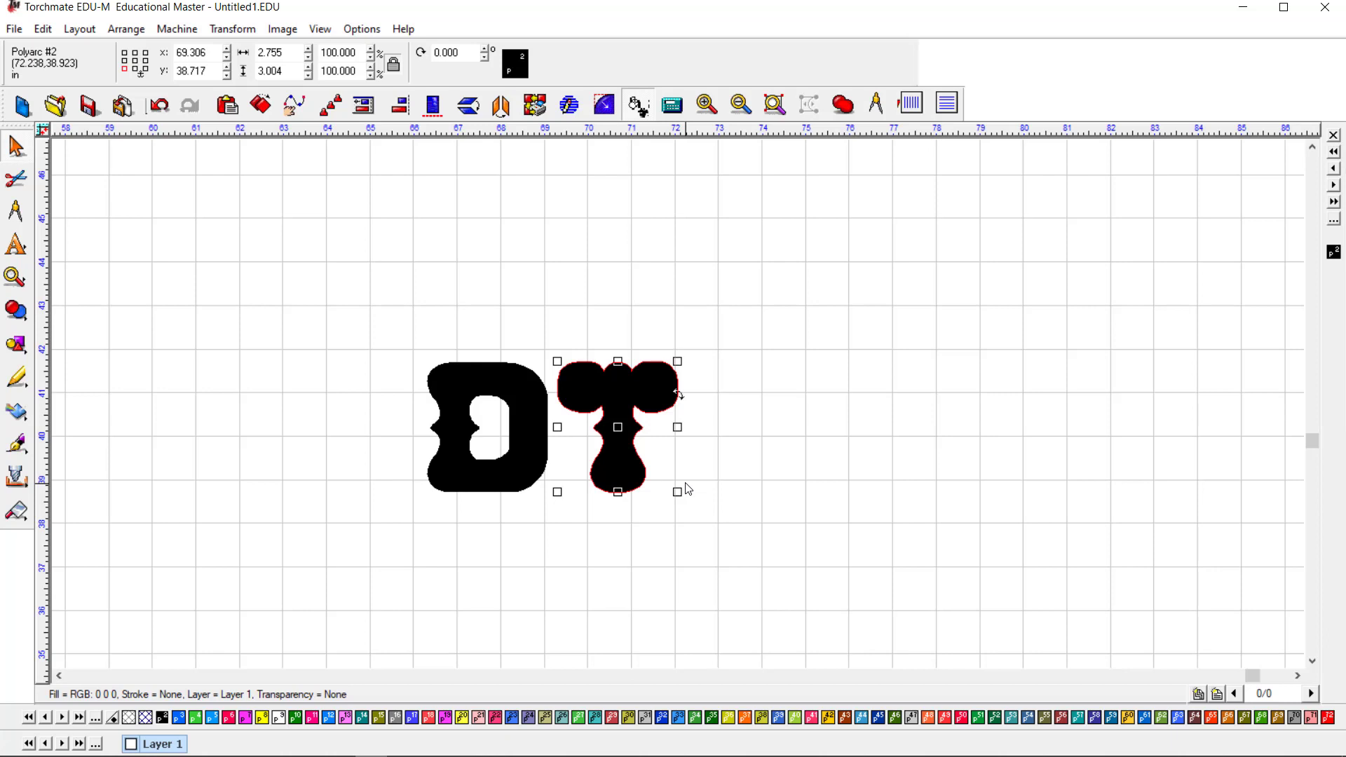
left_click(647, 460)
left_click(635, 445)
scroll(619, 418, "up", 5)
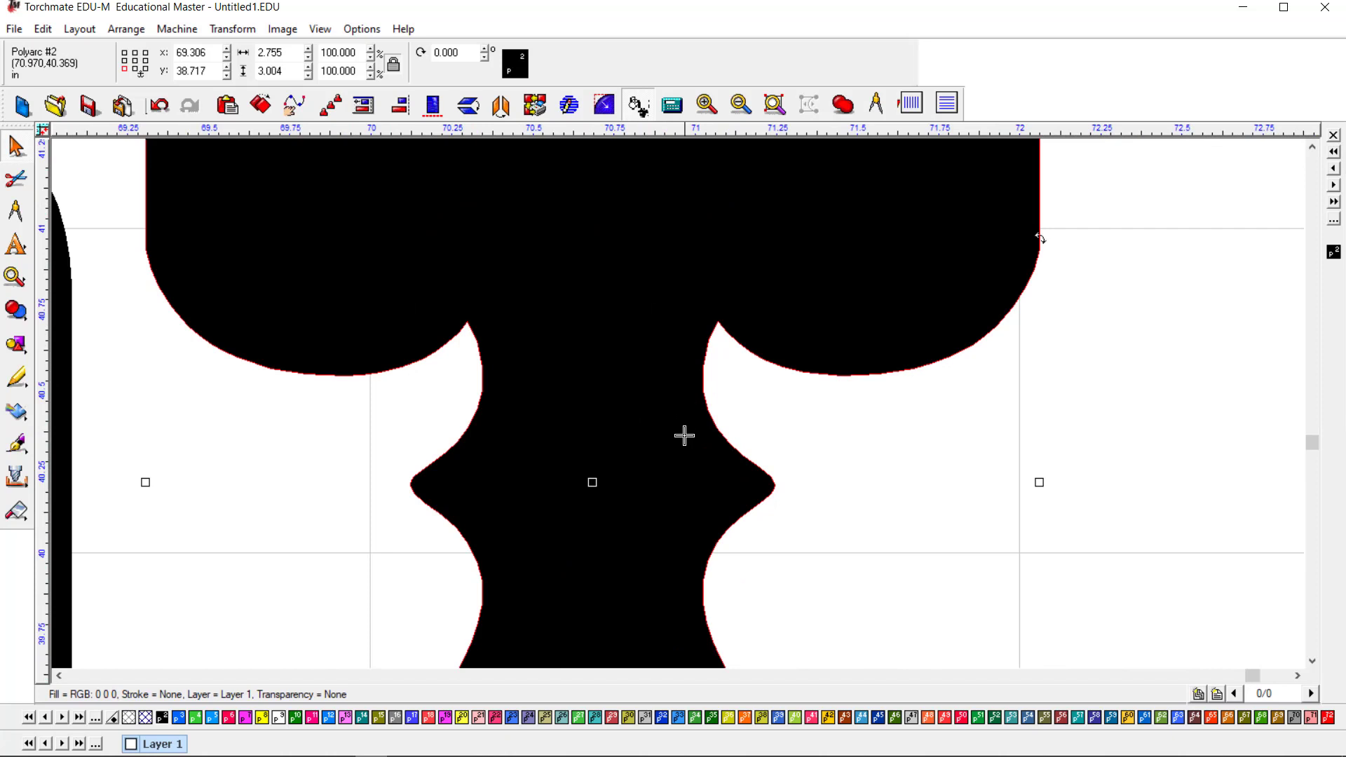
double_click(743, 515)
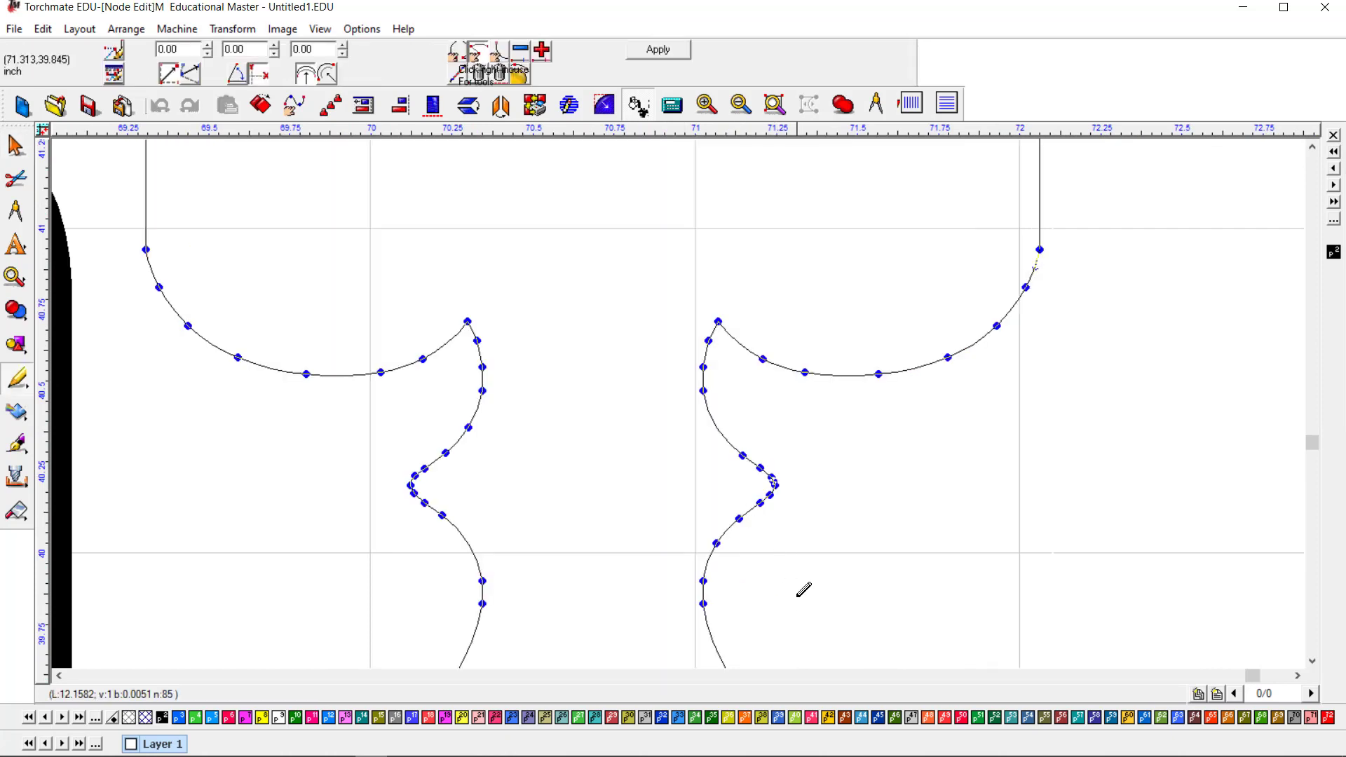
left_click_drag(799, 566, 714, 426)
key("Delete")
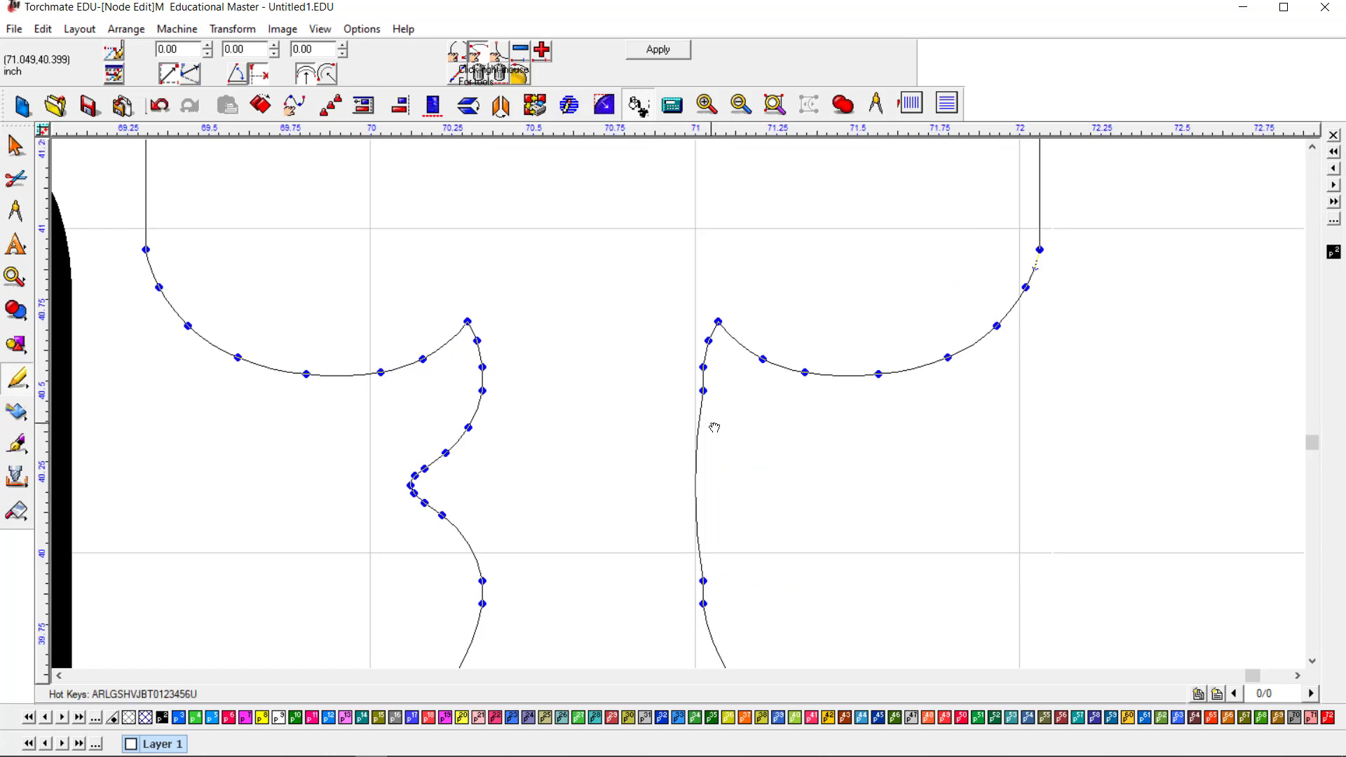
Step: Delete all nodes forming the left spur on the T's stem
left_click_drag(413, 410, 483, 520)
key("Delete")
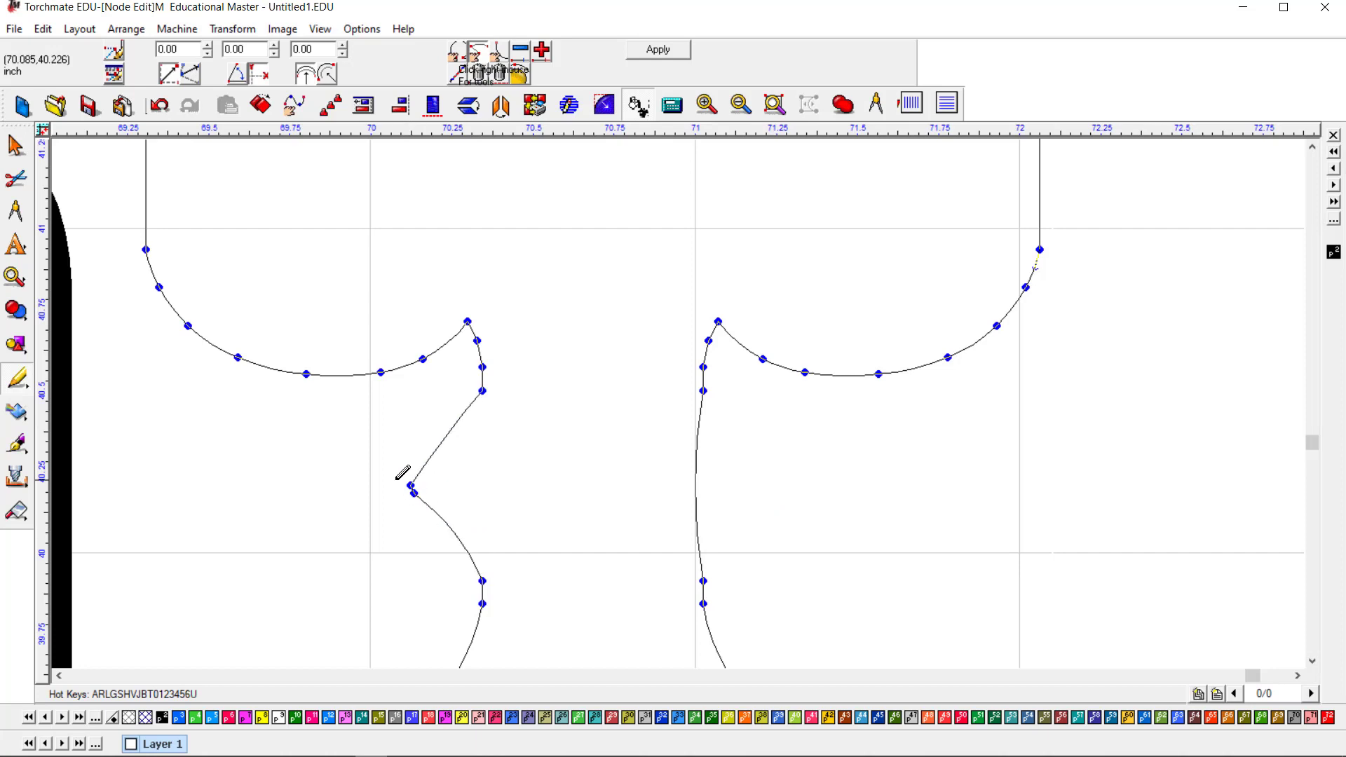
left_click_drag(392, 471, 456, 557)
key("Delete")
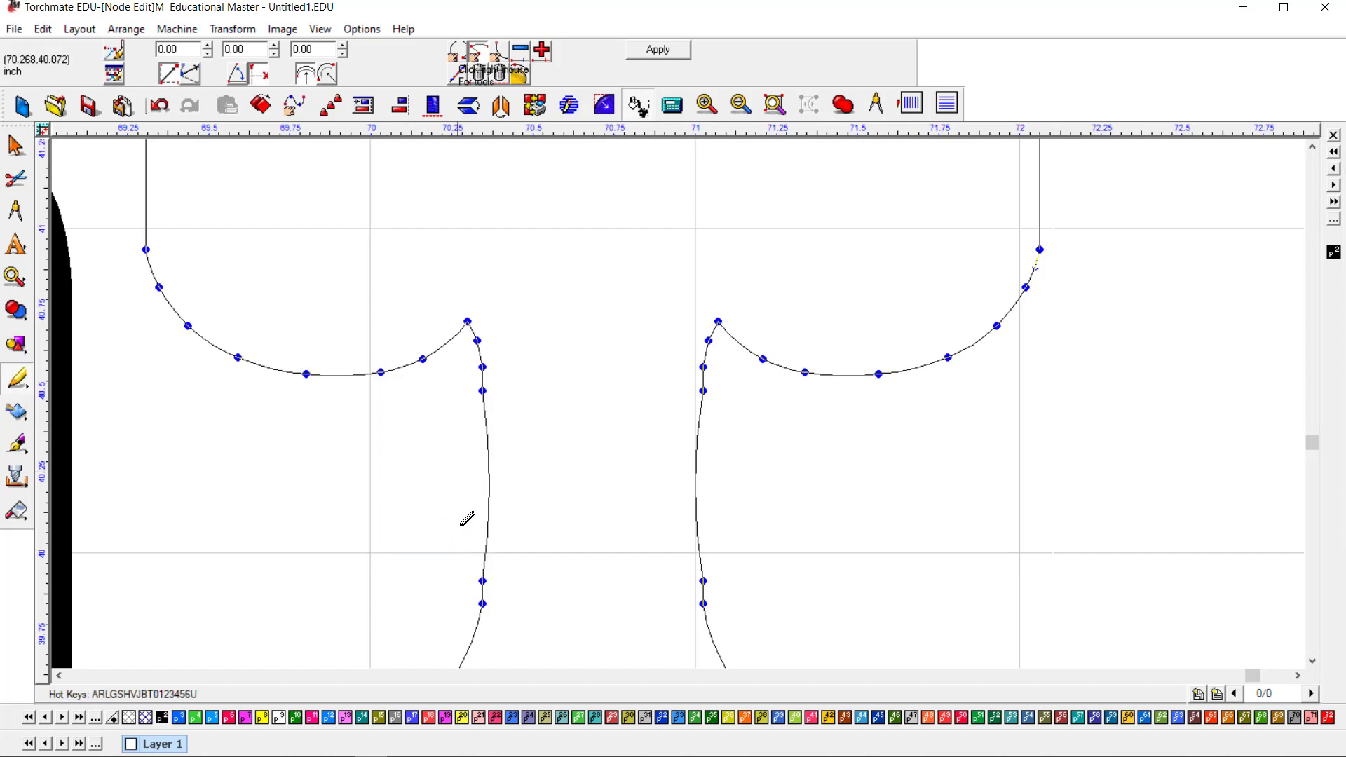
Step: Move the upper node on the left edge of the T's stem to about X 70.34, Y 40.48 and apply the edit
left_click(481, 398)
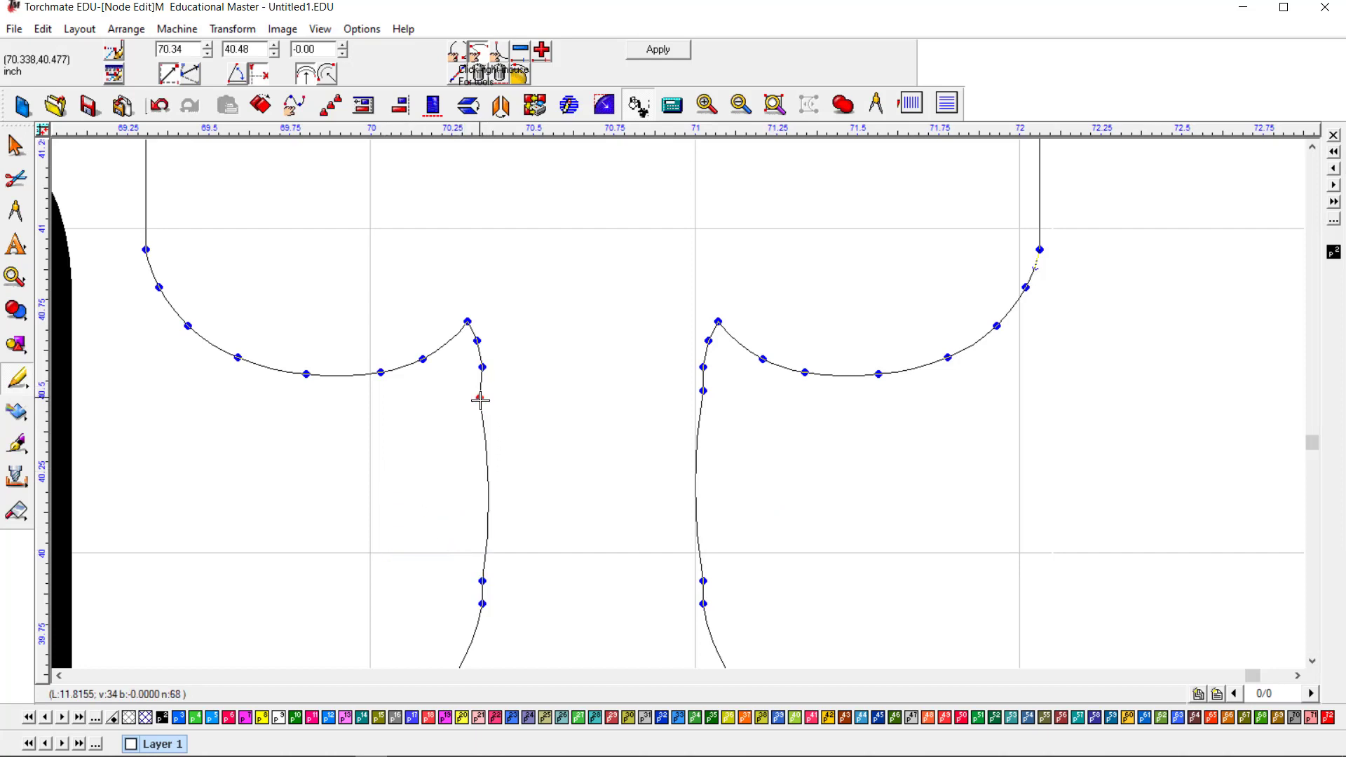
left_click(645, 50)
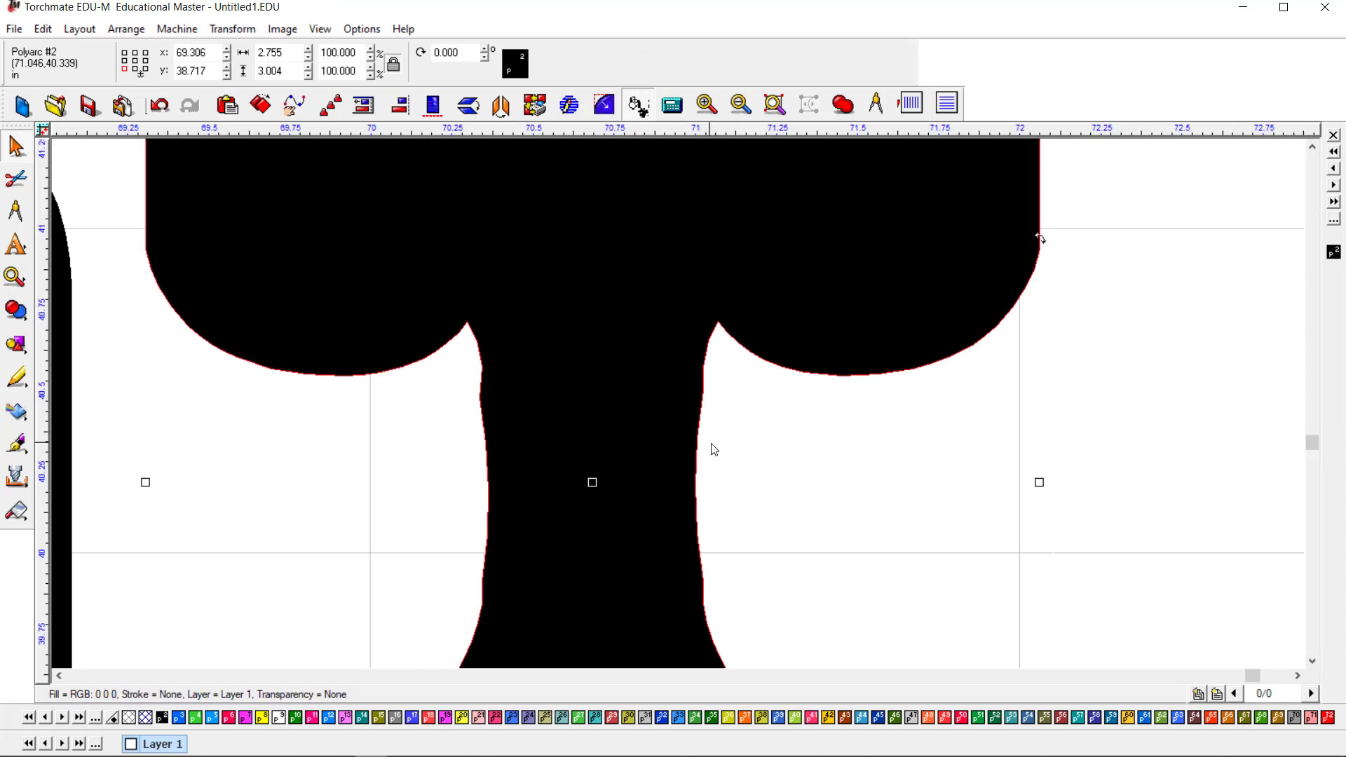
scroll(679, 406, "down", 2)
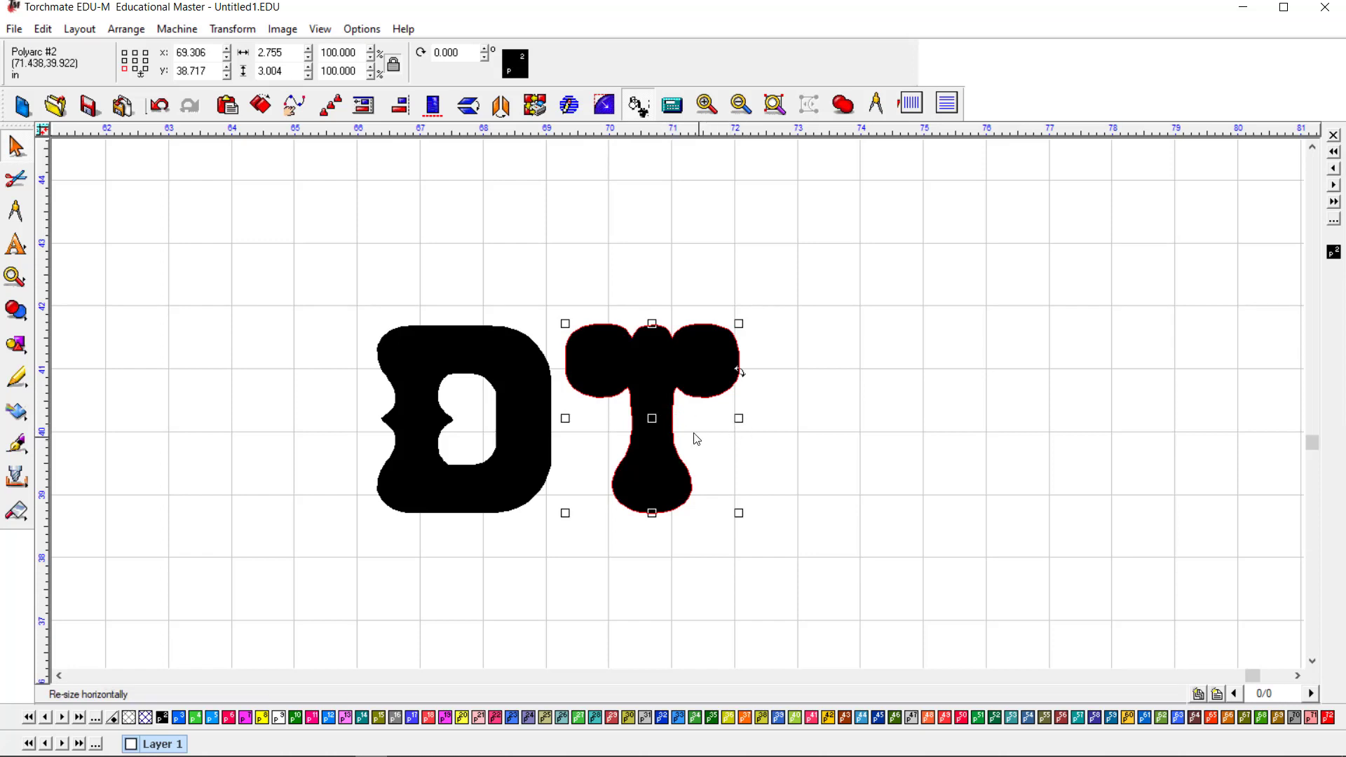
scroll(675, 429, "up", 1)
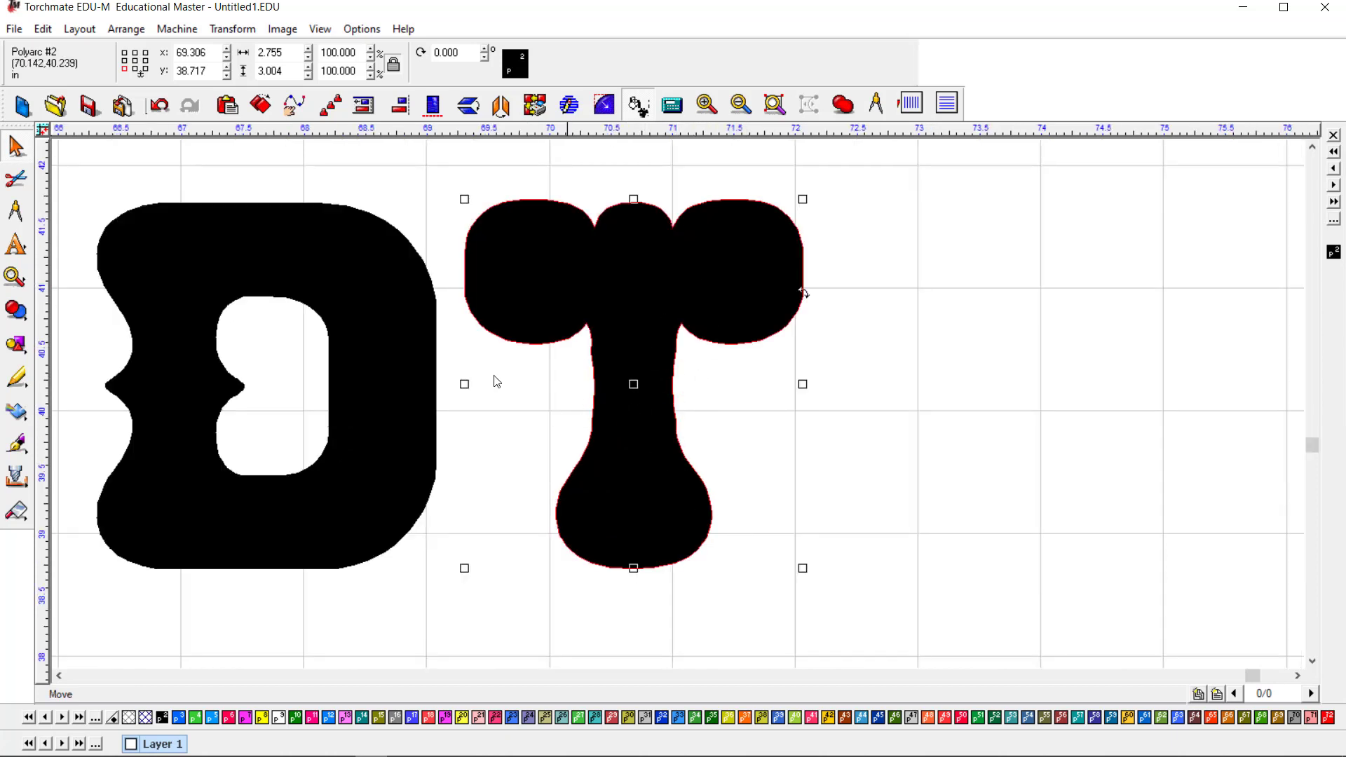
Step: Open the D for node editing, delete all nodes forming the spurs on its inner opening and outer left edge, and apply
double_click(210, 409)
left_click_drag(256, 430, 218, 348)
key("Delete")
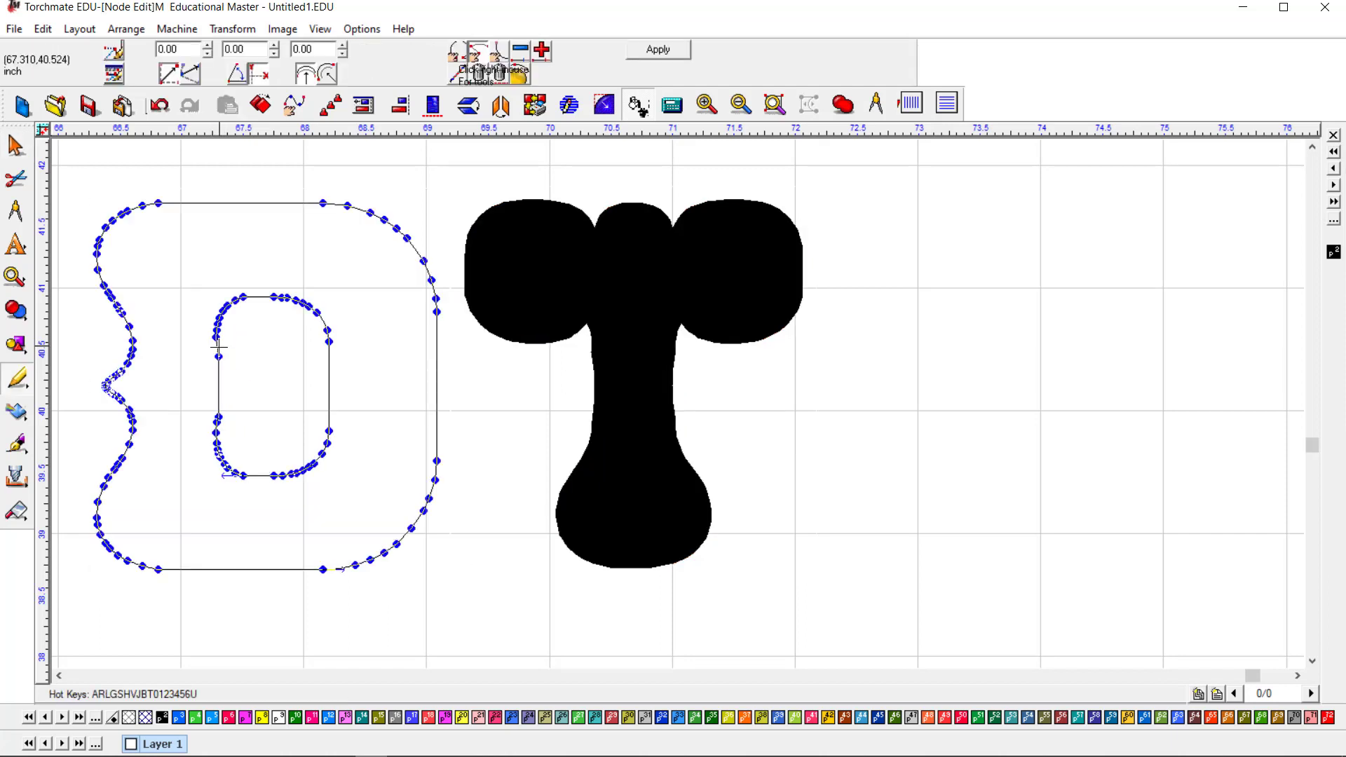
left_click_drag(96, 359, 131, 414)
key("Delete")
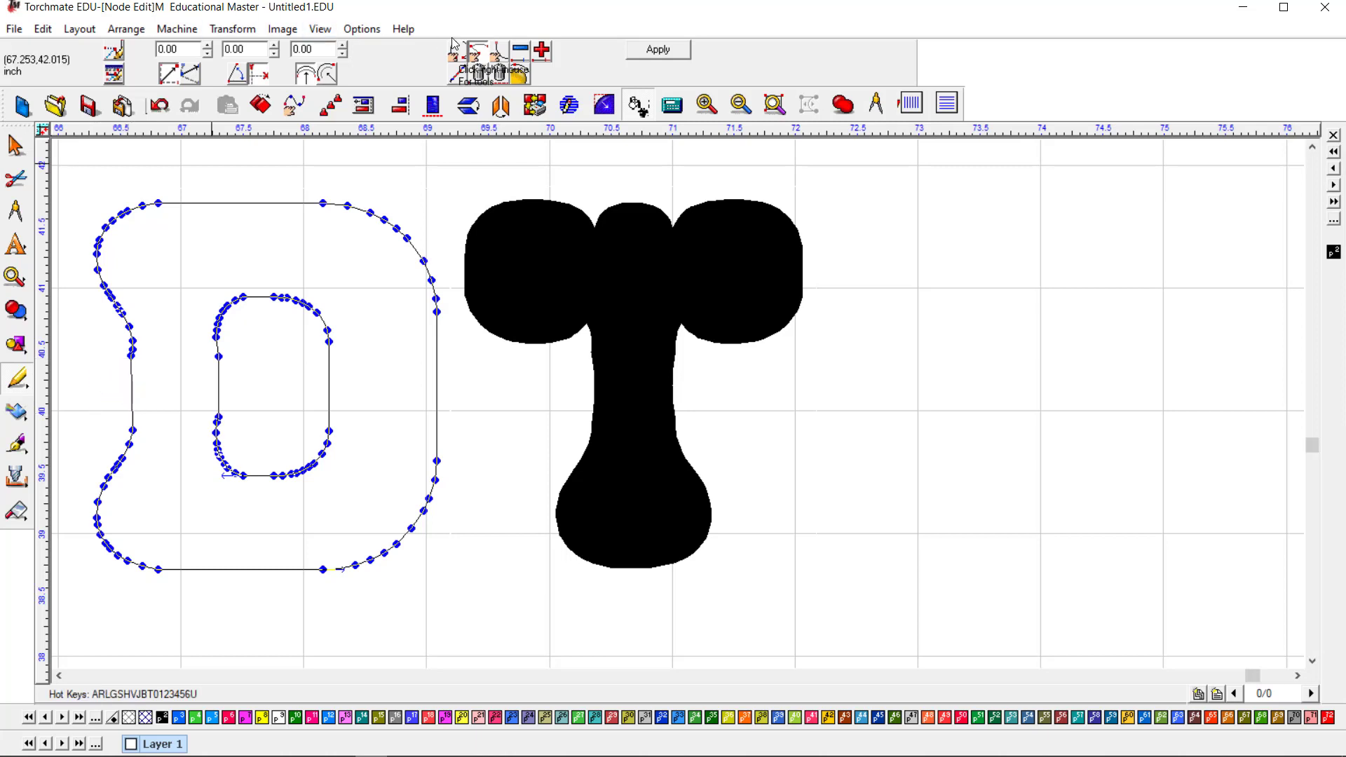
left_click(659, 47)
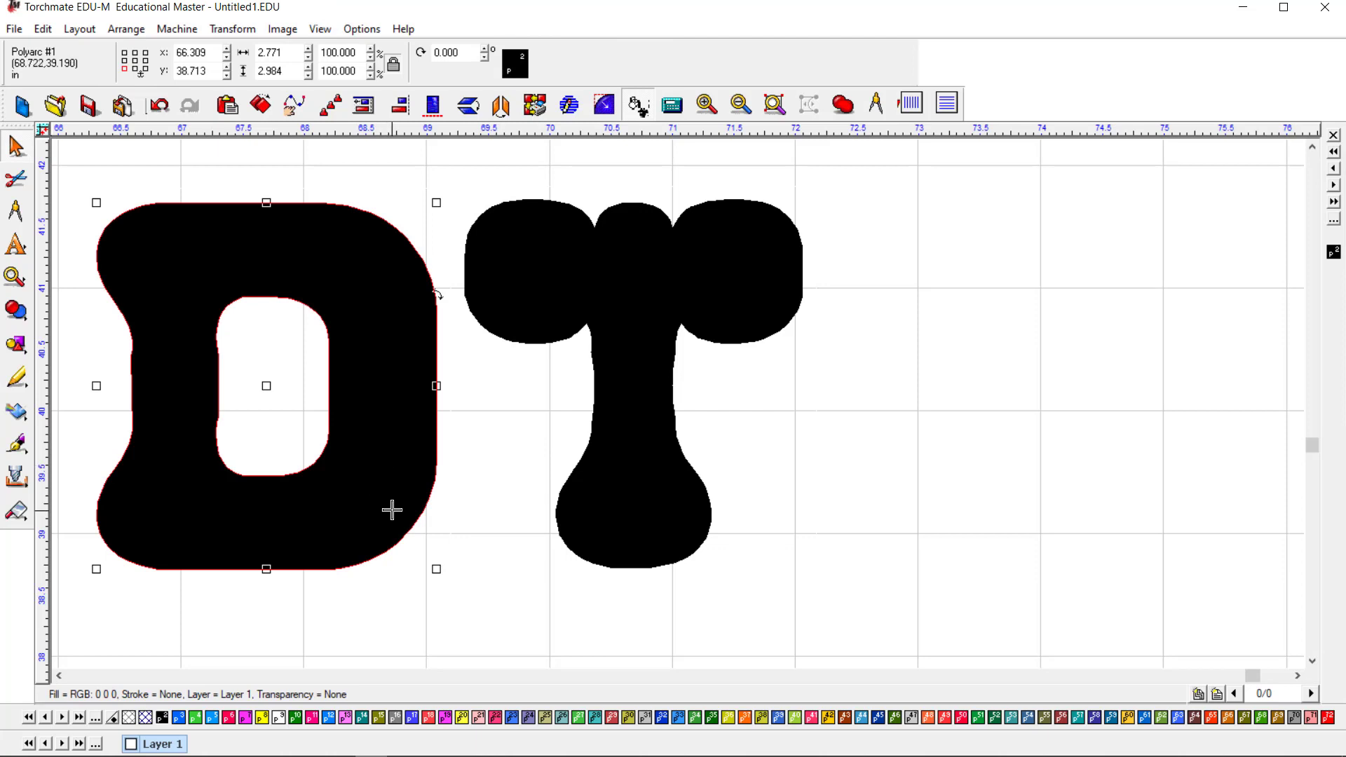
Step: Reduce the D's nodes with an allowable error of 0.010 and check its node layout before and after
double_click(436, 423)
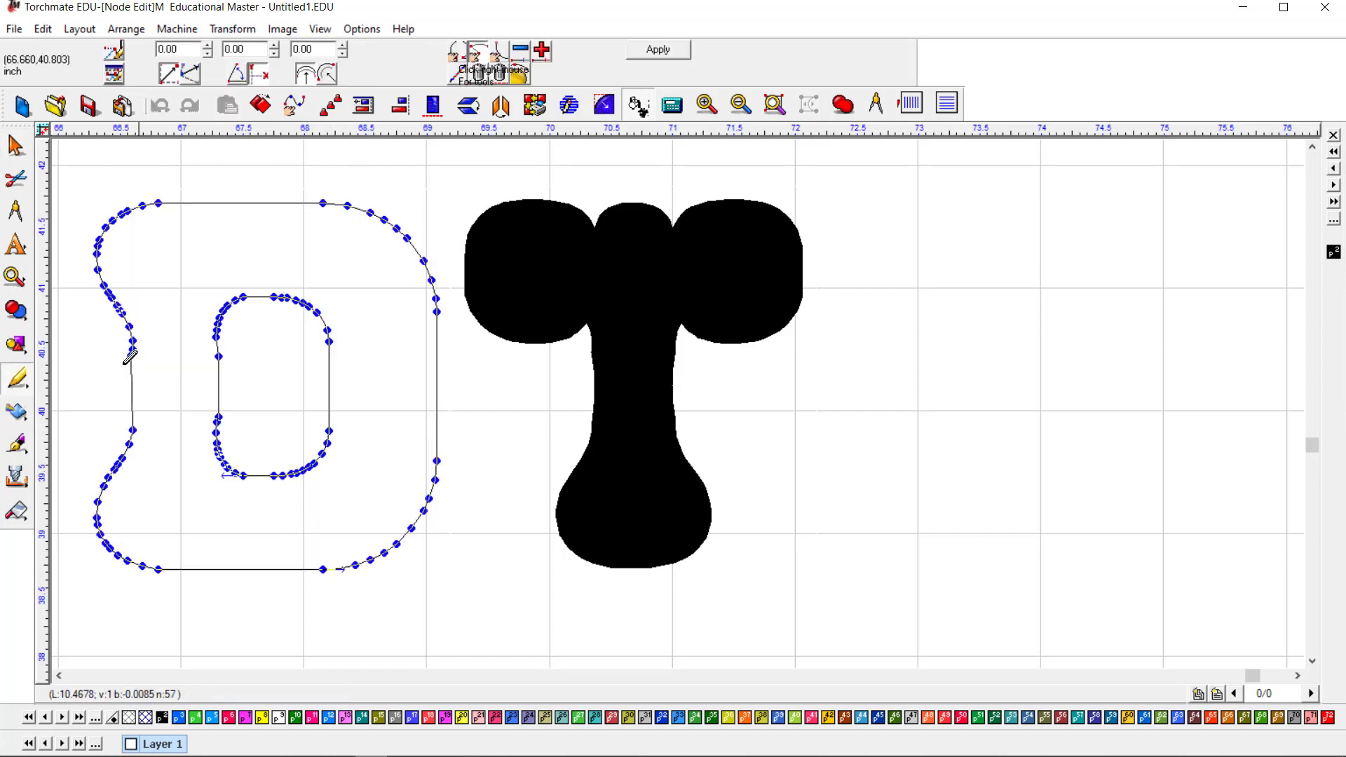
left_click(656, 49)
left_click(138, 33)
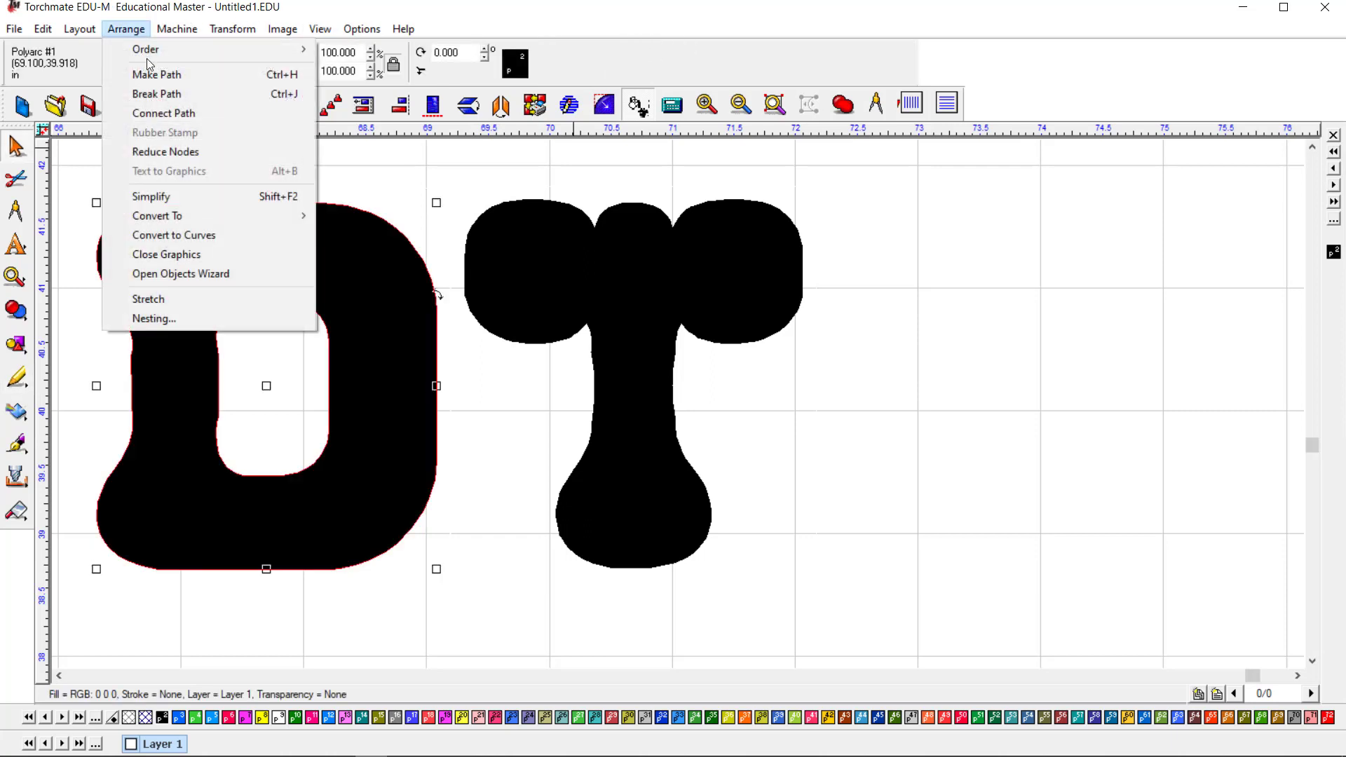
left_click(209, 152)
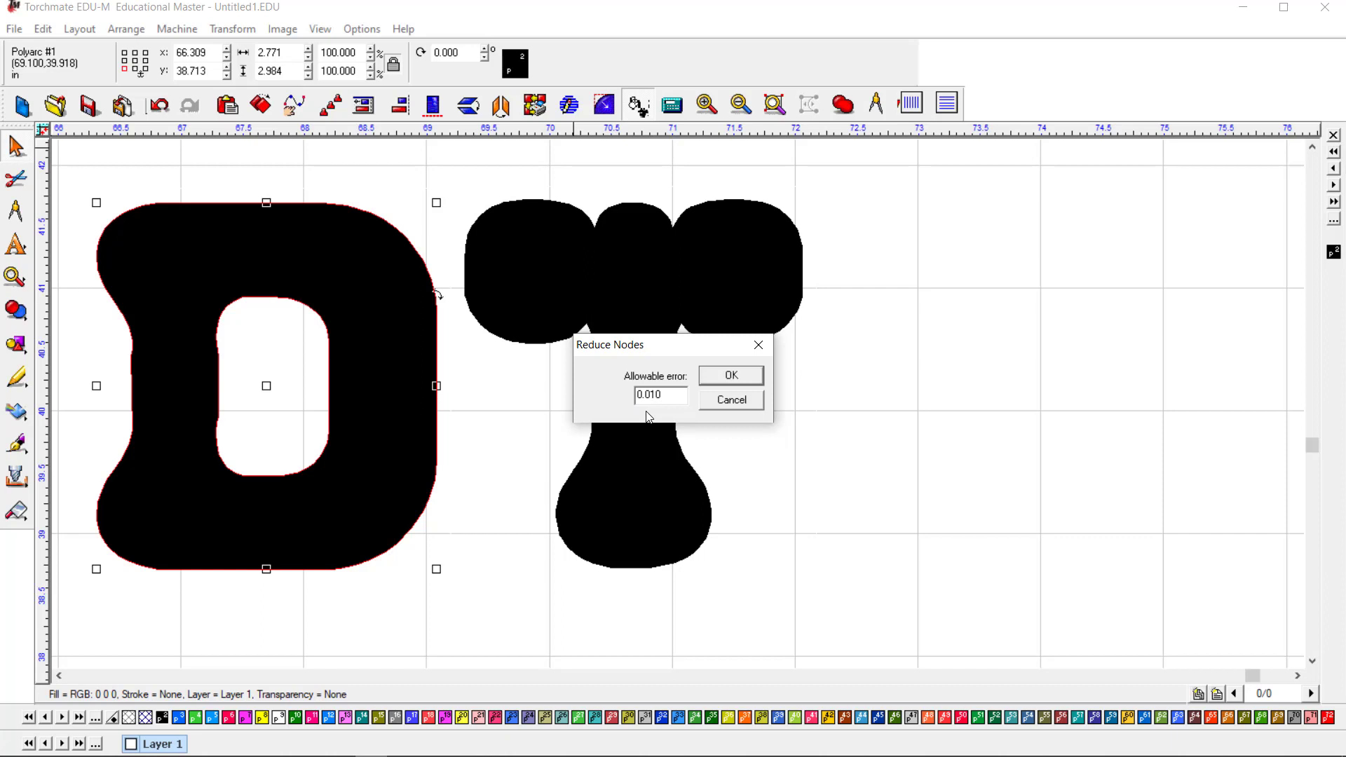
left_click(731, 377)
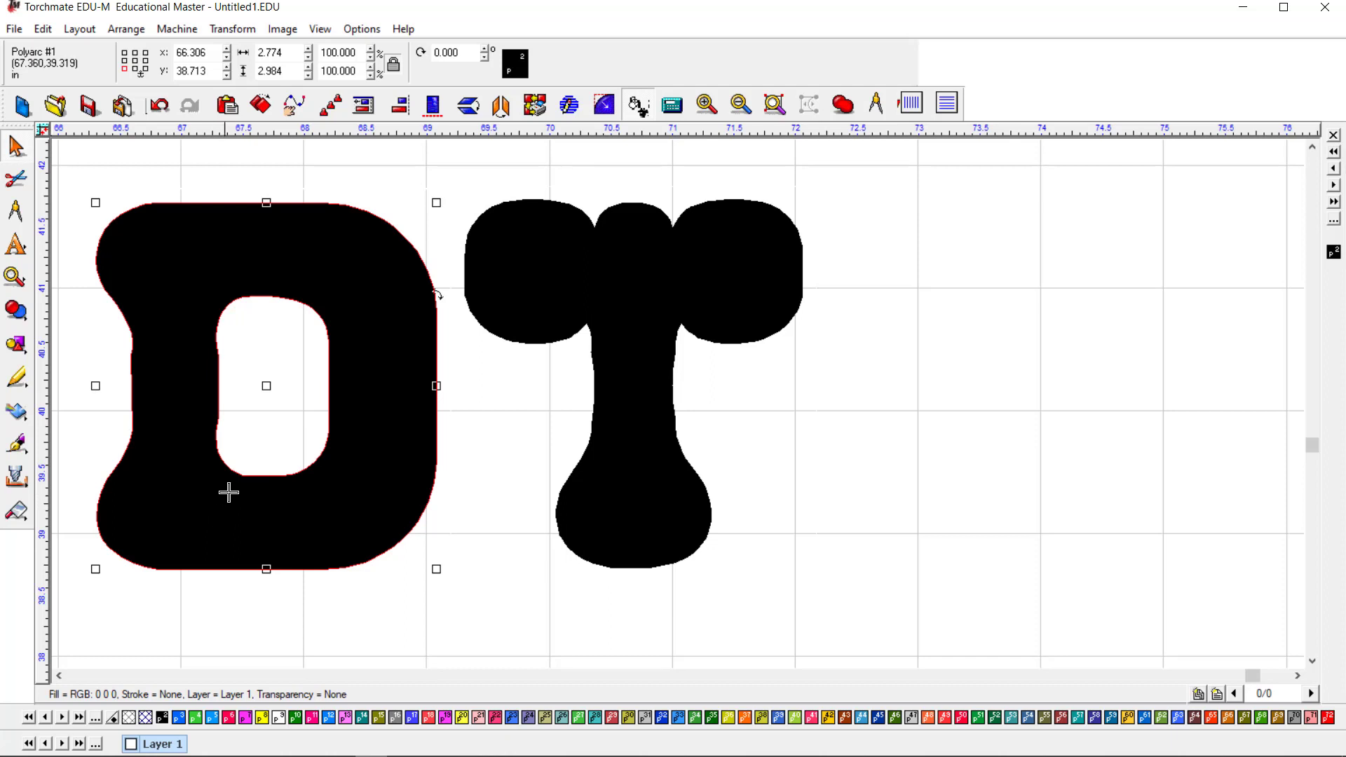
double_click(256, 475)
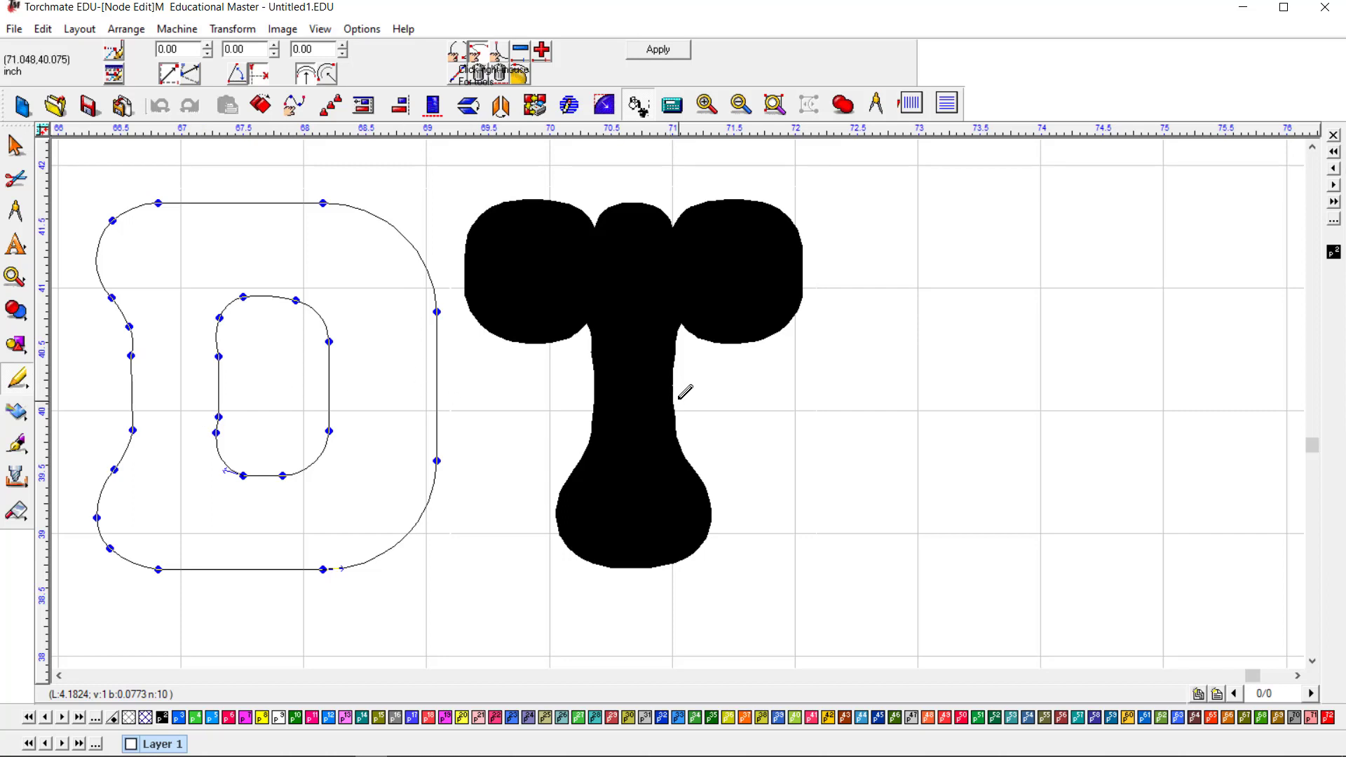
left_click(658, 49)
Step: Inspect the T's nodes and reduce them with an allowable error of 0.010
left_click(705, 338)
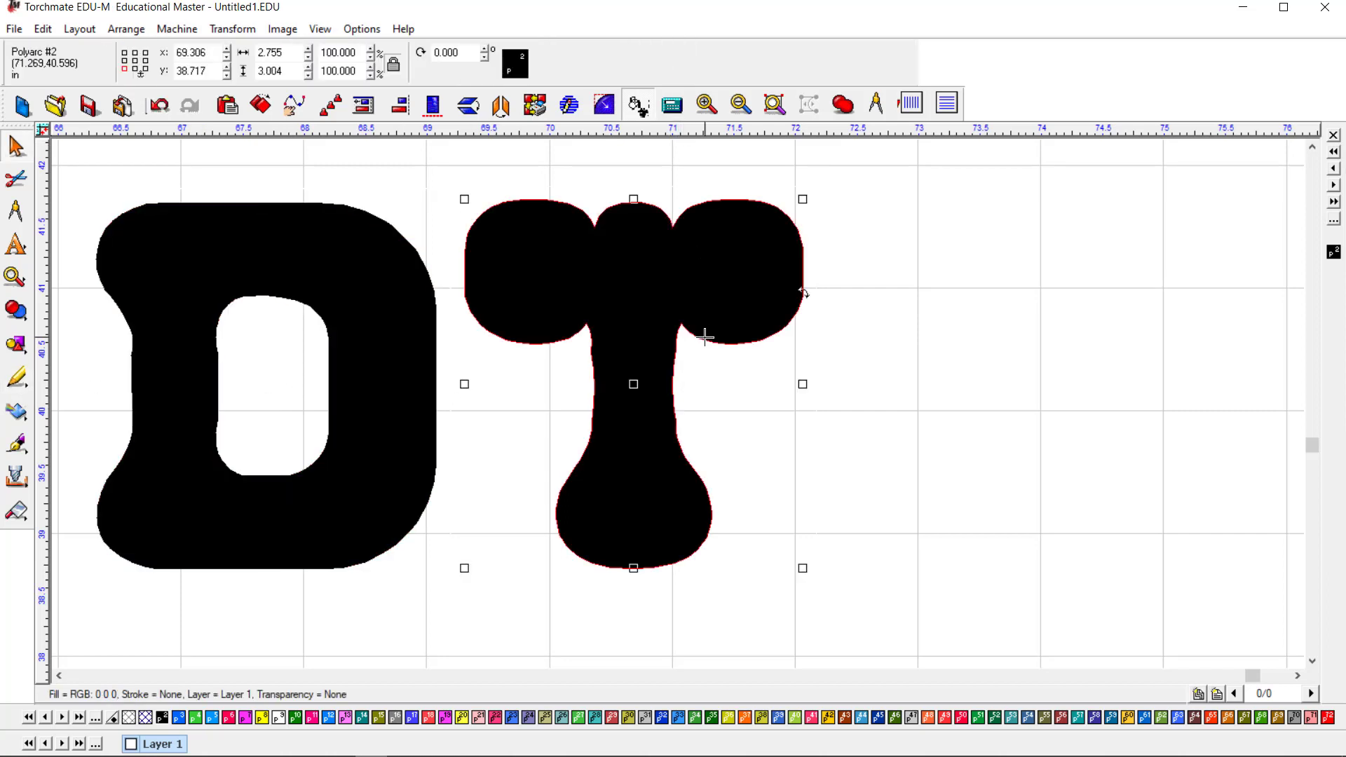
double_click(701, 337)
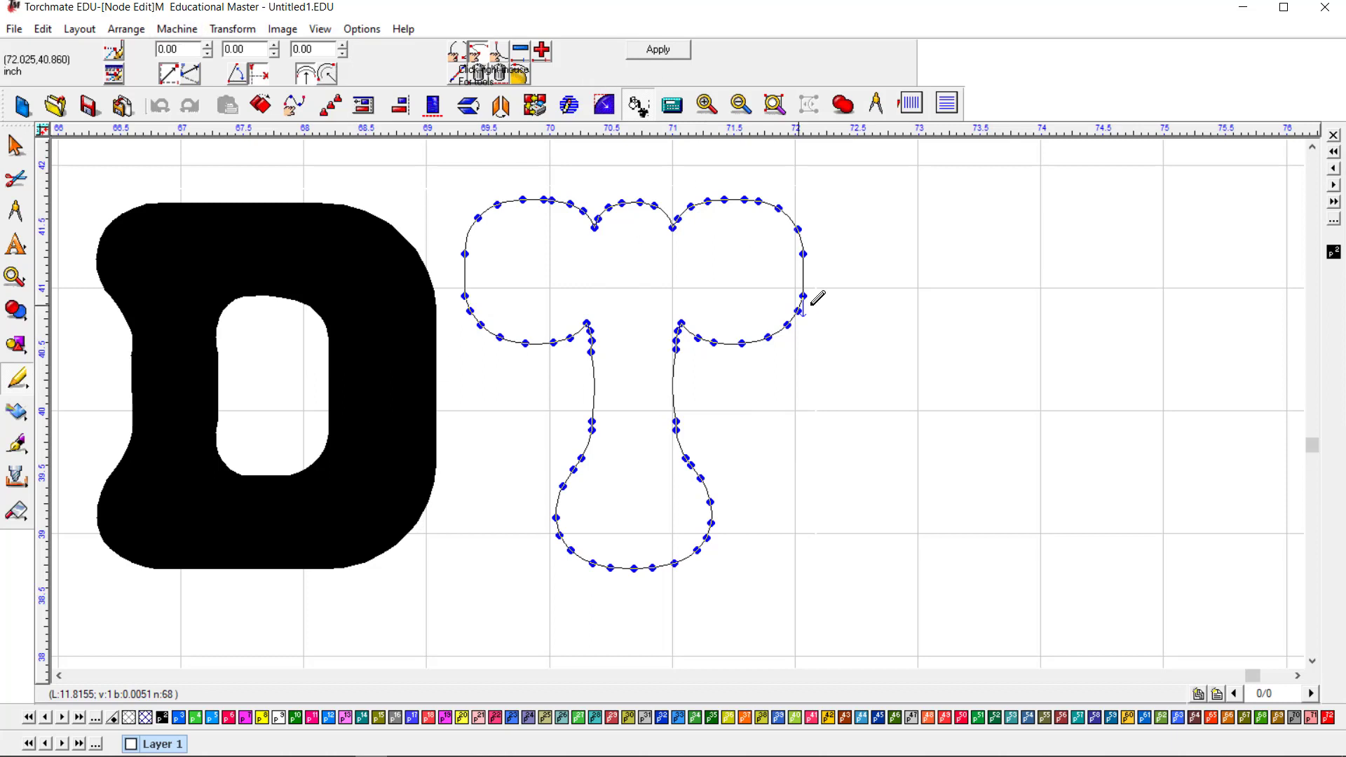
left_click(674, 55)
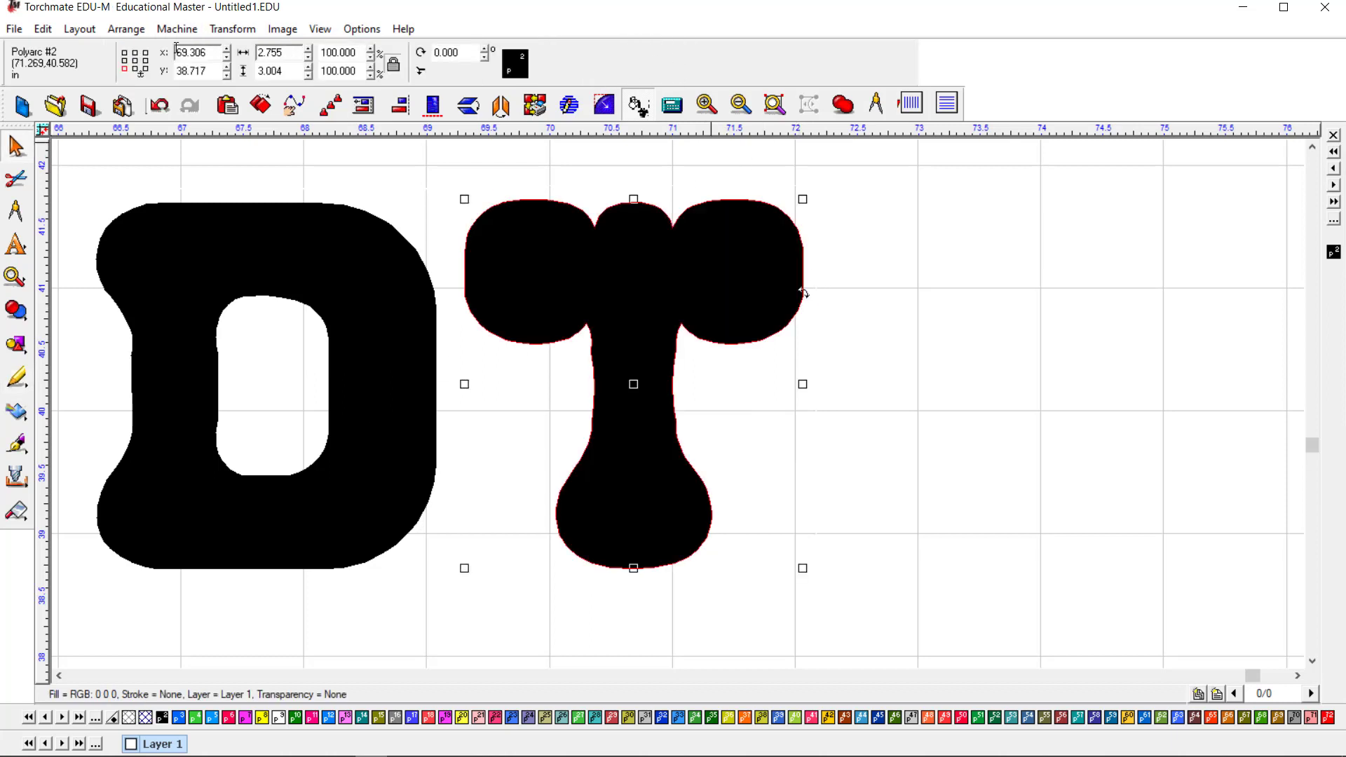
left_click(140, 31)
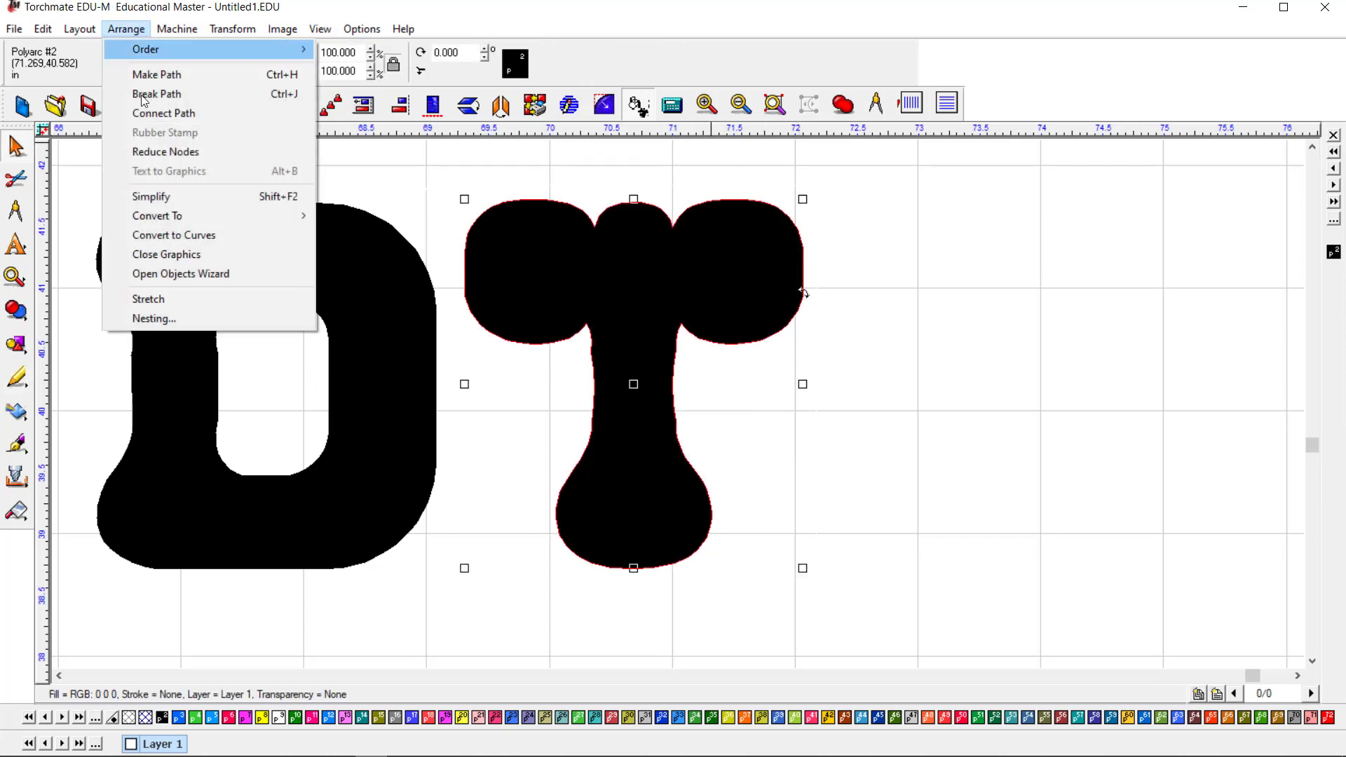
left_click(151, 151)
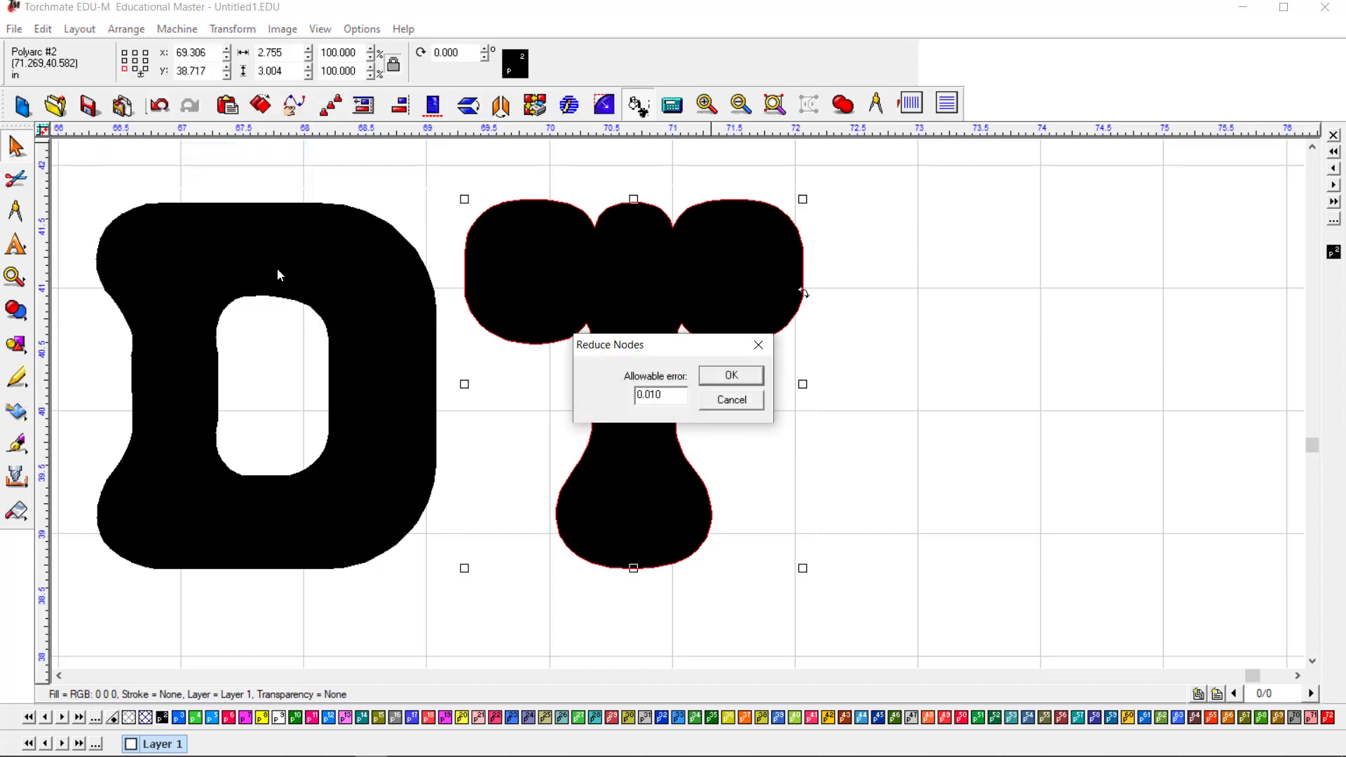
left_click(730, 376)
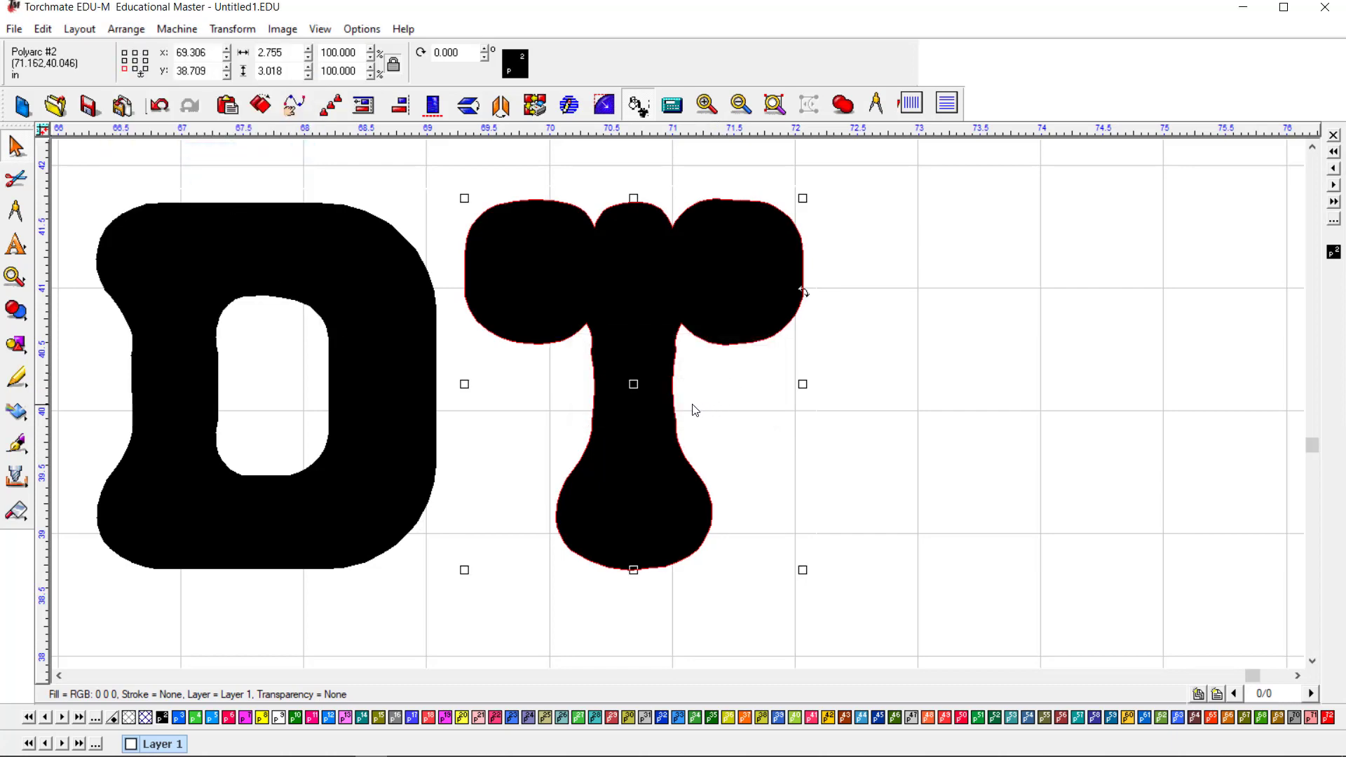
Step: Open the T for node editing and separate the two close nodes on the stem's left edge, placing the upper one at X 70.35, Y 39.88
double_click(670, 394)
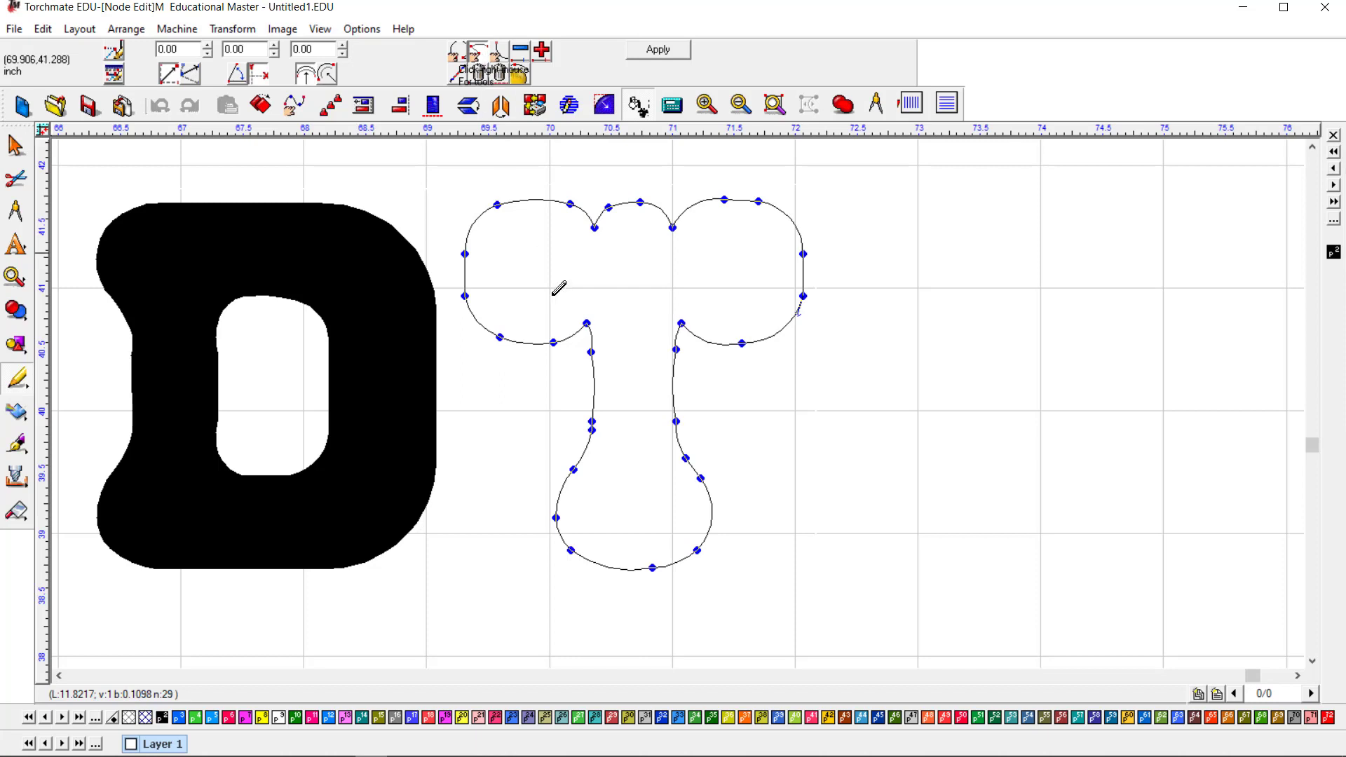
left_click_drag(592, 430, 593, 427)
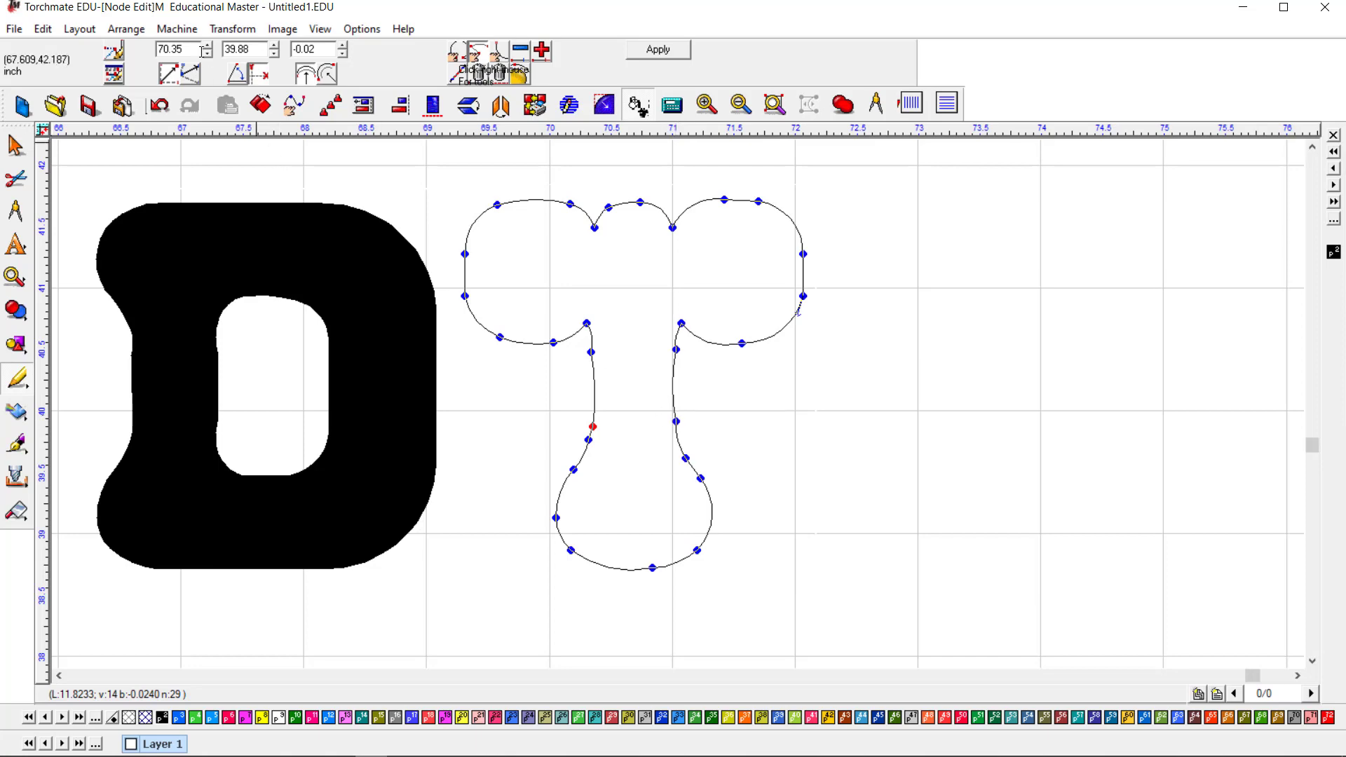
scroll(429, 289, "down", 2)
scroll(698, 410, "down", 2)
scroll(687, 410, "up", 1)
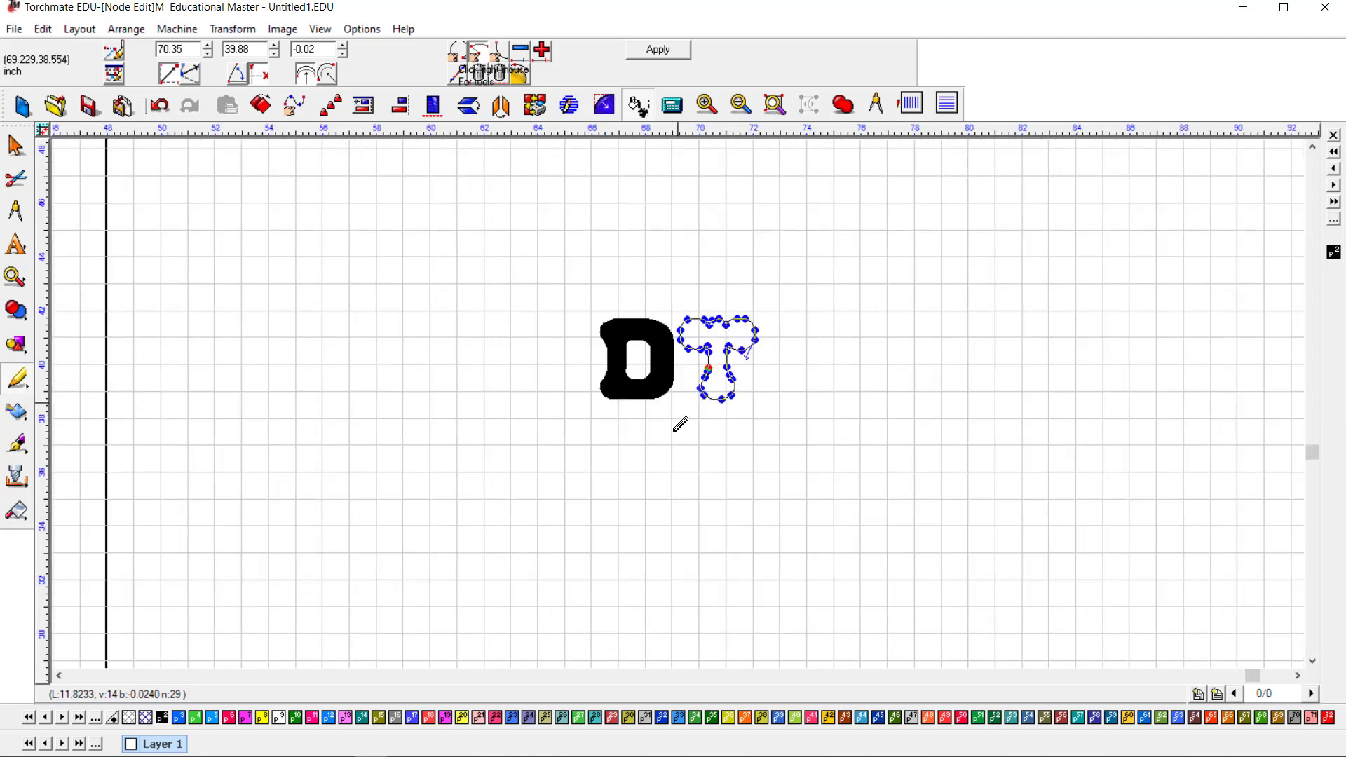
scroll(701, 386, "up", 2)
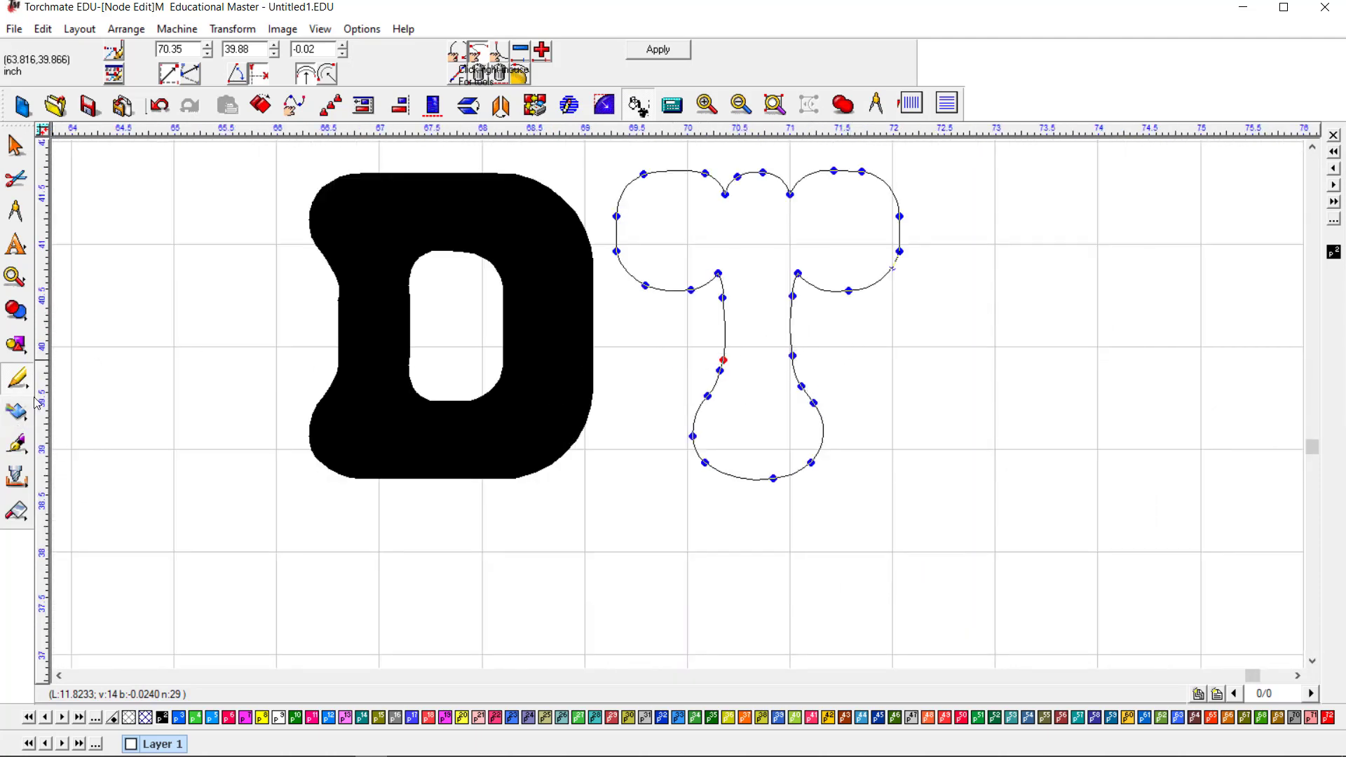
Step: Set the Y position of the matching node on the right edge of the T's stem to 39.88
left_click(722, 360)
left_click(792, 356)
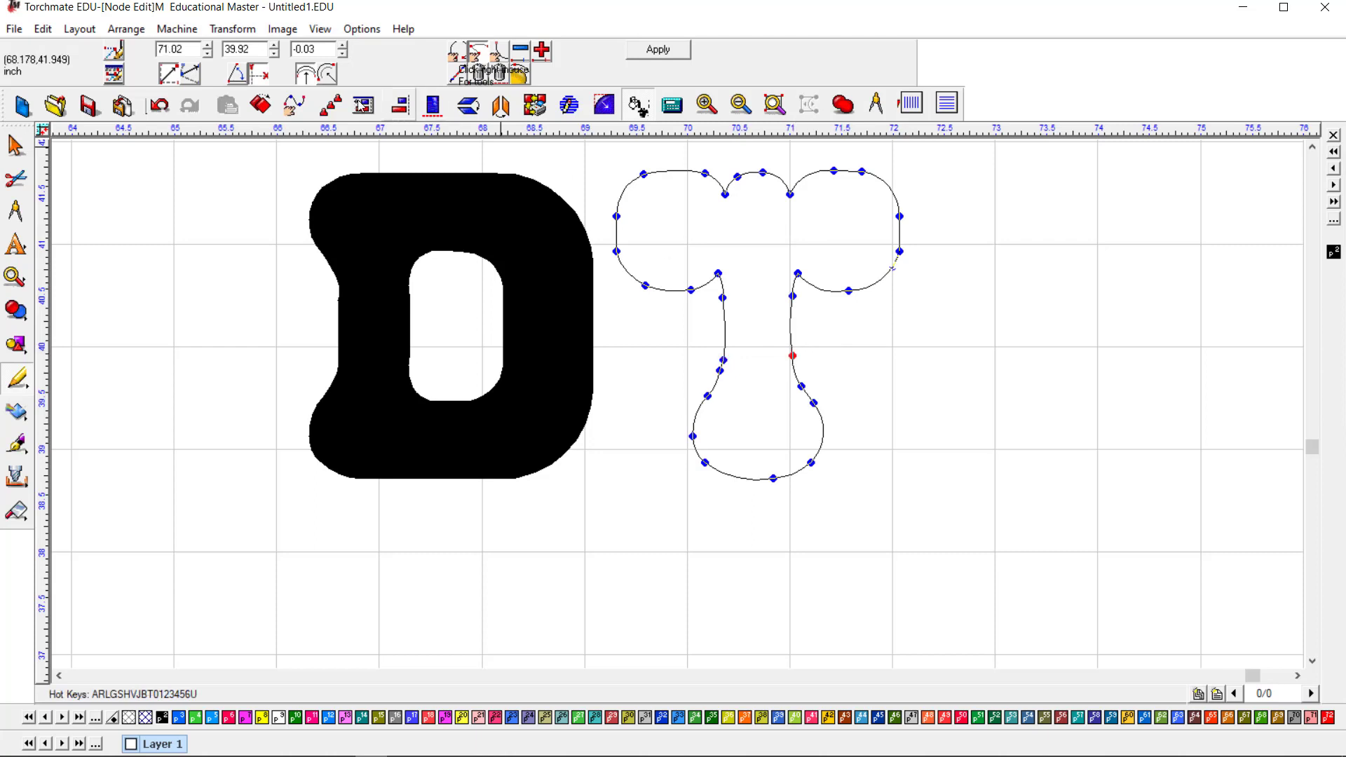
left_click(261, 50)
key("BackSpace")
key("BackSpace")
type("88")
key("Return")
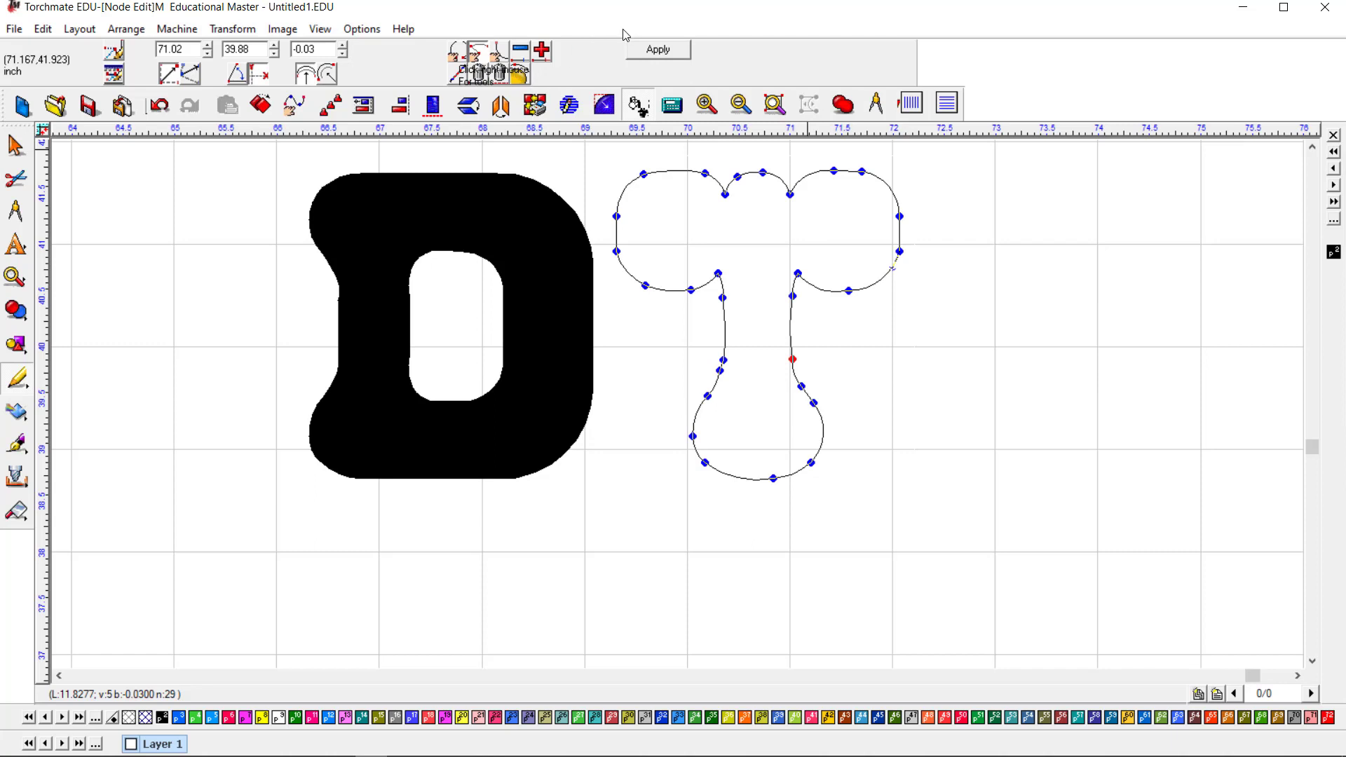
Step: Try deleting the straight vertical segment at the outer end of the T's left arm, apply the edit and undo it
left_click(482, 77)
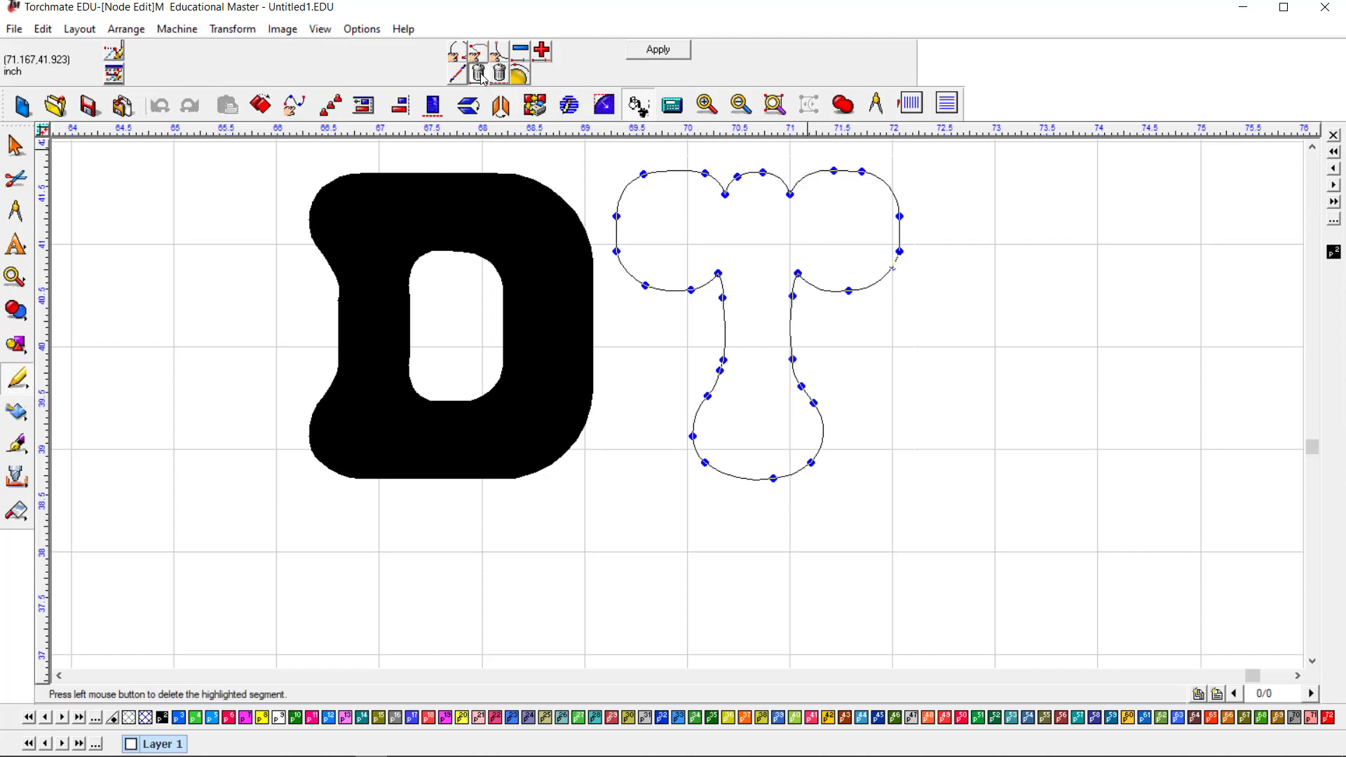
left_click(618, 236)
left_click(674, 49)
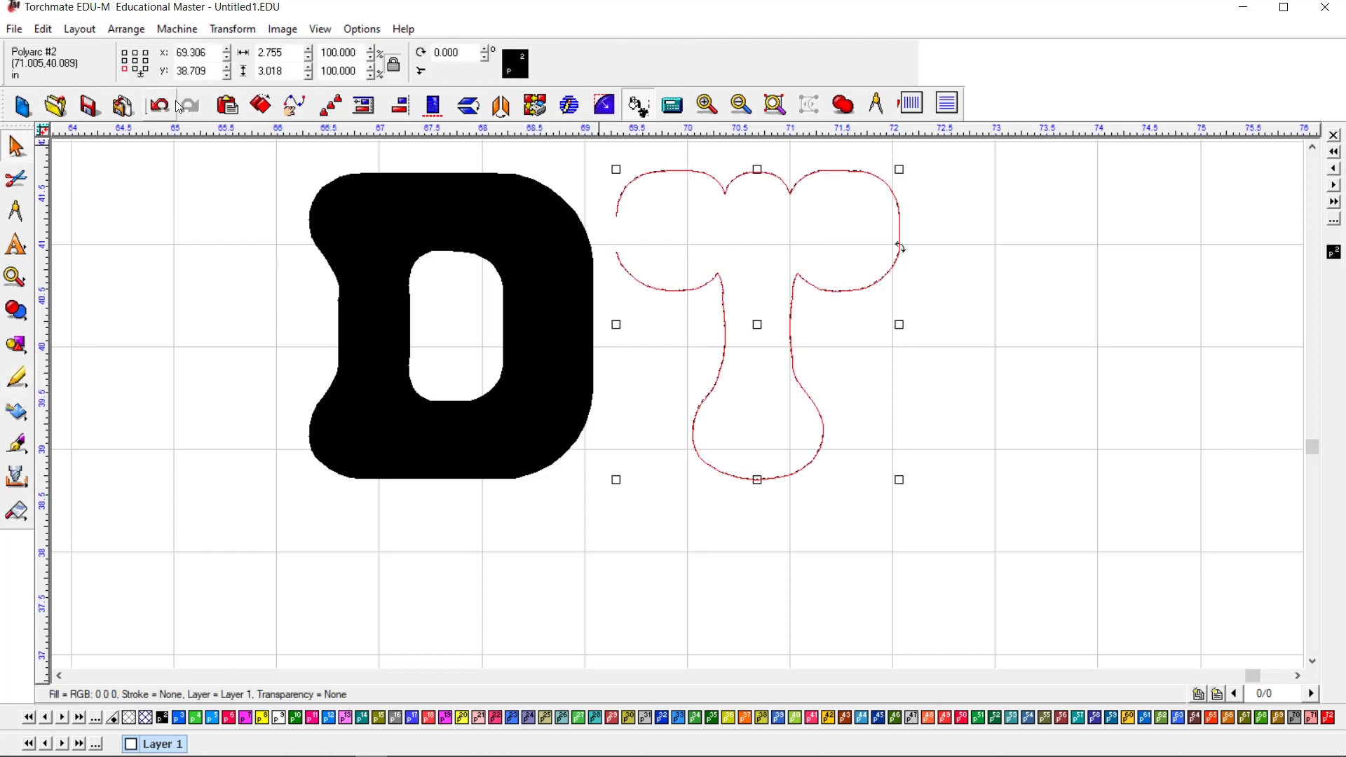
left_click(162, 107)
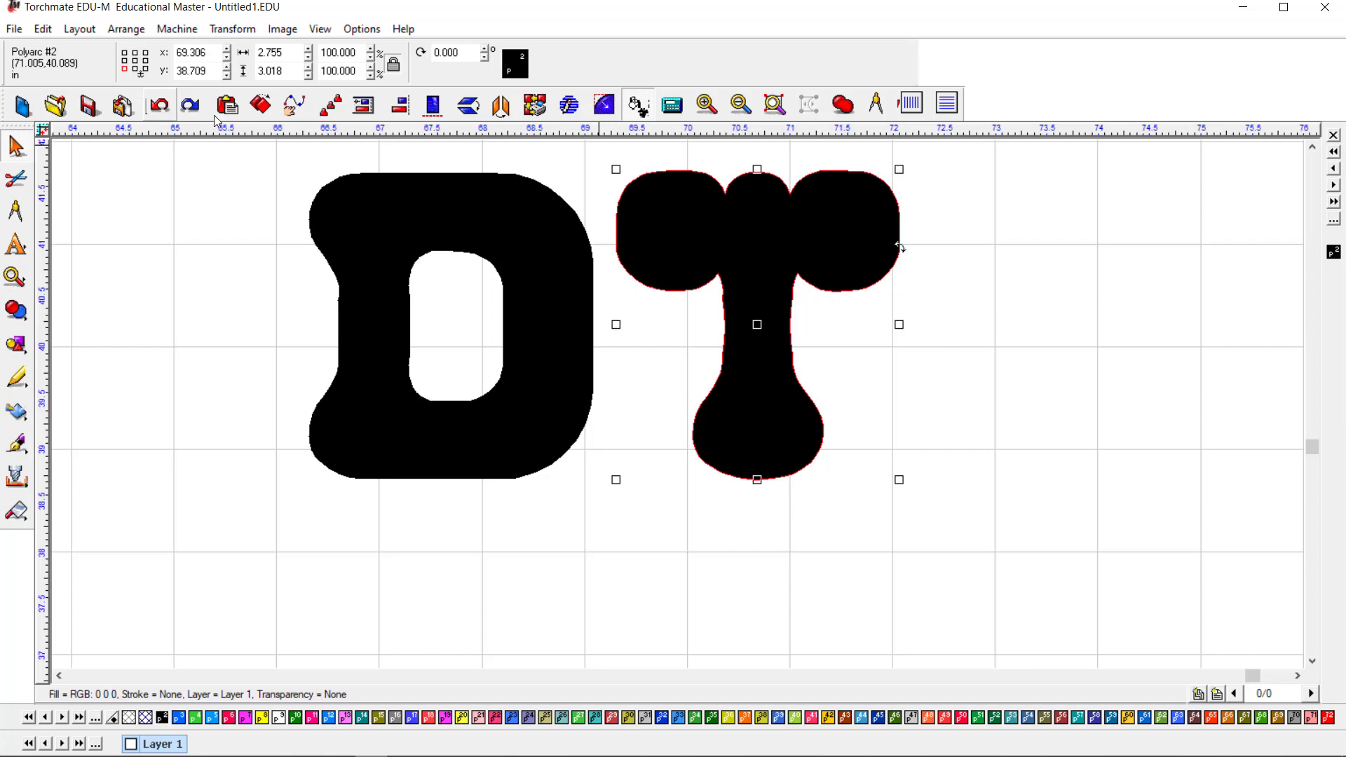
Step: Try deleting the three nodes along the bottom curve of the T's stem, undo the deletion and leave node editing
double_click(792, 367)
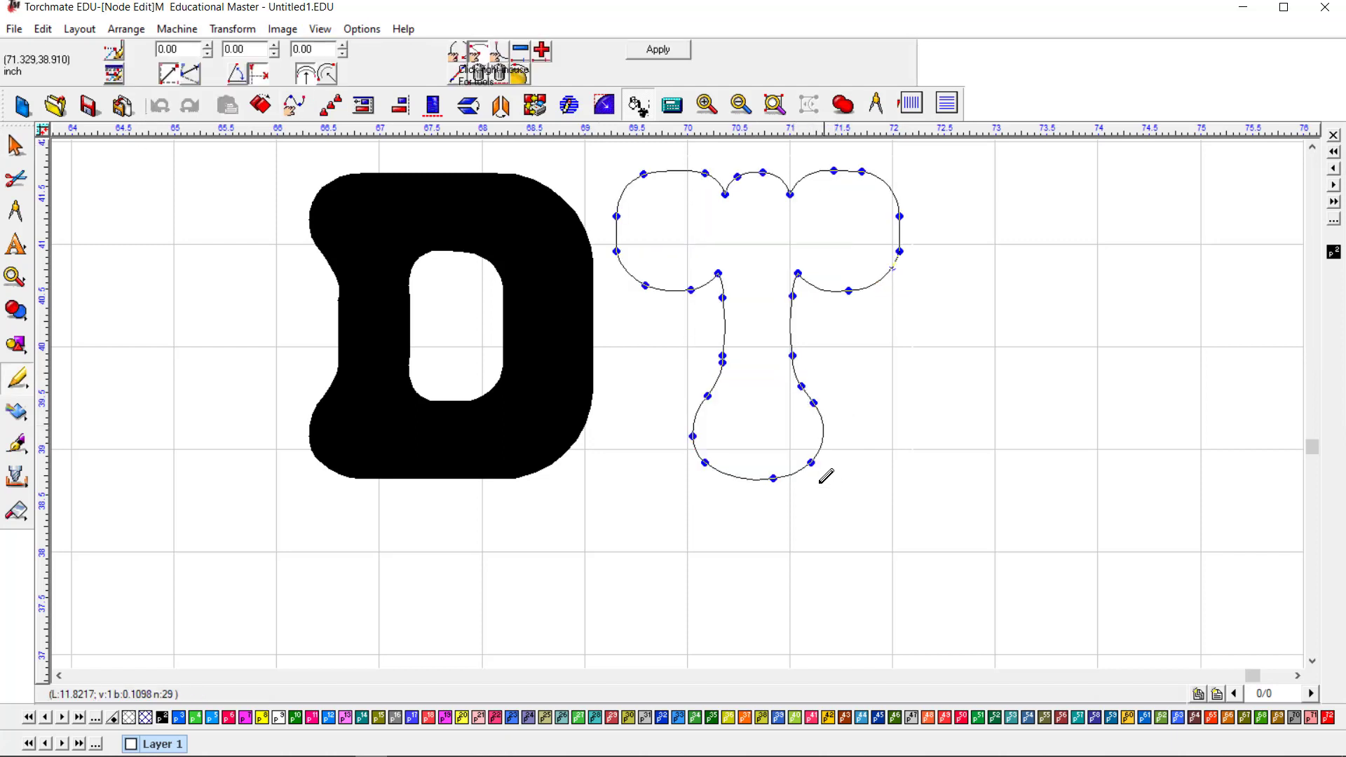
left_click_drag(832, 496, 646, 449)
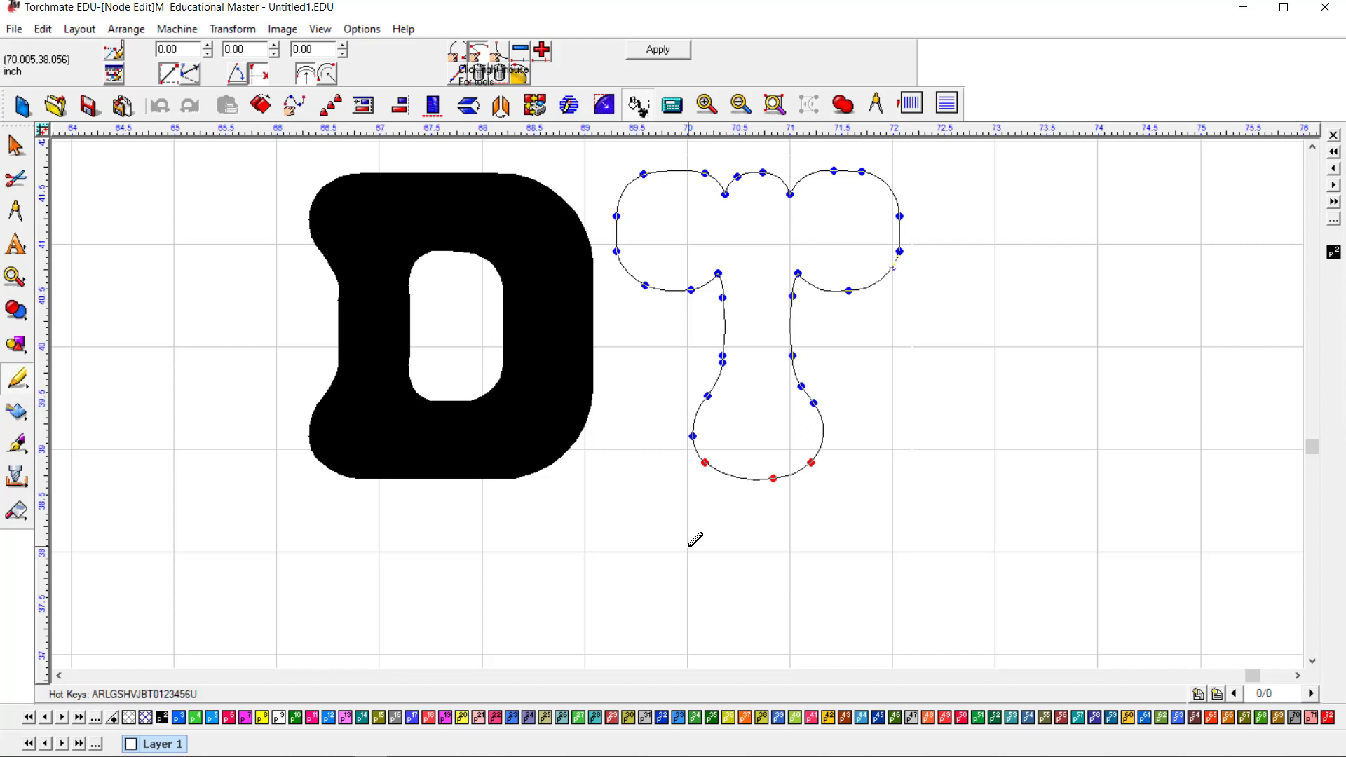
key("Delete")
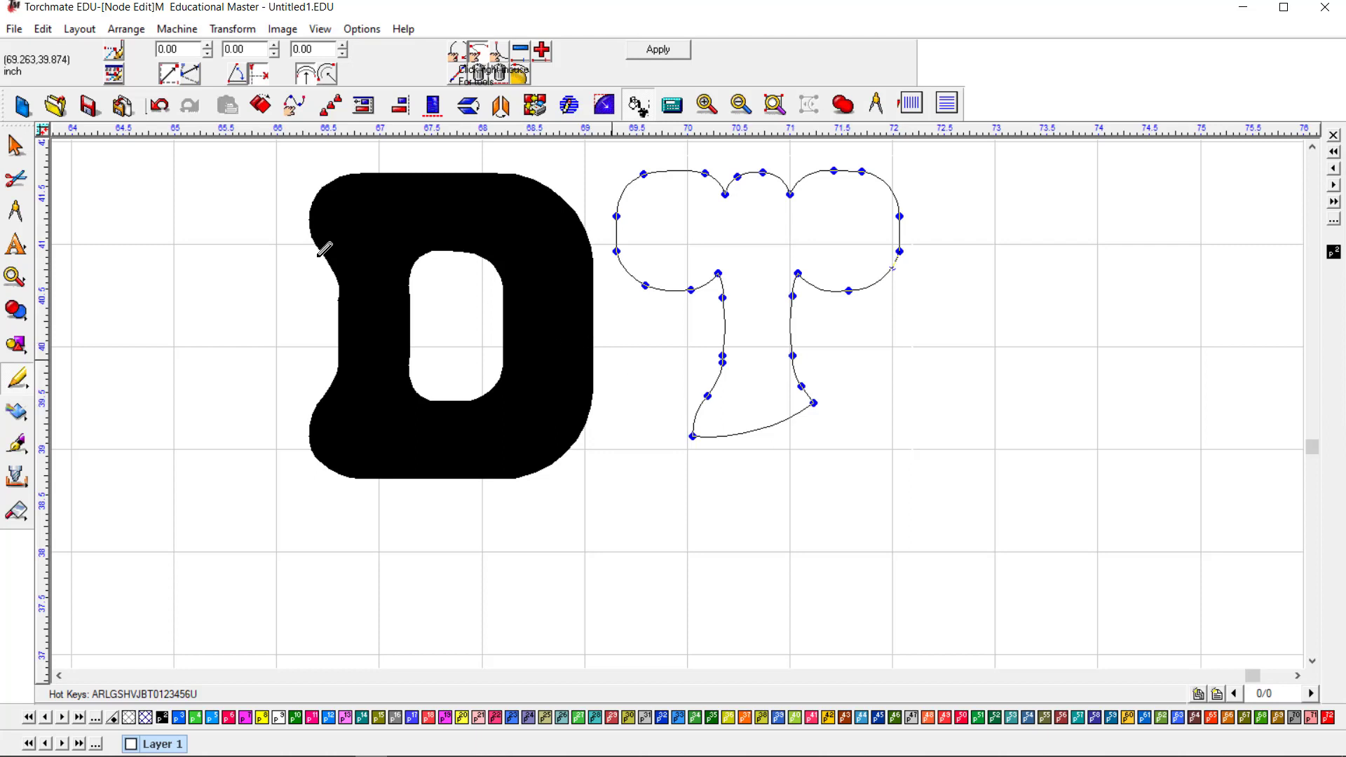
left_click(165, 111)
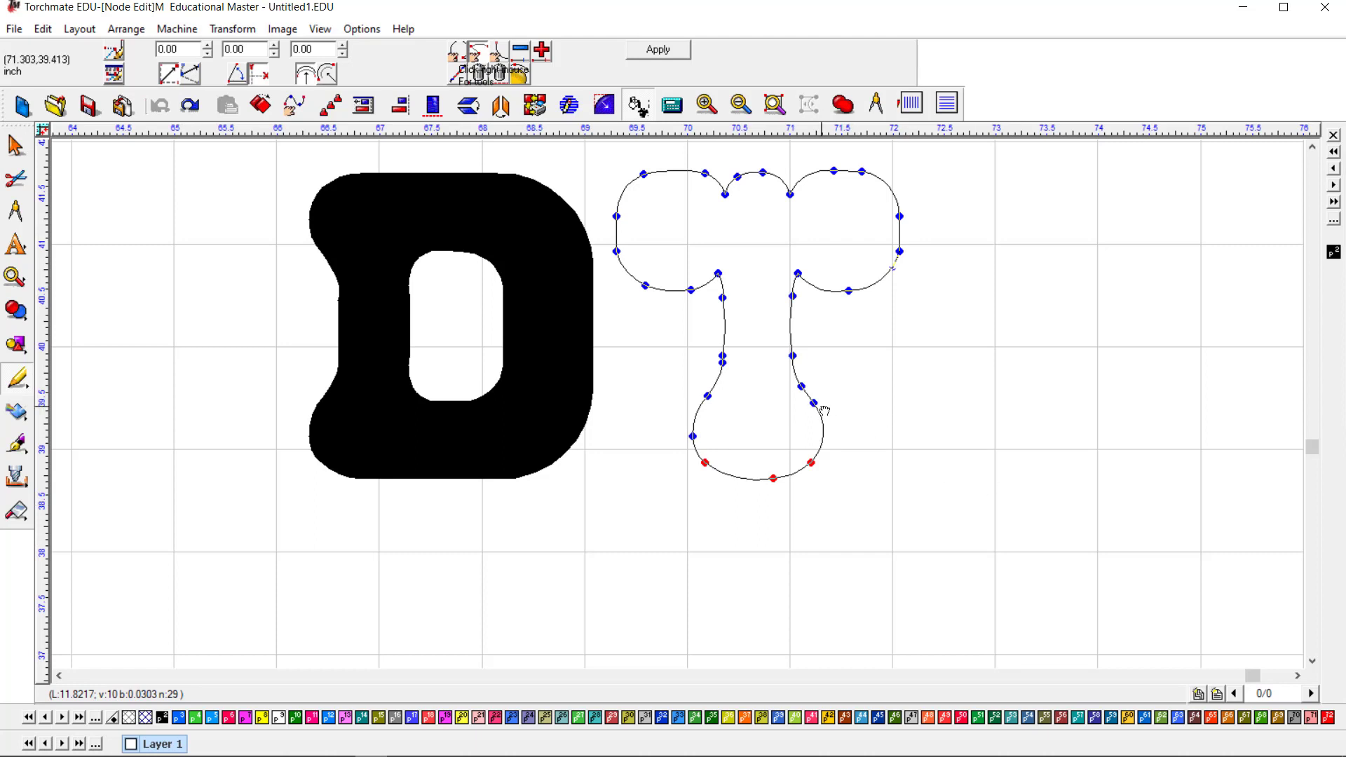
left_click(659, 50)
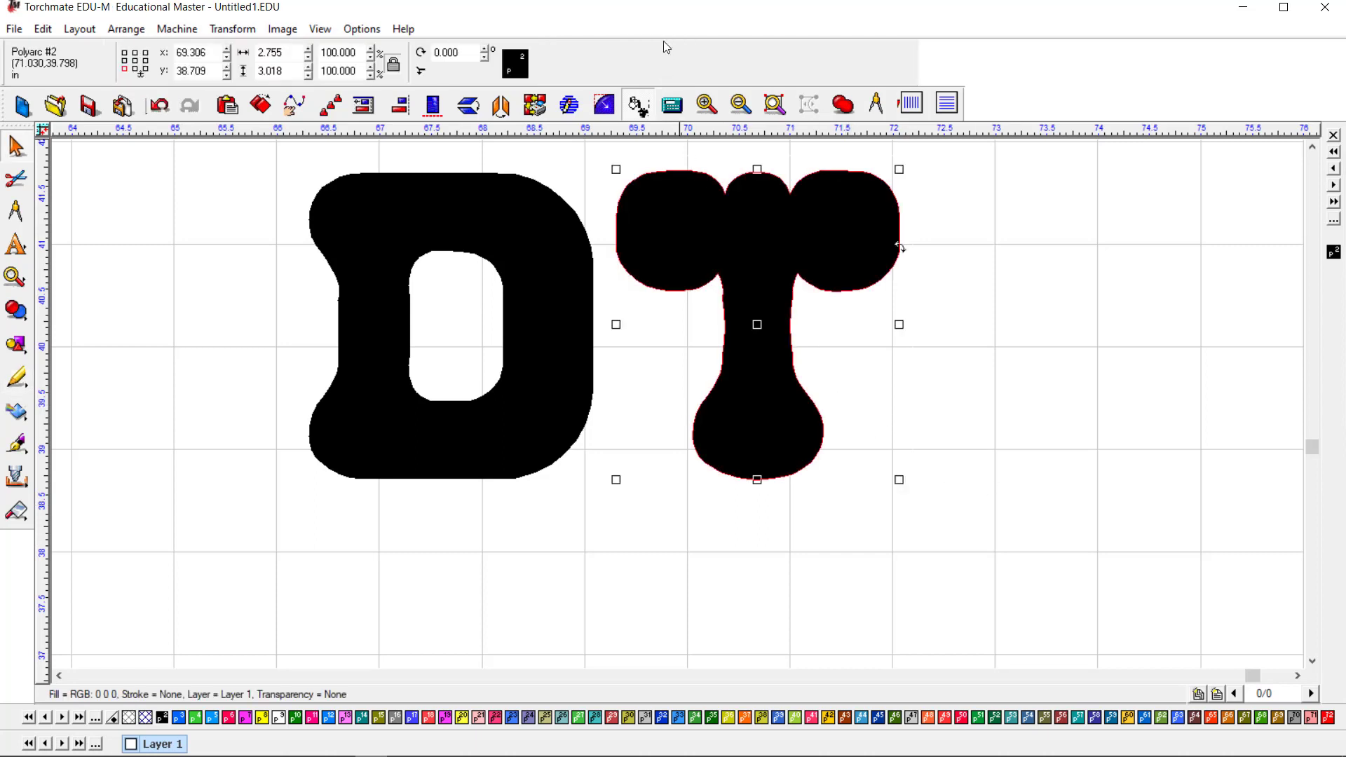
Step: Reopen the T for node editing and add a node on the bottom curve of its stem between the two existing nodes
double_click(852, 287)
scroll(857, 343, "down", 3)
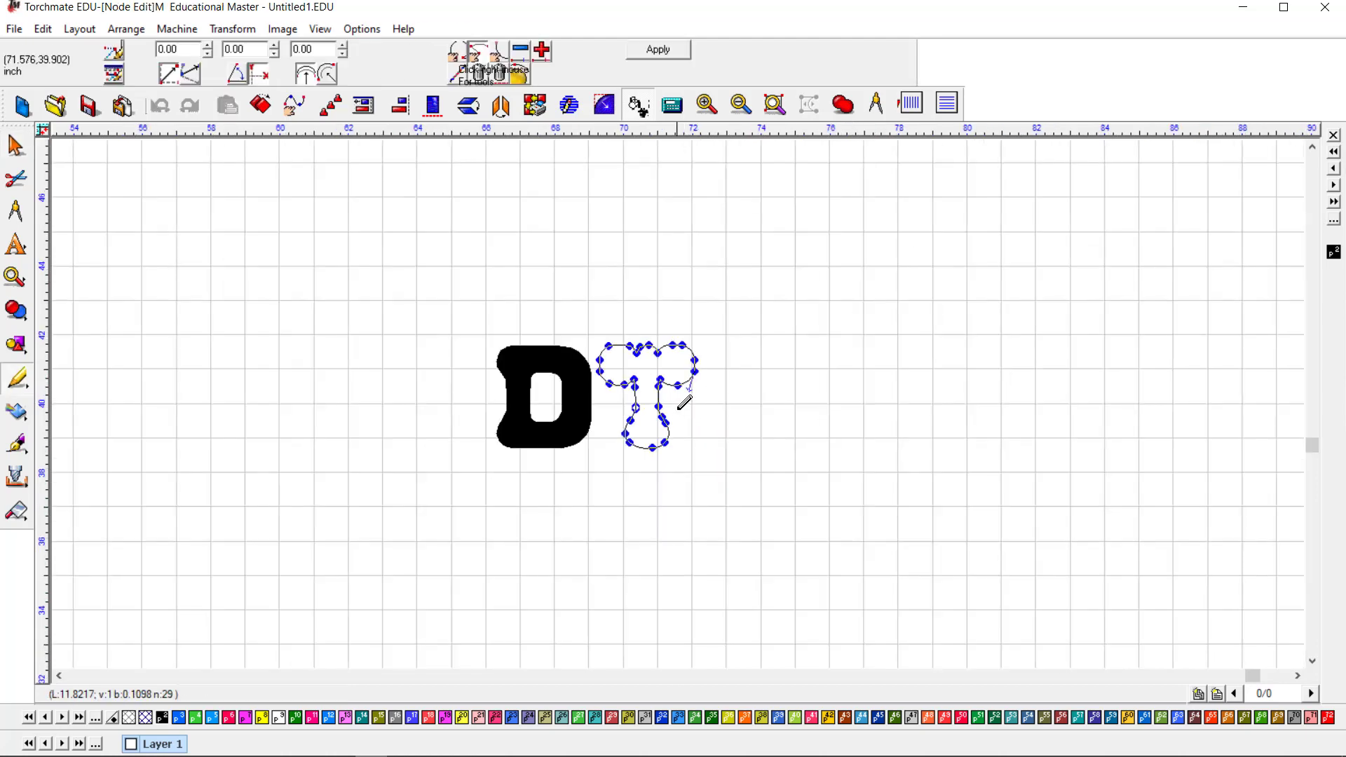
scroll(684, 403, "up", 5)
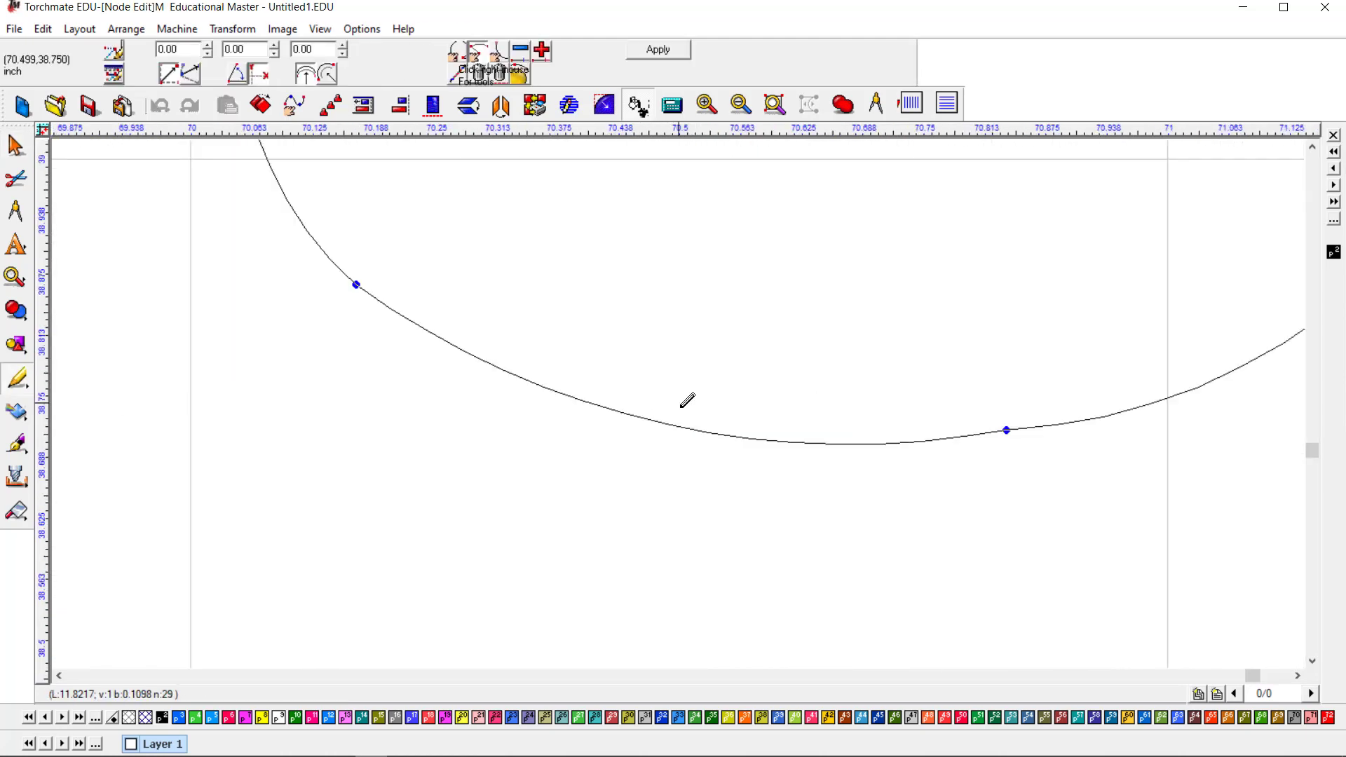
left_click(674, 425)
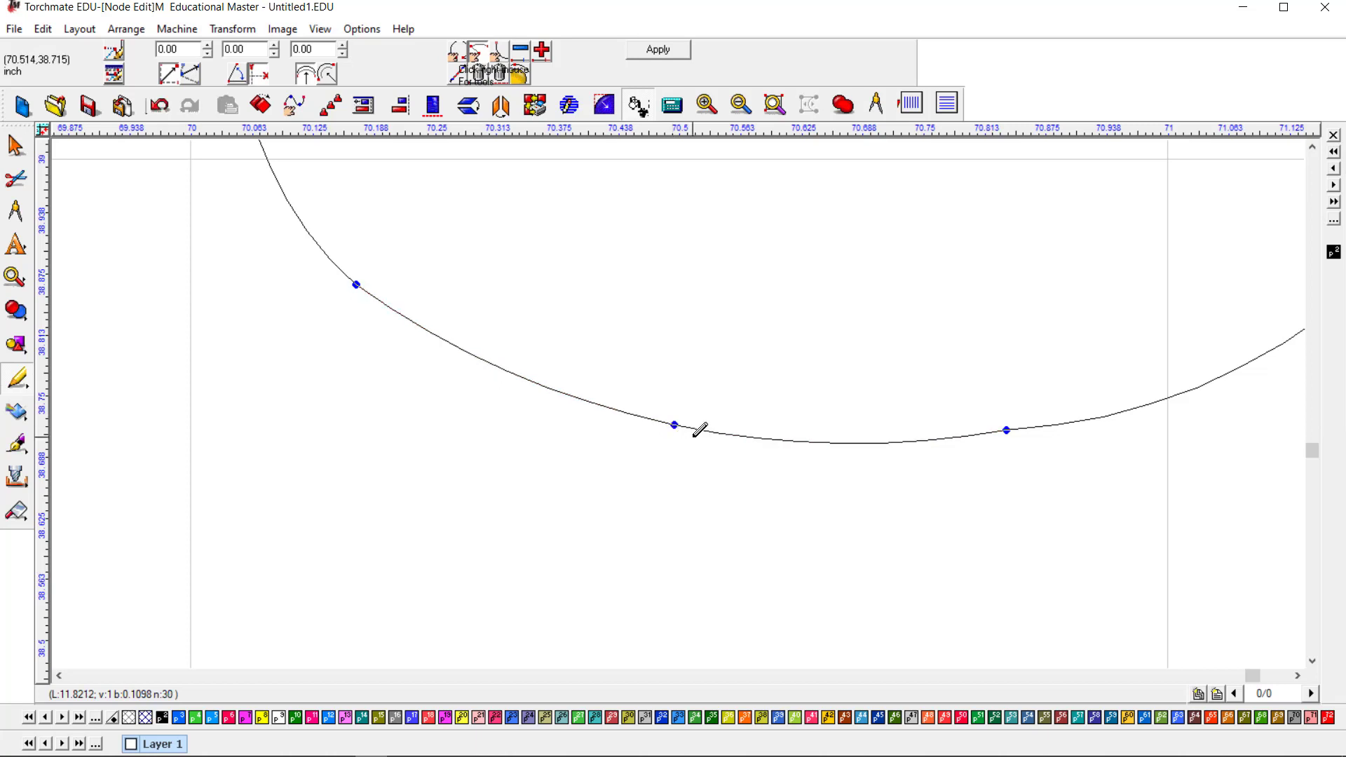
Step: Undo the last node addition, place the node slightly further left on the bottom curve of the T's stem and adjust the adjoining segment
key("ctrl+z")
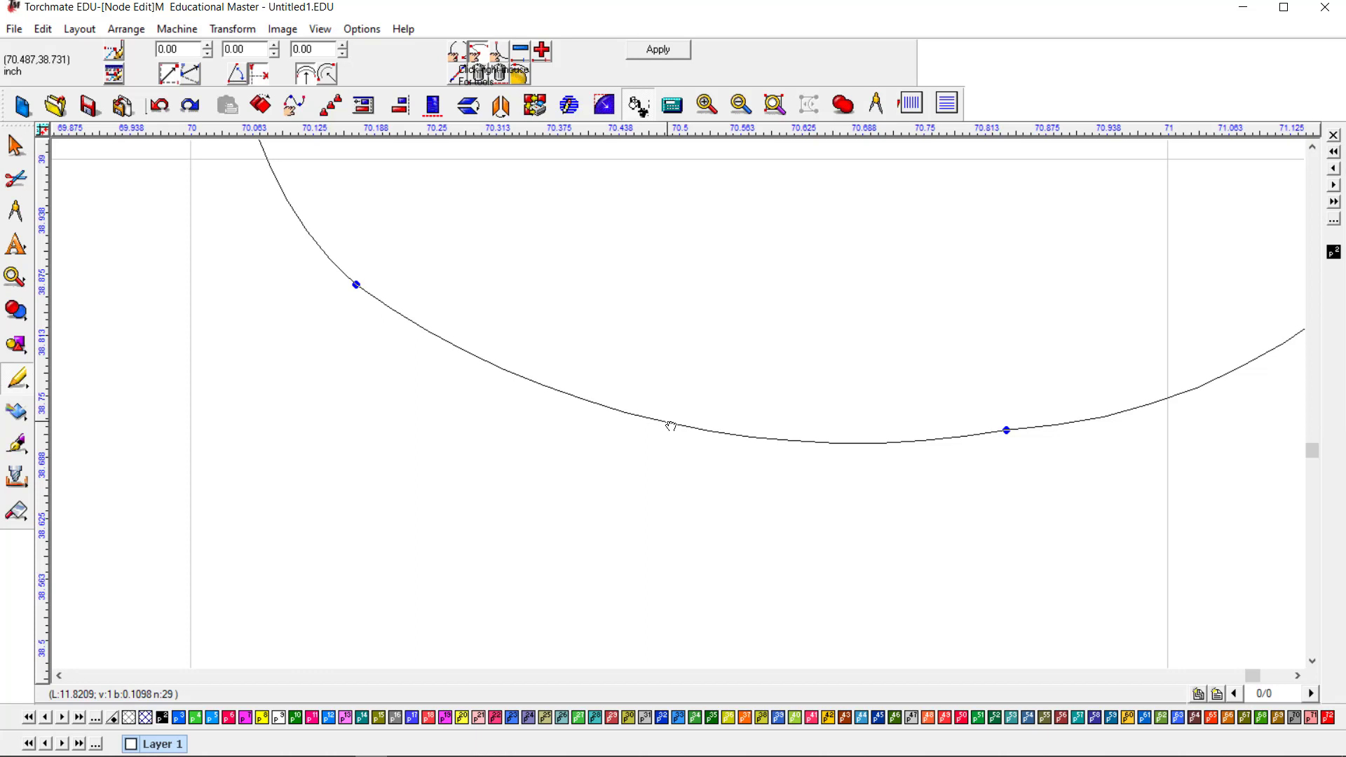
left_click(668, 422)
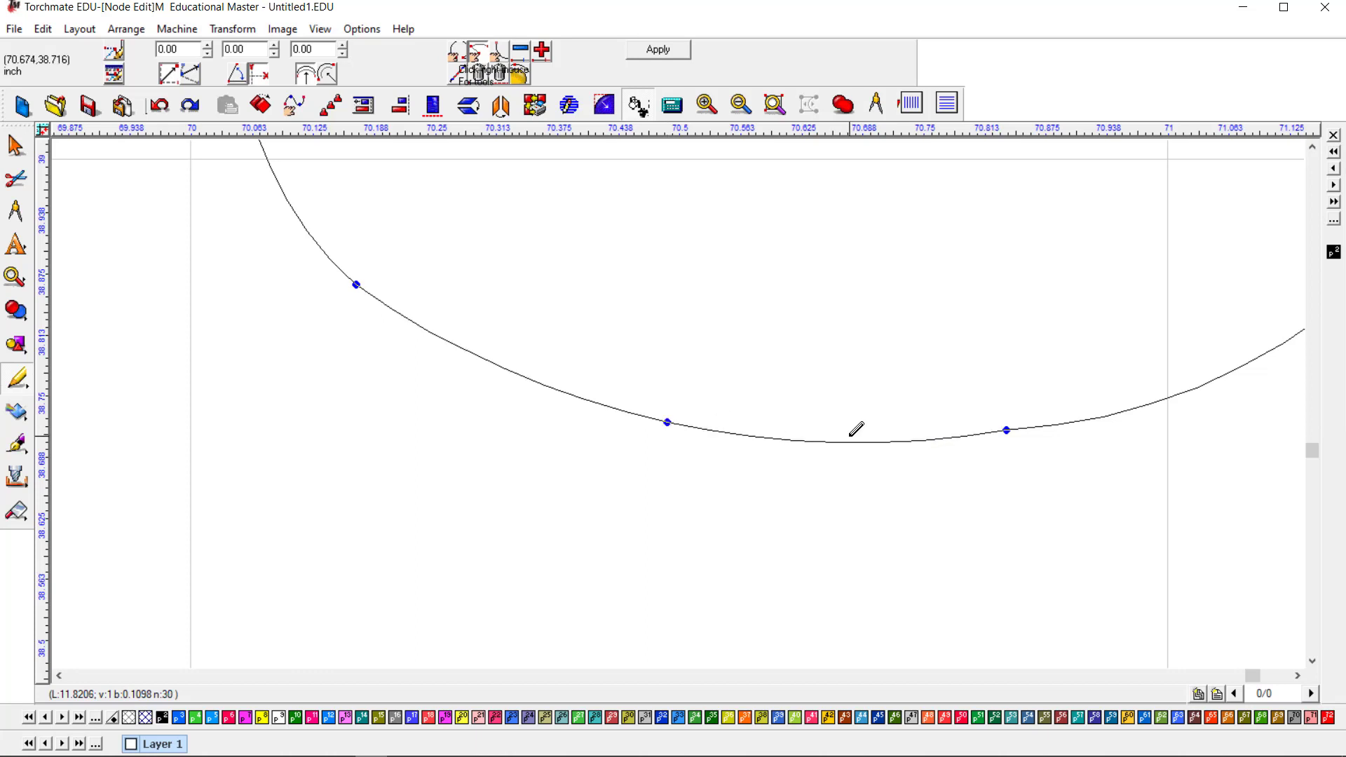
mouse_move(851, 446)
left_mouse_down()
mouse_move(856, 532)
mouse_move(856, 345)
mouse_move(818, 288)
mouse_move(825, 565)
mouse_move(820, 321)
mouse_move(830, 441)
left_mouse_up()
scroll(687, 396, "down", 2)
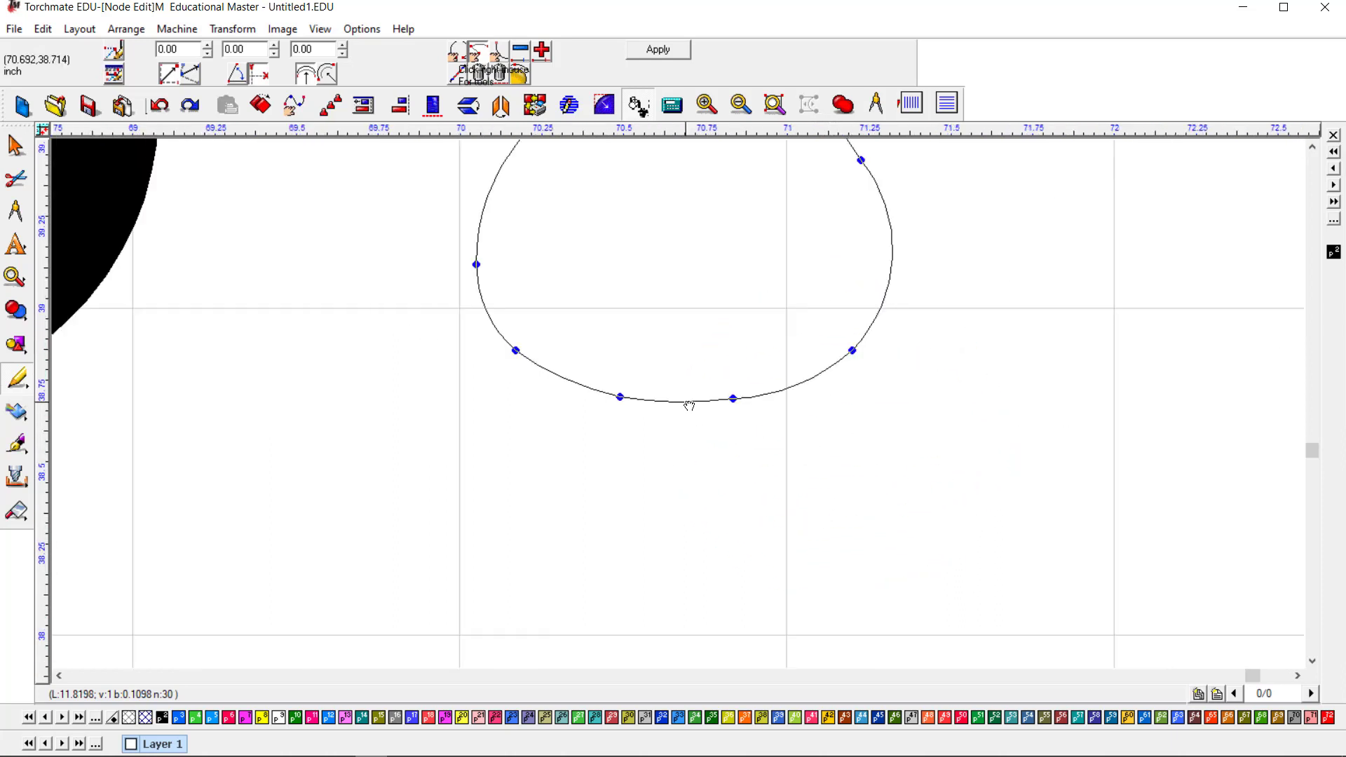
scroll(686, 399, "down", 3)
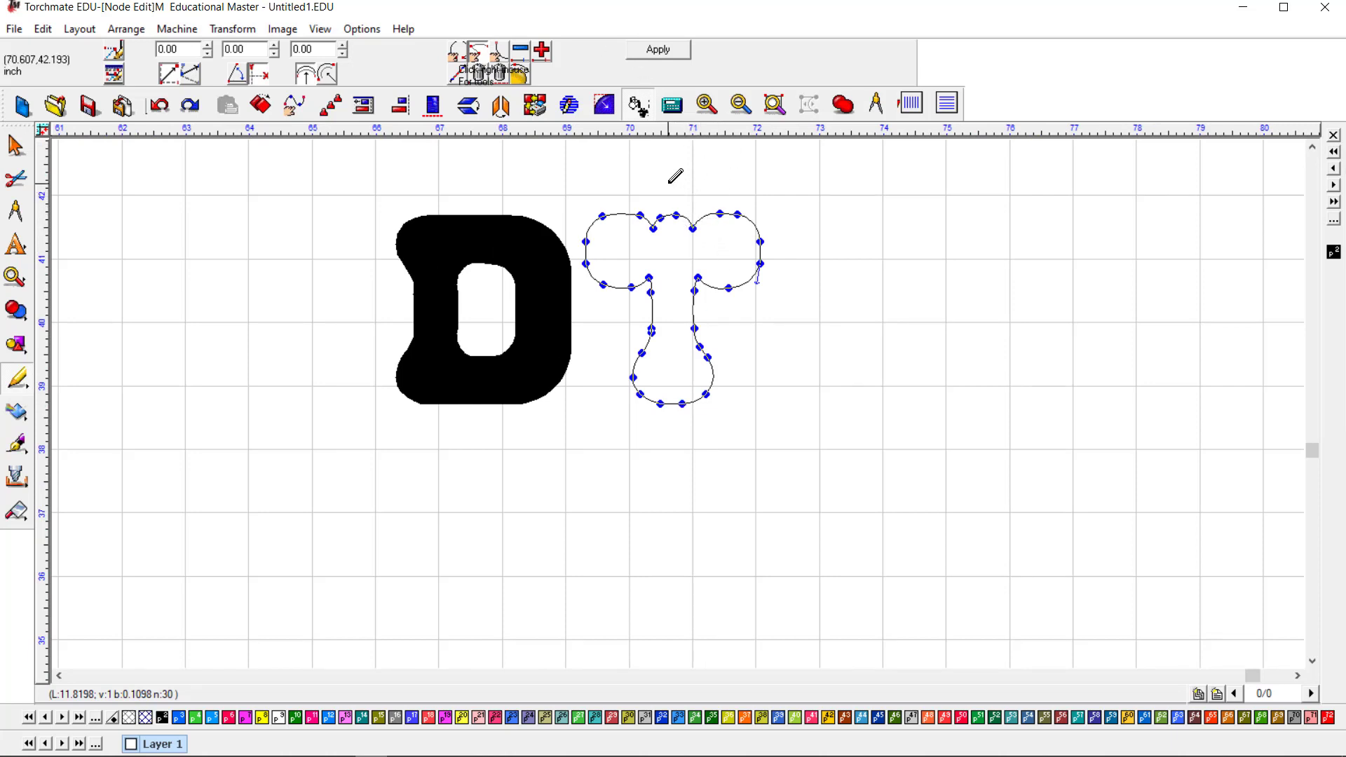
Step: Try widening the T by shifting all nodes of its right half about 0.33 inches to the right
left_click_drag(677, 175, 776, 430)
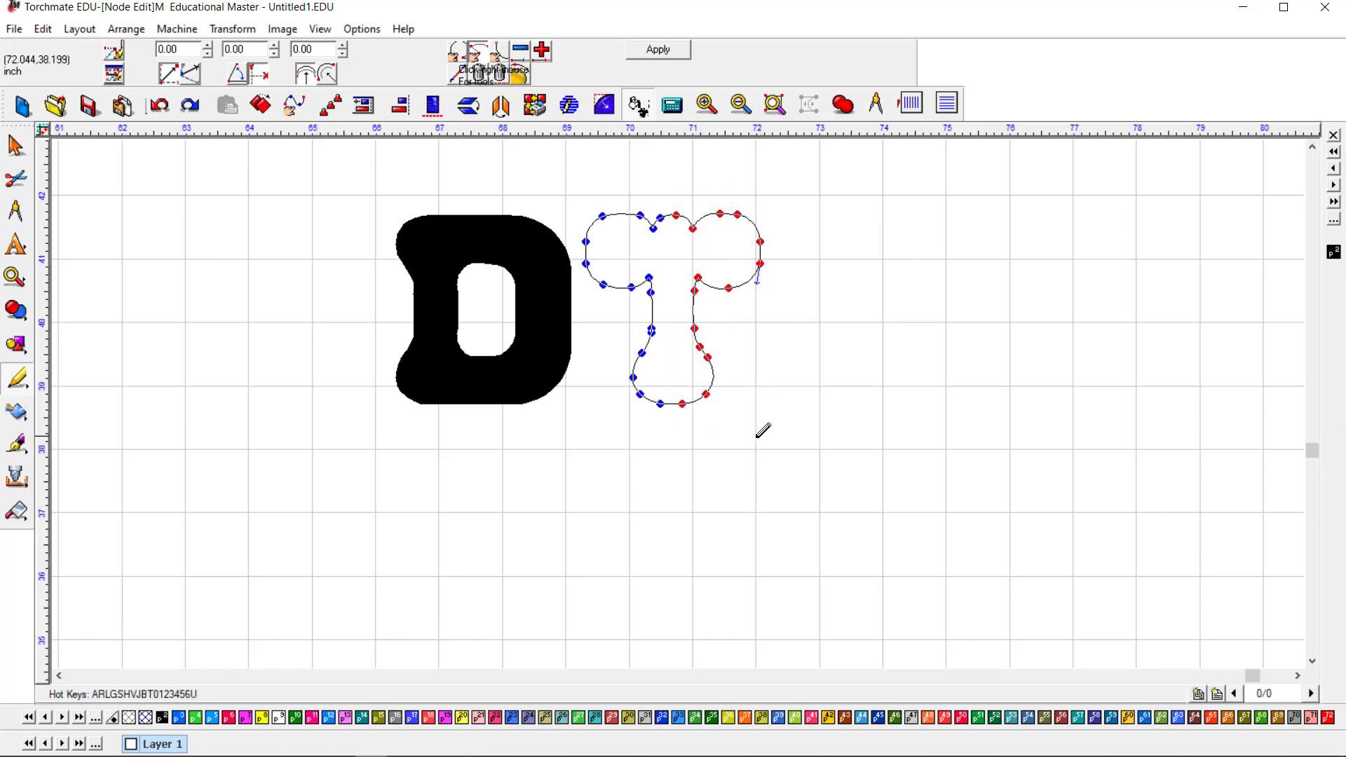
key("Right")
key("Right")
key("Right")
key("Right")
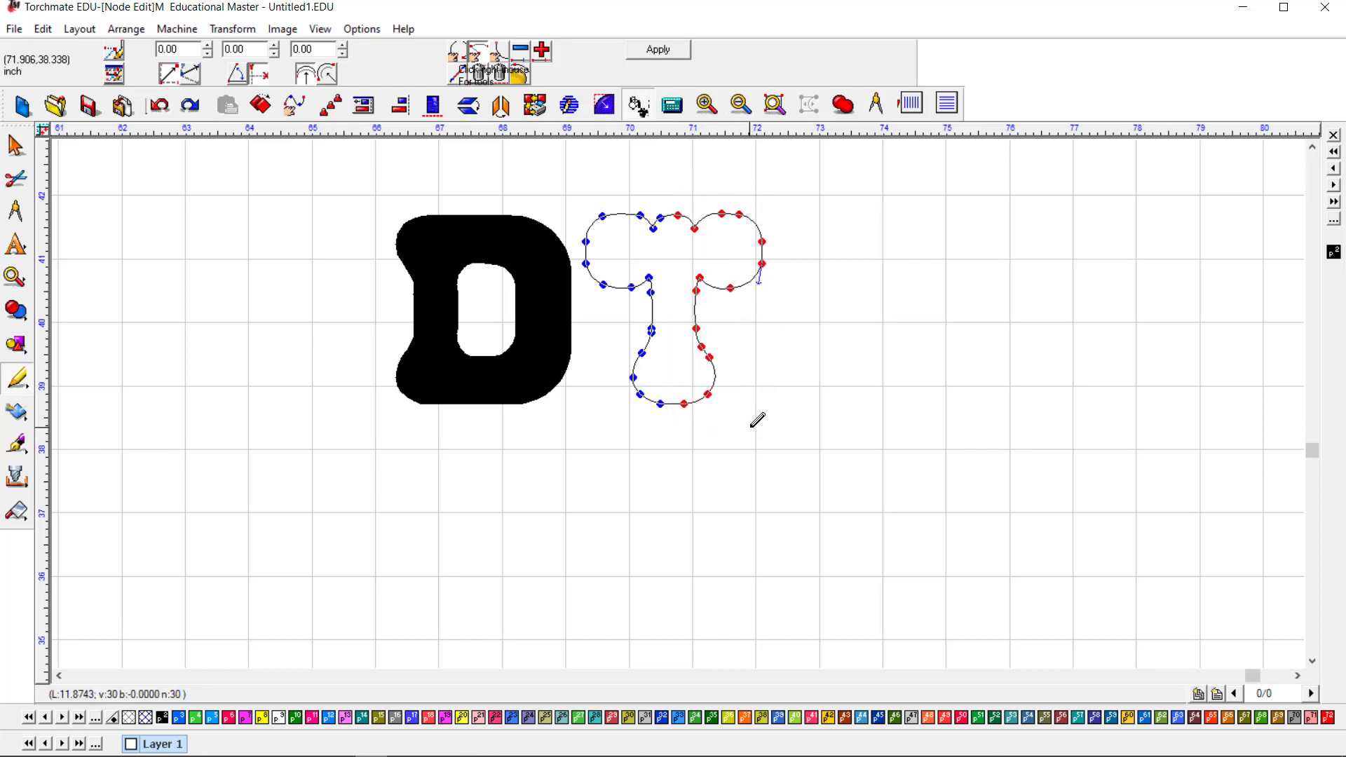
key("Right")
key("Right")
key("Right")
key("Right")
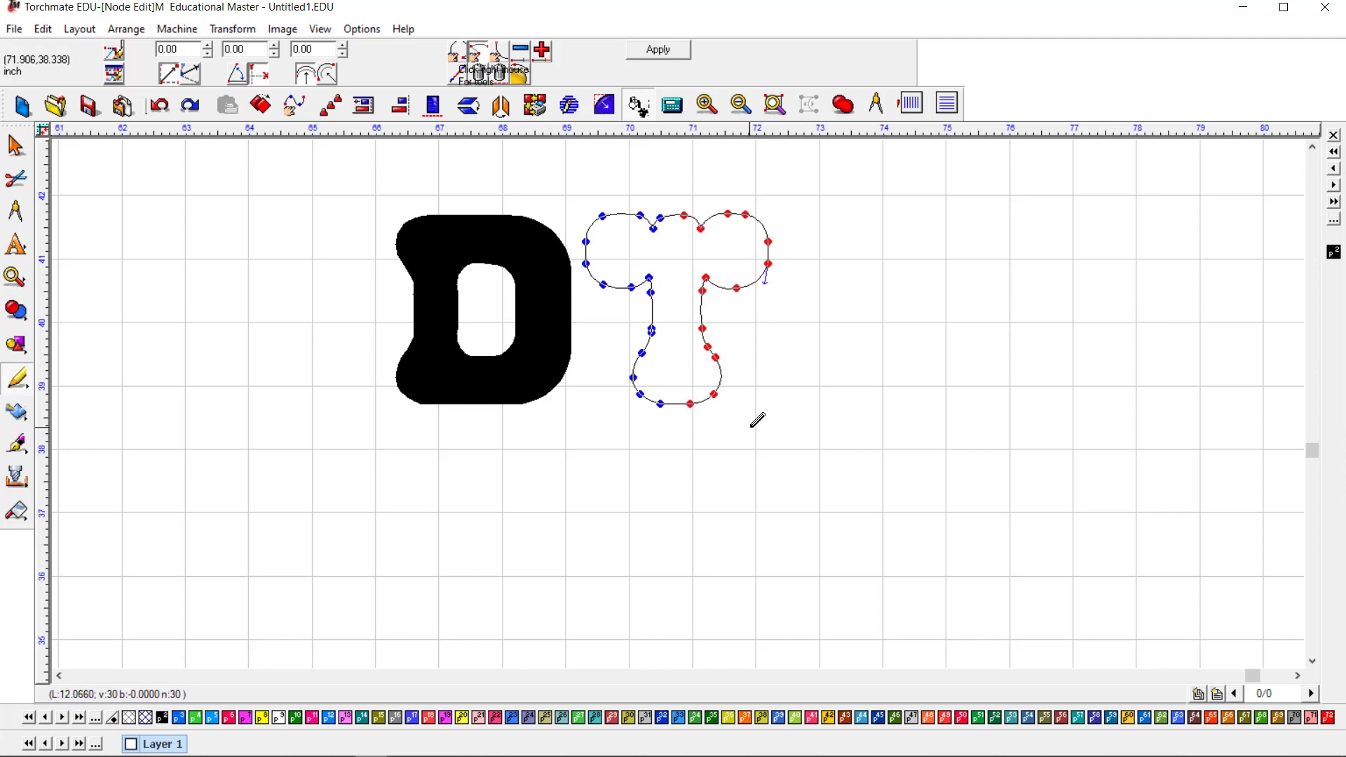
key("Right")
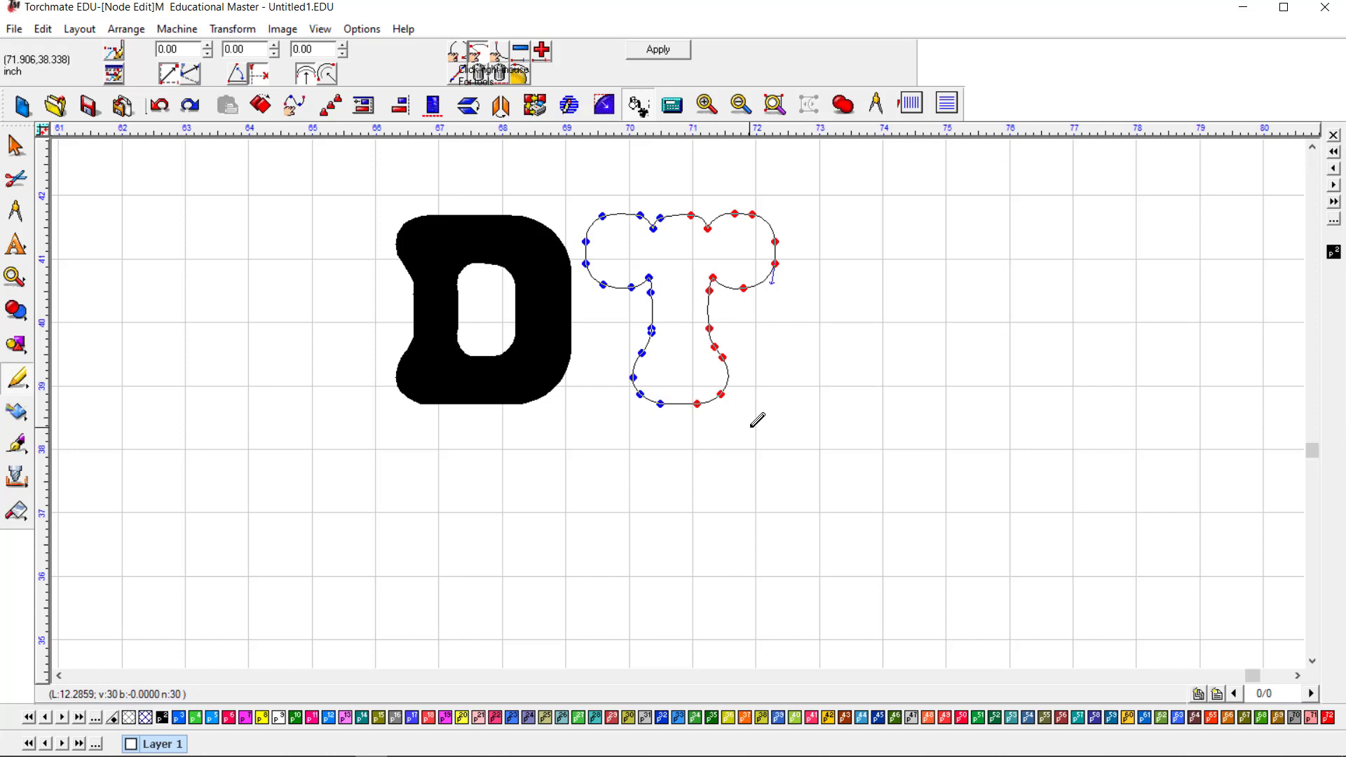
key("Right")
key("Right")
key("Right")
key("Right")
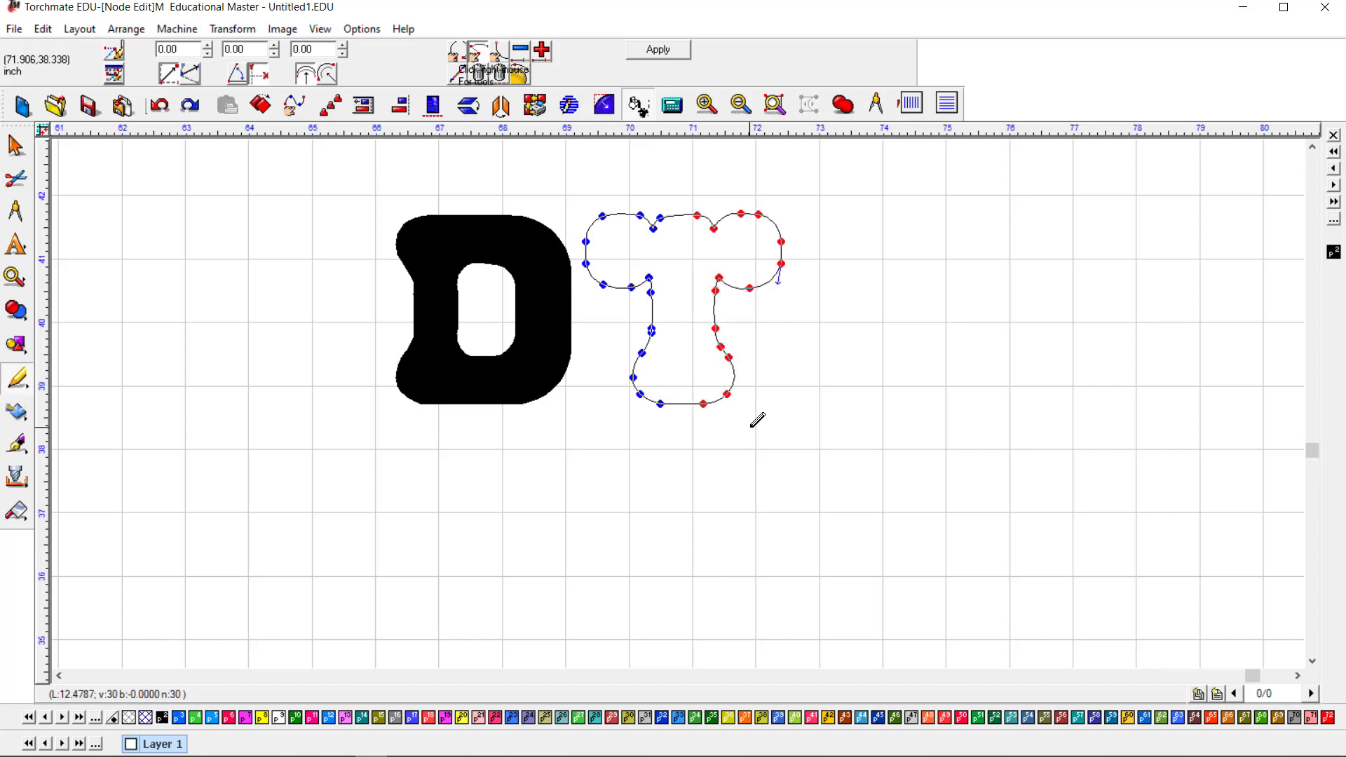
Step: Try moving the selected right-half nodes of the T up about 0.45 inches
key("Up")
key("Up")
key("Up")
key("Up")
key("Up")
key("Up")
key("Up")
key("Up")
key("Up")
key("Up")
key("Up")
key("Up")
key("Up")
key("Up")
key("Up")
key("Up")
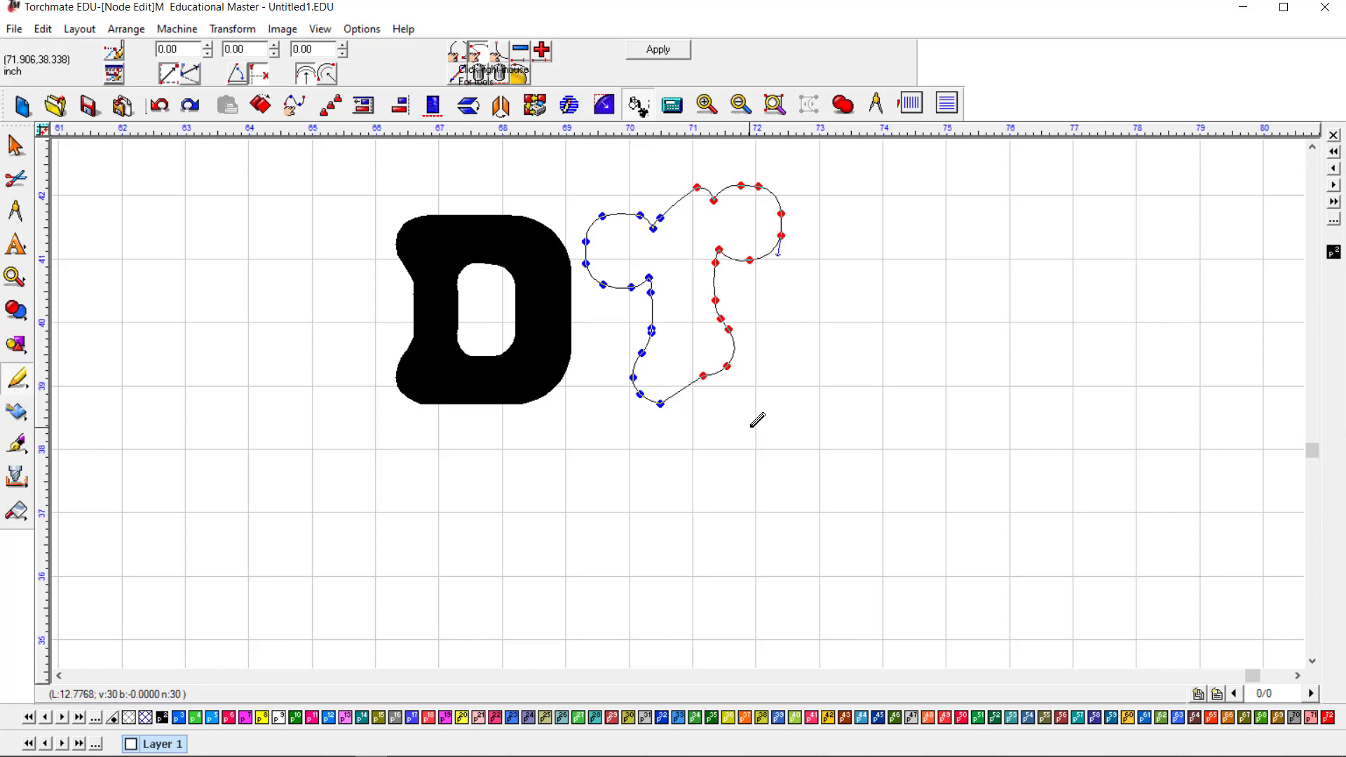
Step: Undo several of the upward nudges, apply the node edit and undo it to restore the T's shape
left_click(167, 109)
left_click(167, 109)
left_click(167, 109)
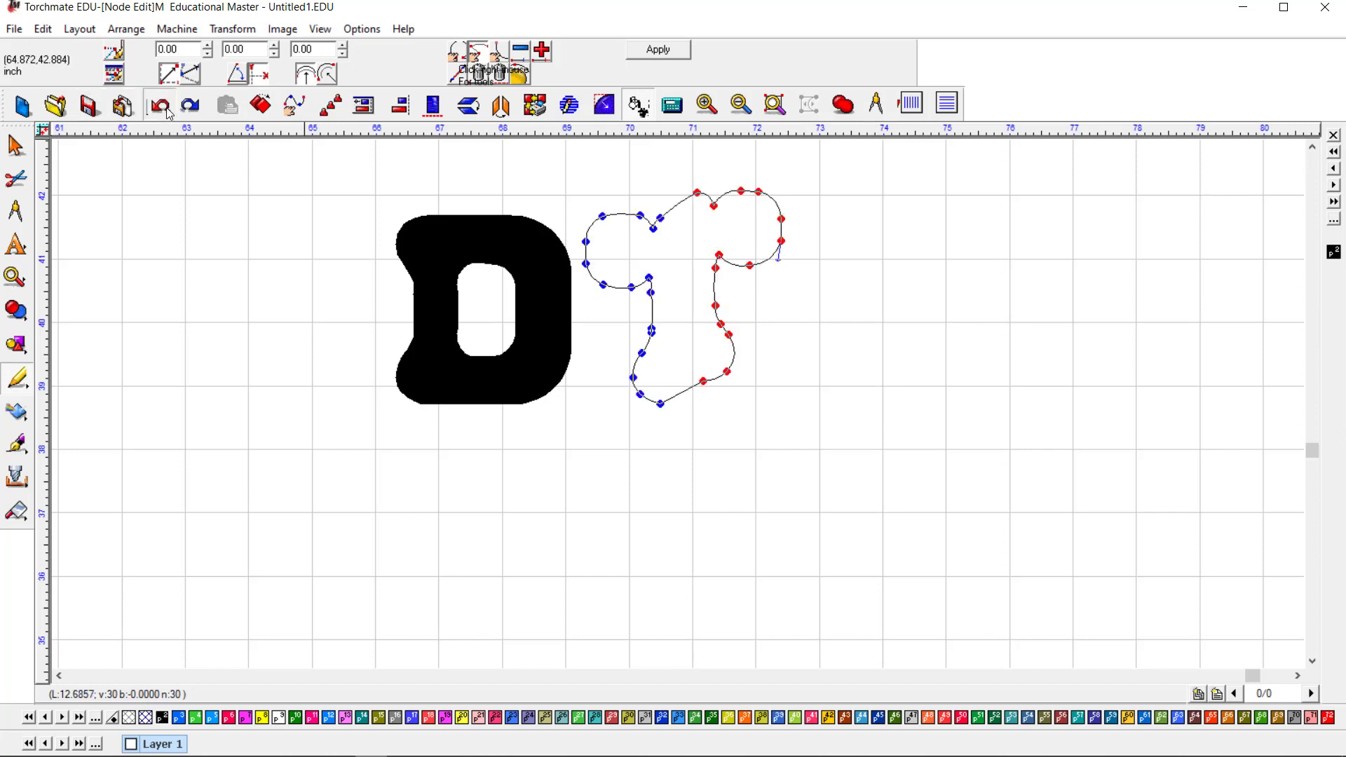
left_click(166, 109)
left_click(658, 49)
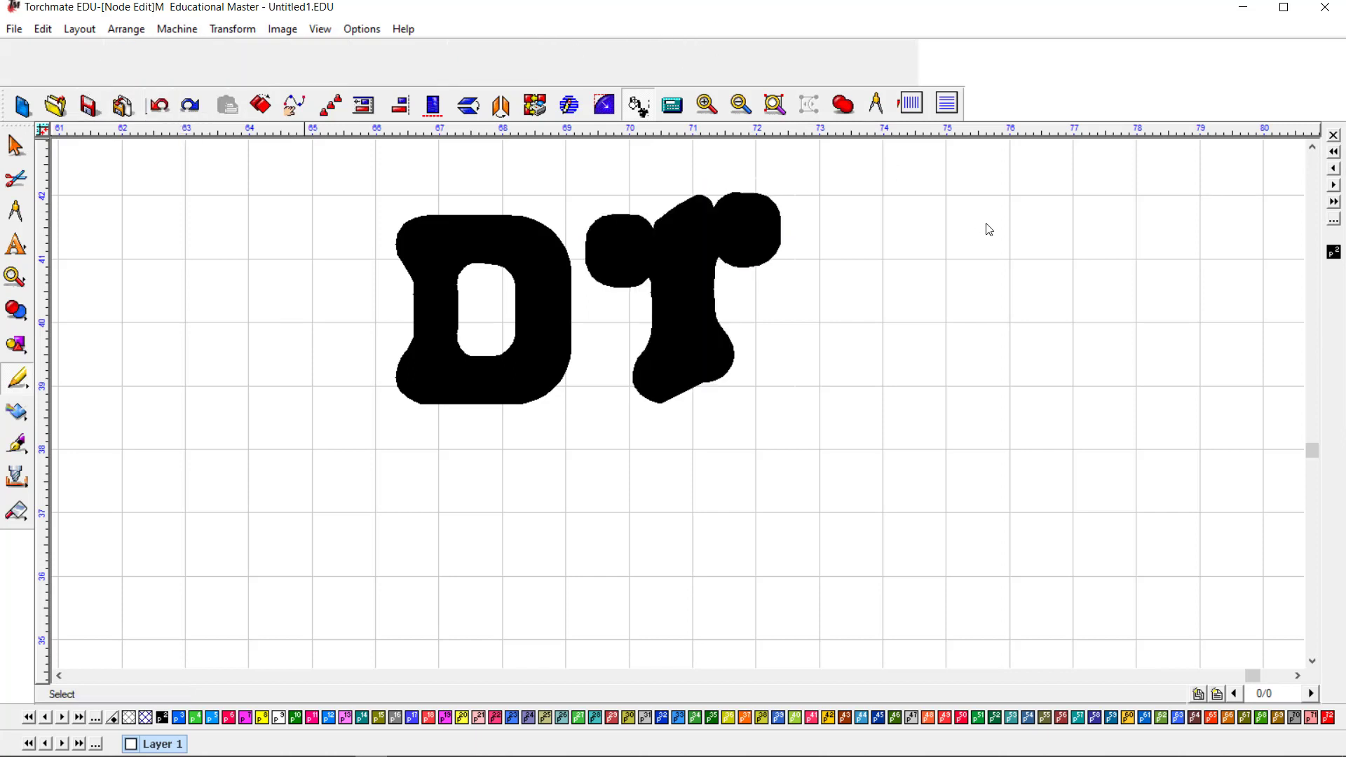
left_click(765, 361)
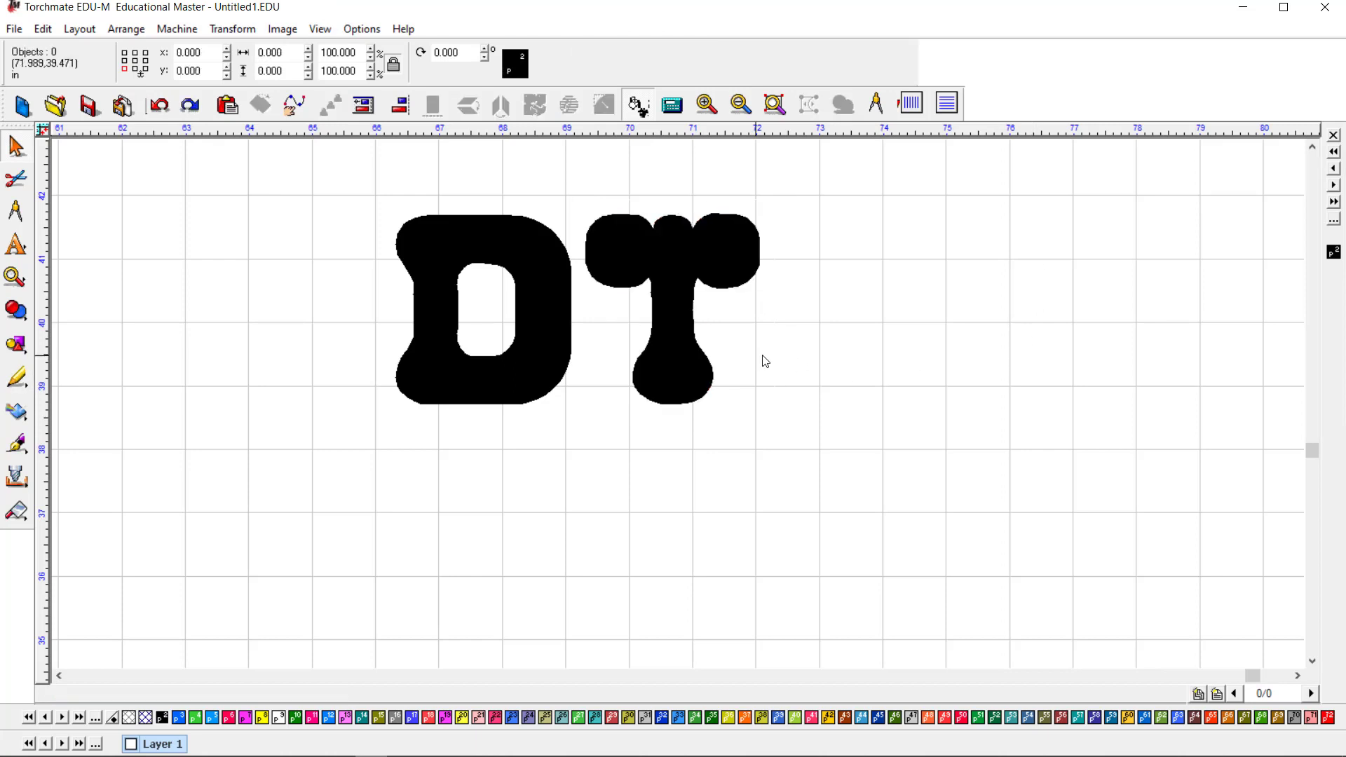
Step: Reopen the T for node editing, add a node on its stem's bottom curve, move it to about X 70.41, Y 38.73 and round the adjoining segment
double_click(709, 276)
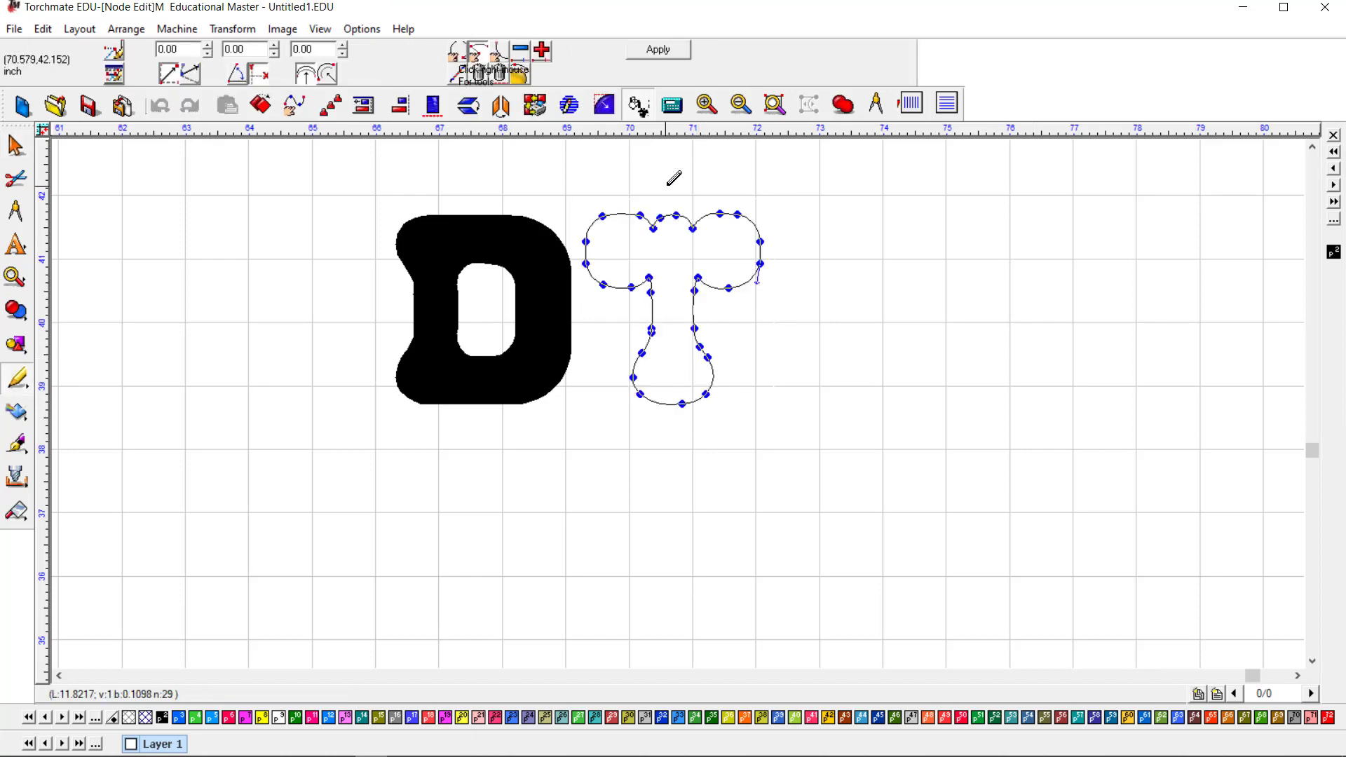
left_click_drag(671, 183, 818, 425)
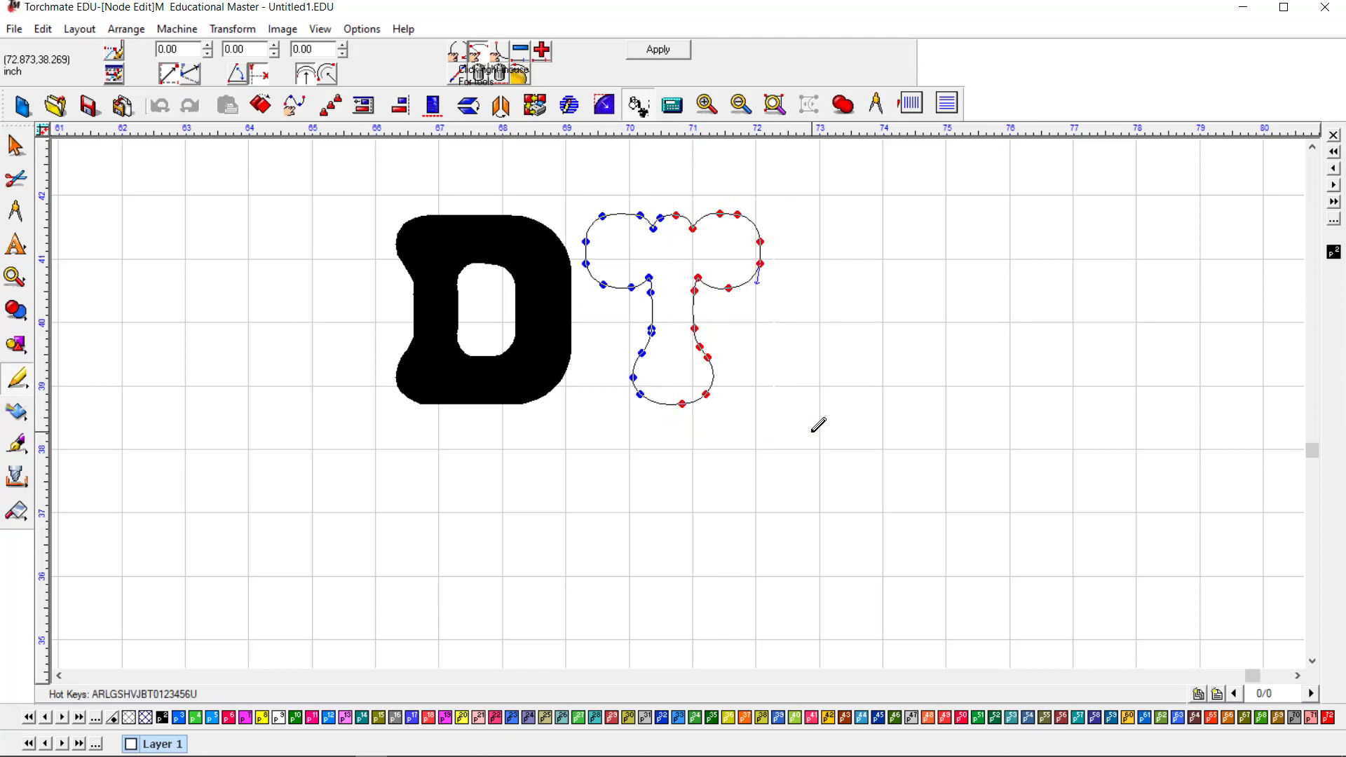
left_click(787, 421)
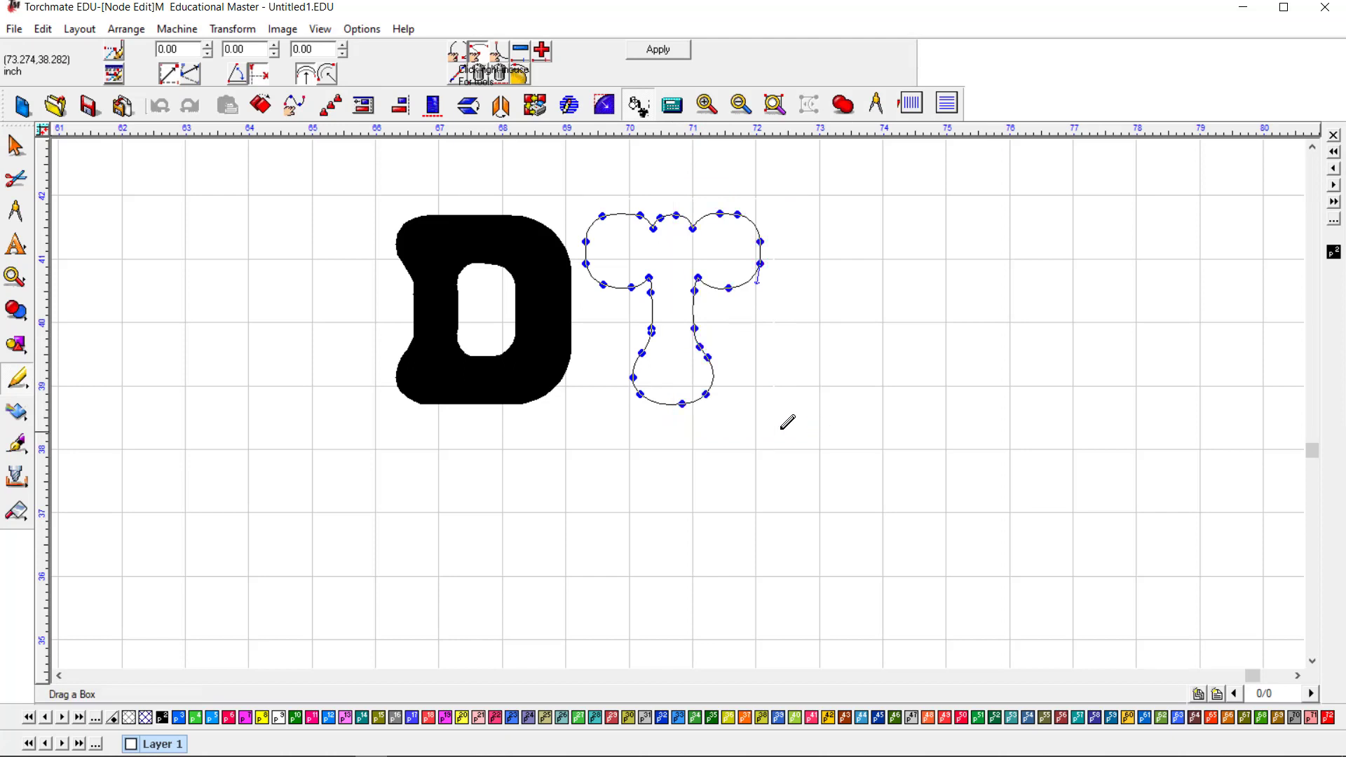
left_click(661, 404)
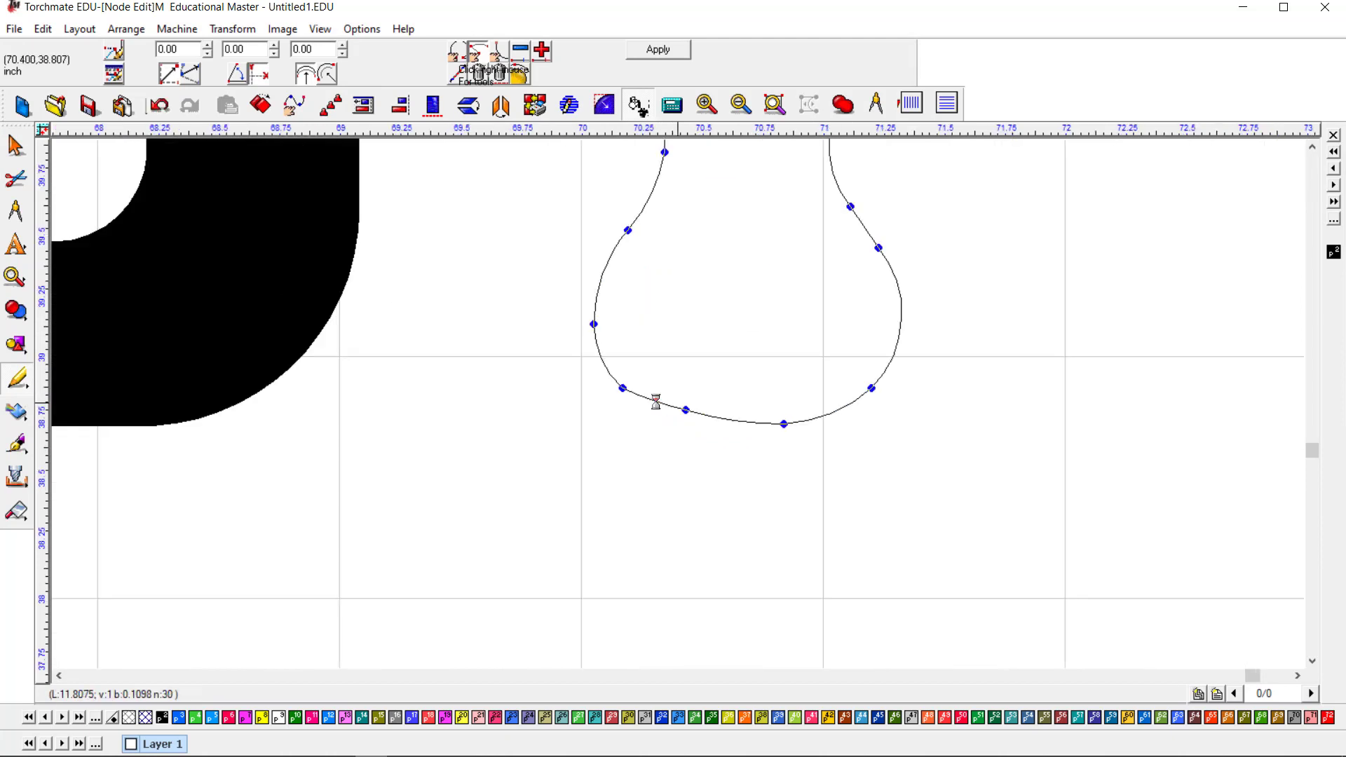
scroll(655, 400, "up", 2)
left_click(683, 410)
left_click_drag(684, 411, 682, 423)
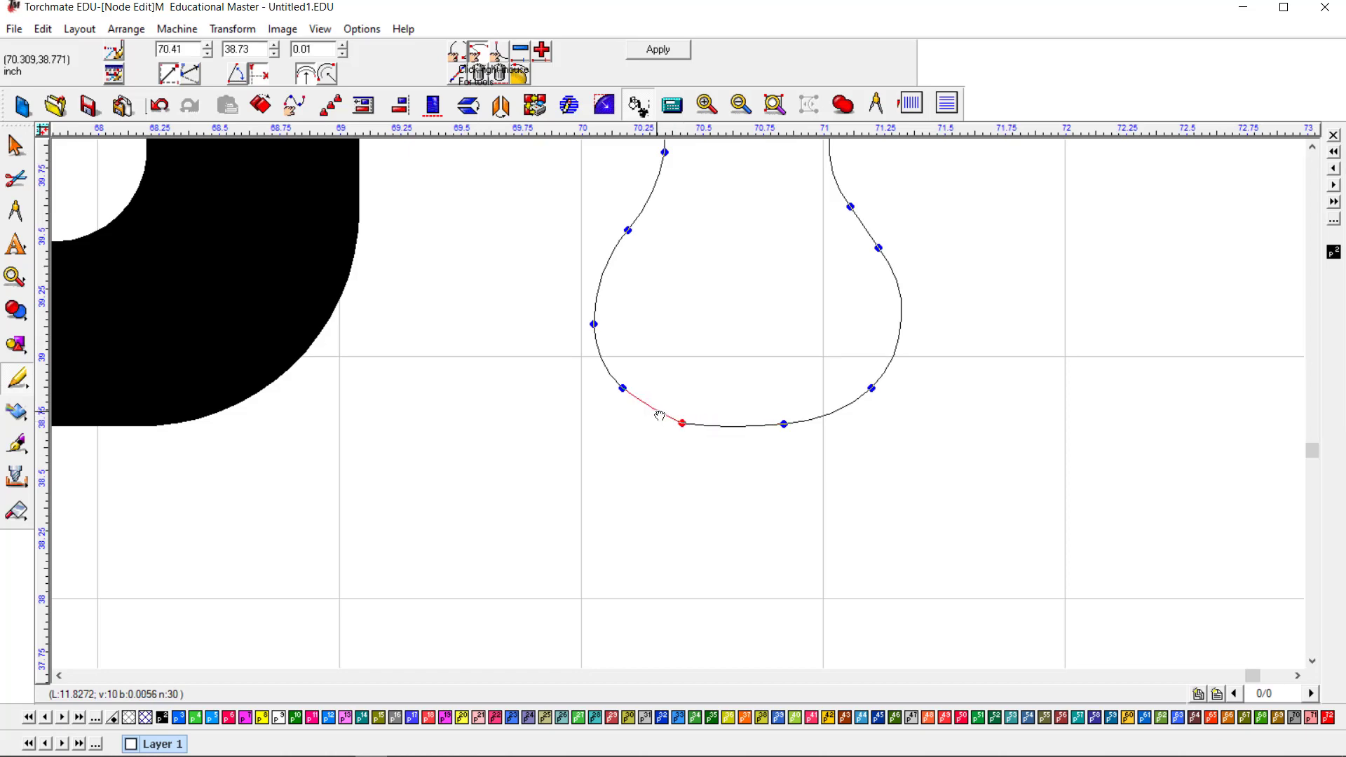
left_click(658, 417)
scroll(752, 407, "up", 3)
scroll(697, 379, "down", 6)
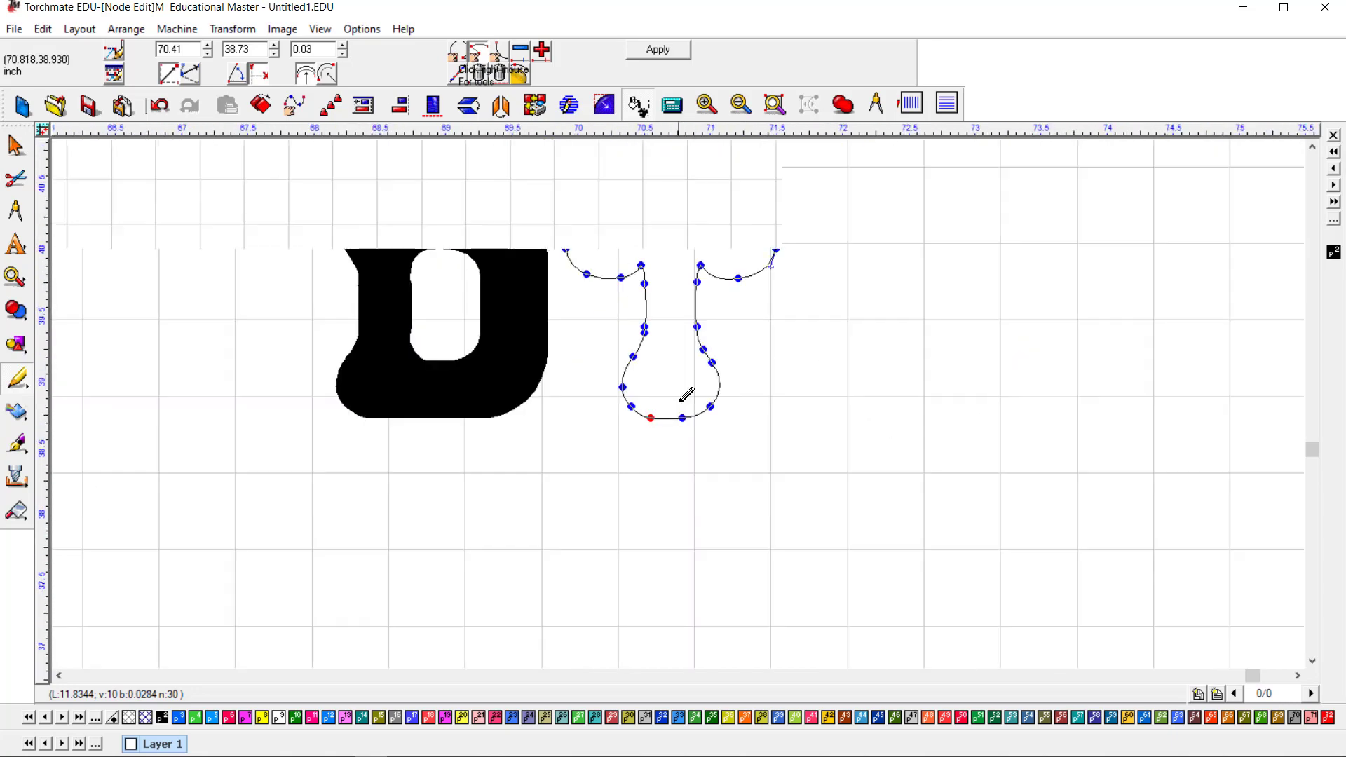
Step: Widen the T by moving all nodes of its right half about 0.3 inches to the right
left_click_drag(674, 238, 759, 440)
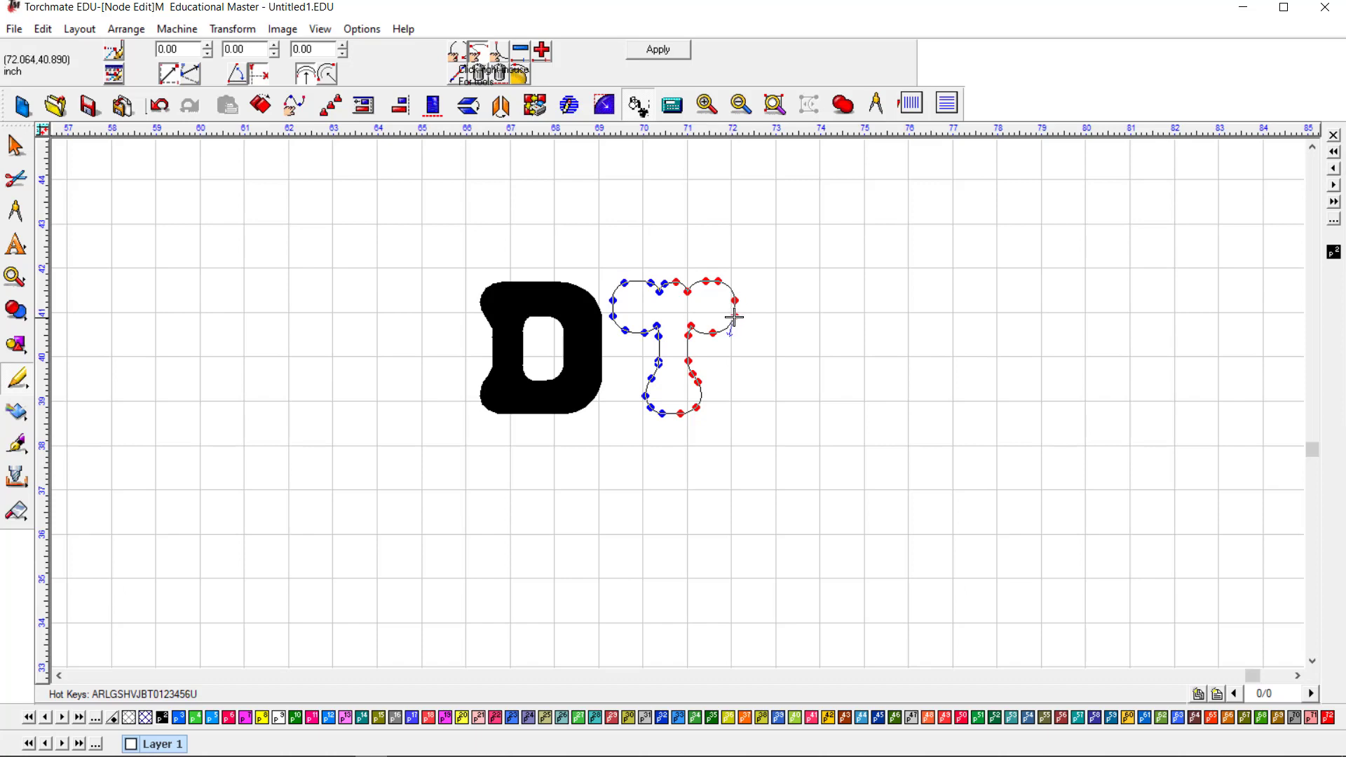
left_click_drag(734, 318, 747, 315)
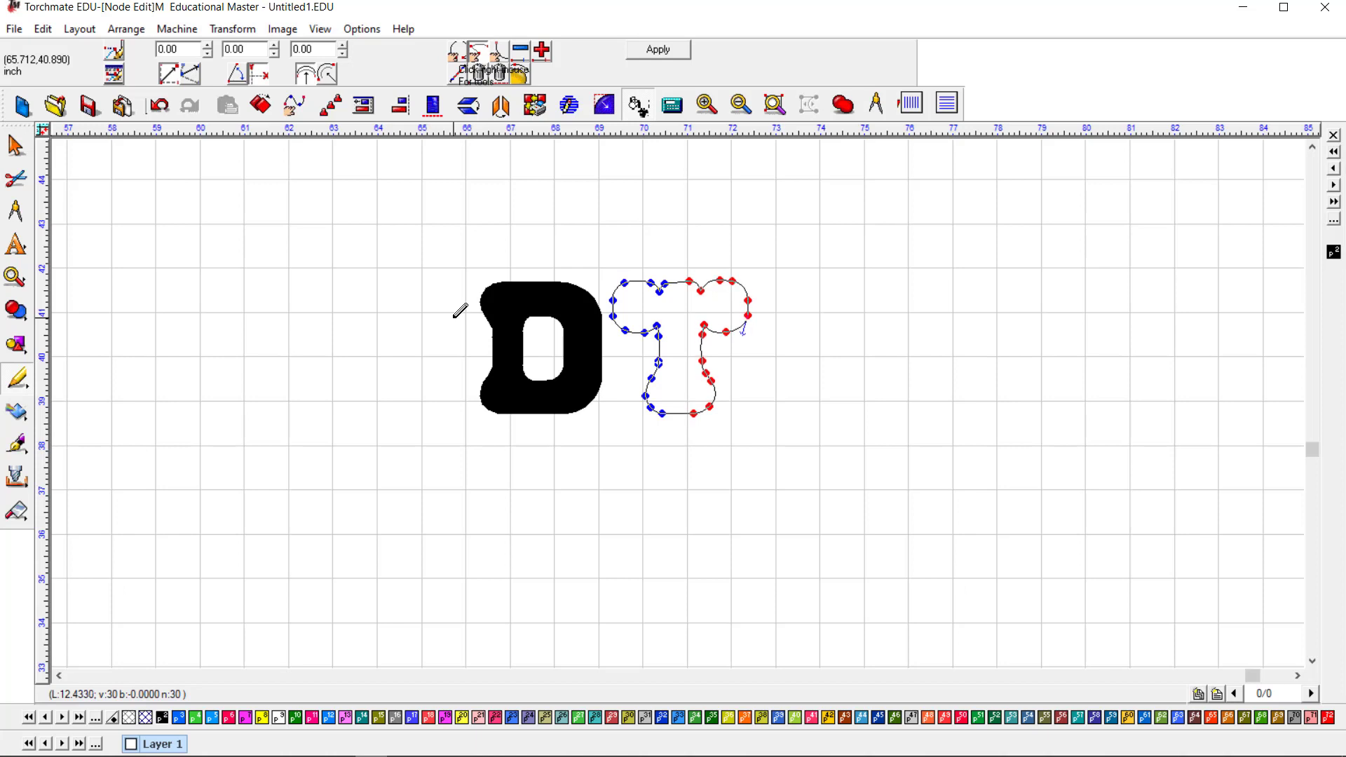
Step: Widen the D by moving the nodes of its left half, including the inner hole's, about 0.34 inches to the left and apply the edit
left_click(550, 282)
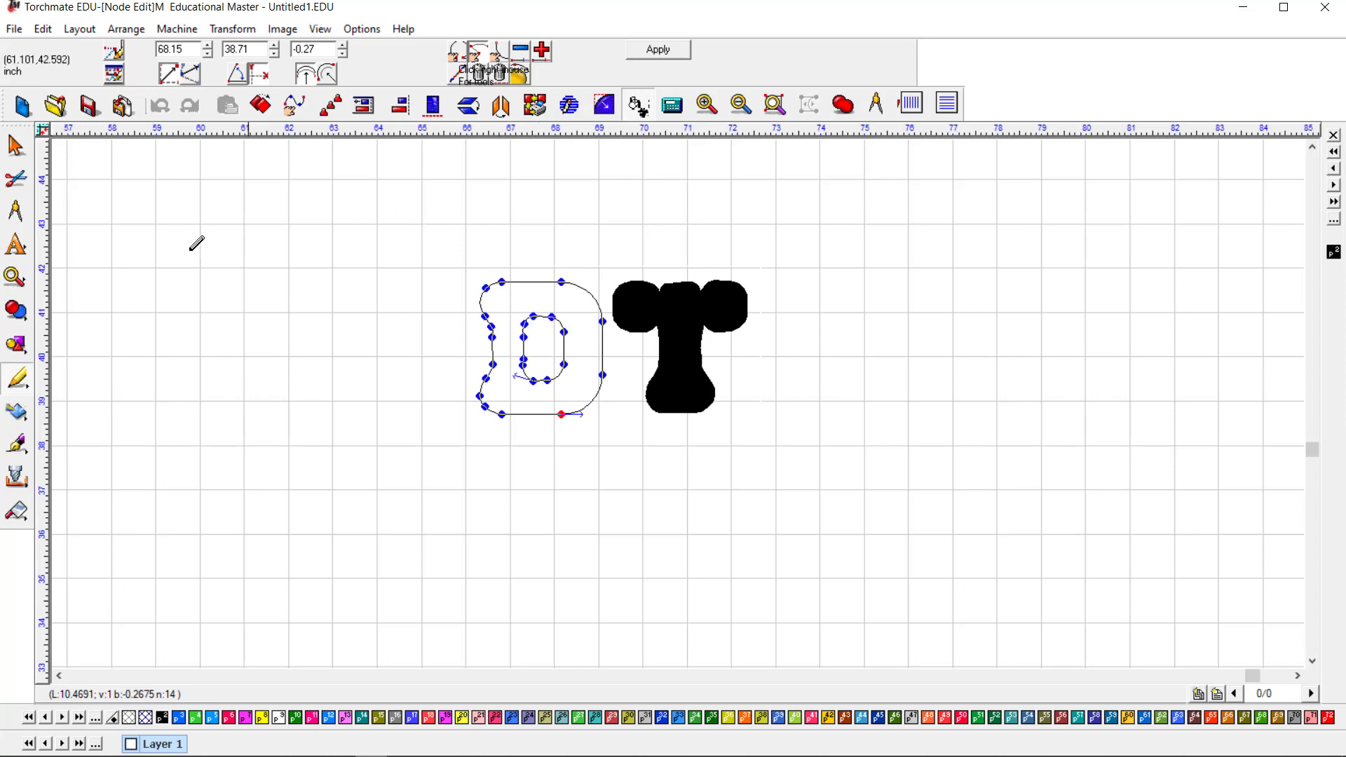
left_click_drag(453, 236, 541, 443)
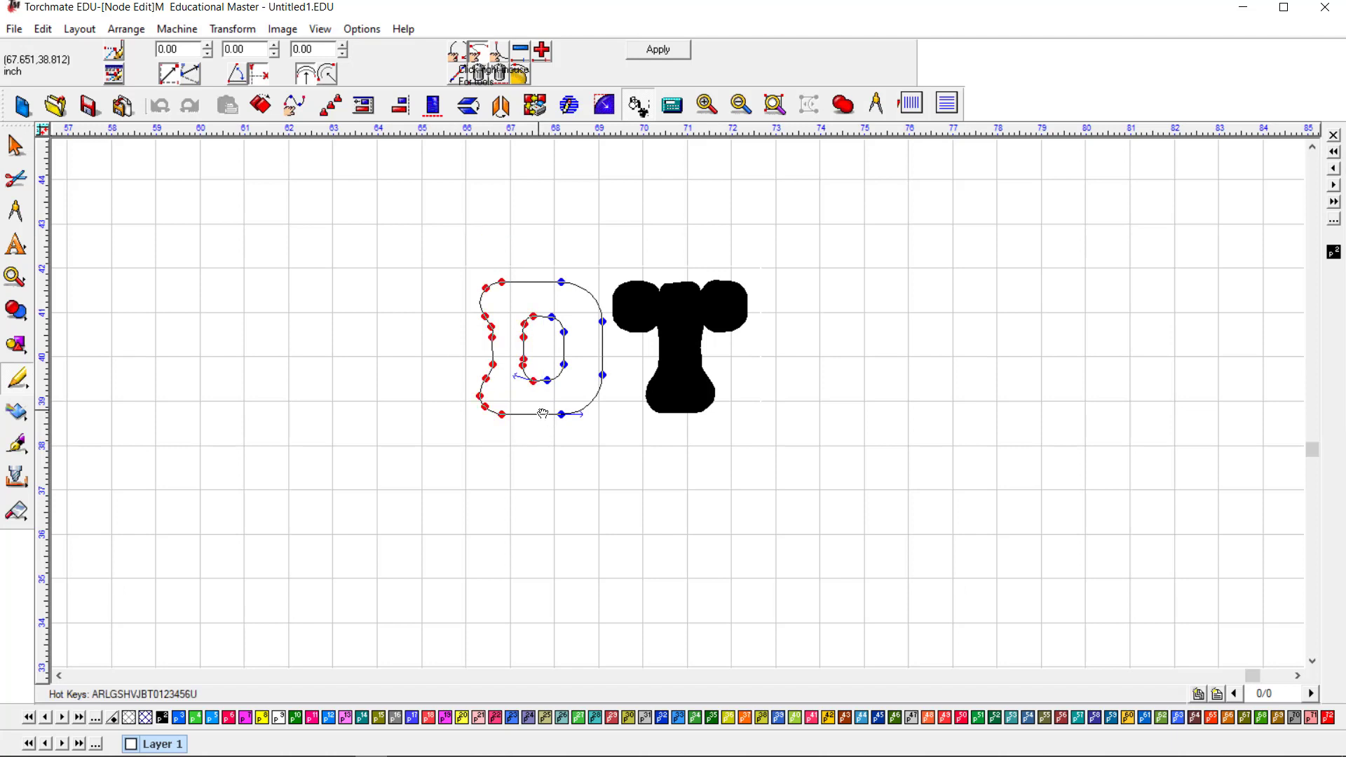
key("Left")
key("Left")
key("Left")
key("Left")
key("Left")
key("Left")
key("Left")
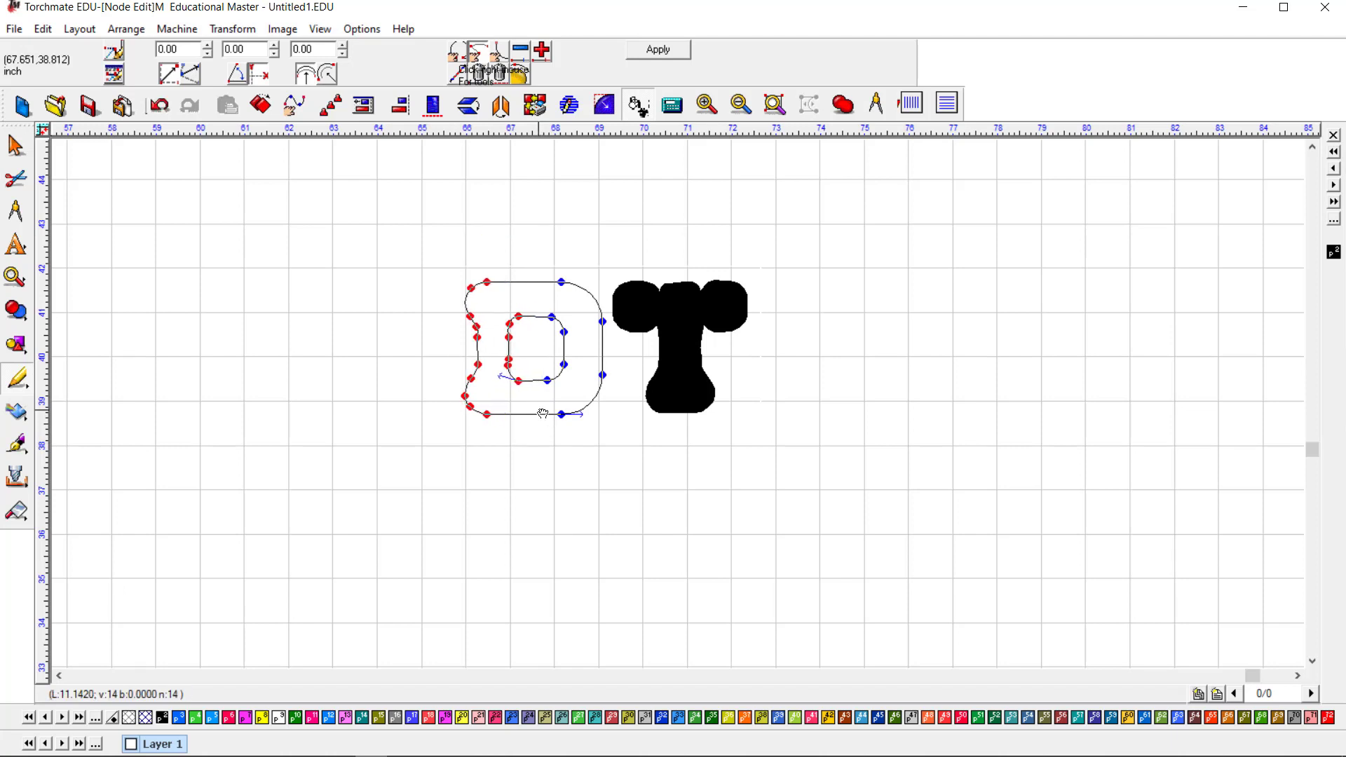
left_click(678, 44)
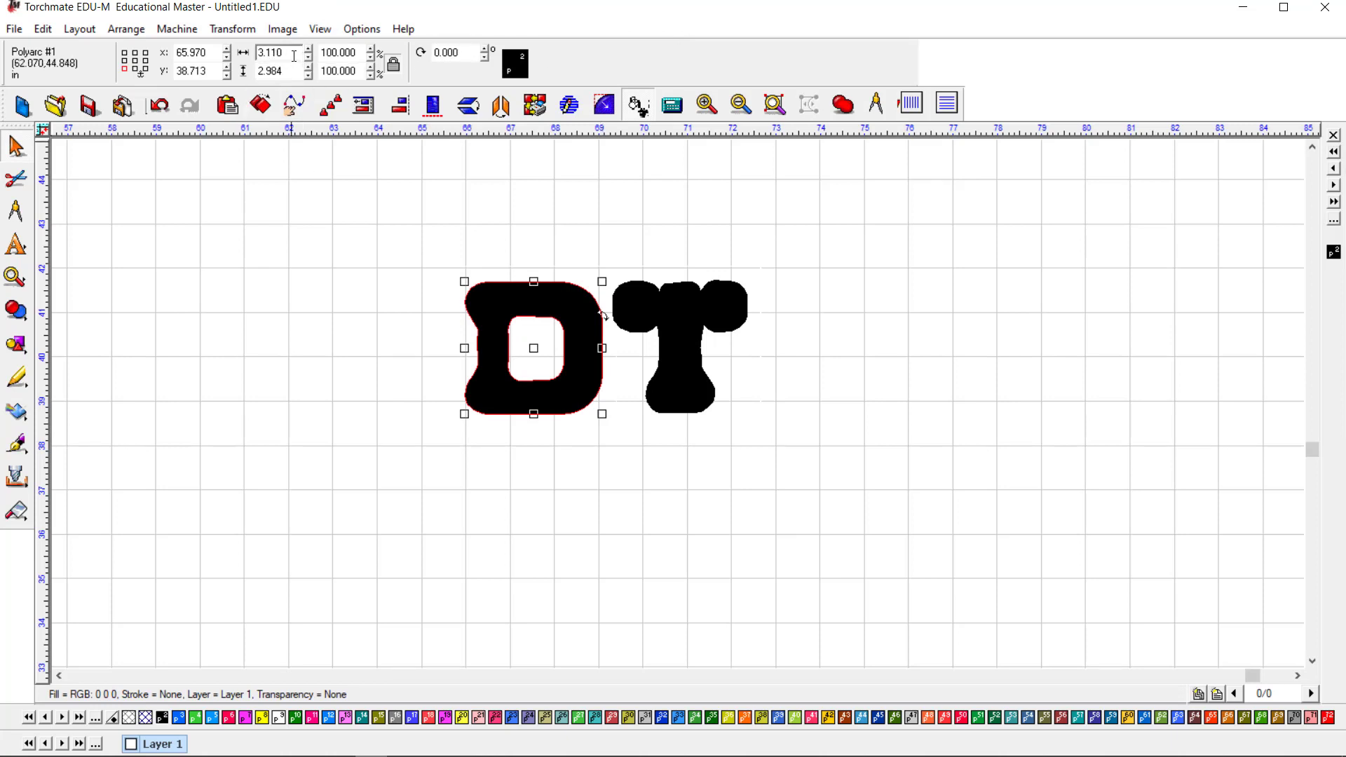
Step: Try setting the T's width to 3.11 inches with proportional scaling, and undo the resize
left_click(740, 302)
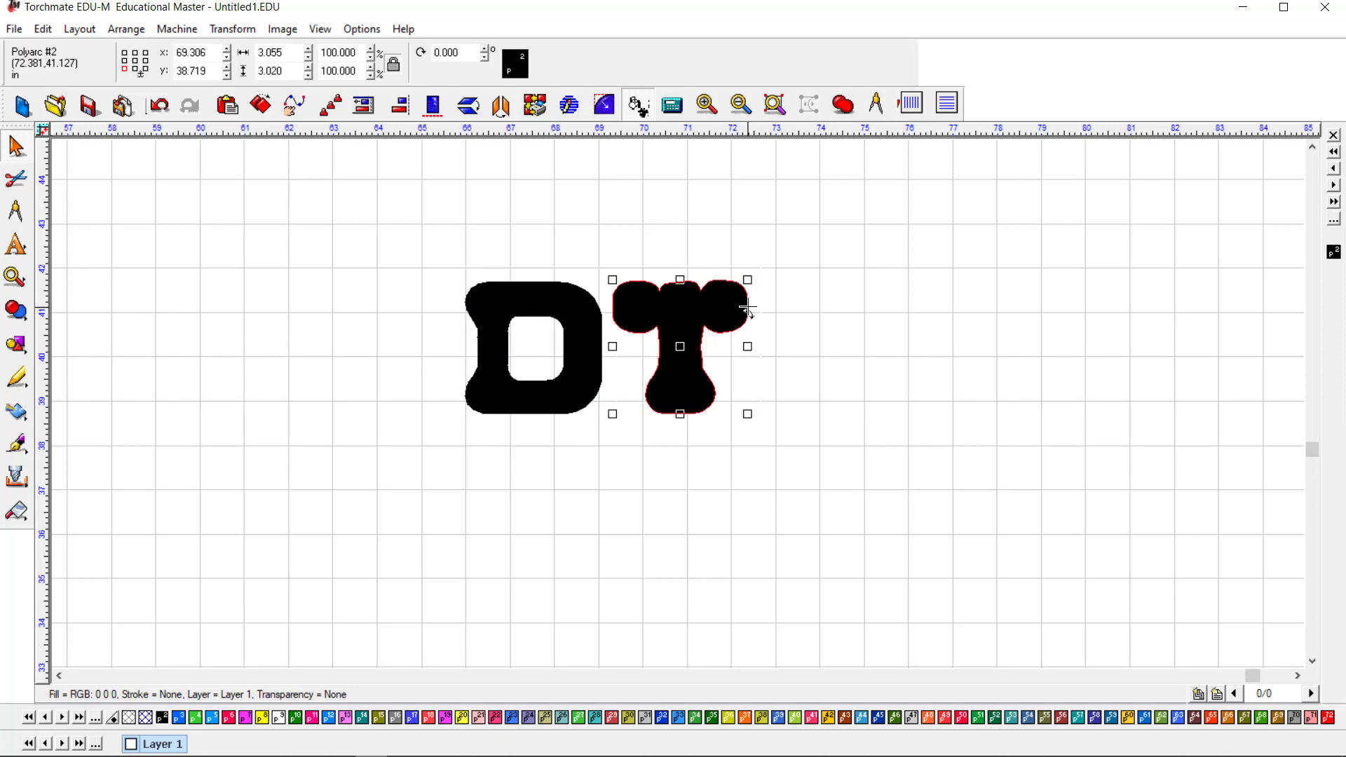
double_click(289, 53)
type("3.11")
key("Return")
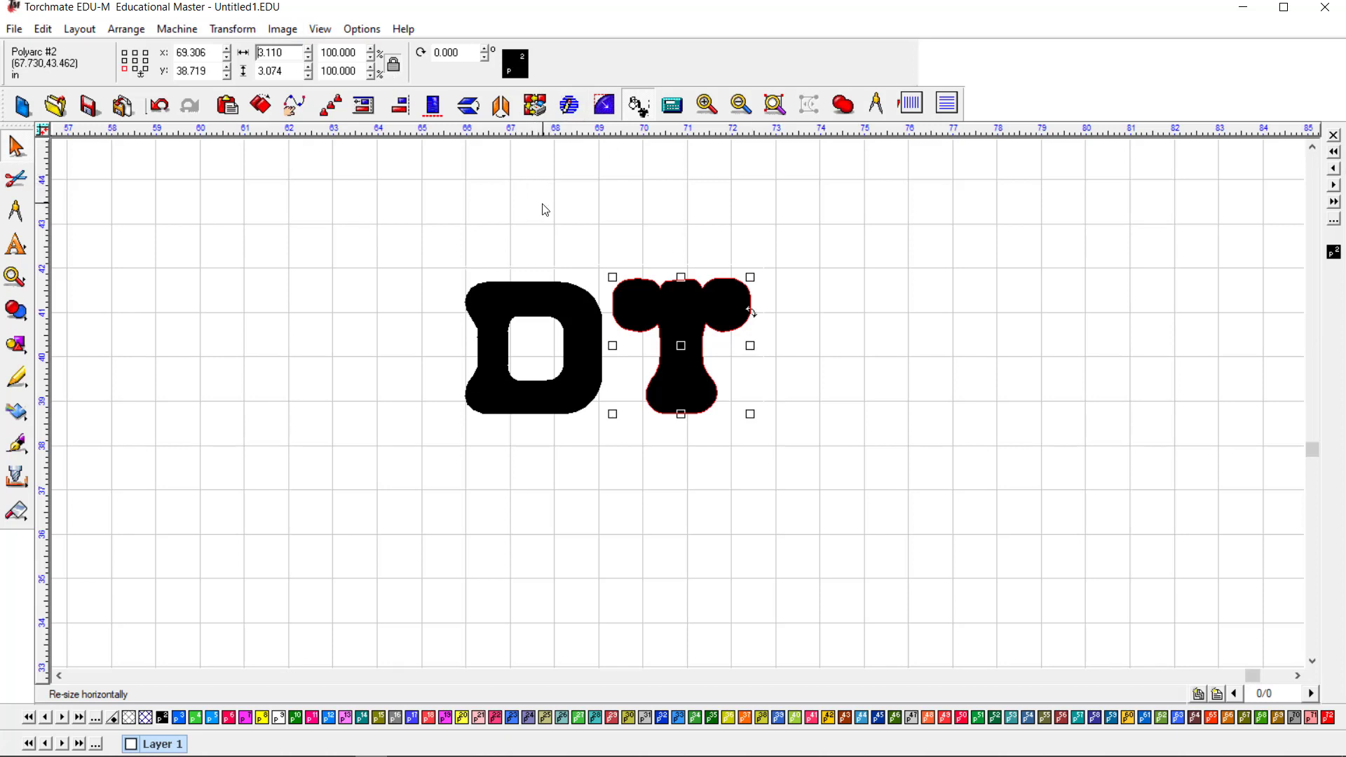
left_click(542, 229)
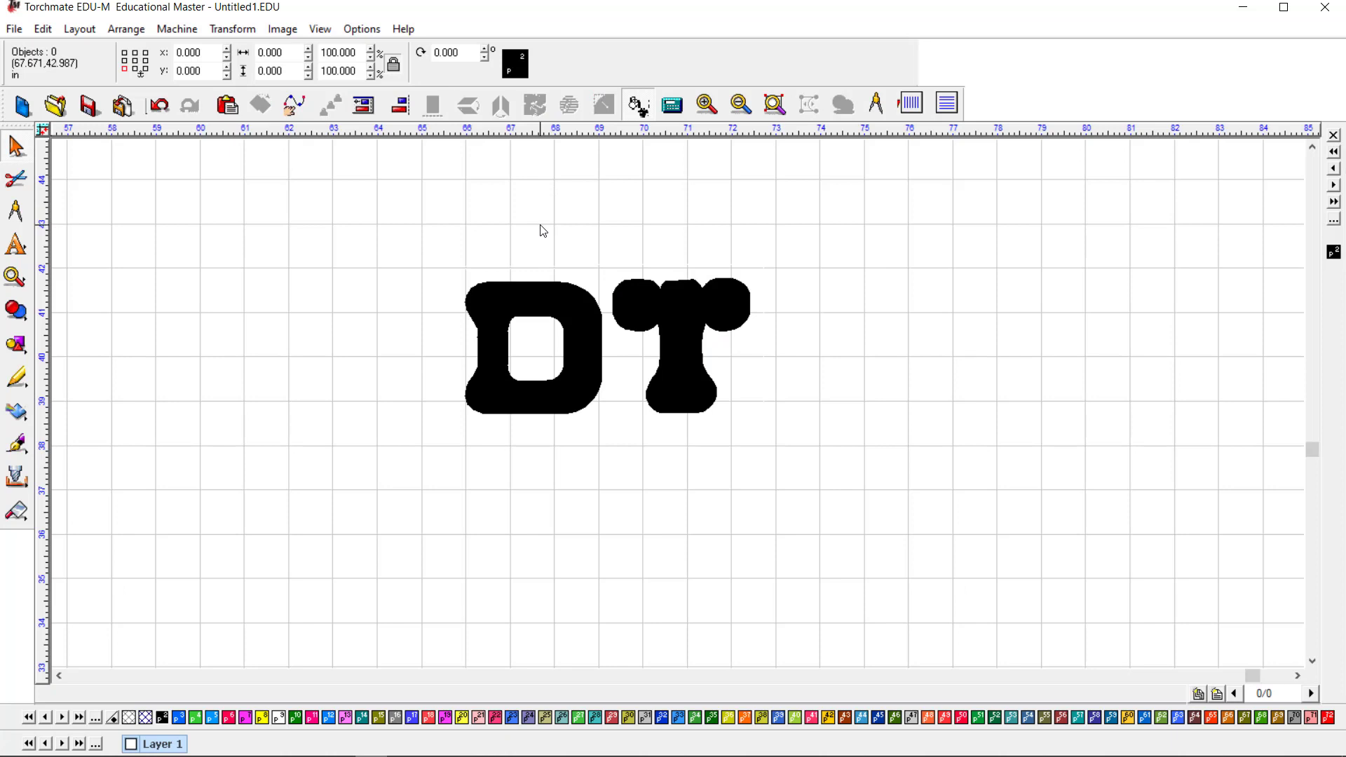
key("ctrl+z")
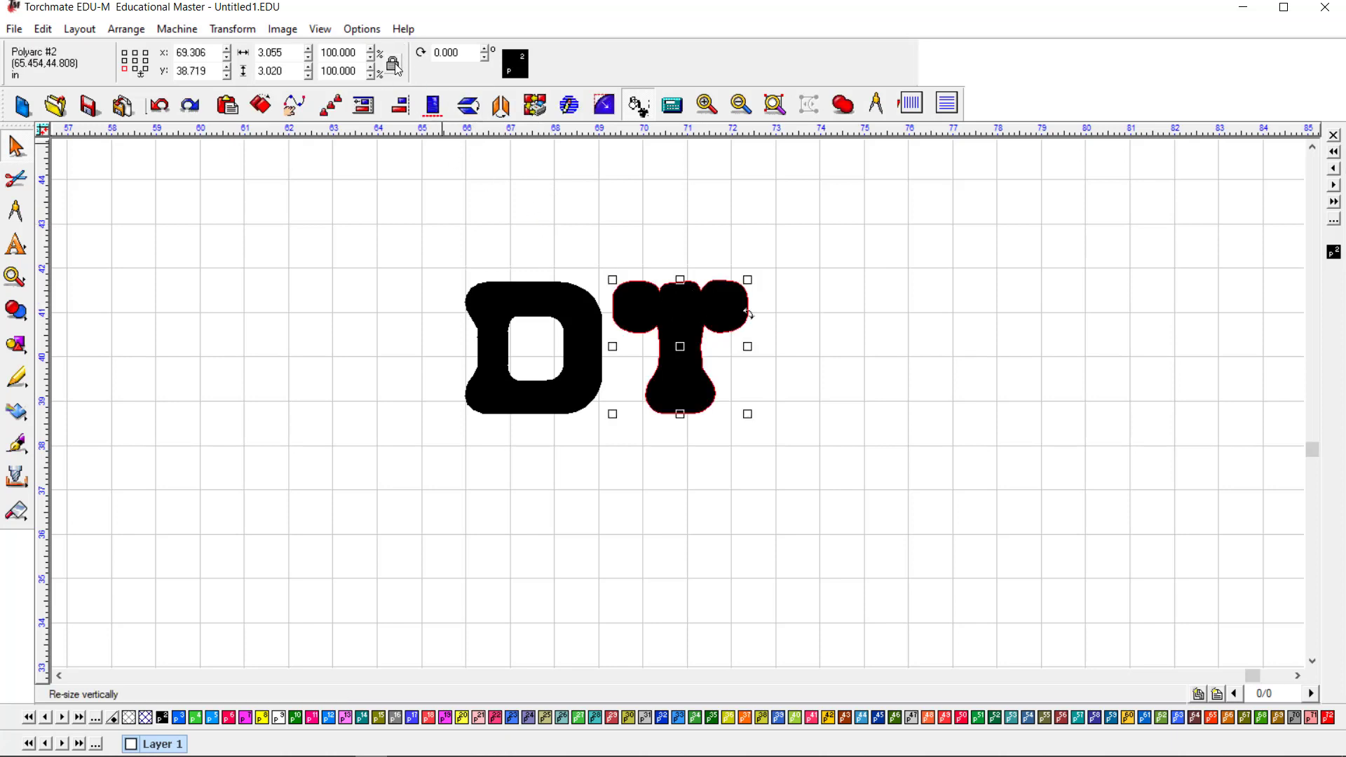
double_click(724, 286)
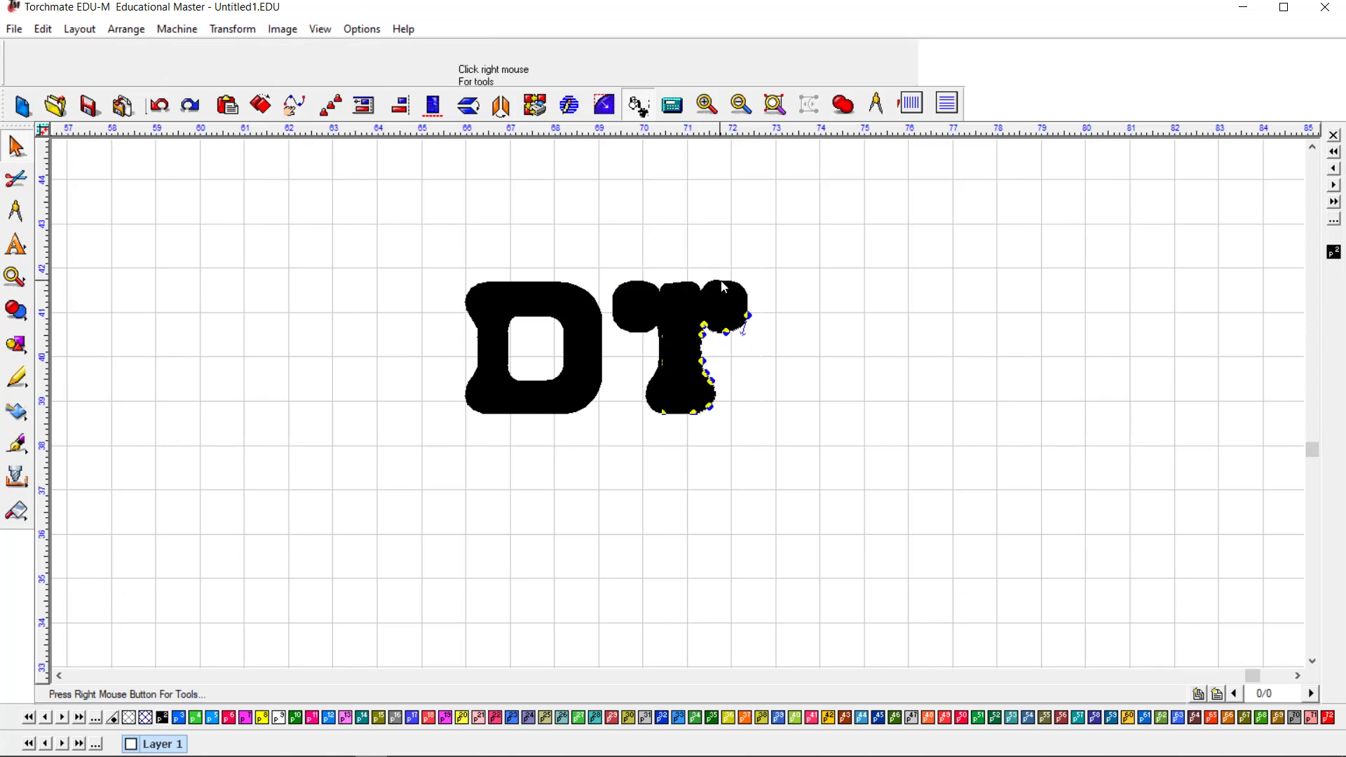
left_click_drag(673, 237, 745, 343)
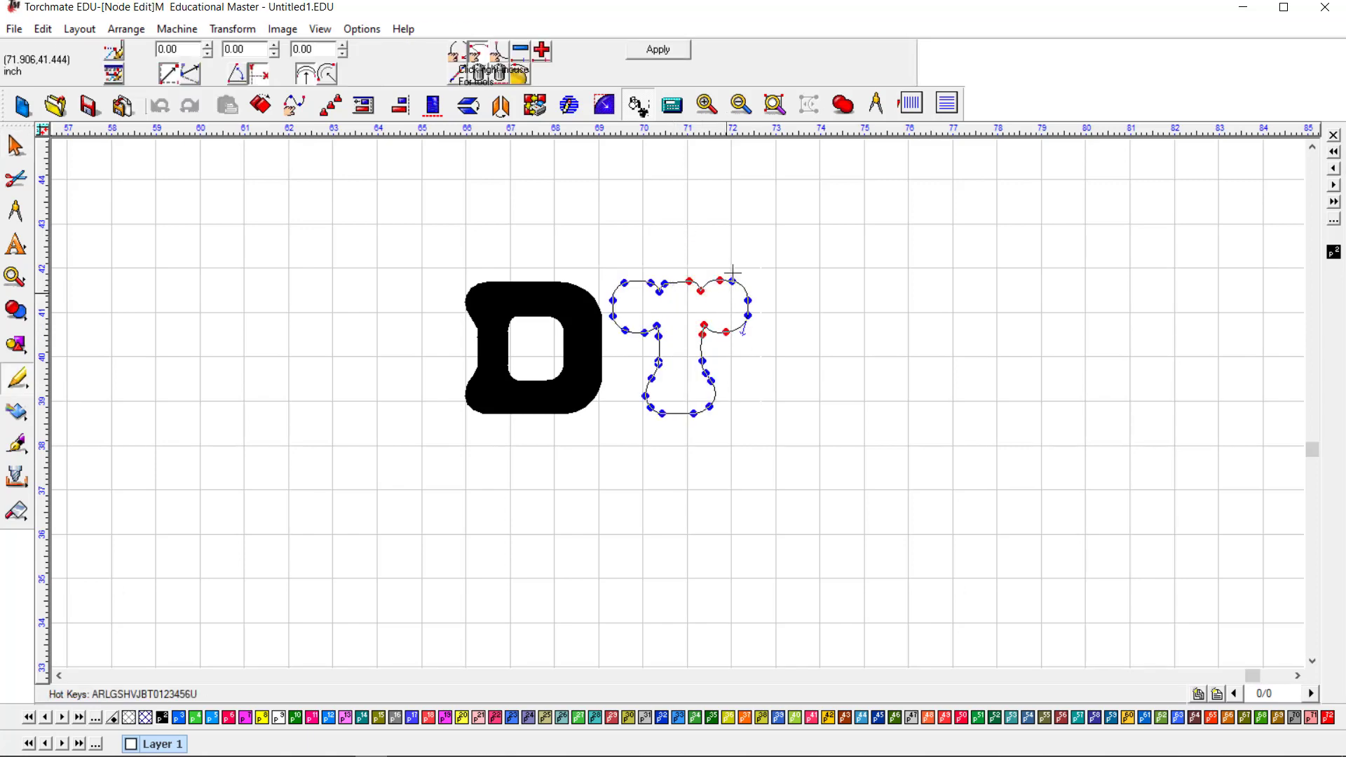
left_click(662, 50)
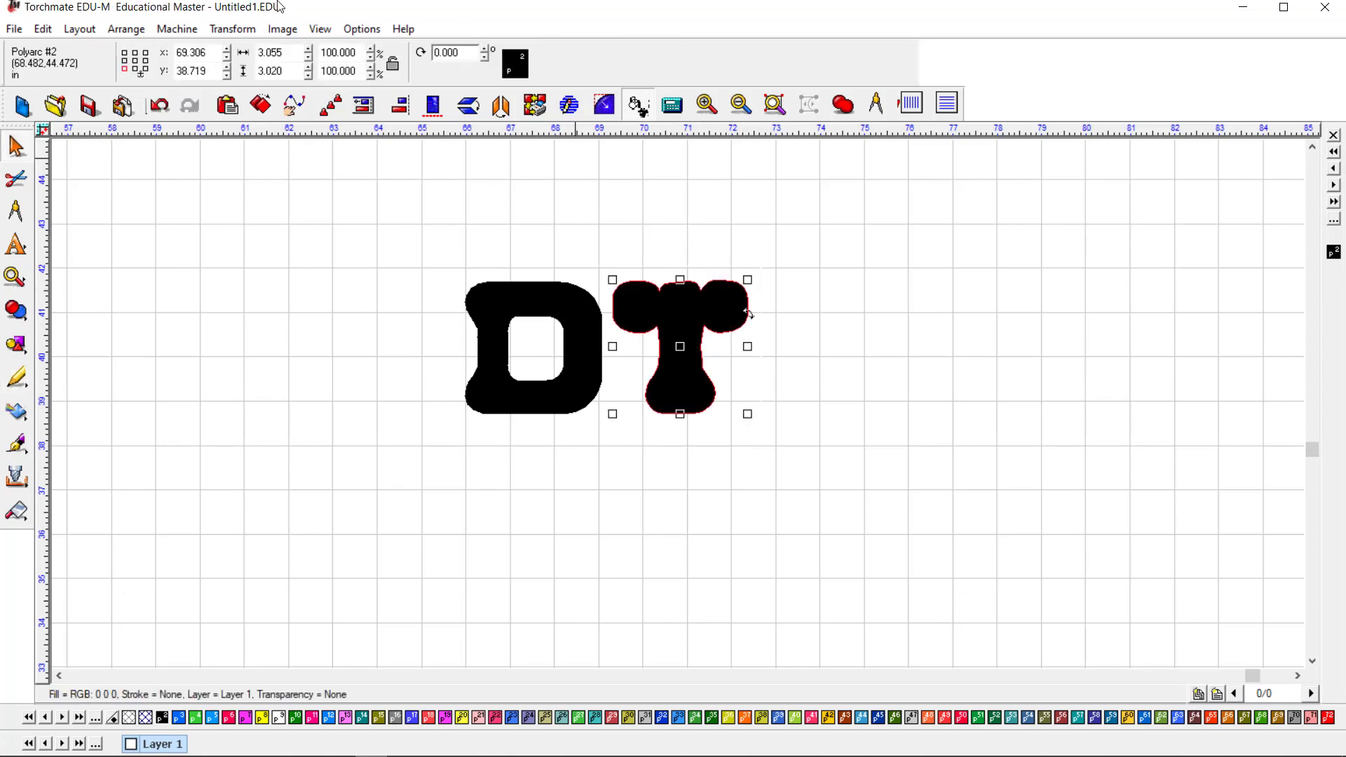
Step: Set only the T's width to 3.11 inches, with proportional scaling unlocked, and deselect it
double_click(291, 55)
type("3.11")
key("Return")
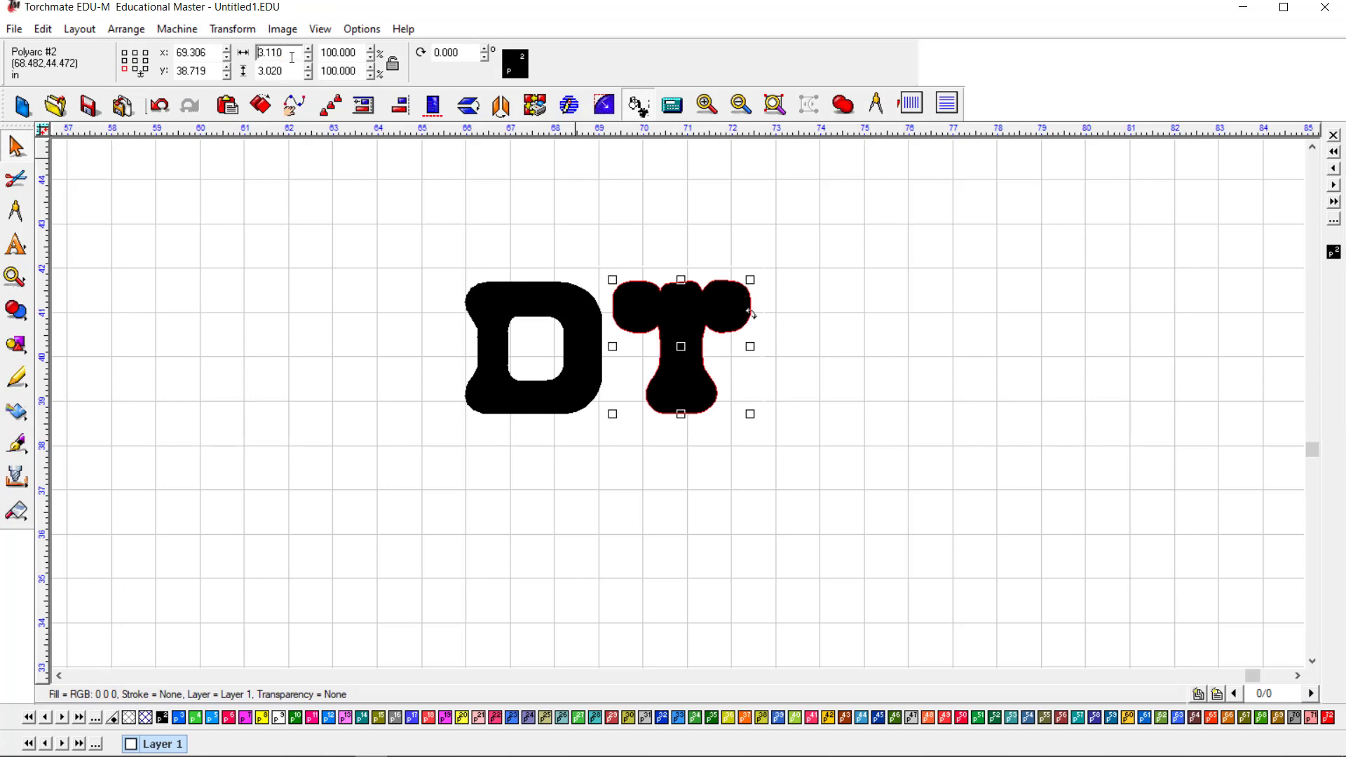
left_click(600, 461)
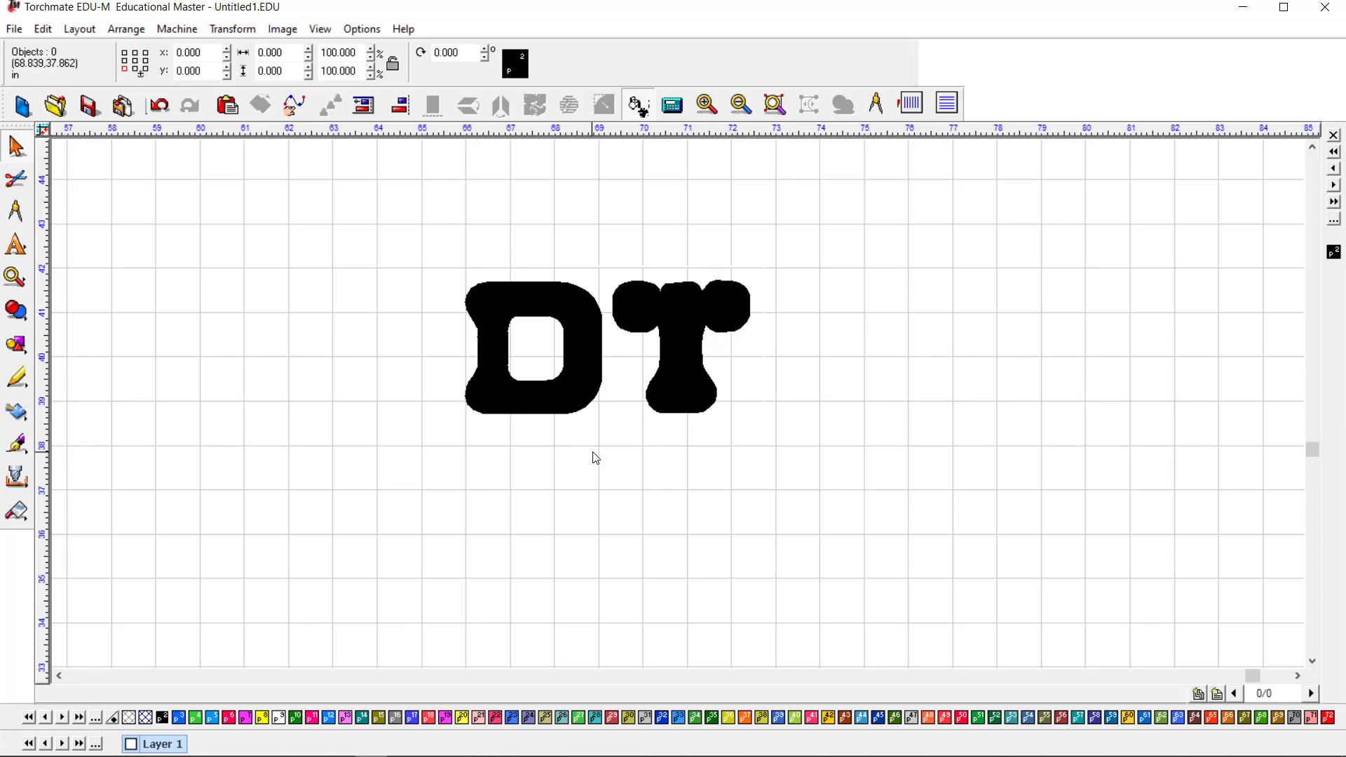